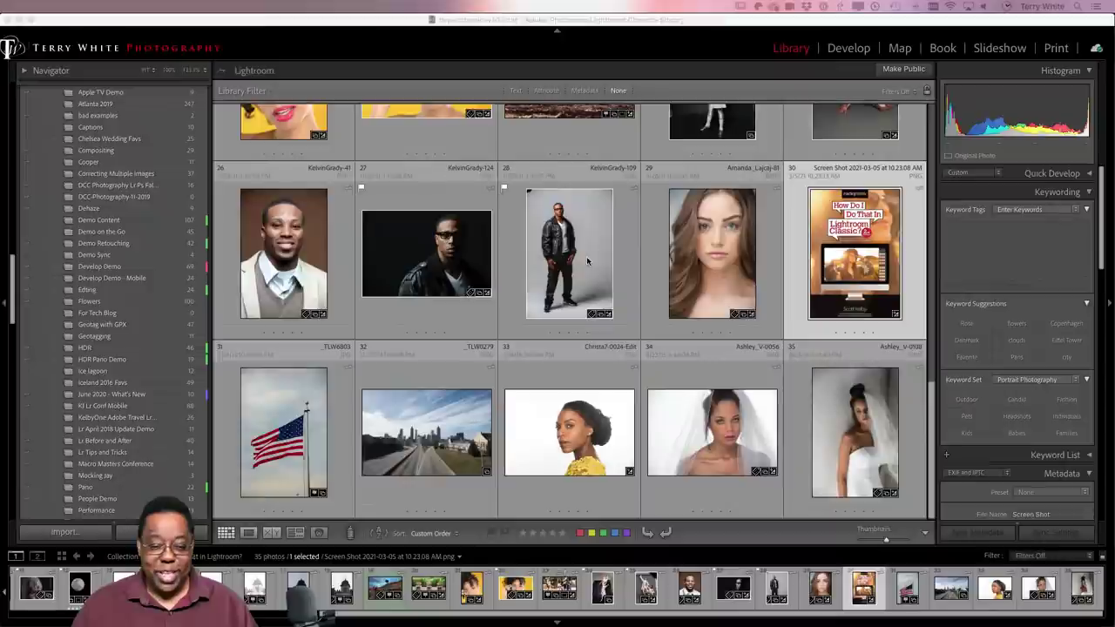
- Make 'How Do I Do That in Lightroom?' the target collection in place of Apple ProRAW
{"action": "scroll", "coordinate": [587, 261], "scroll_direction": "up", "scroll_amount": 1}
{"action": "scroll", "coordinate": [587, 261], "scroll_direction": "up", "scroll_amount": 10}
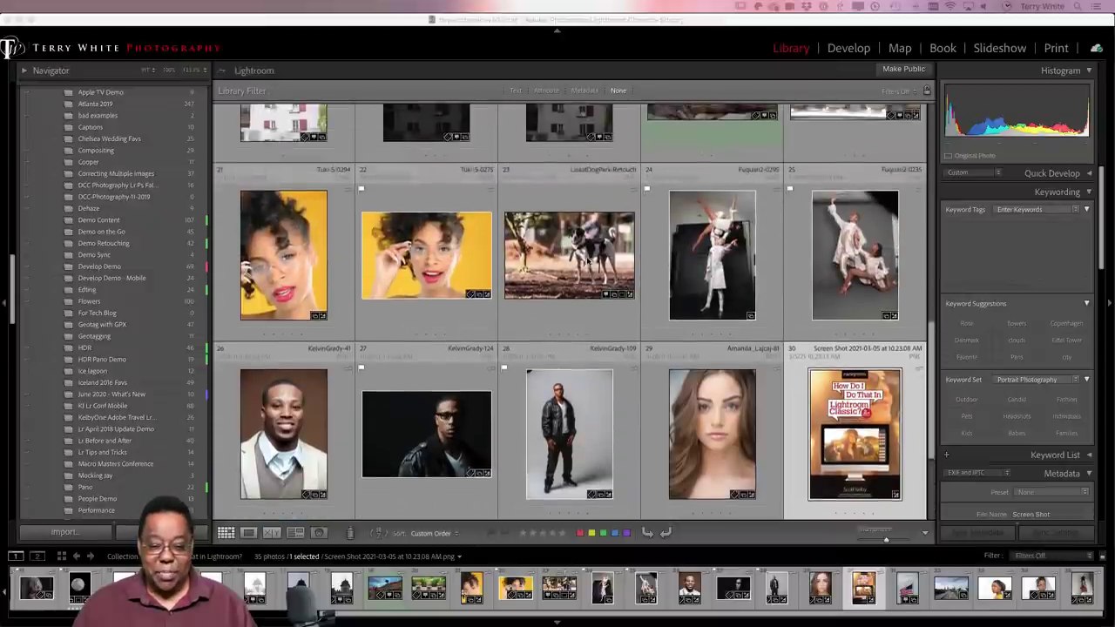
{"action": "scroll", "coordinate": [99, 153], "scroll_direction": "up", "scroll_amount": 10}
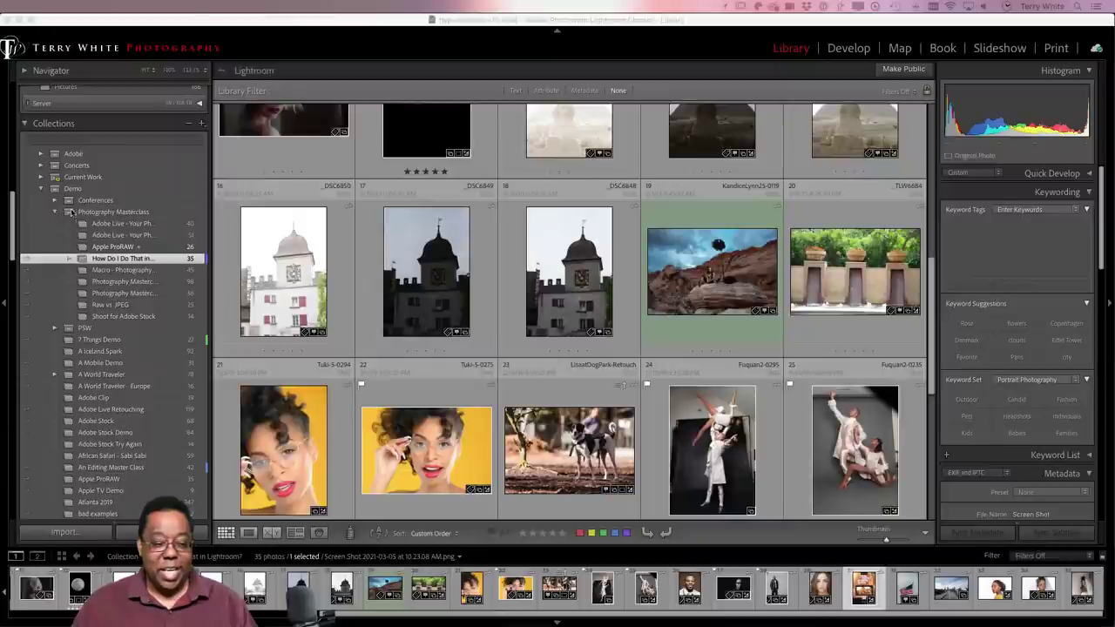
{"action": "scroll", "coordinate": [102, 333], "scroll_direction": "down", "scroll_amount": 10}
{"action": "scroll", "coordinate": [103, 334], "scroll_direction": "down", "scroll_amount": 15}
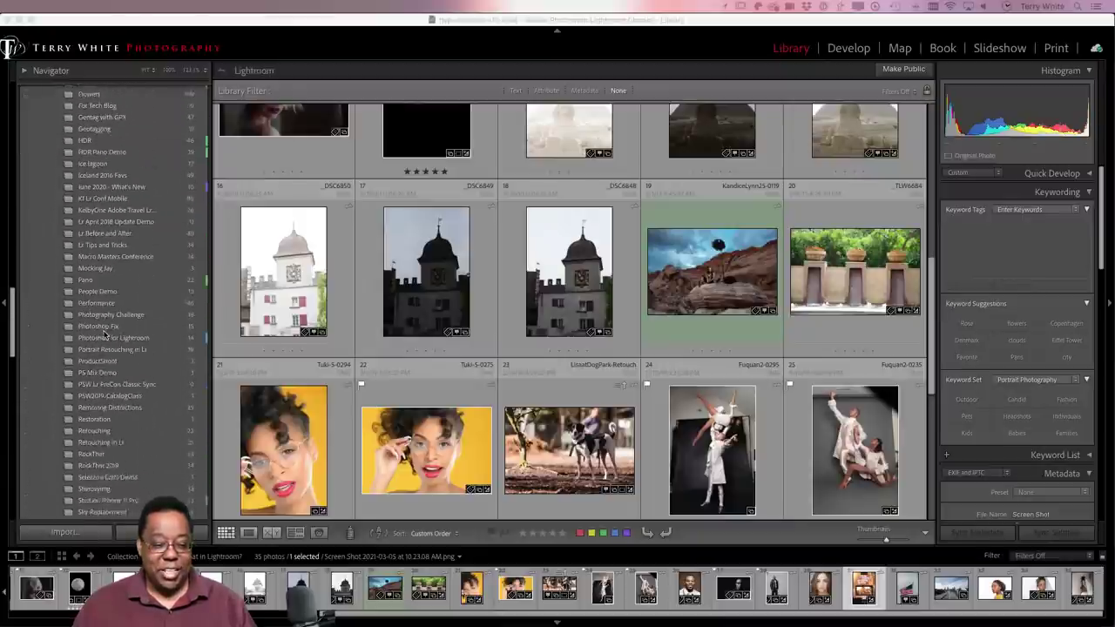
{"action": "scroll", "coordinate": [103, 333], "scroll_direction": "up", "scroll_amount": 20}
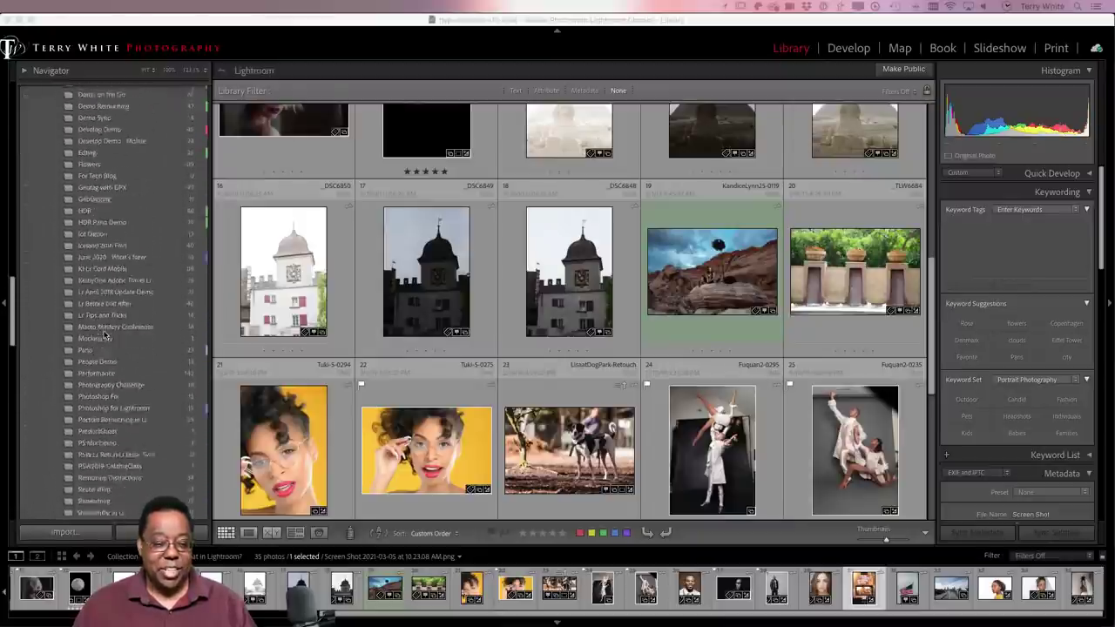
{"action": "scroll", "coordinate": [103, 334], "scroll_direction": "up", "scroll_amount": 3}
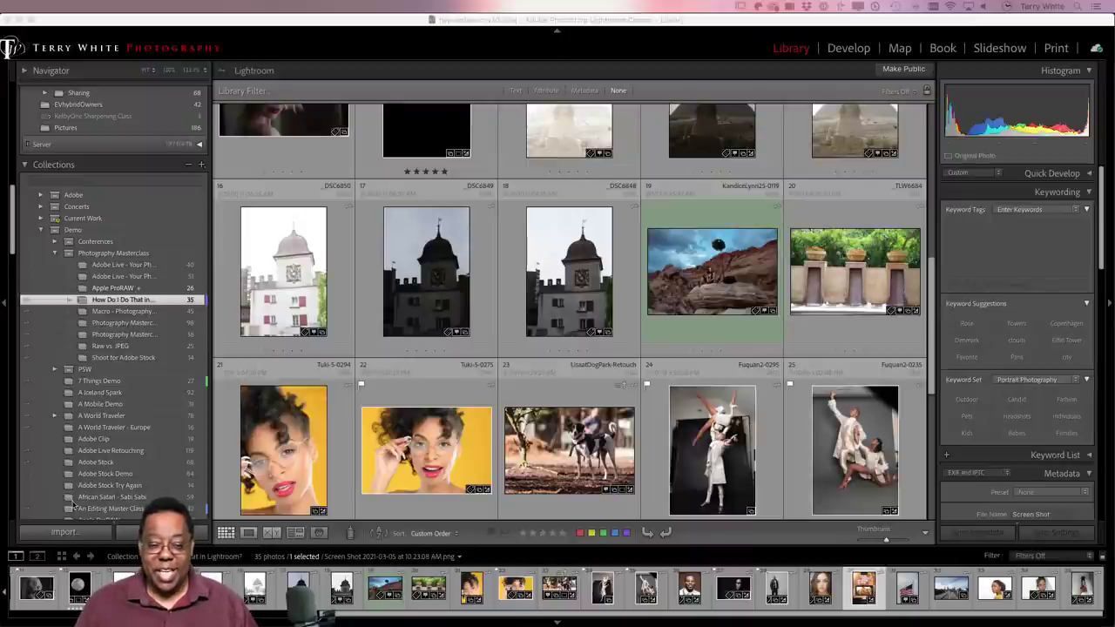
{"action": "mouse_move", "coordinate": [330, 26]}
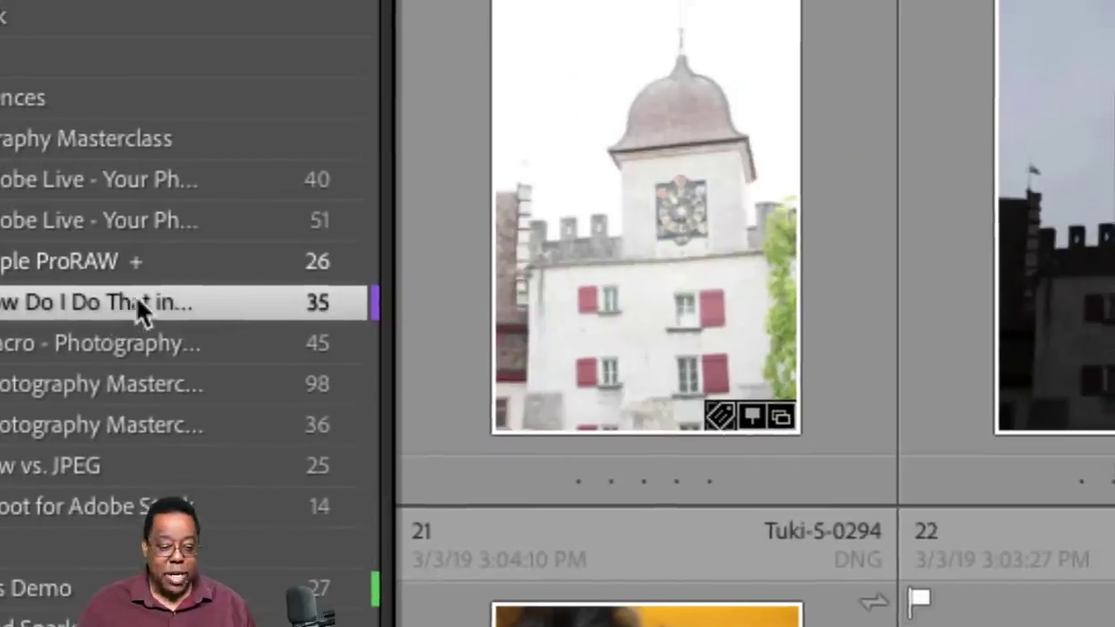
{"action": "right_click", "coordinate": [135, 299]}
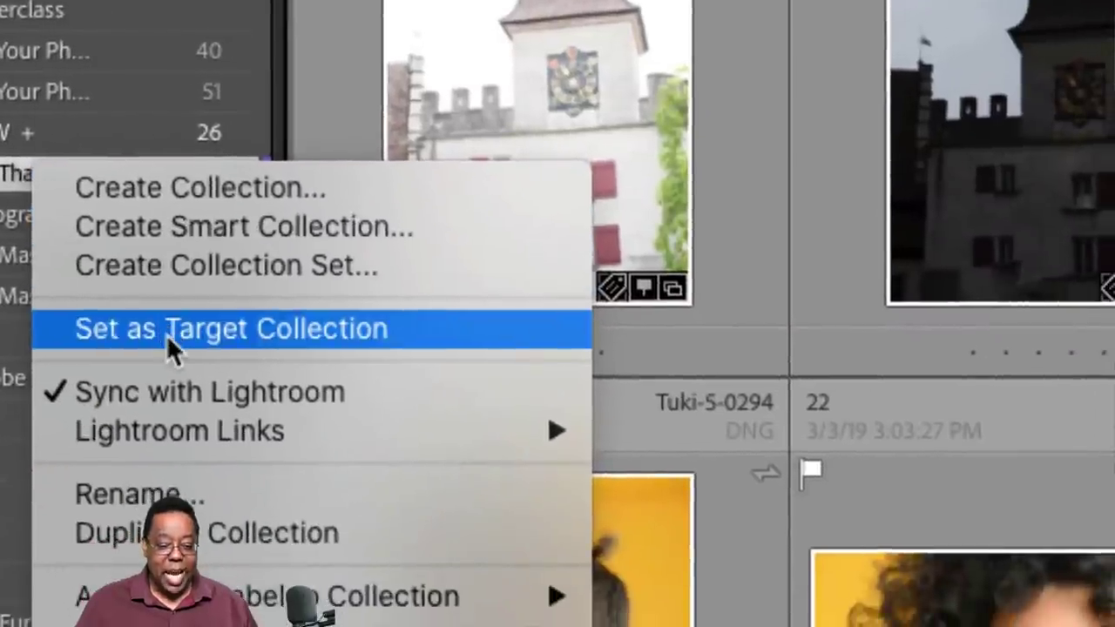
{"action": "left_click", "coordinate": [166, 334]}
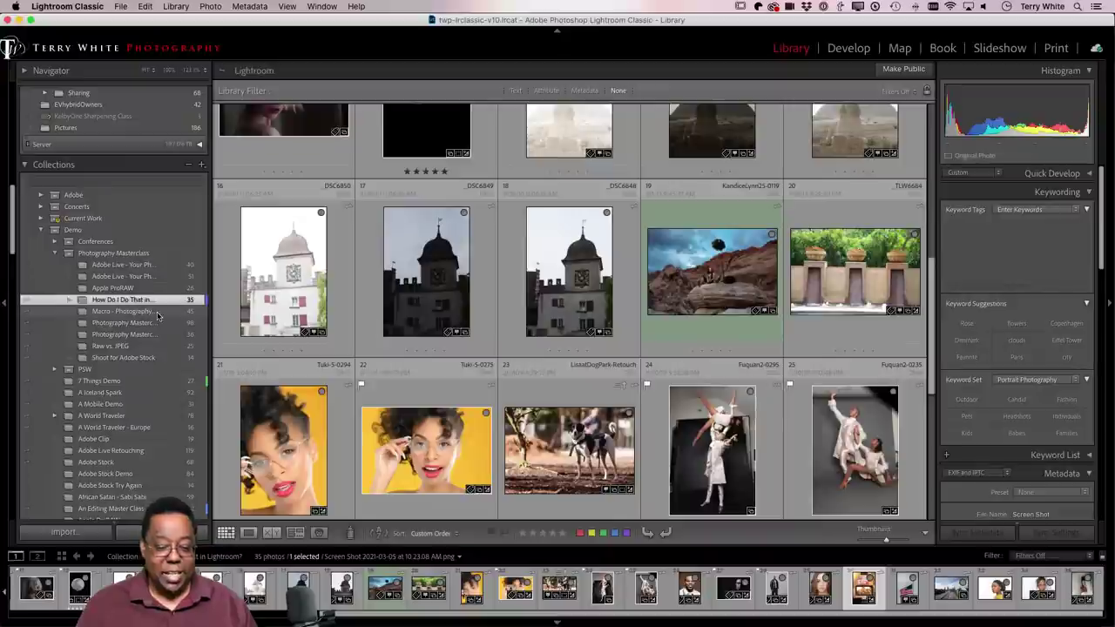
- Open the Pano collection from the Collections panel
{"action": "scroll", "coordinate": [369, 334], "scroll_direction": "down", "scroll_amount": 1}
{"action": "scroll", "coordinate": [369, 334], "scroll_direction": "down", "scroll_amount": 5}
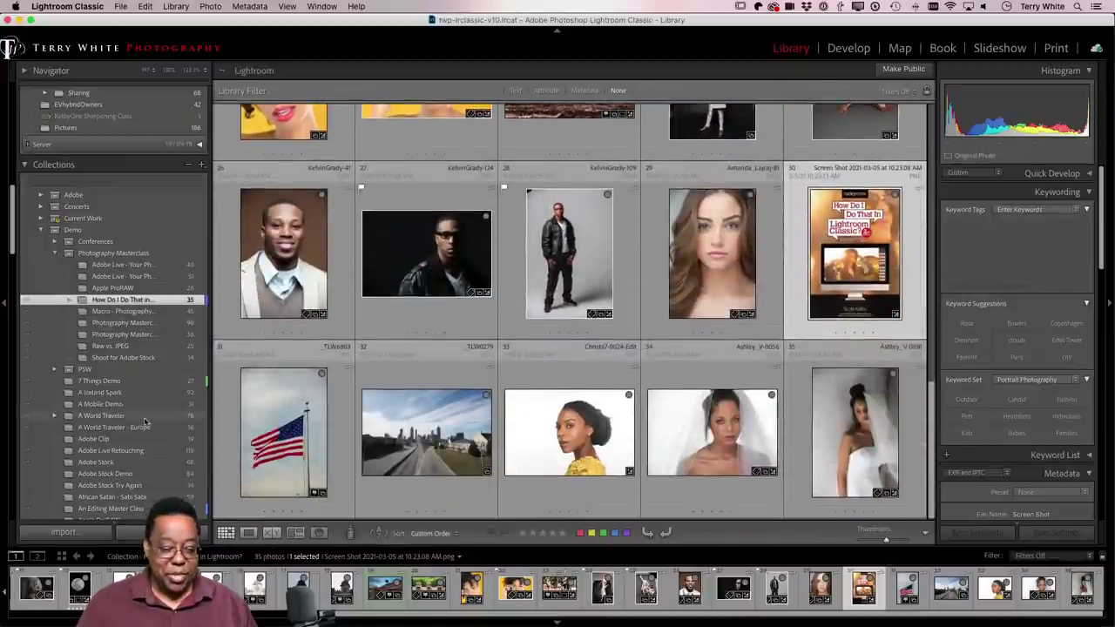
{"action": "scroll", "coordinate": [144, 422], "scroll_direction": "down", "scroll_amount": 10}
{"action": "scroll", "coordinate": [144, 423], "scroll_direction": "down", "scroll_amount": 4}
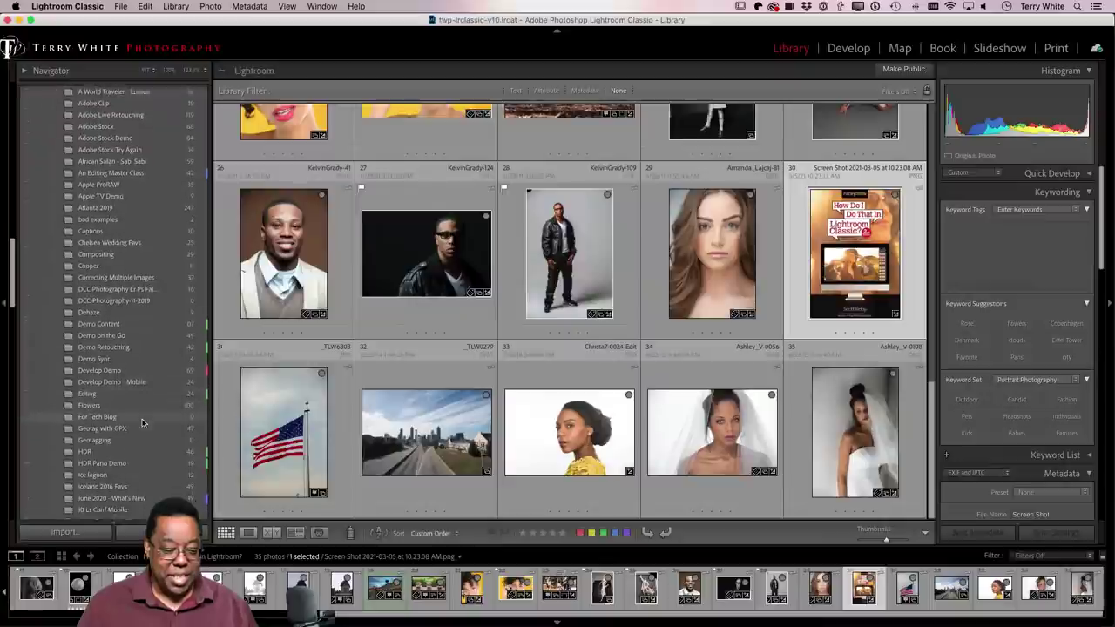
{"action": "scroll", "coordinate": [144, 422], "scroll_direction": "down", "scroll_amount": 2}
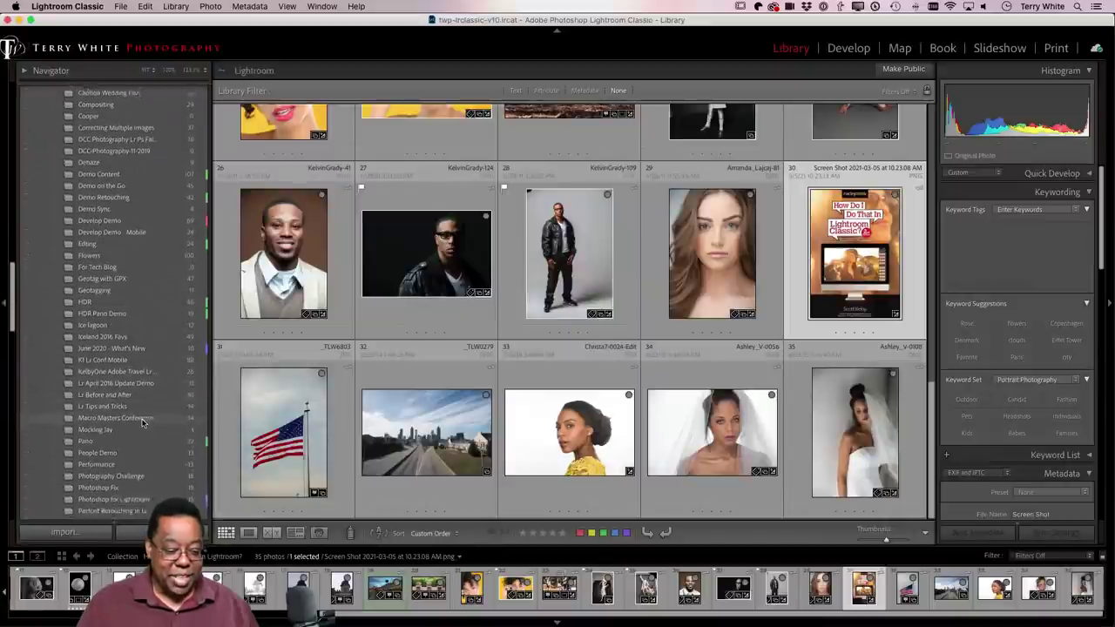
{"action": "left_click", "coordinate": [115, 417]}
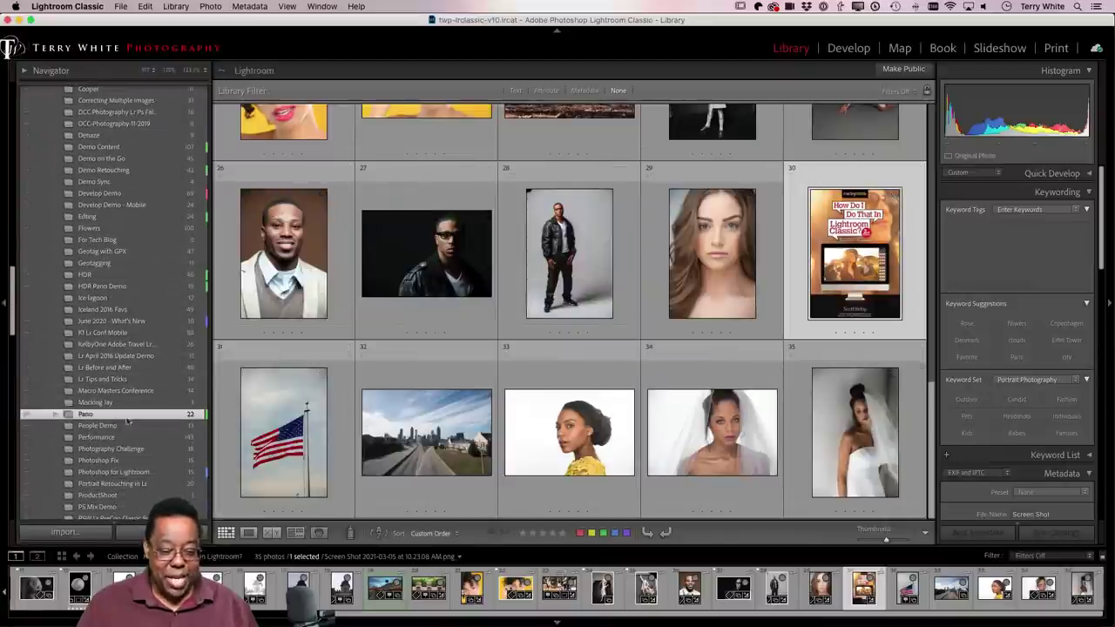
{"action": "scroll", "coordinate": [659, 408], "scroll_direction": "down", "scroll_amount": 5}
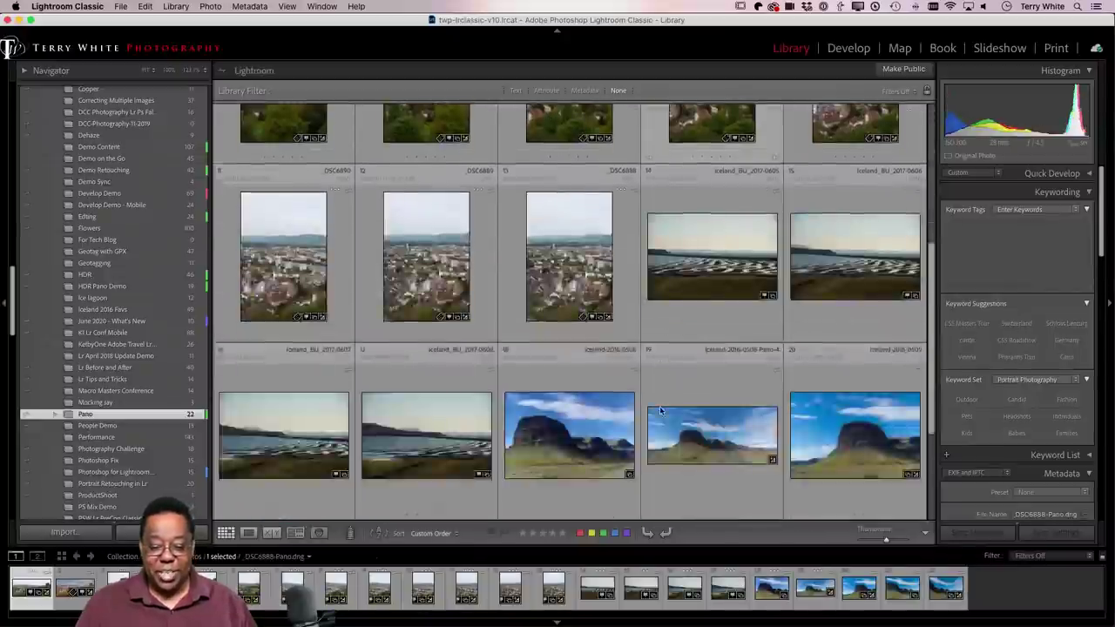
{"action": "scroll", "coordinate": [659, 410], "scroll_direction": "up", "scroll_amount": 1}
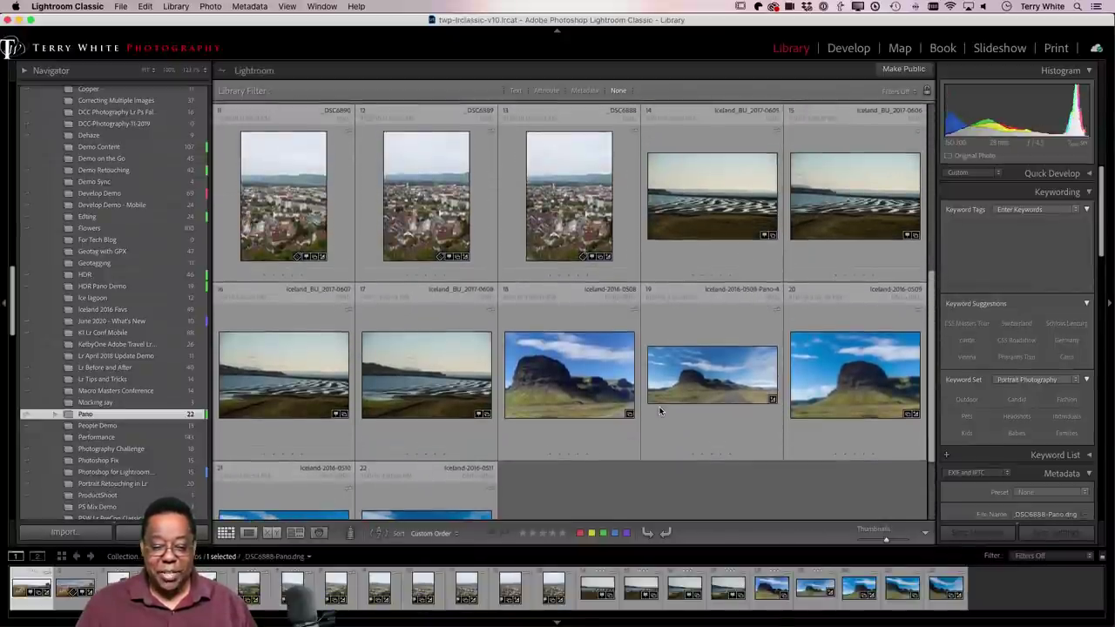
- Select Iceland photos 18, 20, 21 and 22 and add them to the target collection
{"action": "left_click", "coordinate": [687, 387]}
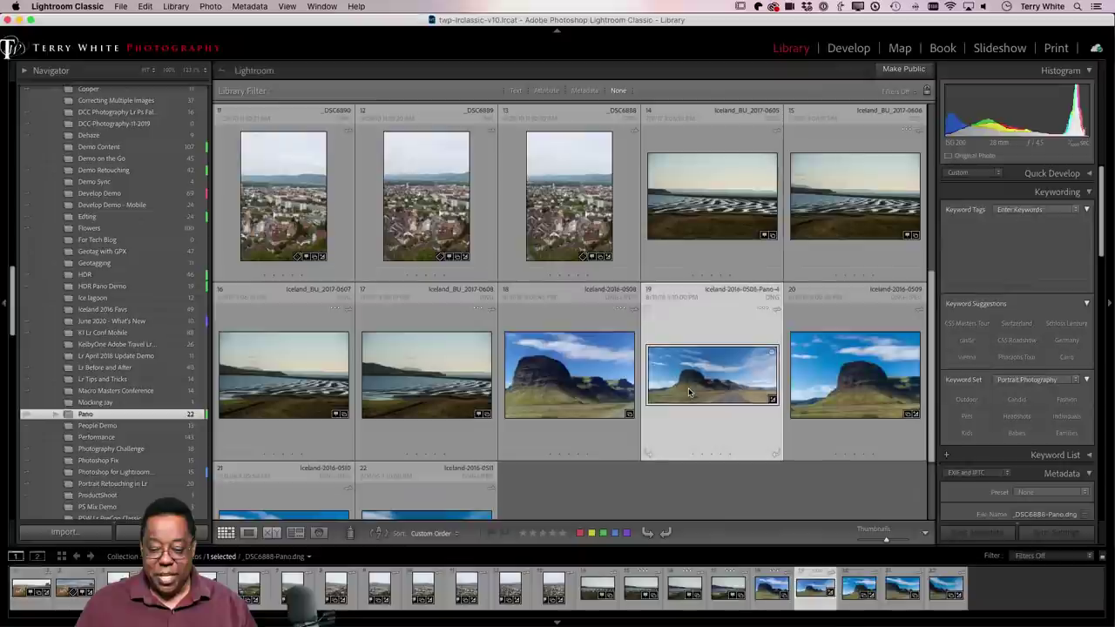
{"action": "left_click", "coordinate": [606, 398]}
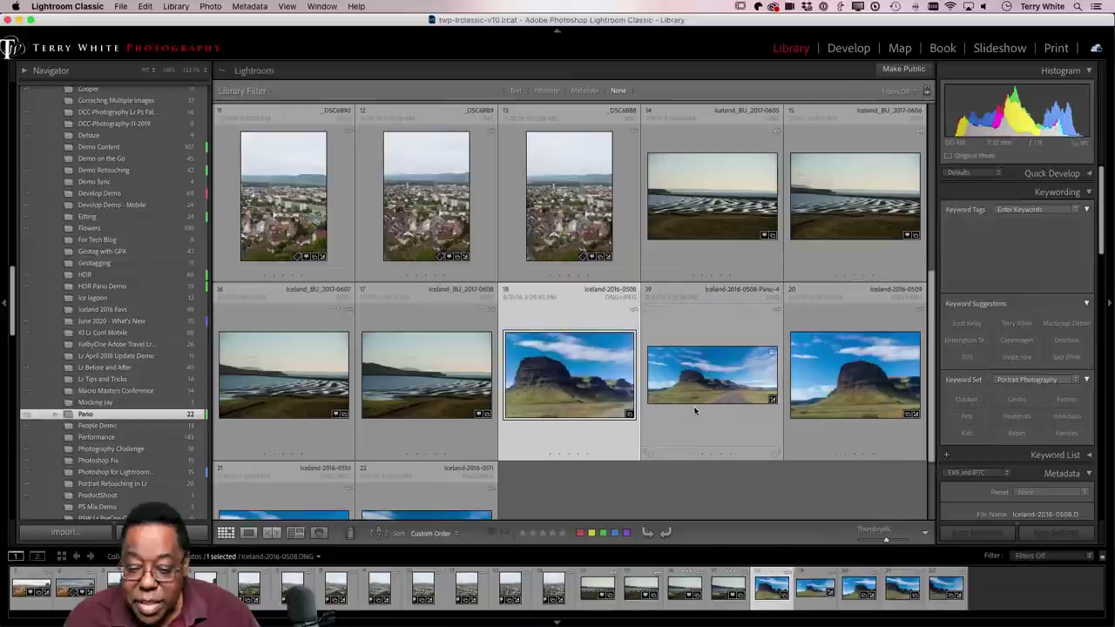
{"action": "left_click", "coordinate": [869, 397], "text": "super"}
{"action": "scroll", "coordinate": [421, 459], "scroll_direction": "down", "scroll_amount": 2}
{"action": "left_click", "coordinate": [335, 444], "text": "super"}
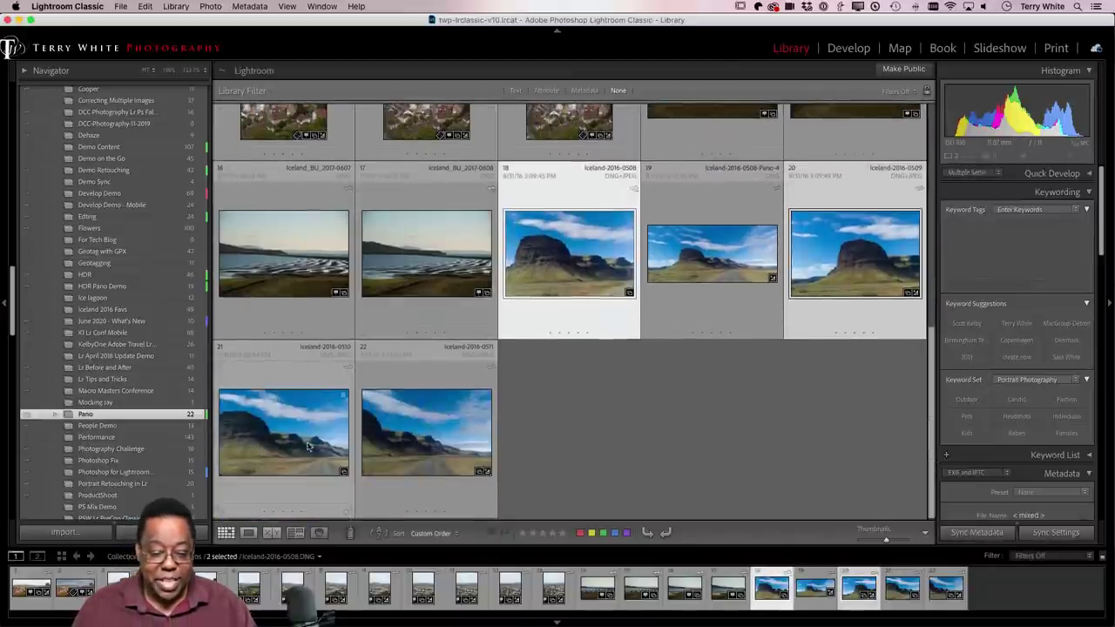
{"action": "left_click", "coordinate": [439, 451], "text": "super"}
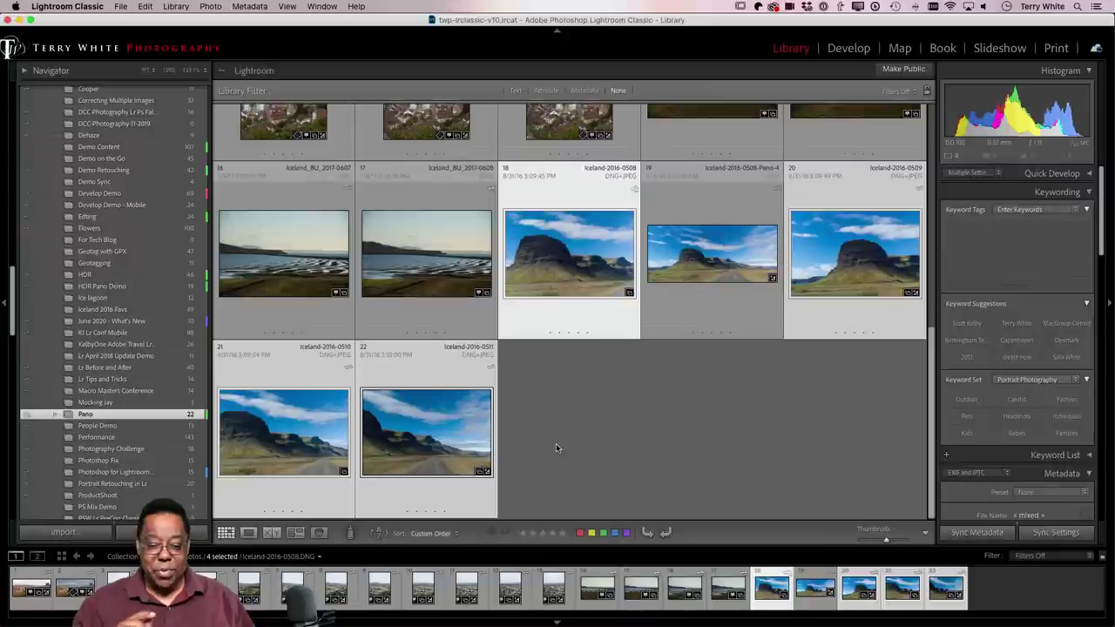
{"action": "key", "text": "b"}
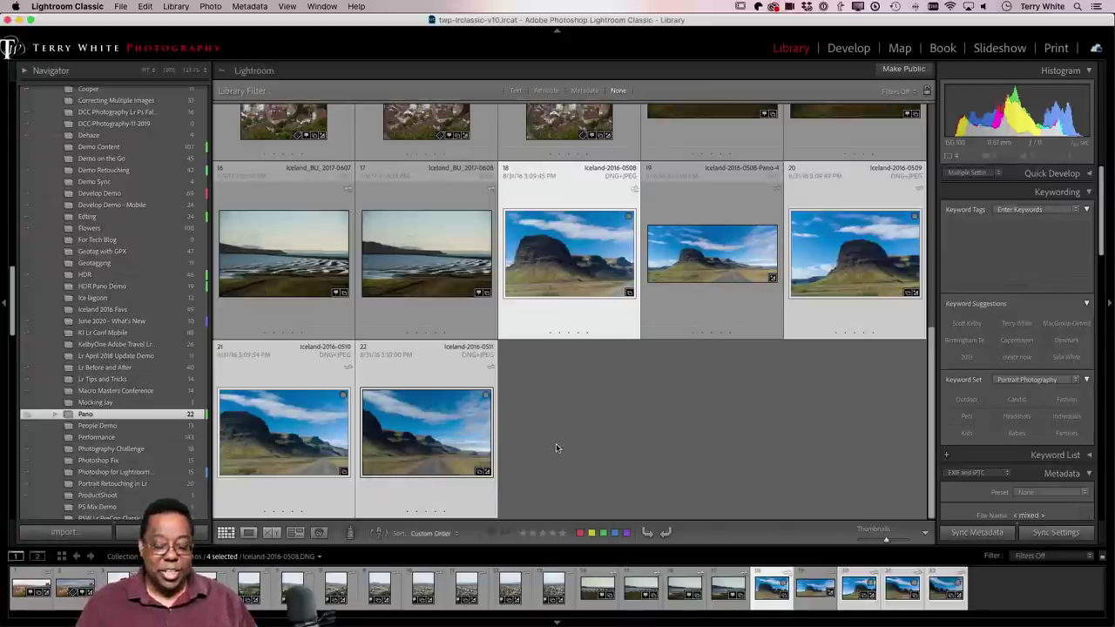
{"action": "scroll", "coordinate": [143, 296], "scroll_direction": "up", "scroll_amount": 5}
{"action": "scroll", "coordinate": [143, 296], "scroll_direction": "up", "scroll_amount": 10}
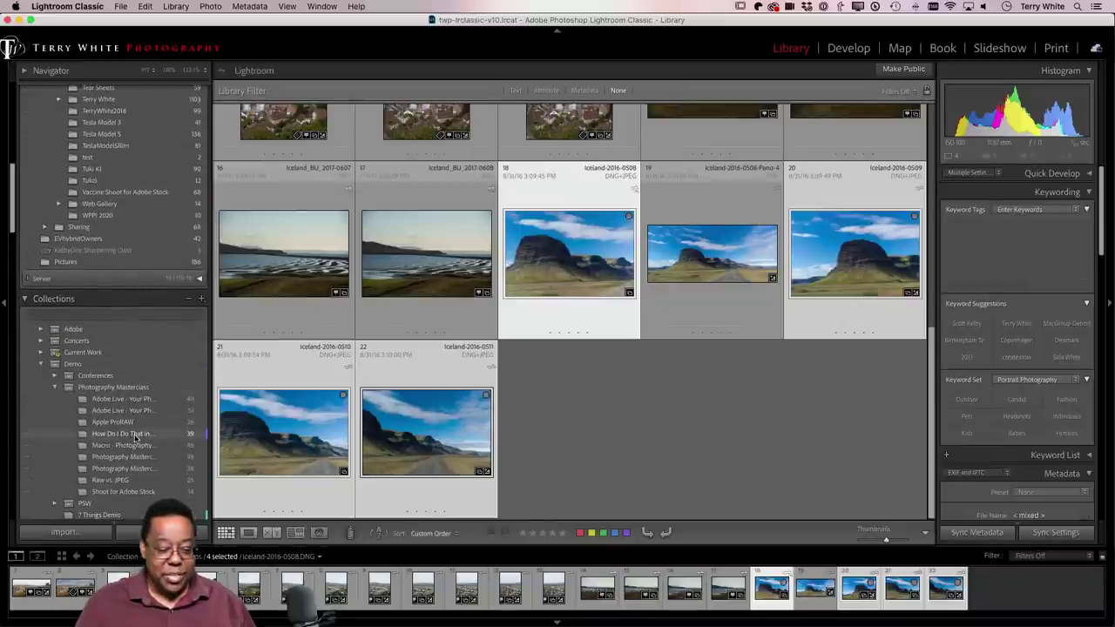
- Reopen the 39-photo 'How Do I Do That in Lightroom?' collection, deselect, and scroll to the Iceland shots
{"action": "left_click", "coordinate": [122, 432]}
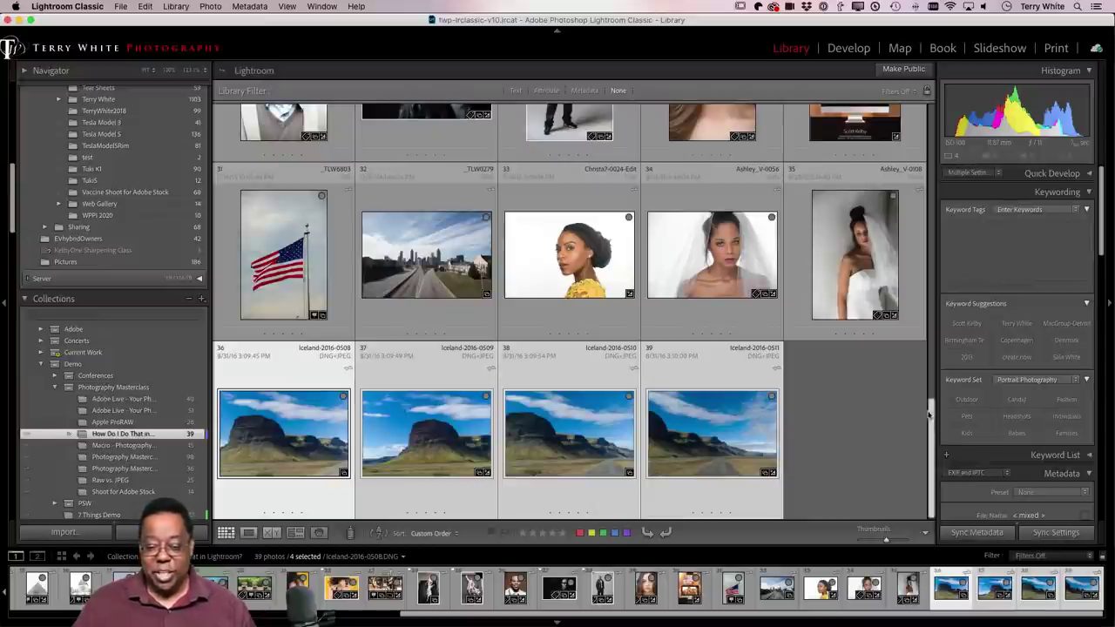
{"action": "left_click", "coordinate": [814, 413]}
{"action": "scroll", "coordinate": [814, 412], "scroll_direction": "up", "scroll_amount": 3}
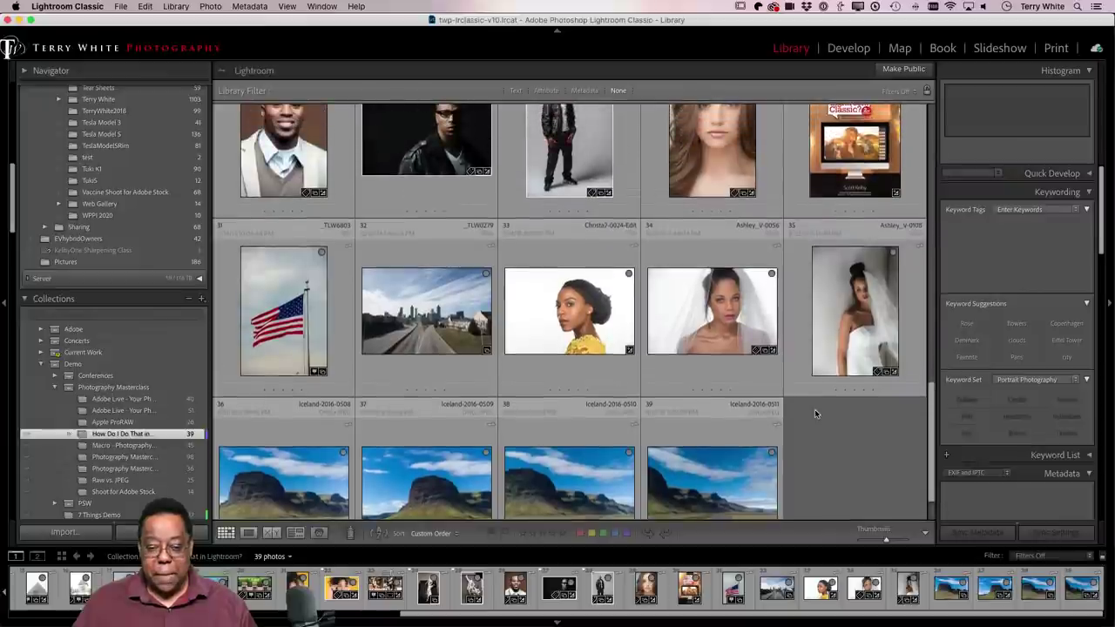
{"action": "scroll", "coordinate": [814, 413], "scroll_direction": "up", "scroll_amount": 5}
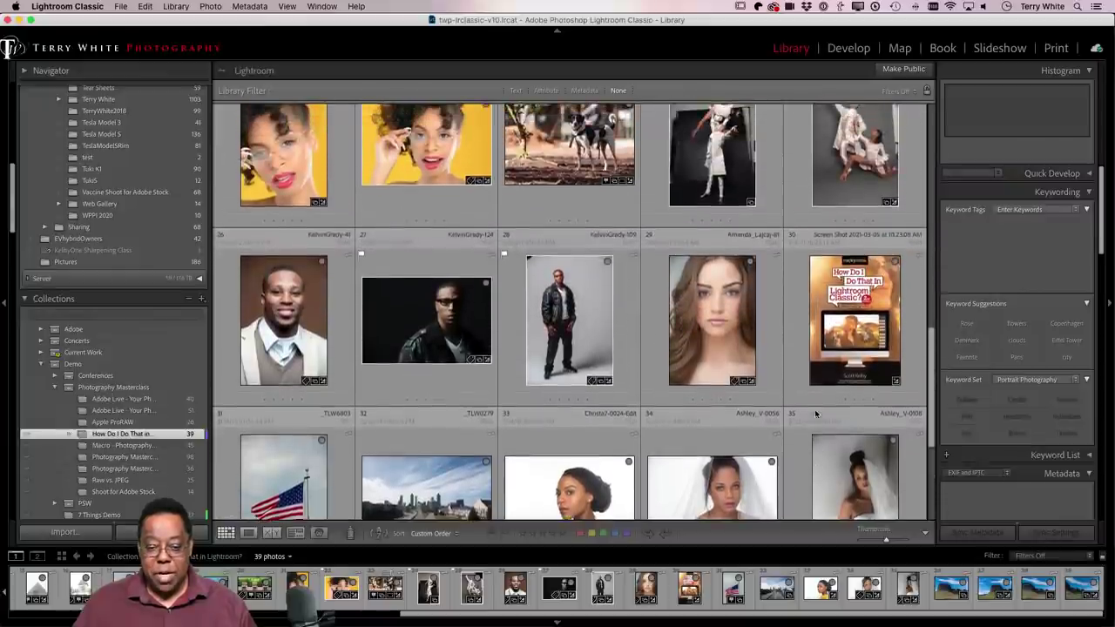
{"action": "scroll", "coordinate": [816, 413], "scroll_direction": "up", "scroll_amount": 1}
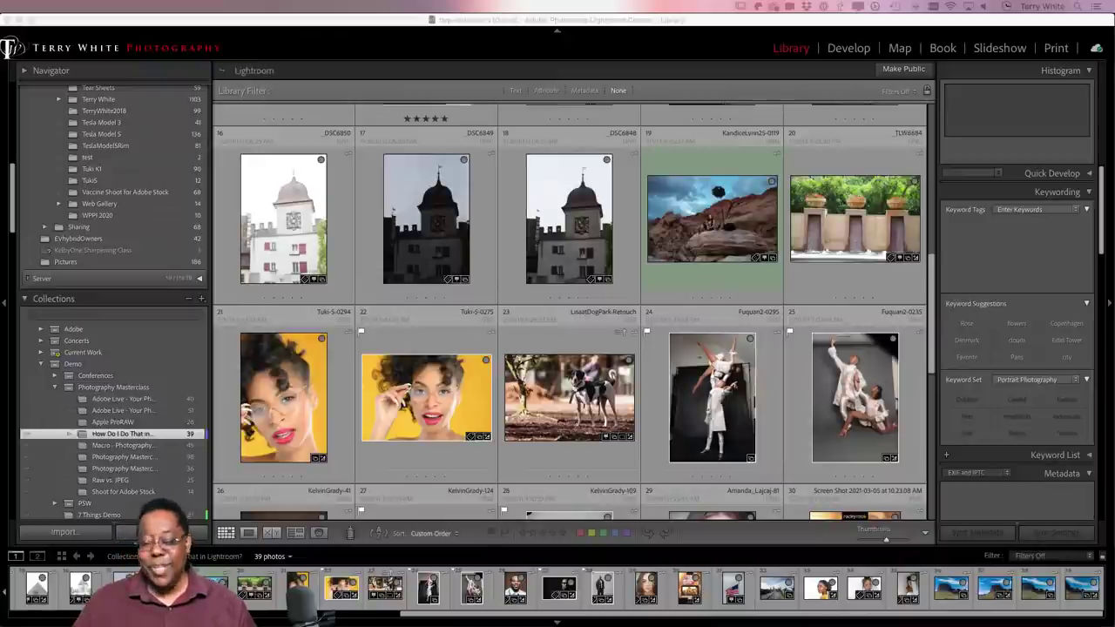
{"action": "scroll", "coordinate": [734, 375], "scroll_direction": "down", "scroll_amount": 6}
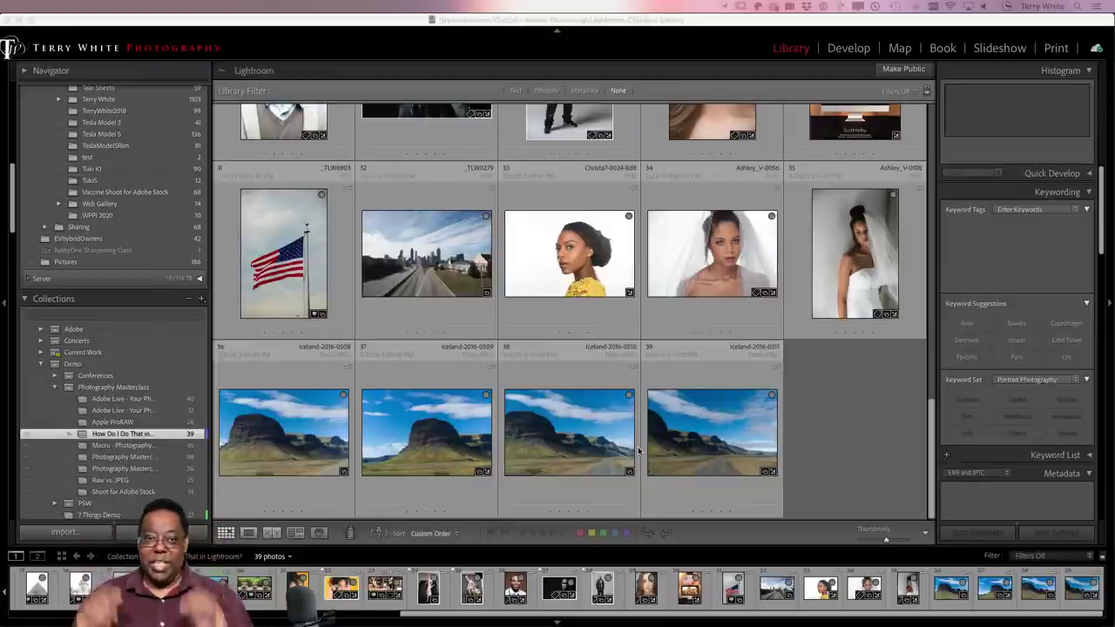
- Select Iceland photos 36 through 39 in the grid
{"action": "left_click", "coordinate": [287, 440]}
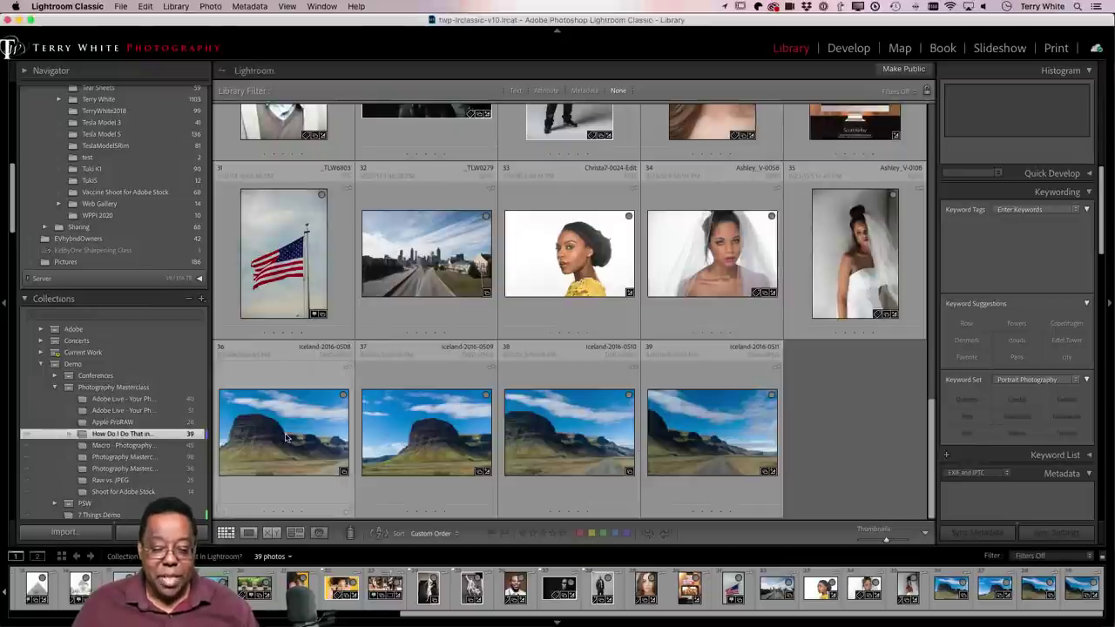
{"action": "left_click", "coordinate": [312, 455]}
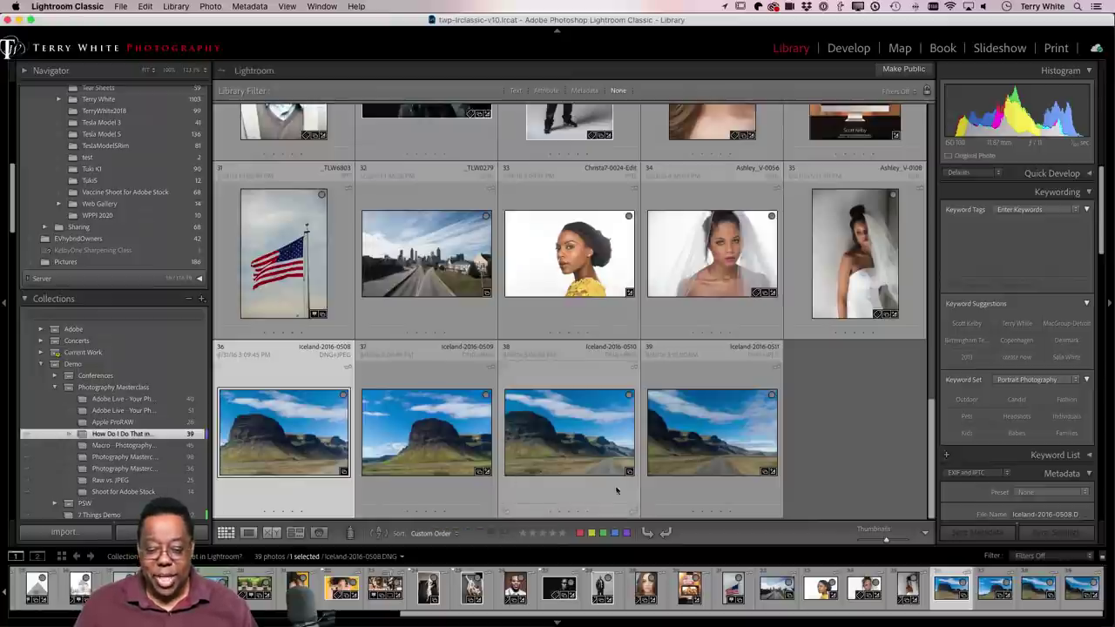
{"action": "left_click", "coordinate": [697, 466], "text": "shift"}
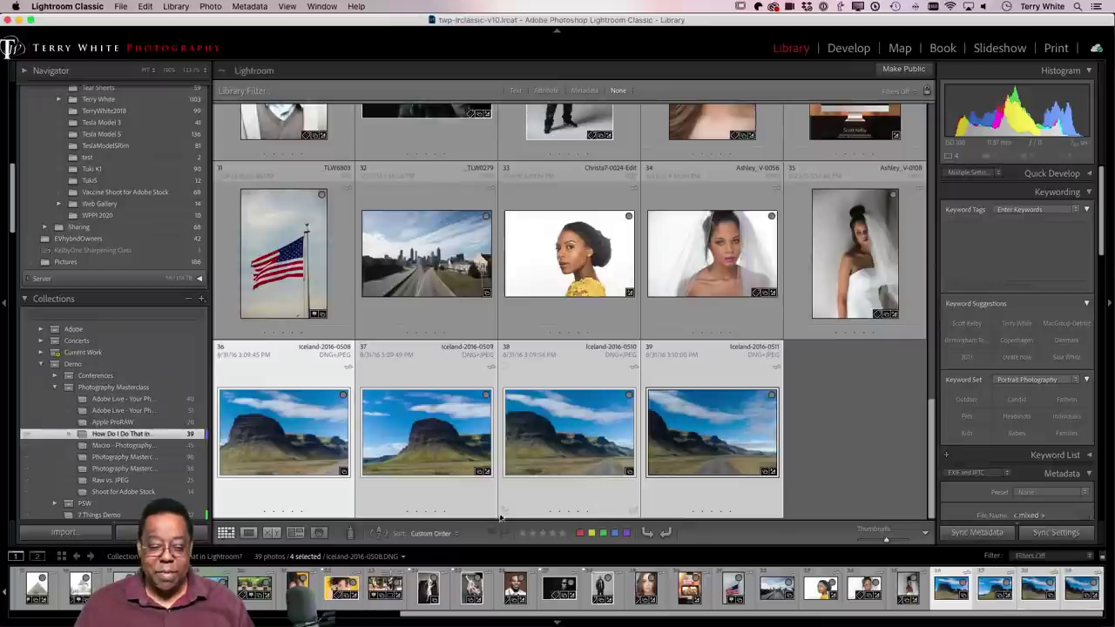
- Start a Photo Merge > Panorama of the four Iceland shots, declining HDR panorama
{"action": "right_click", "coordinate": [278, 428]}
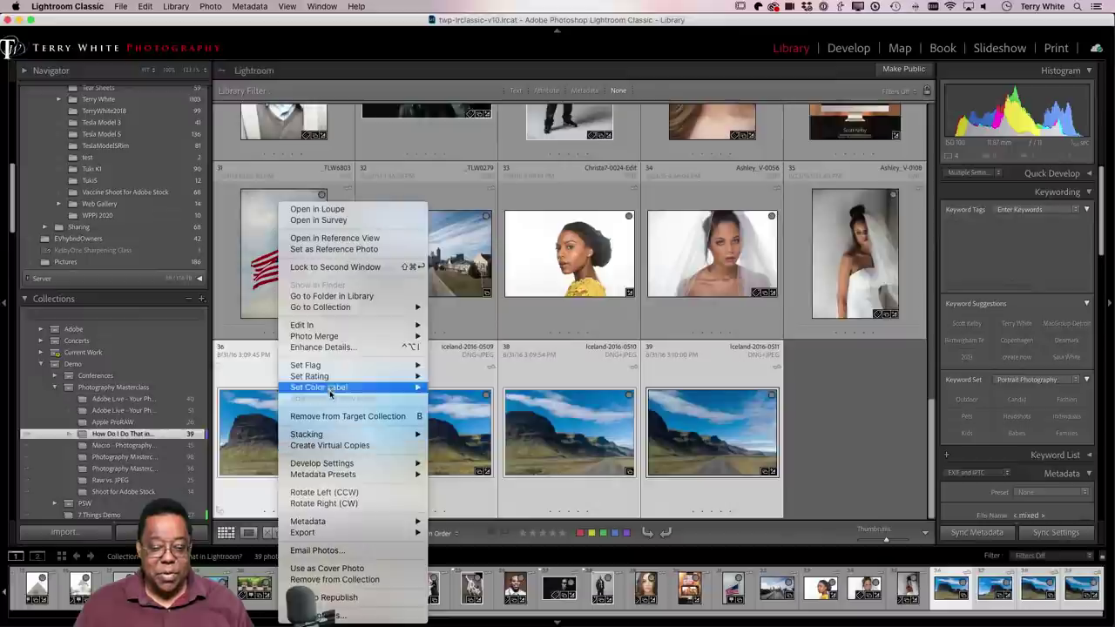
{"action": "mouse_move", "coordinate": [324, 337]}
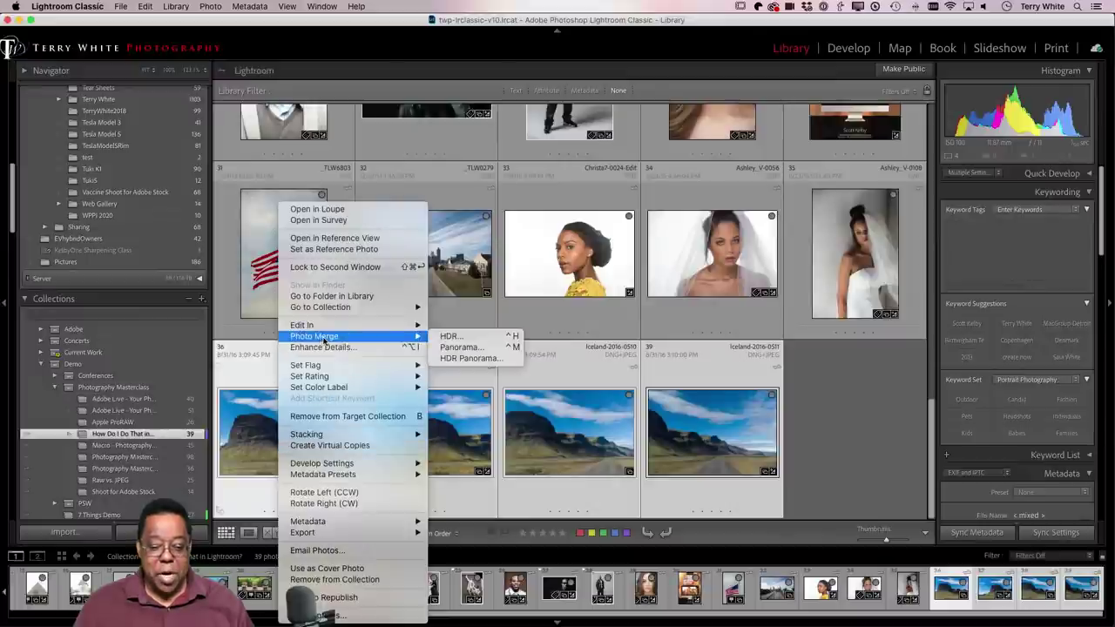
{"action": "left_click", "coordinate": [496, 348]}
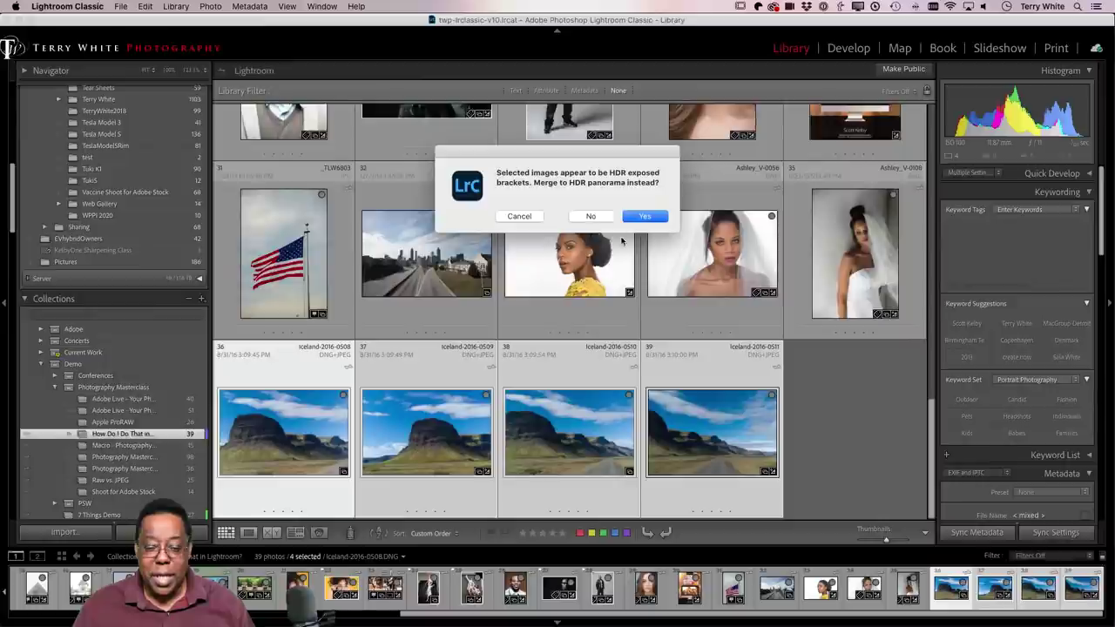
{"action": "left_click", "coordinate": [590, 216]}
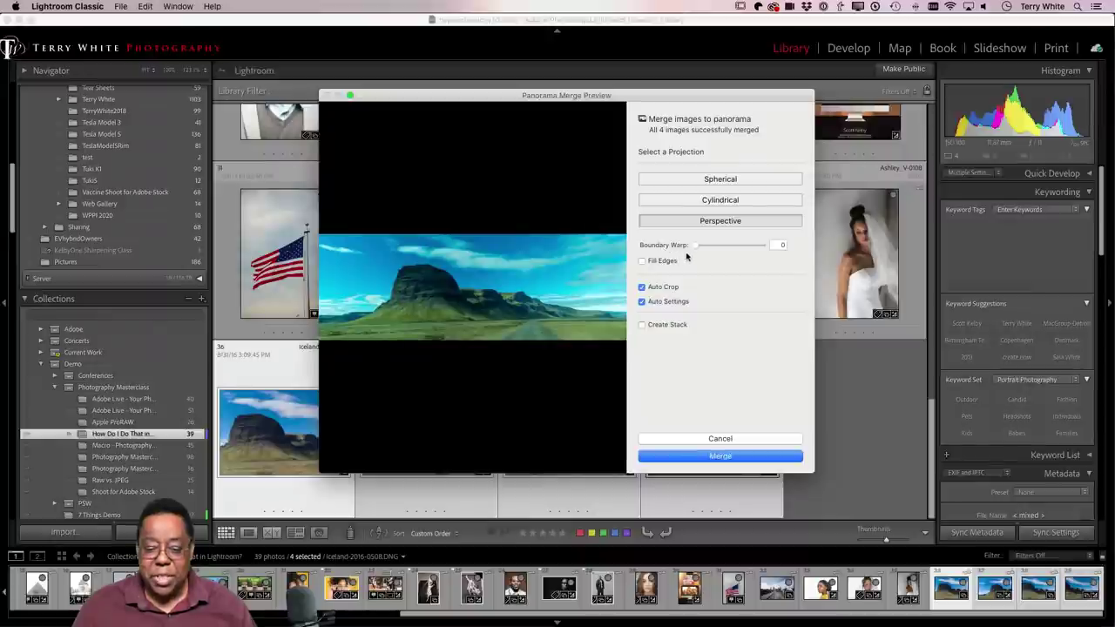
- Compare Spherical and Cylindrical projections, then return to Perspective
{"action": "left_click", "coordinate": [699, 182]}
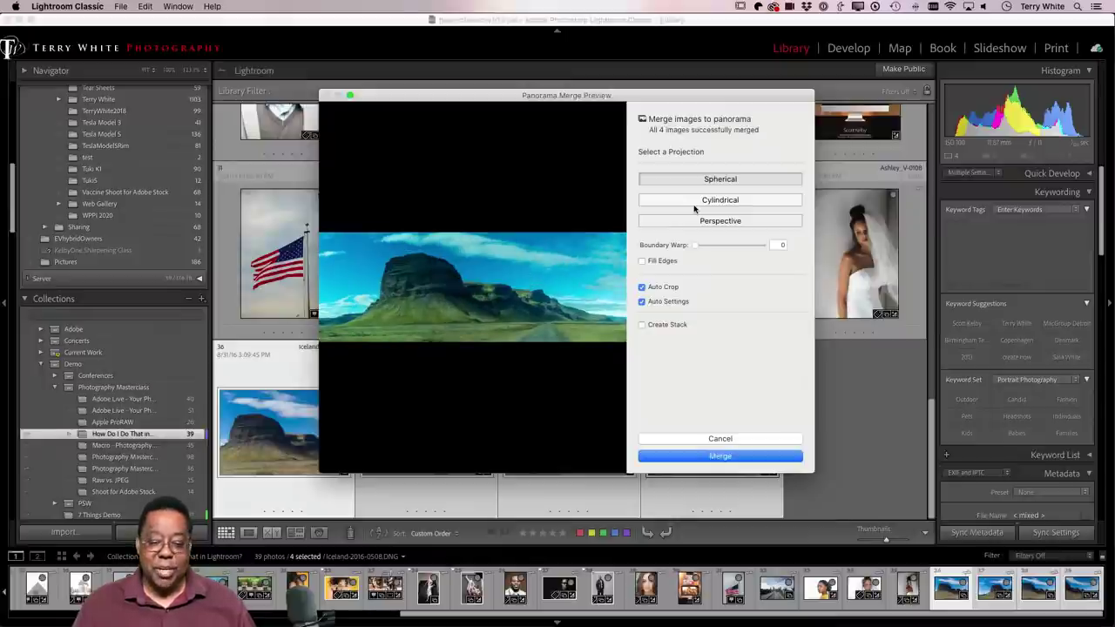
{"action": "left_click", "coordinate": [699, 203]}
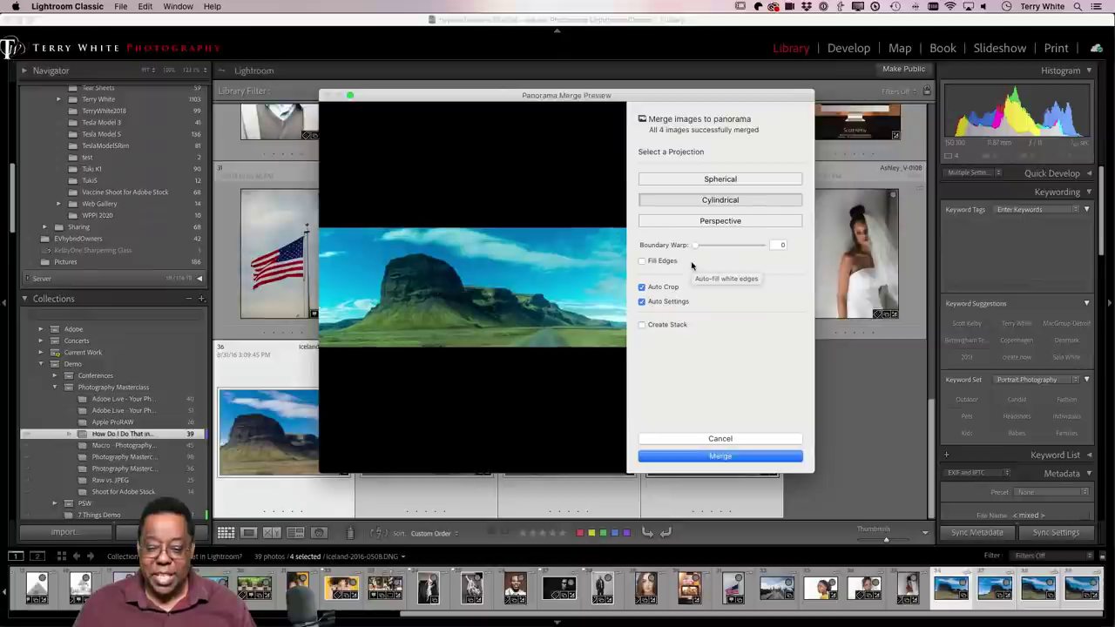
{"action": "left_click", "coordinate": [705, 223]}
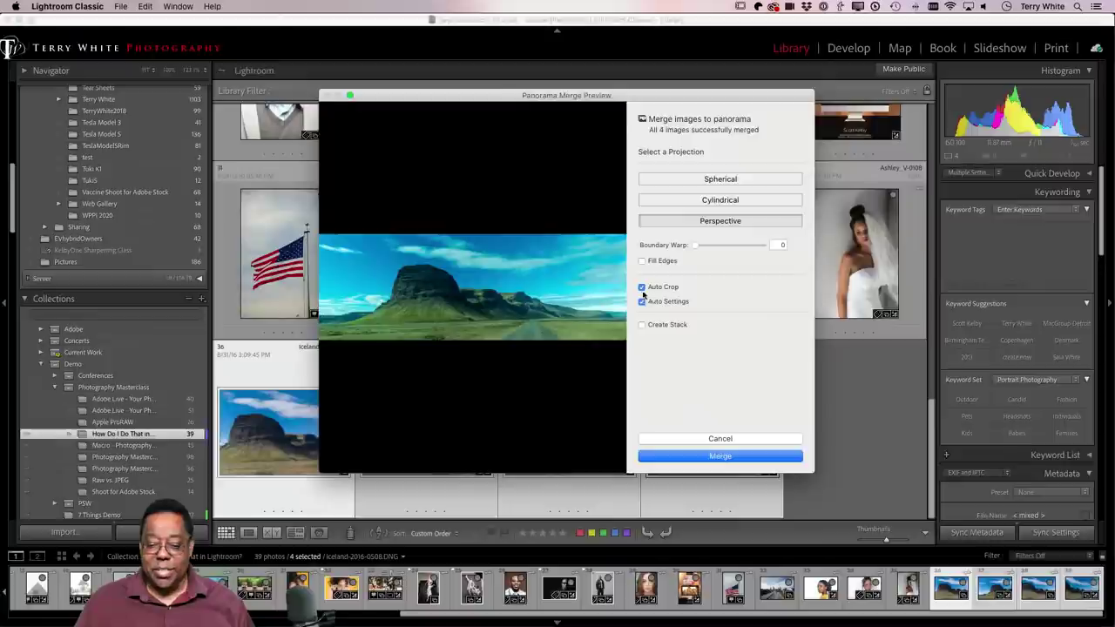
- Toggle Auto Crop on and off in the panorama preview, leaving it unchecked
{"action": "left_click", "coordinate": [642, 288]}
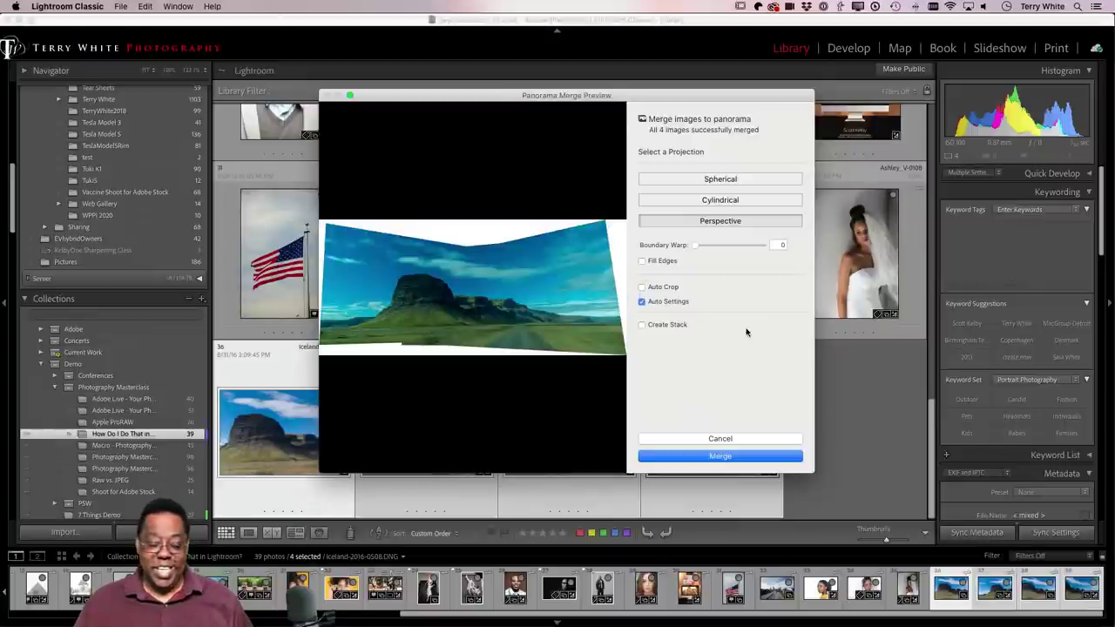
{"action": "left_click", "coordinate": [642, 287]}
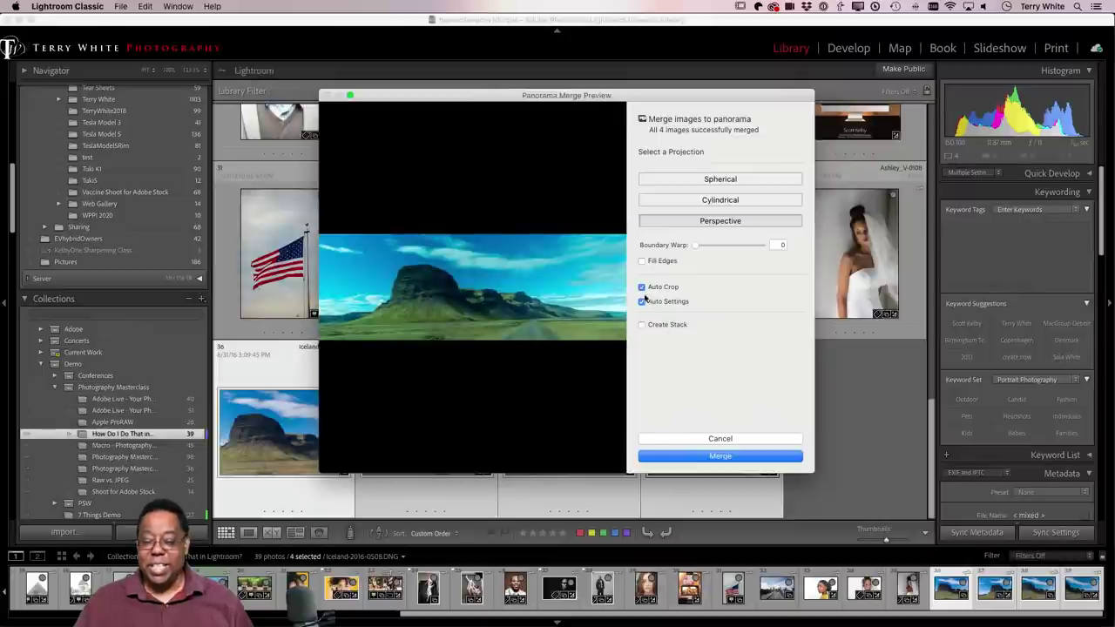
{"action": "left_click", "coordinate": [642, 287]}
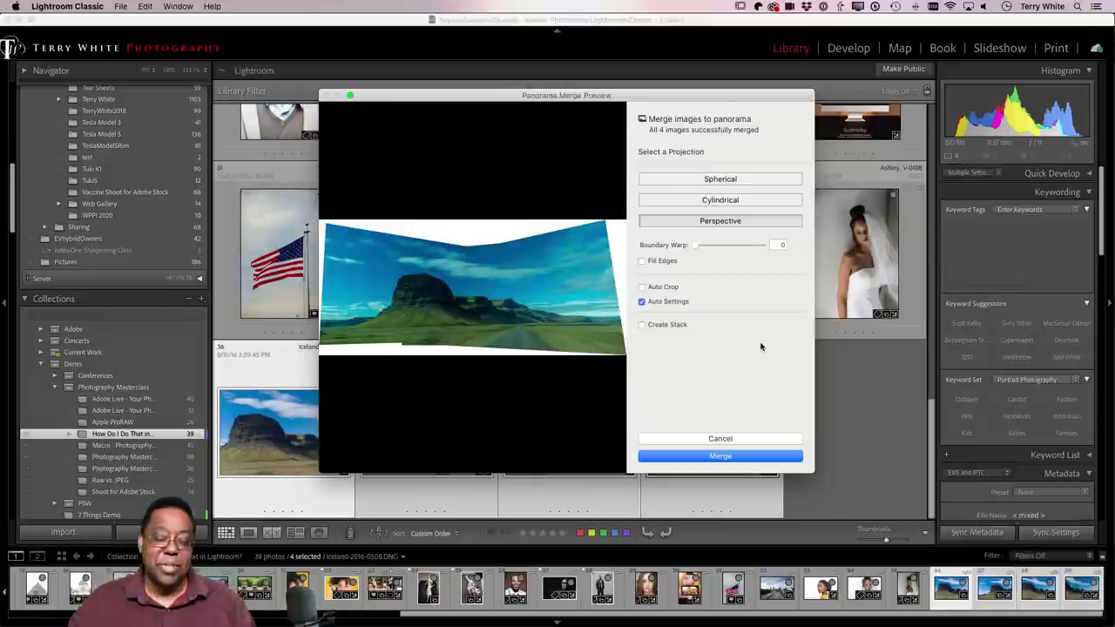
{"action": "left_click", "coordinate": [642, 287]}
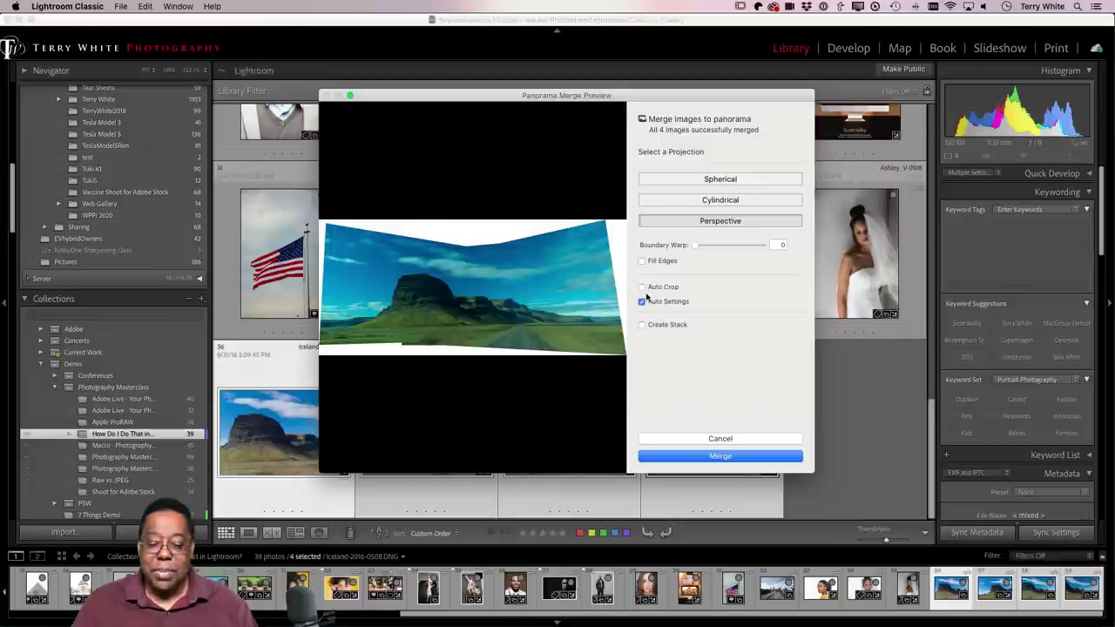
{"action": "left_click", "coordinate": [642, 288]}
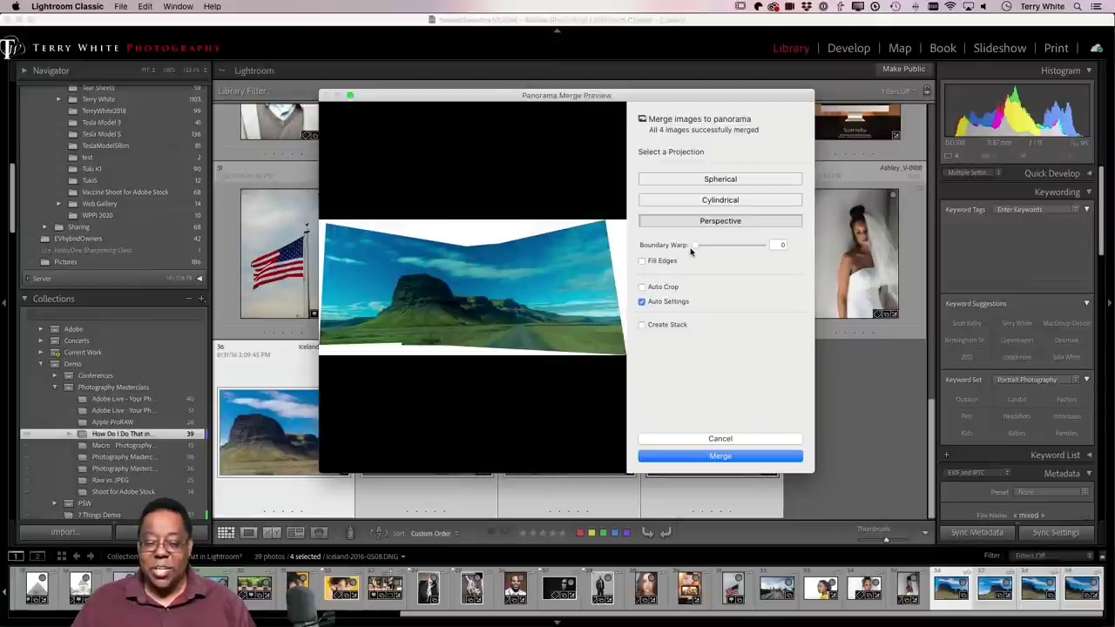
- Set Boundary Warp to 100 with Fill Edges off, then merge the panorama
{"action": "mouse_move", "coordinate": [693, 247]}
{"action": "left_mouse_down"}
{"action": "mouse_move", "coordinate": [767, 247]}
{"action": "mouse_move", "coordinate": [683, 249]}
{"action": "left_mouse_up"}
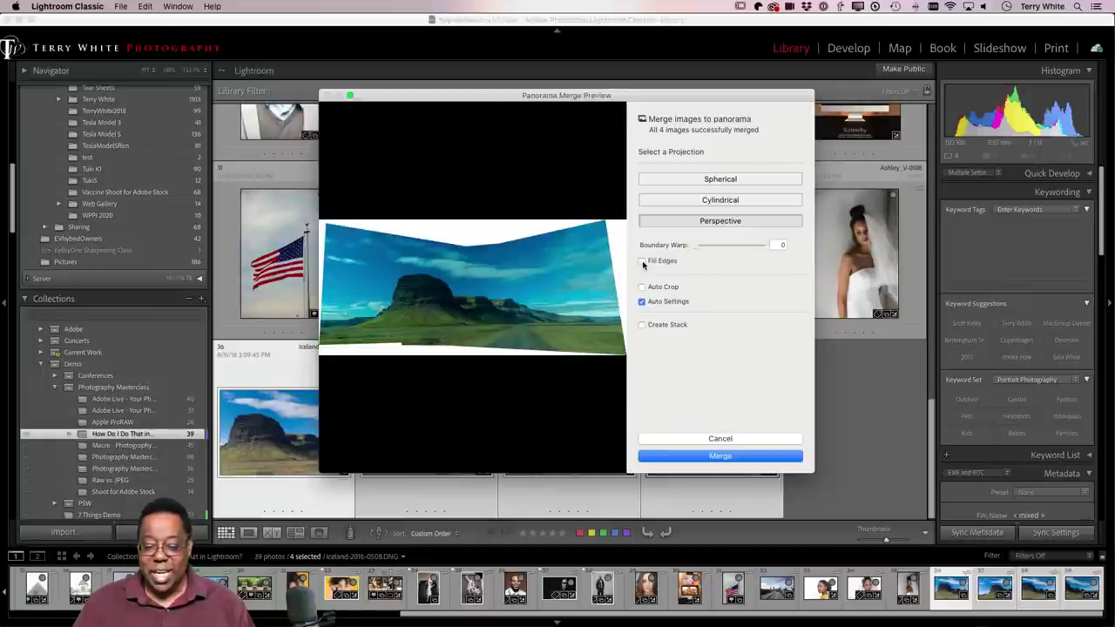
{"action": "left_click", "coordinate": [642, 261]}
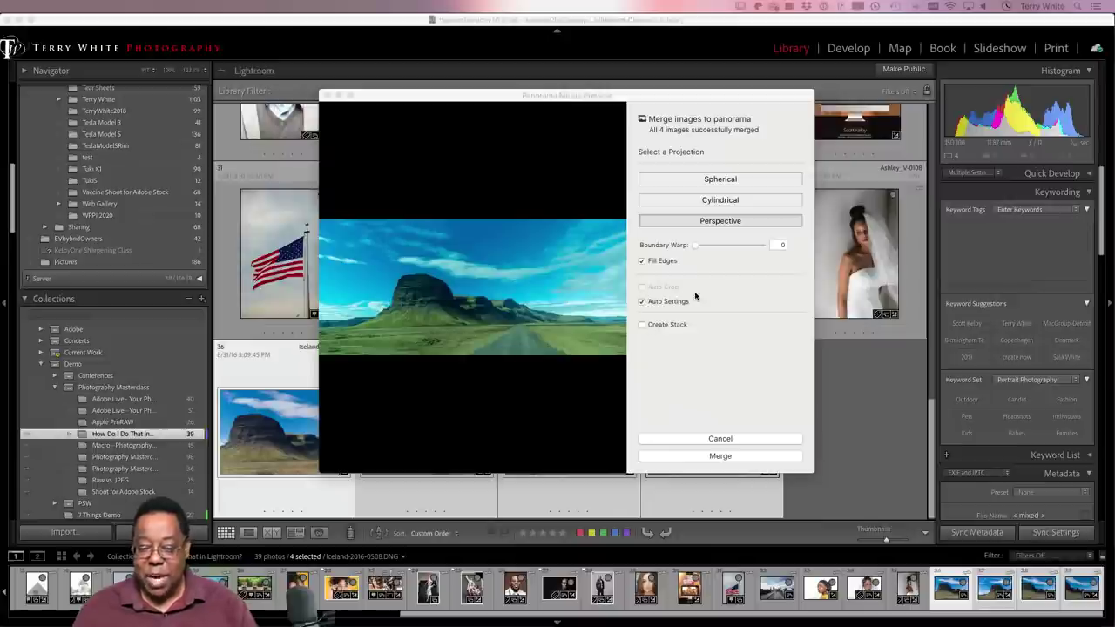
{"action": "left_click", "coordinate": [642, 261]}
{"action": "left_click_drag", "start_coordinate": [696, 244], "coordinate": [802, 258]}
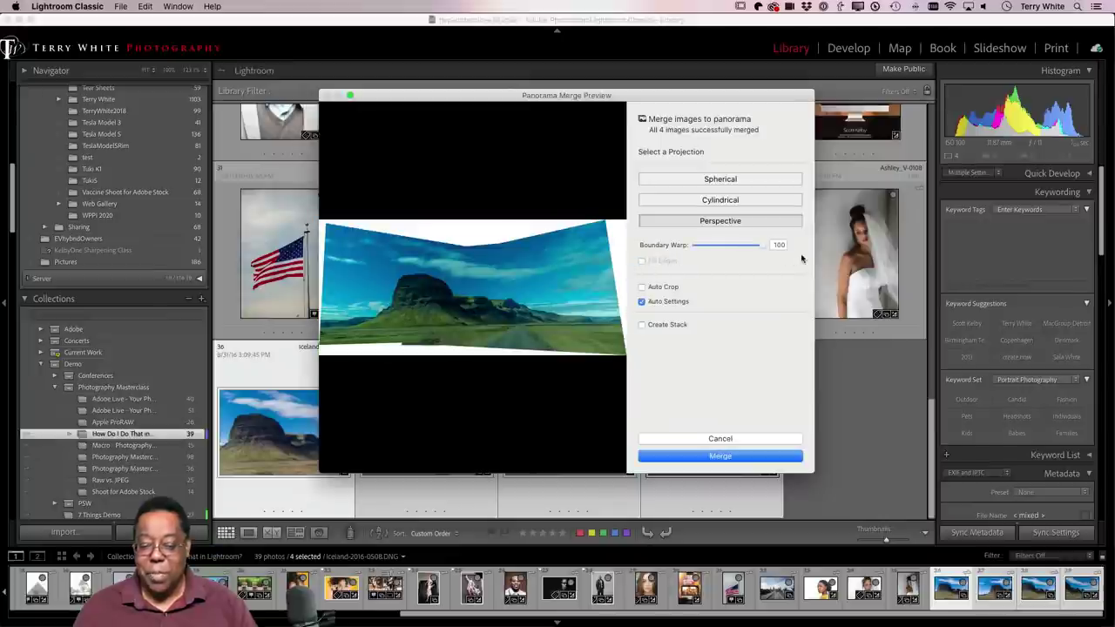
{"action": "left_click", "coordinate": [720, 456]}
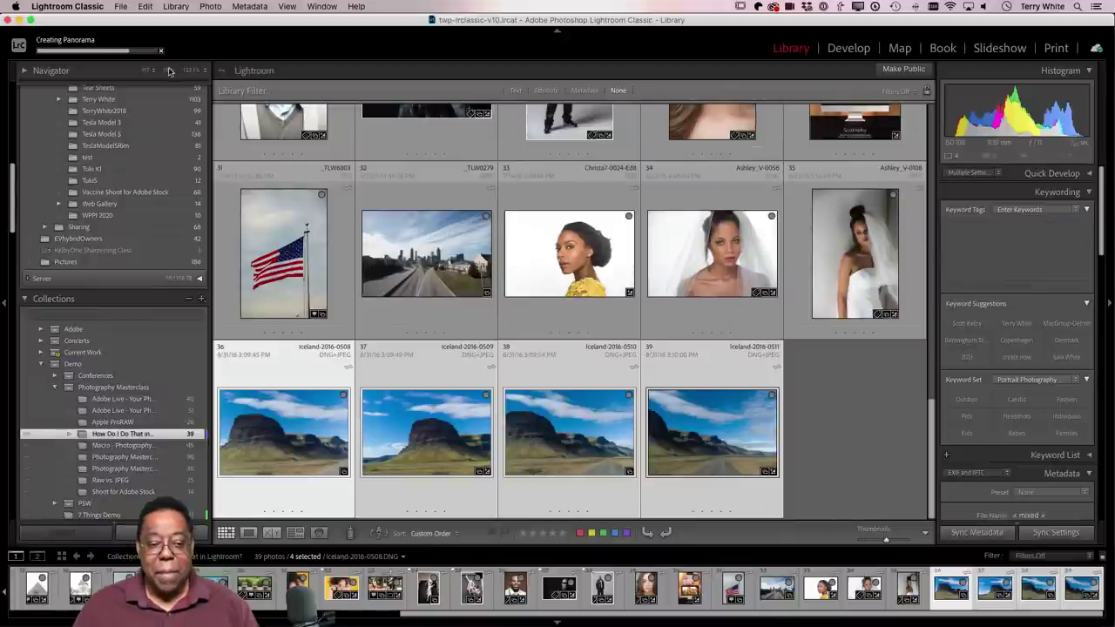
- View the new Iceland-2016-0508-Pano-2 panorama full screen, then return to the grid
{"action": "scroll", "coordinate": [87, 78], "scroll_direction": "up", "scroll_amount": 5}
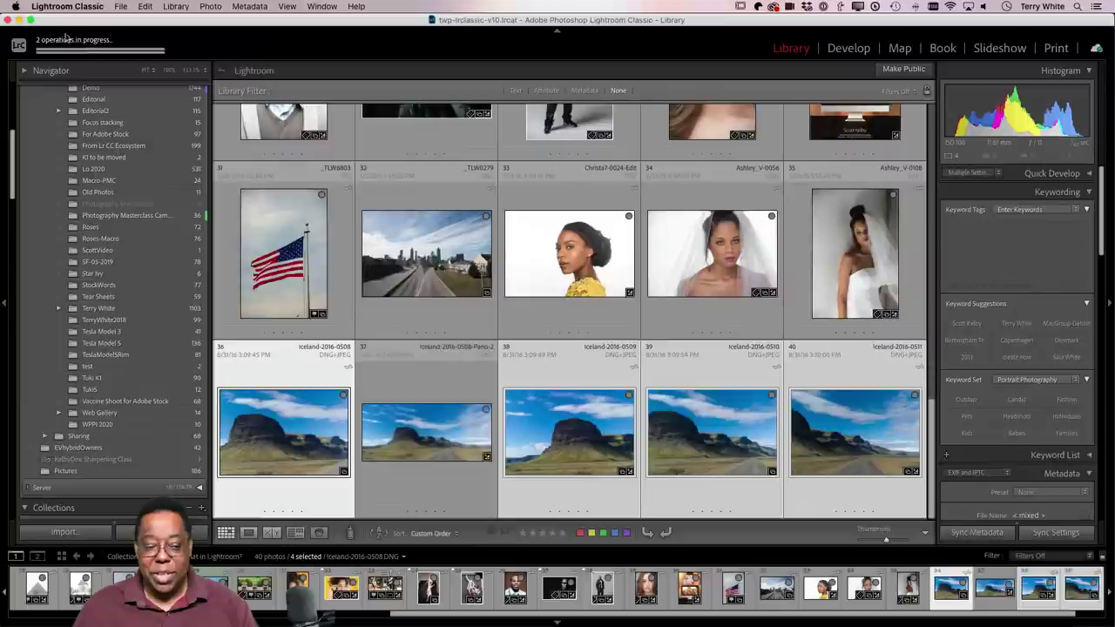
{"action": "left_click", "coordinate": [416, 430]}
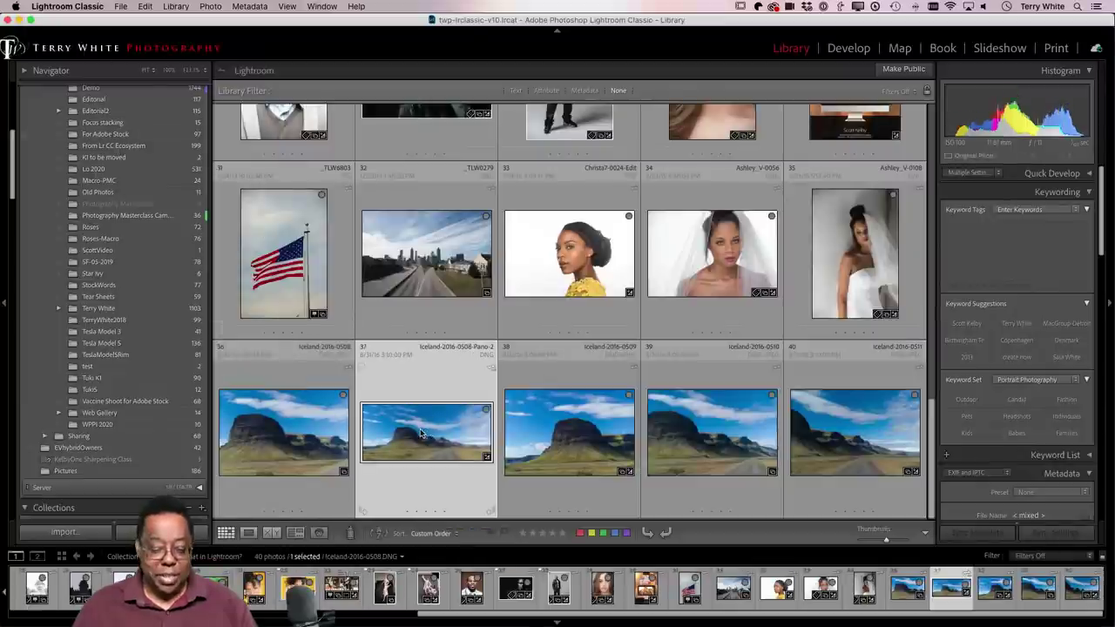
{"action": "key", "text": "f"}
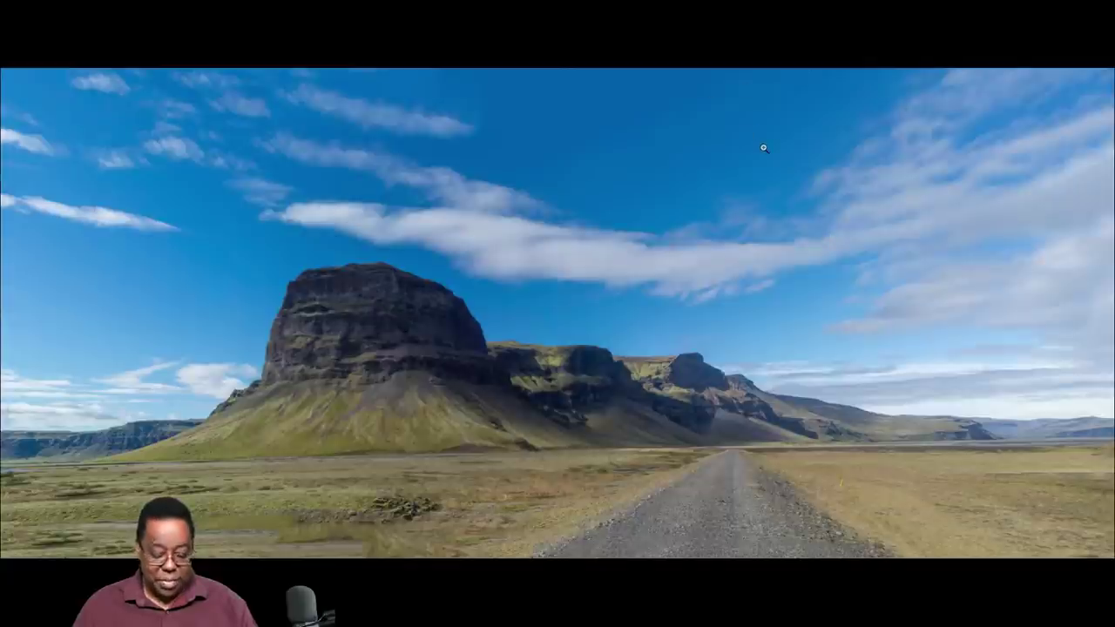
{"action": "key", "text": "Escape"}
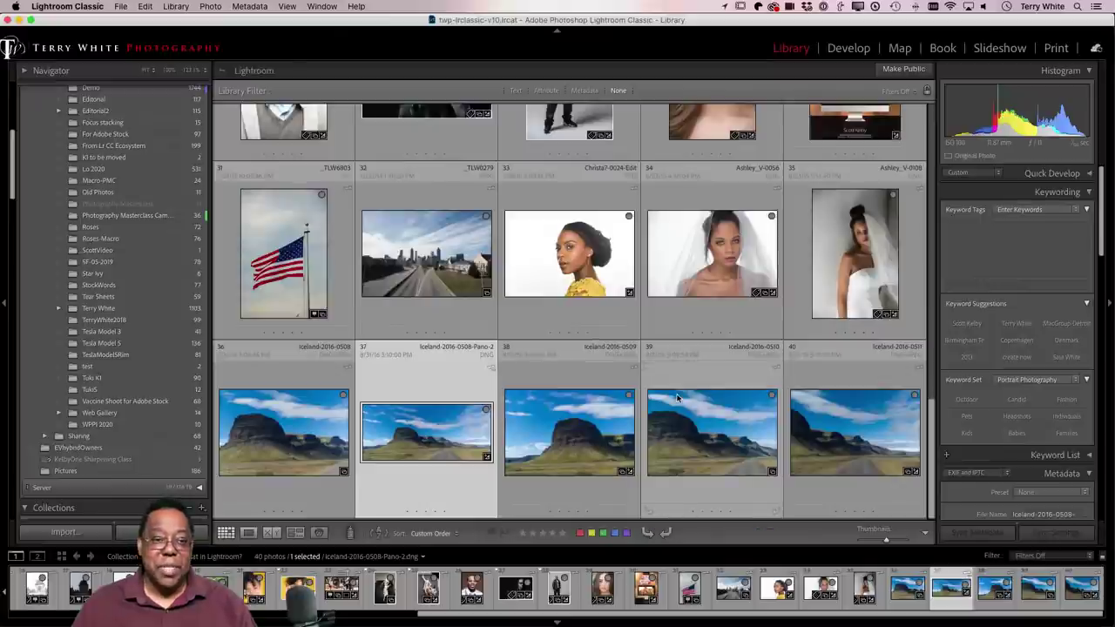
- Find and open the 46-photo HDR collection in the Collections panel
{"action": "scroll", "coordinate": [677, 398], "scroll_direction": "up", "scroll_amount": 1}
{"action": "scroll", "coordinate": [677, 398], "scroll_direction": "up", "scroll_amount": 15}
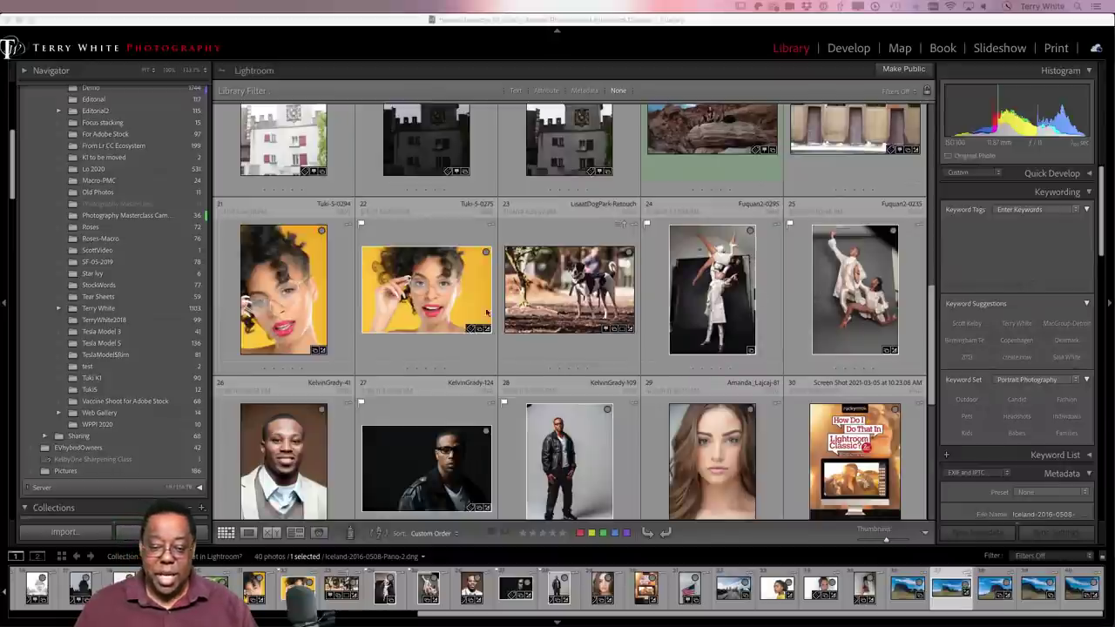
{"action": "scroll", "coordinate": [534, 303], "scroll_direction": "up", "scroll_amount": 3}
{"action": "scroll", "coordinate": [533, 303], "scroll_direction": "up", "scroll_amount": 3}
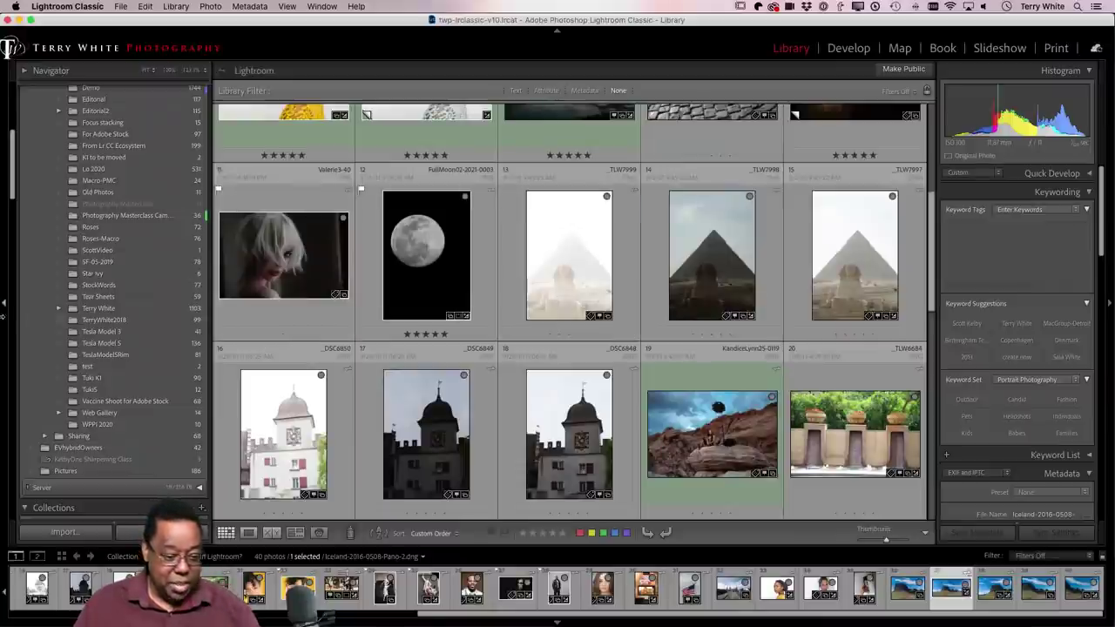
{"action": "scroll", "coordinate": [107, 331], "scroll_direction": "down", "scroll_amount": 5}
{"action": "scroll", "coordinate": [107, 331], "scroll_direction": "down", "scroll_amount": 10}
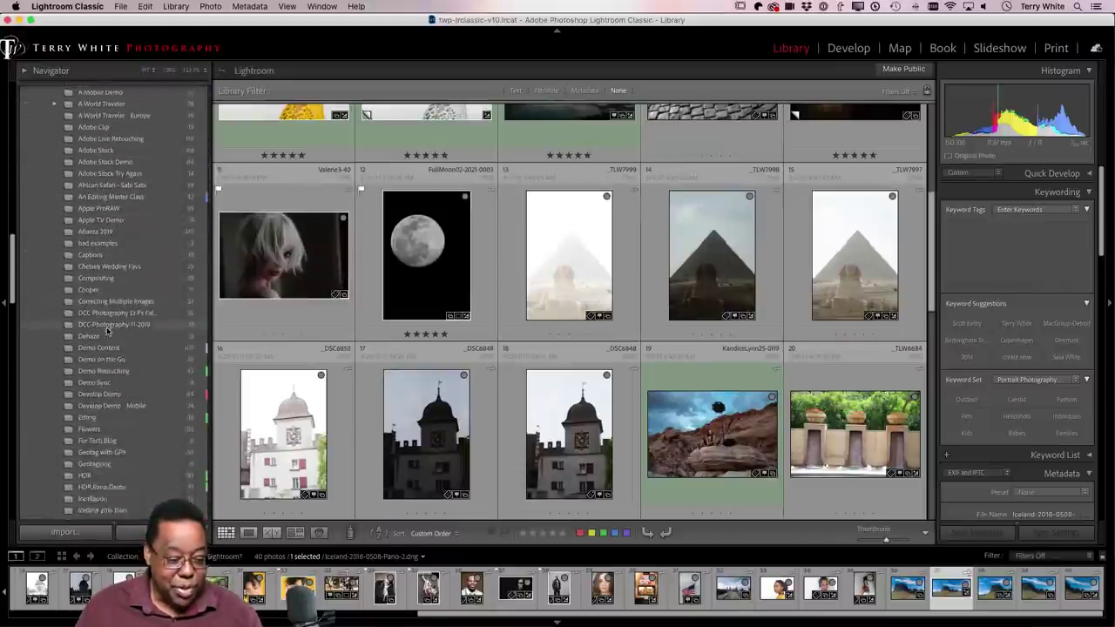
{"action": "scroll", "coordinate": [107, 331], "scroll_direction": "down", "scroll_amount": 1}
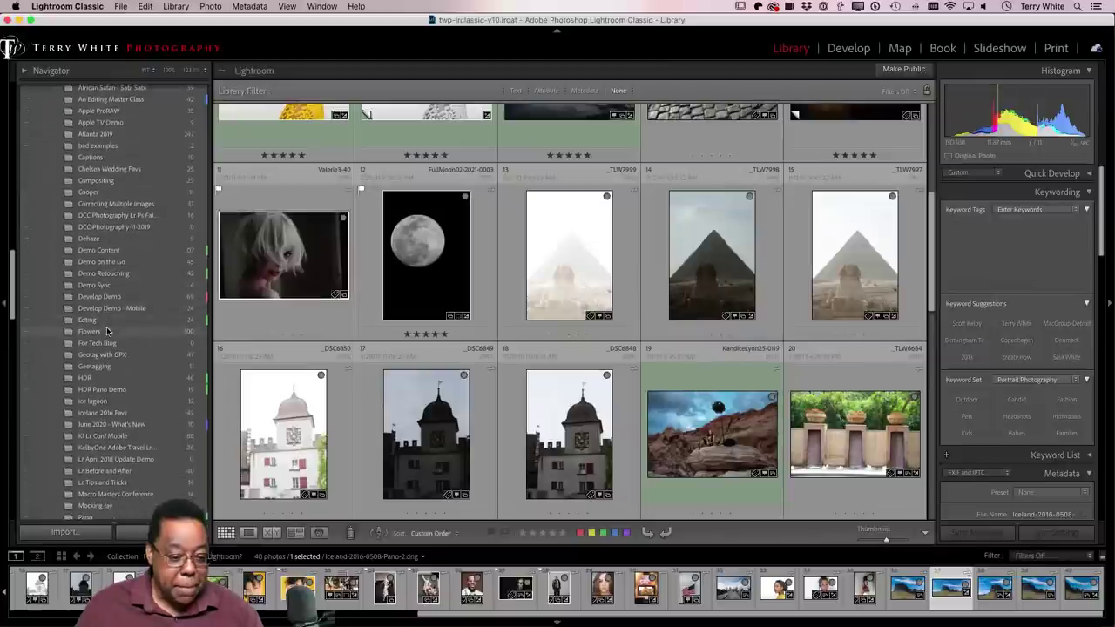
{"action": "left_click", "coordinate": [91, 378]}
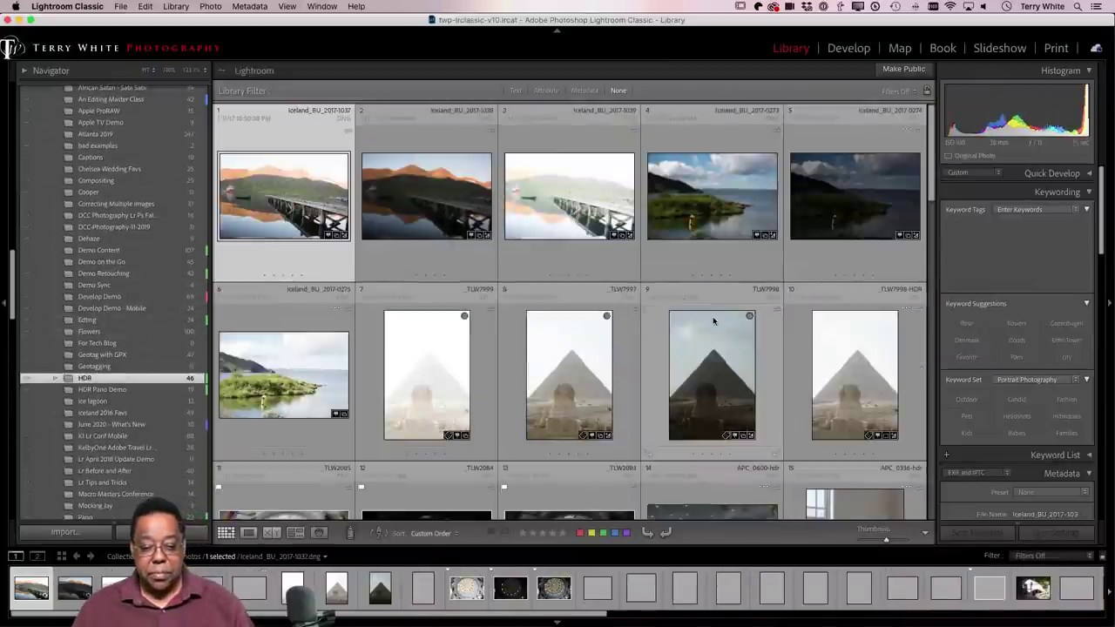
{"action": "scroll", "coordinate": [716, 305], "scroll_direction": "down", "scroll_amount": 3}
{"action": "scroll", "coordinate": [713, 316], "scroll_direction": "down", "scroll_amount": 5}
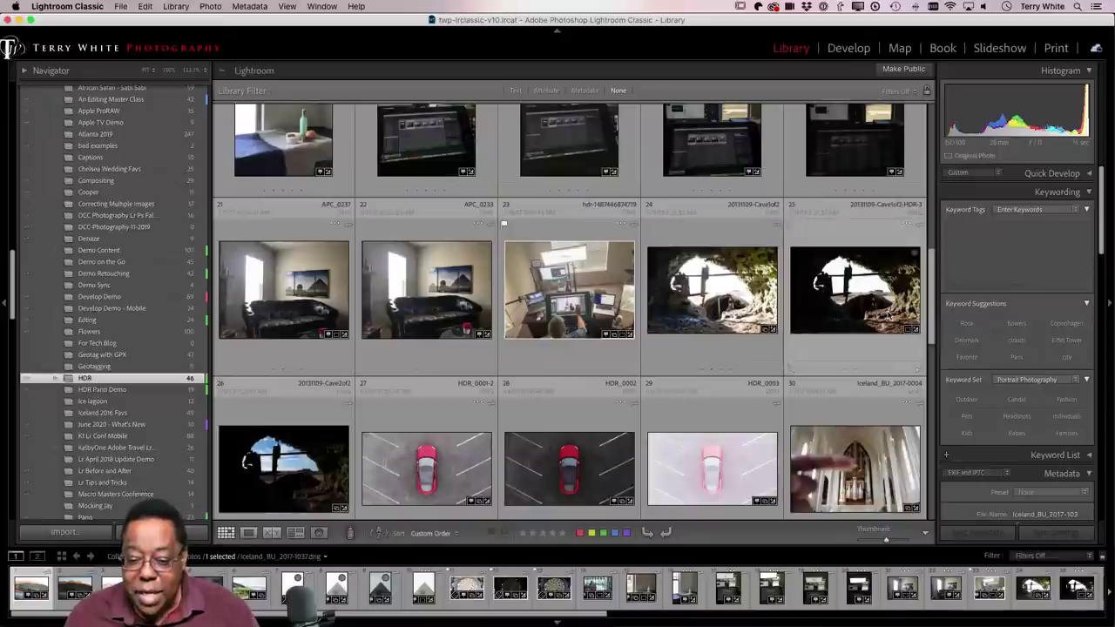
{"action": "left_click", "coordinate": [890, 315]}
{"action": "key", "text": "x"}
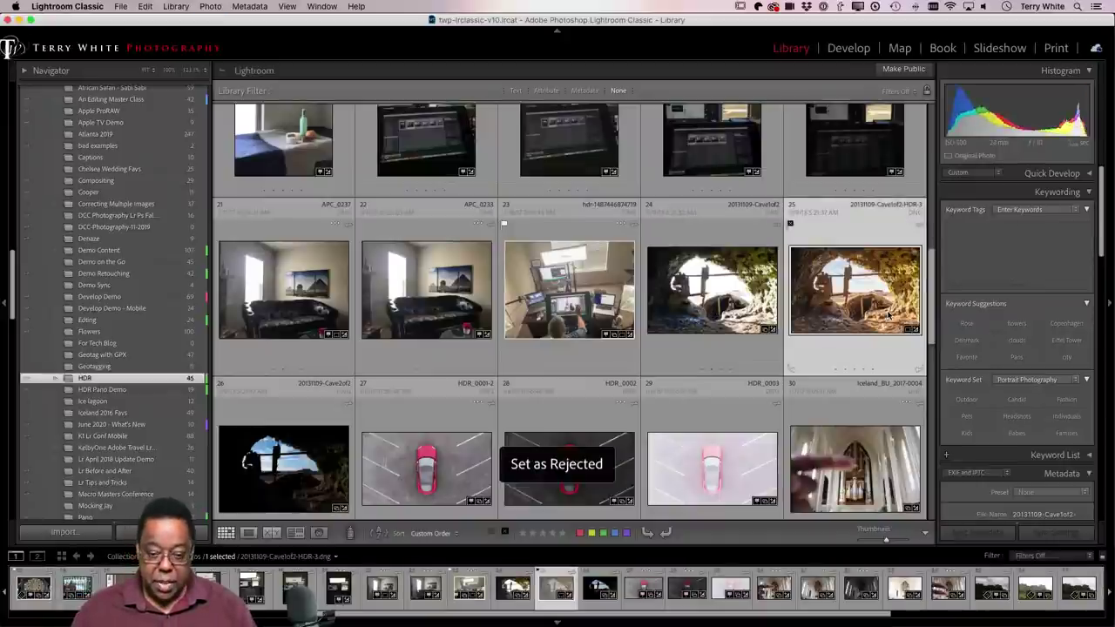
{"action": "key", "text": "Delete"}
{"action": "left_click", "coordinate": [729, 296]}
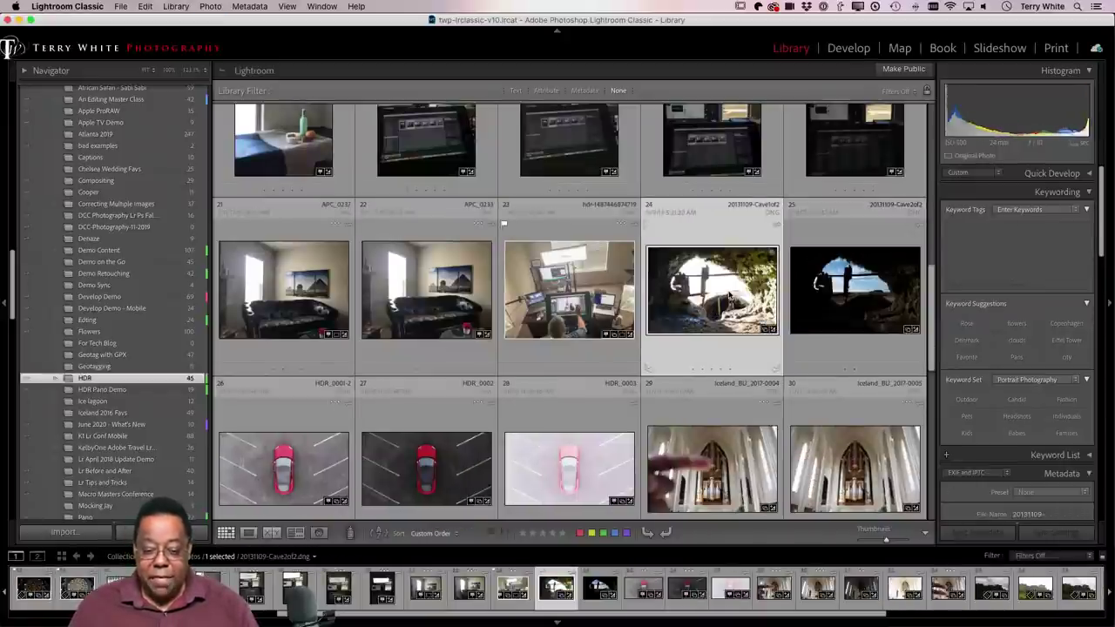
{"action": "key", "text": "f"}
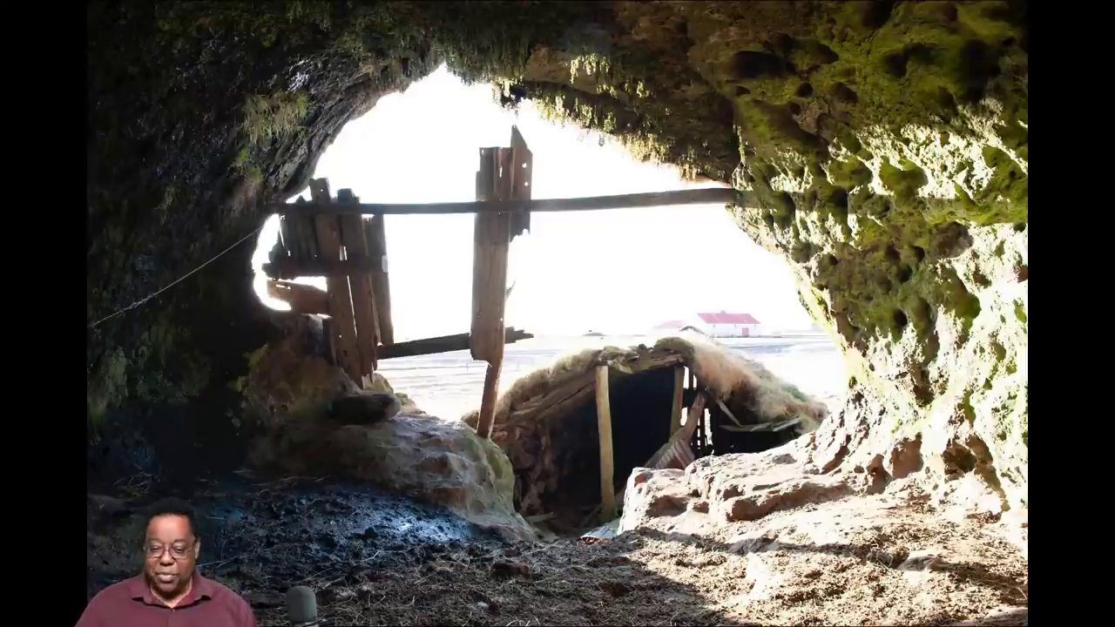
{"action": "key", "text": "Right"}
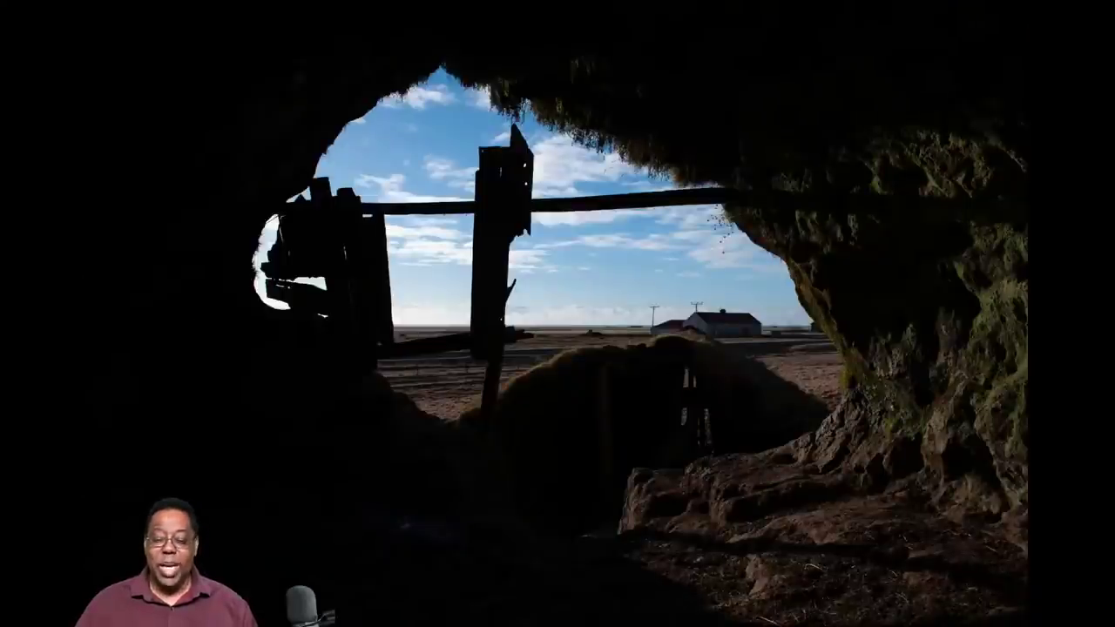
{"action": "key", "text": "Right"}
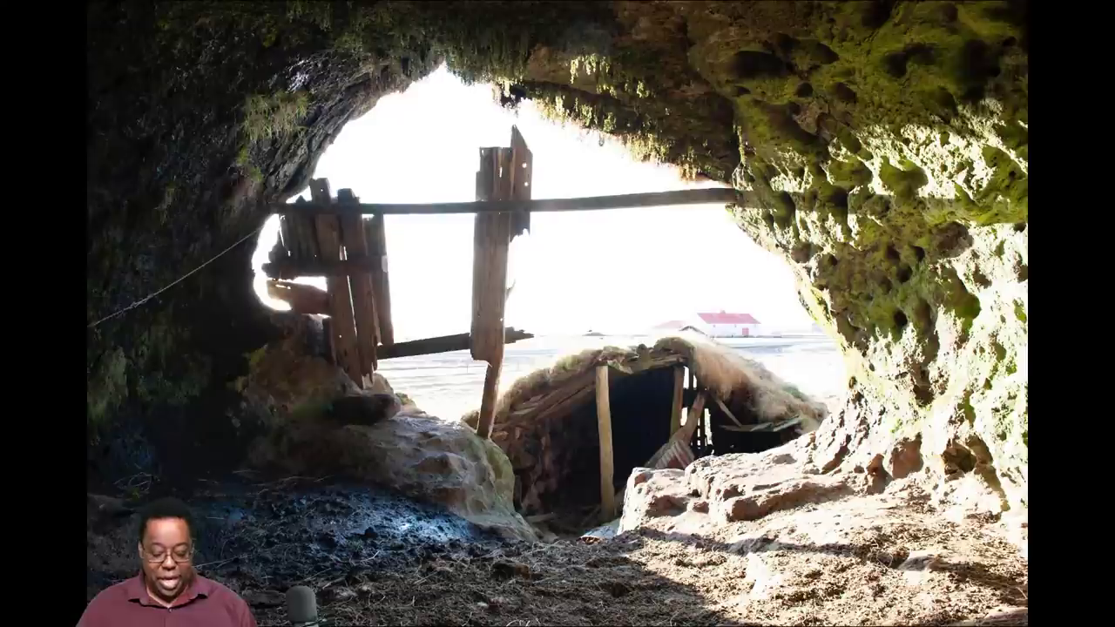
{"action": "key", "text": "Escape"}
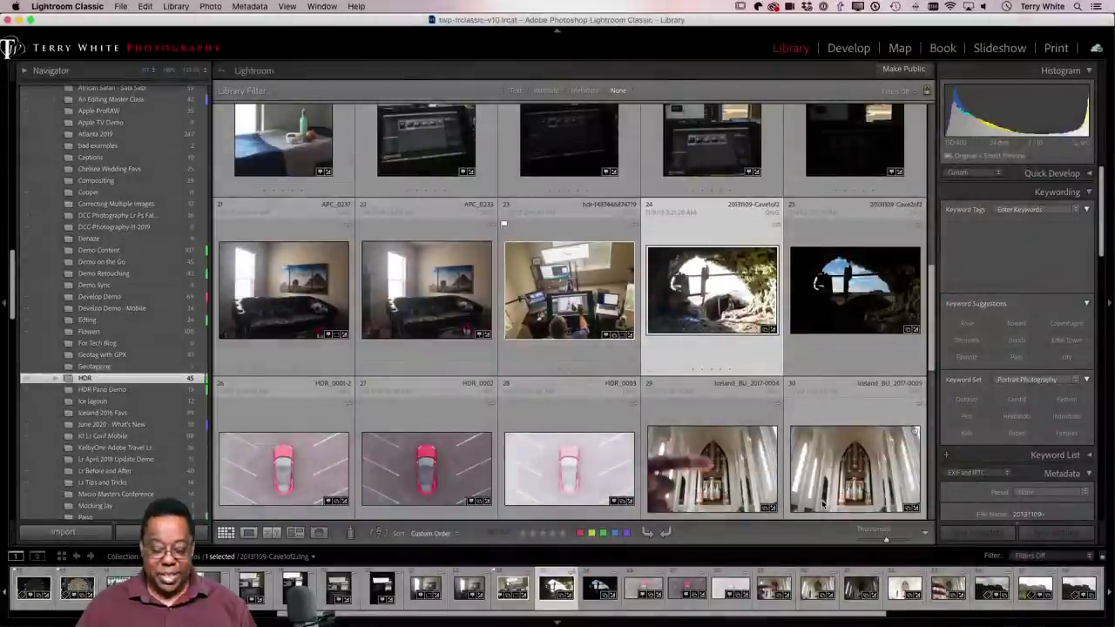
{"action": "key", "text": "Right"}
{"action": "key", "text": "Left"}
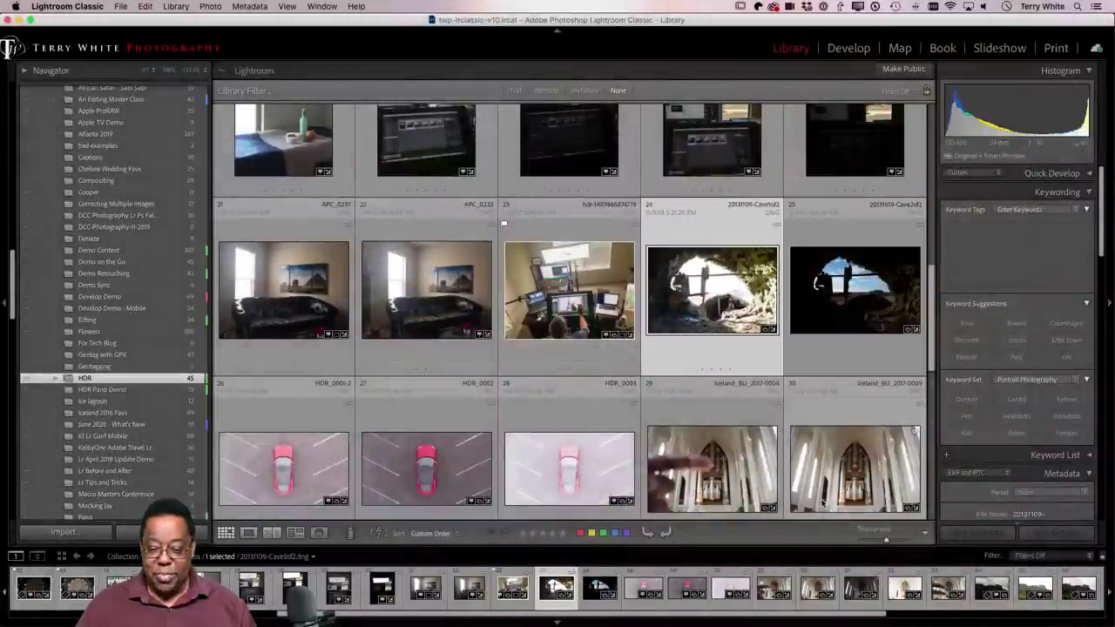
{"action": "key", "text": "Right"}
{"action": "key", "text": "super+z"}
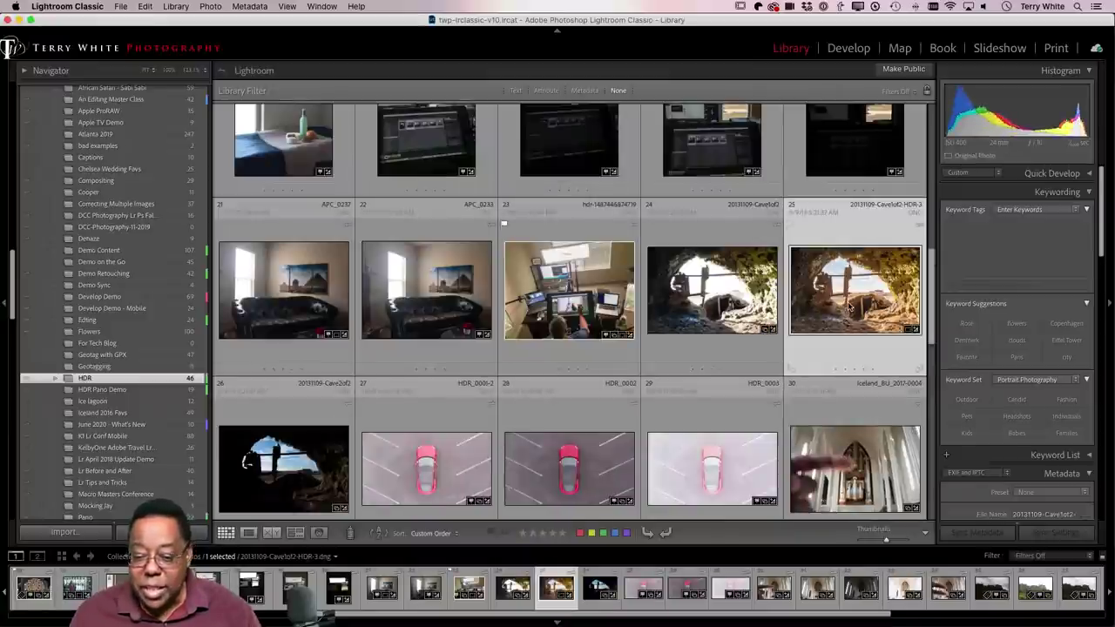
{"action": "key", "text": "f"}
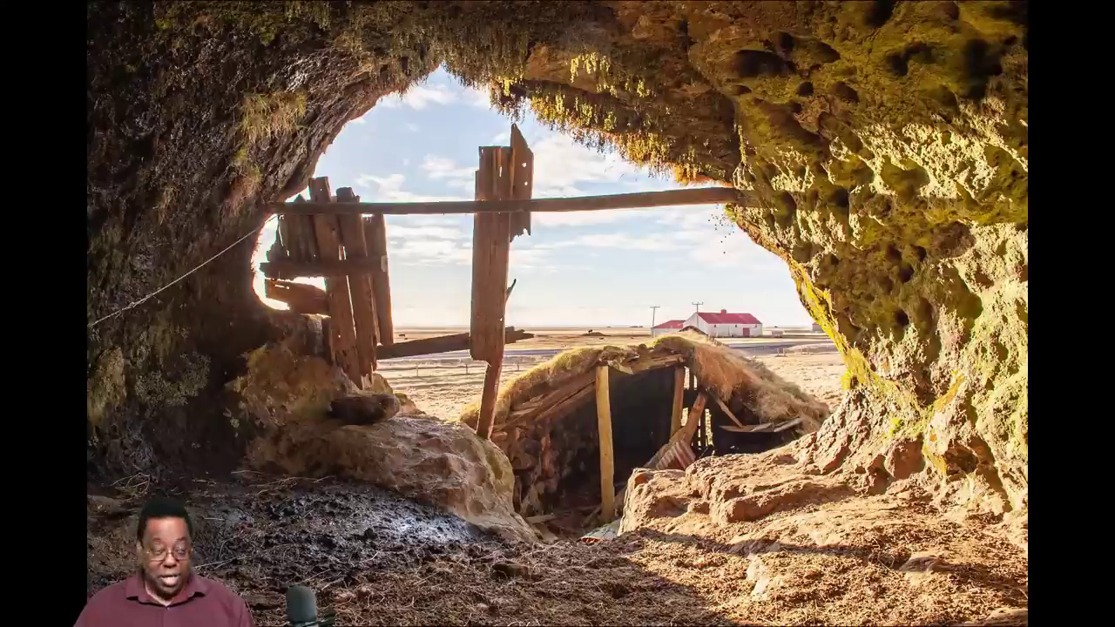
{"action": "key", "text": "Escape"}
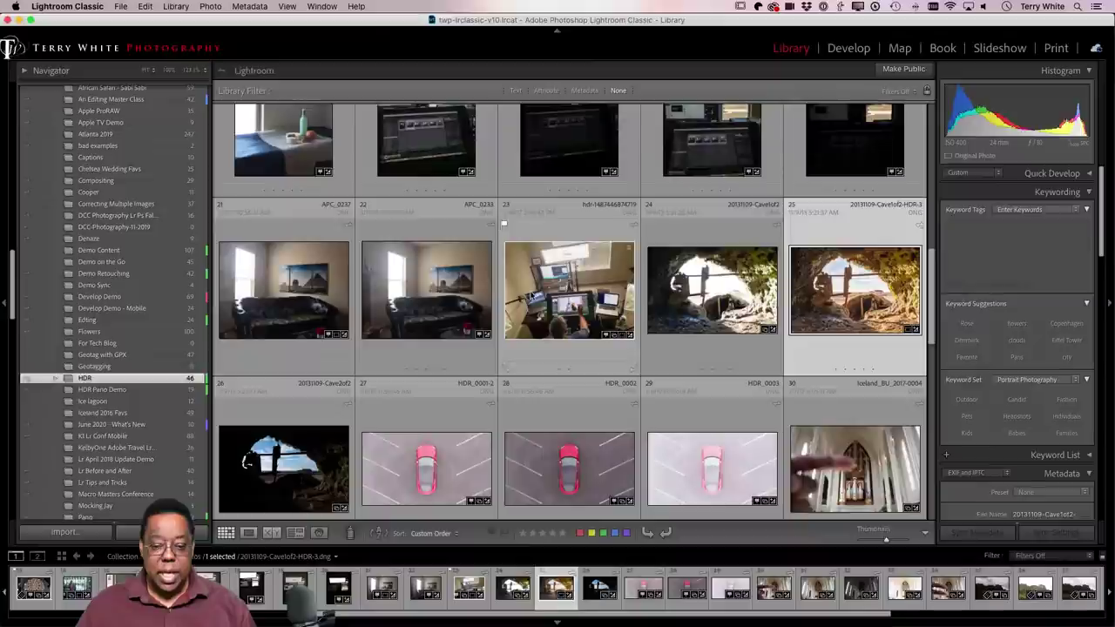
{"action": "scroll", "coordinate": [96, 175], "scroll_direction": "up", "scroll_amount": 10}
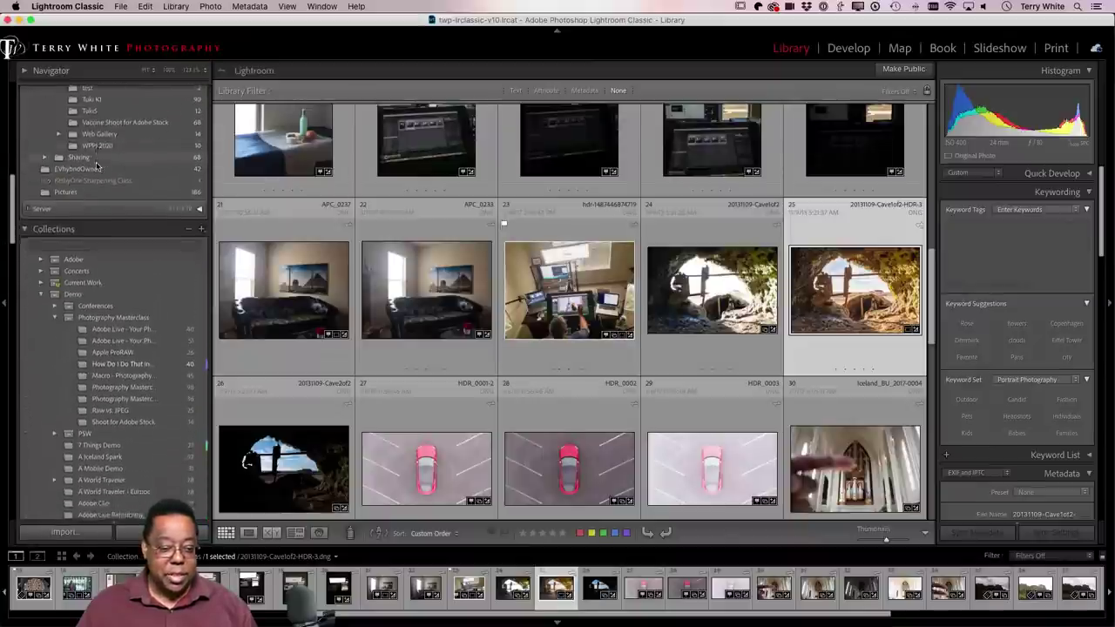
- In 'How Do I Do That in Lightroom?', select pyramid exposures 13 through 15
{"action": "left_click", "coordinate": [142, 370]}
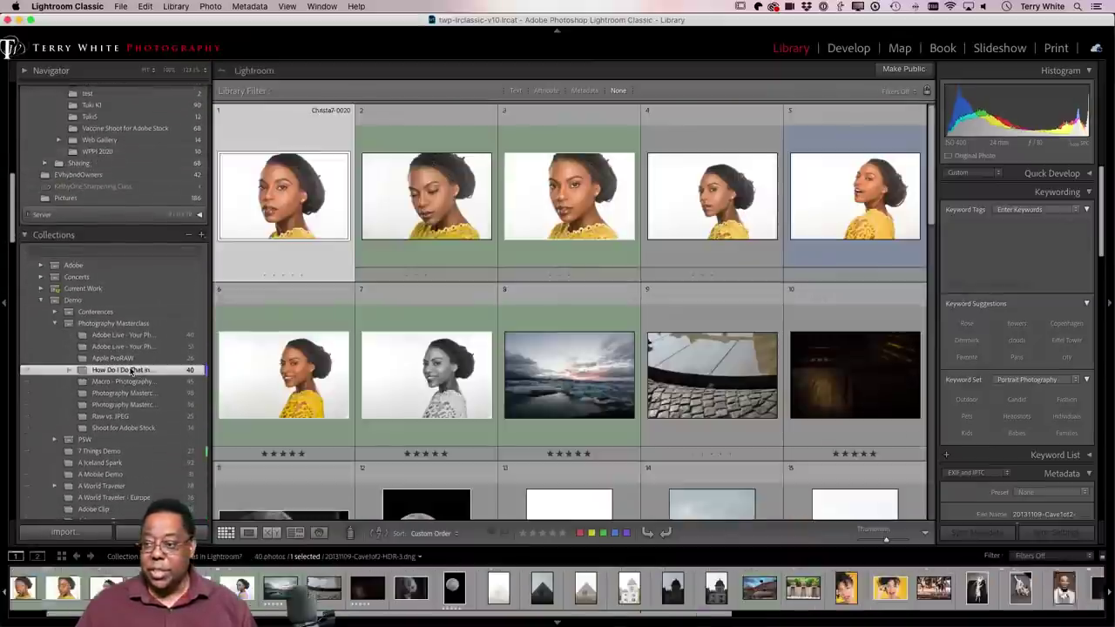
{"action": "scroll", "coordinate": [653, 370], "scroll_direction": "down", "scroll_amount": 5}
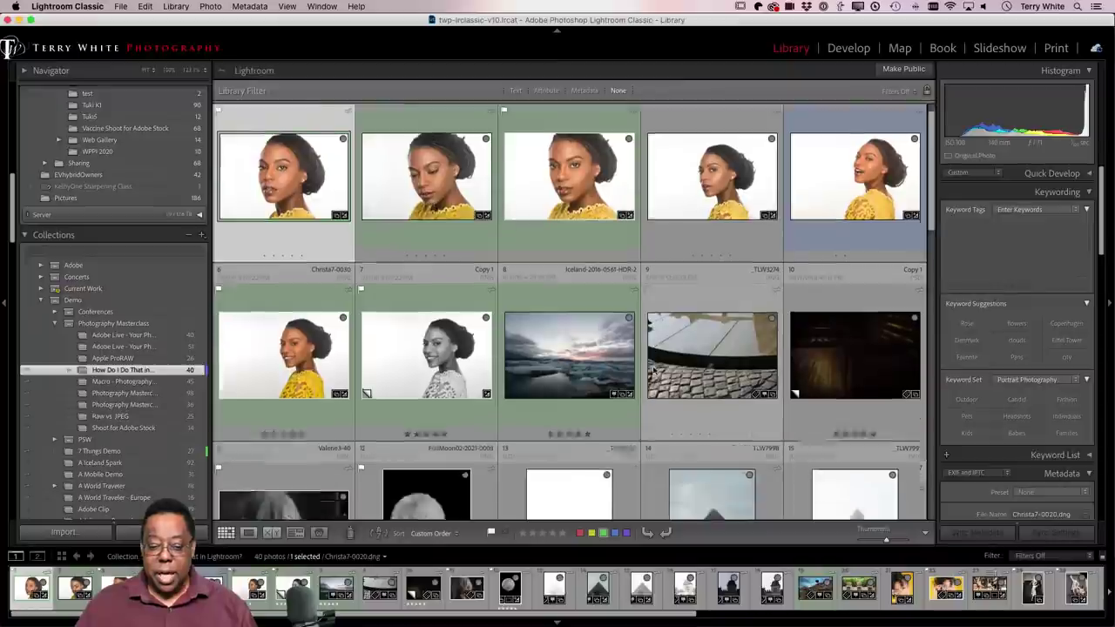
{"action": "scroll", "coordinate": [653, 370], "scroll_direction": "down", "scroll_amount": 2}
{"action": "left_click", "coordinate": [601, 277]}
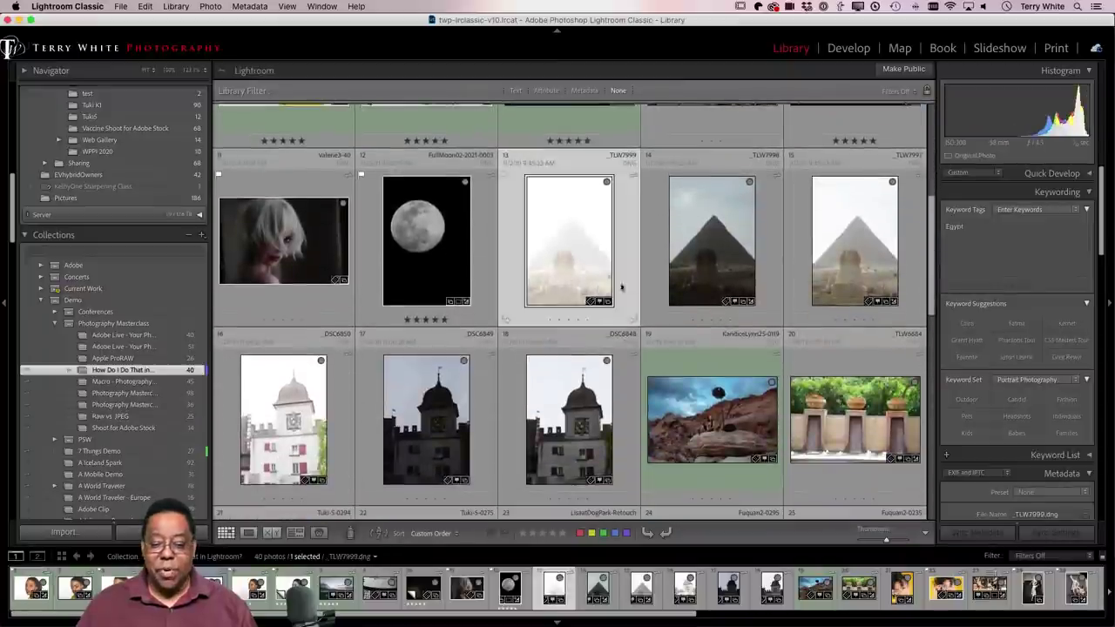
{"action": "left_click", "coordinate": [832, 269], "text": "shift"}
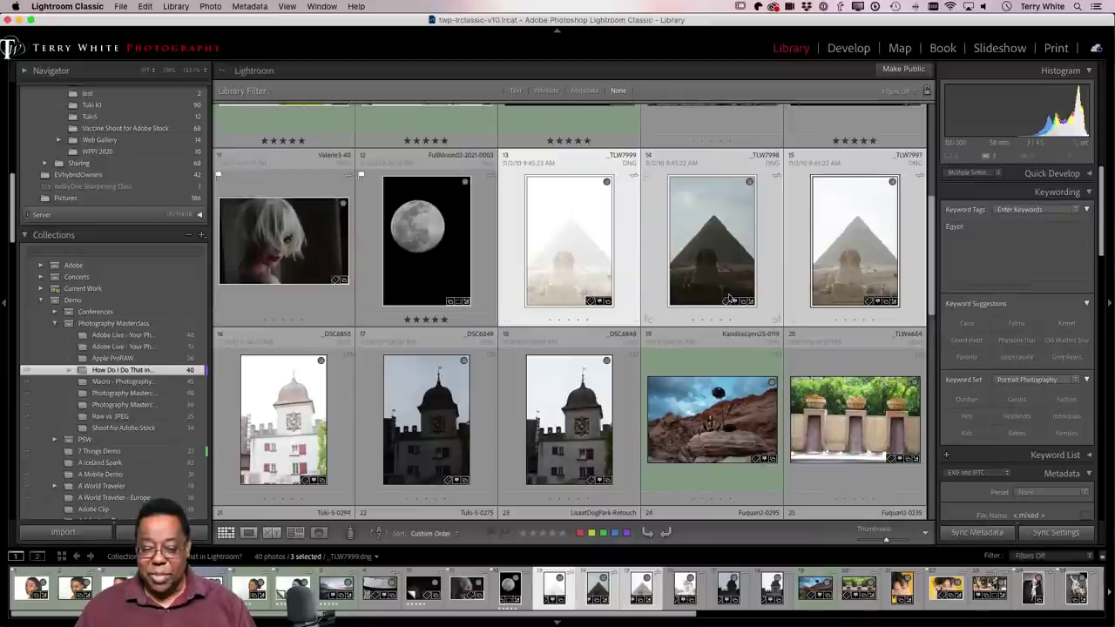
- Start a Photo Merge > HDR of the three selected pyramid exposures
{"action": "right_click", "coordinate": [560, 247]}
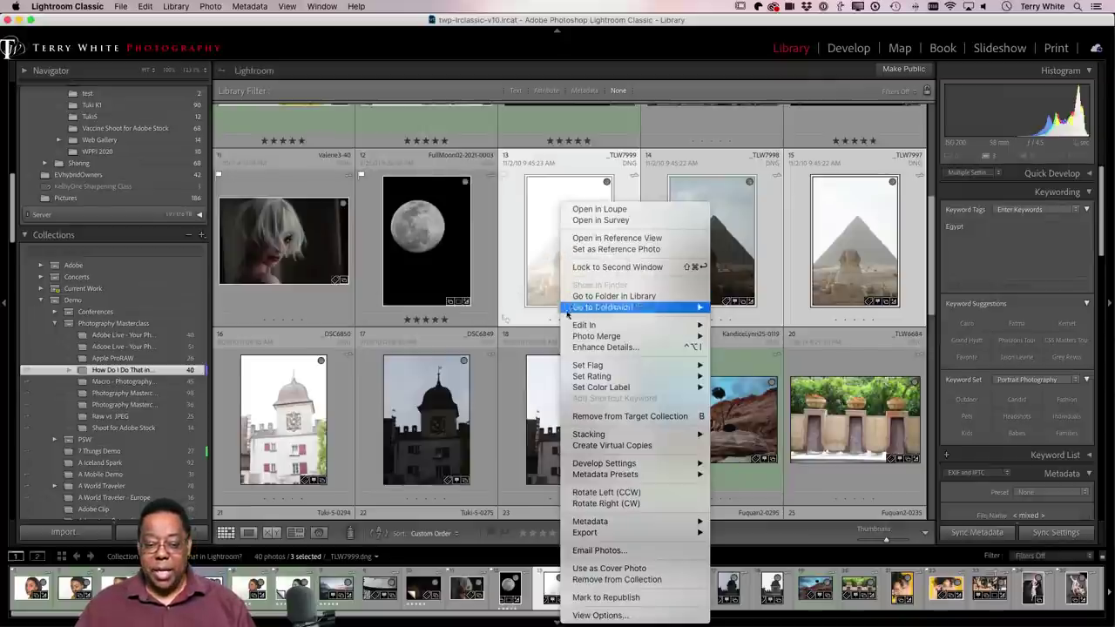
{"action": "mouse_move", "coordinate": [580, 341]}
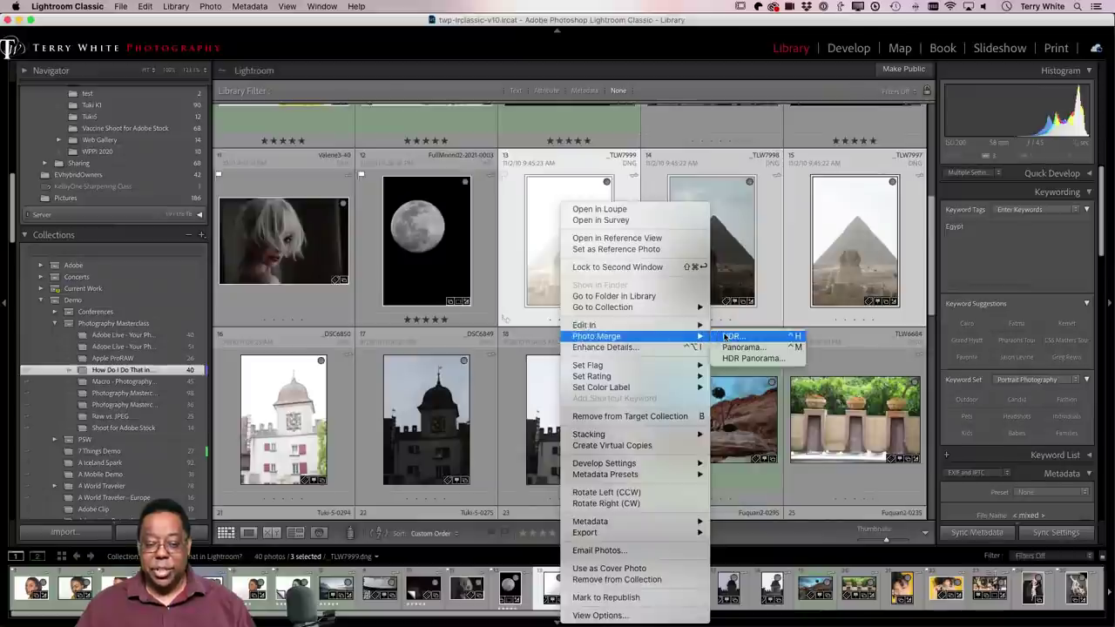
{"action": "left_click", "coordinate": [731, 336]}
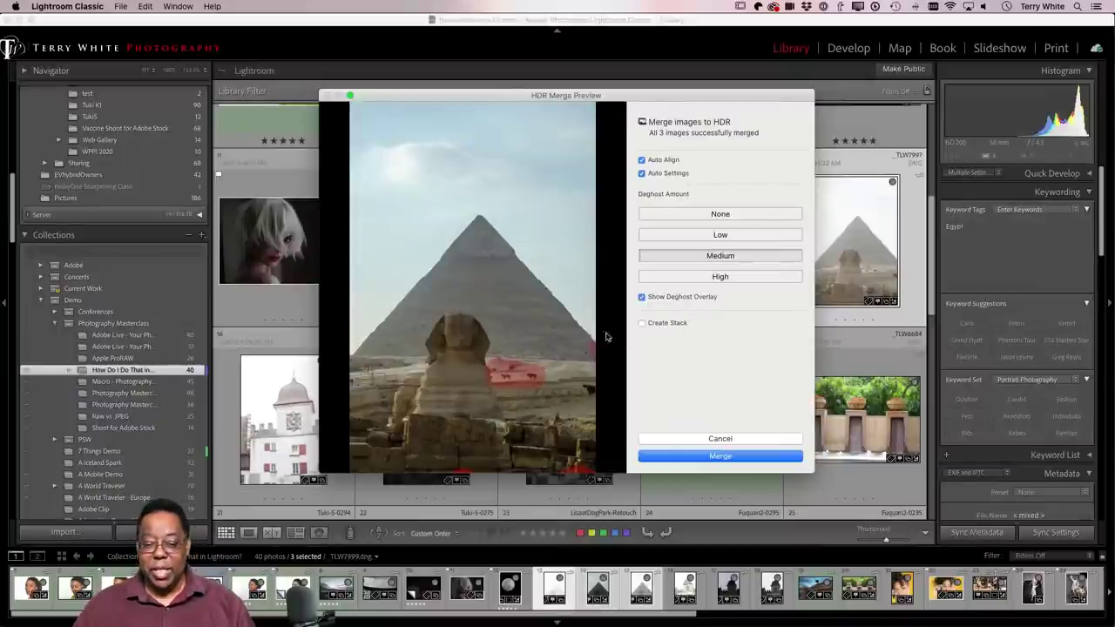
- Hide the deghost overlay, zoom to 100% on the horses, and set deghosting to Medium
{"action": "left_click", "coordinate": [642, 298]}
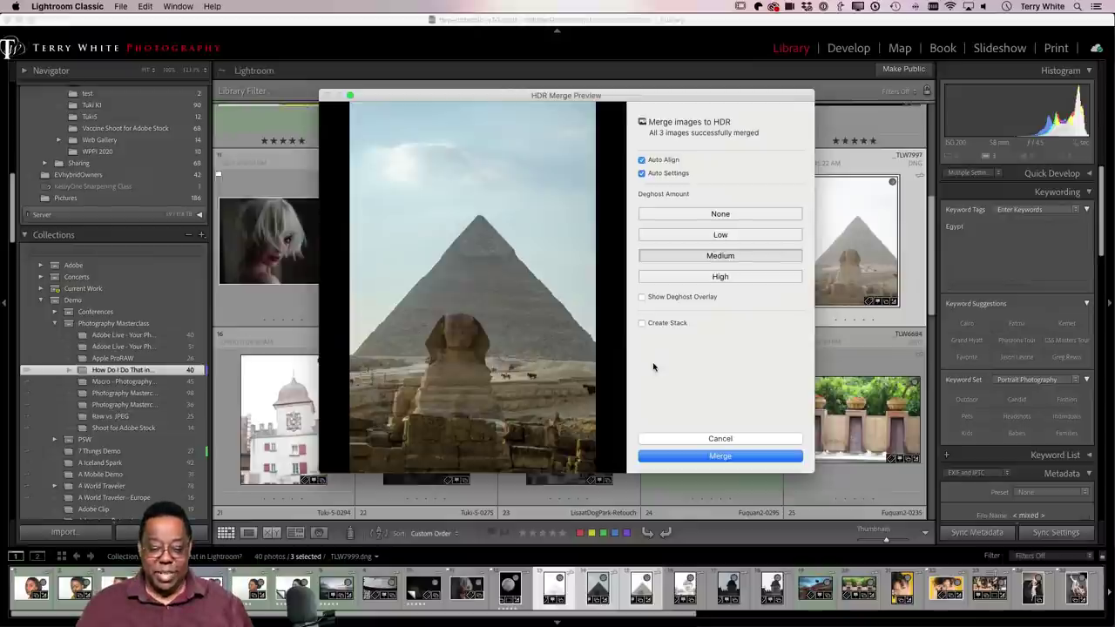
{"action": "left_click", "coordinate": [527, 380]}
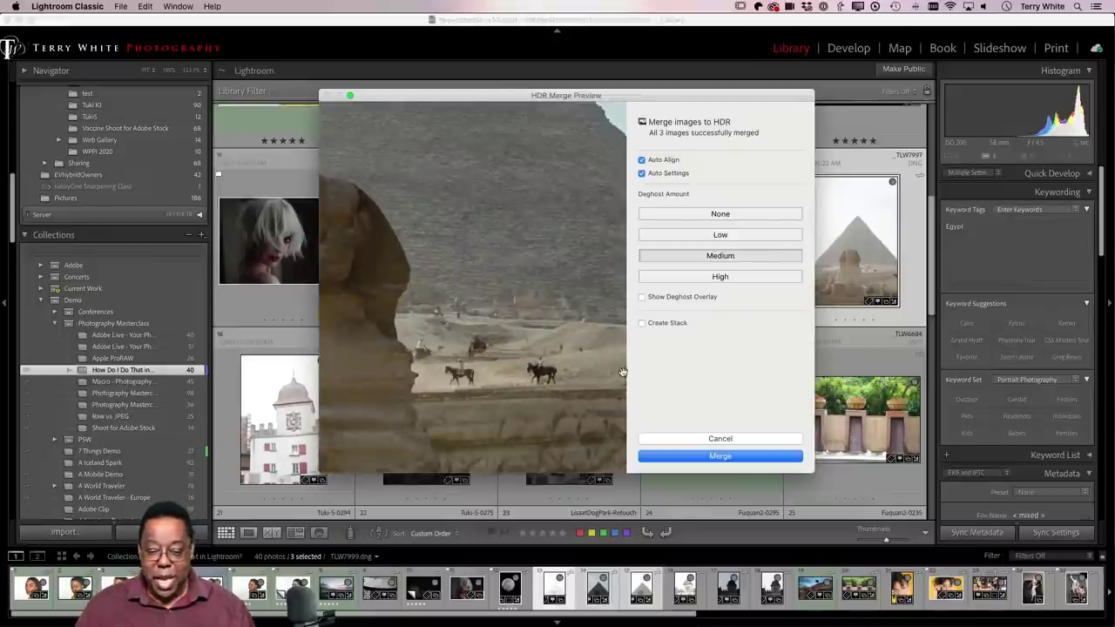
{"action": "left_click", "coordinate": [667, 215]}
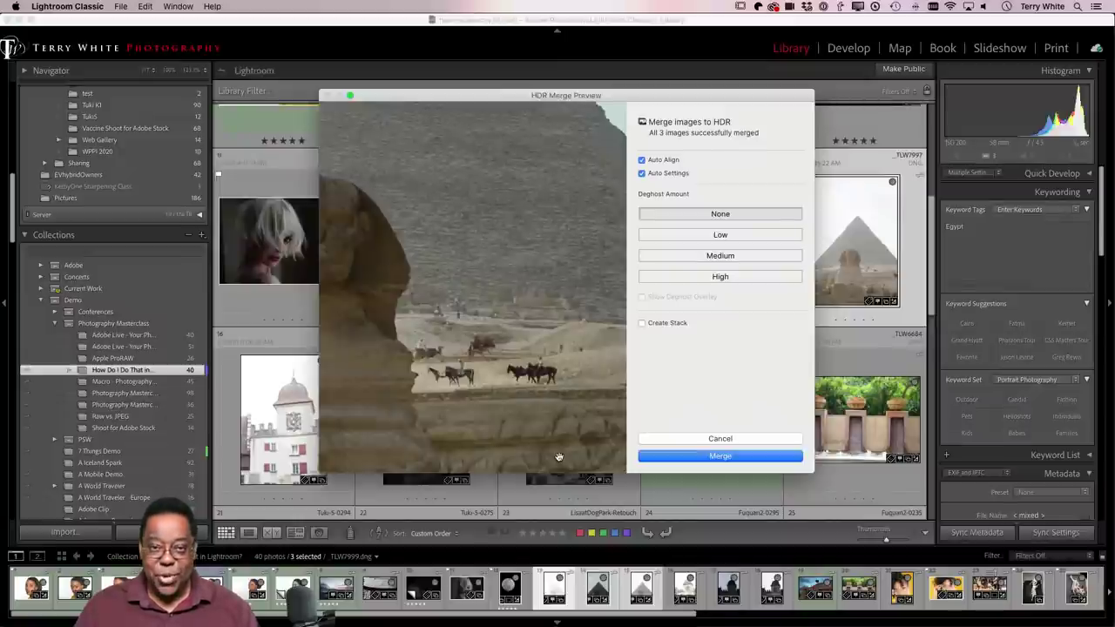
{"action": "left_click", "coordinate": [720, 255]}
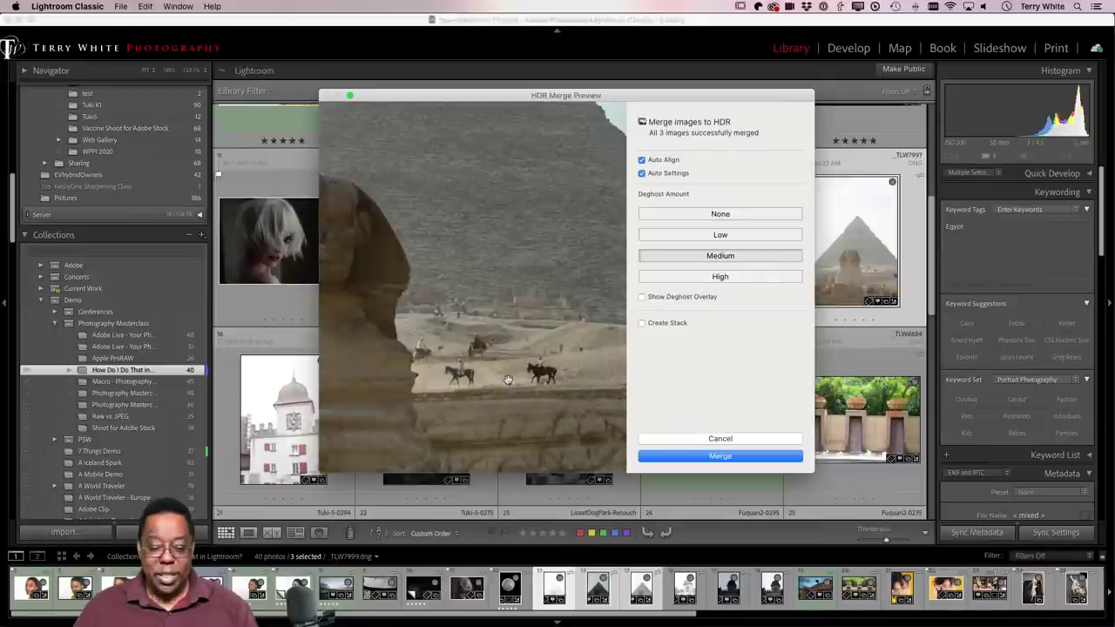
{"action": "left_click", "coordinate": [678, 299]}
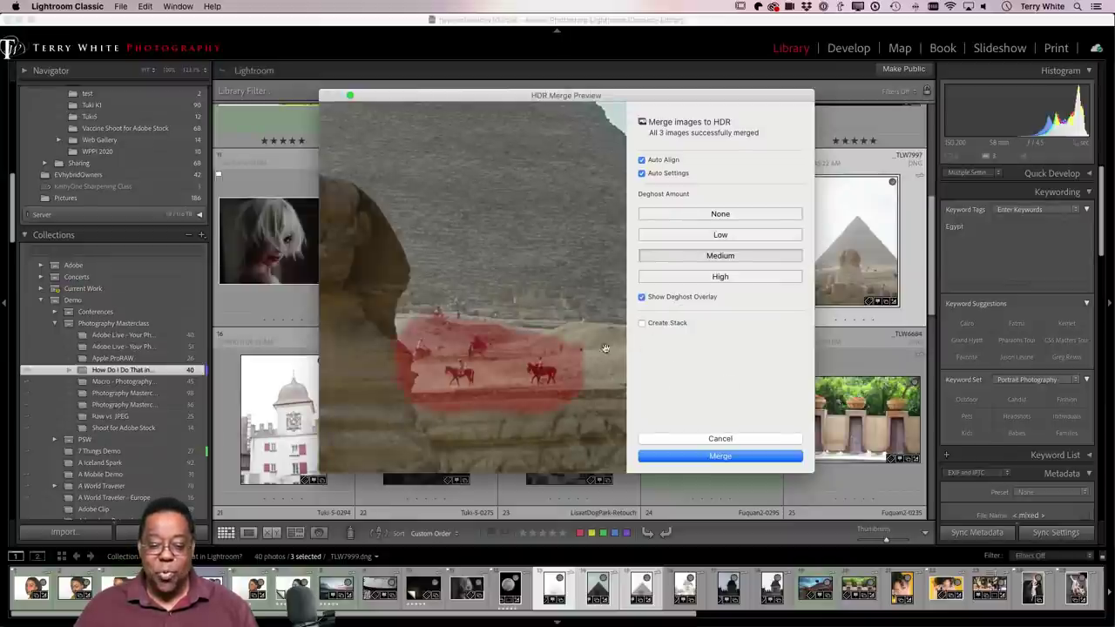
{"action": "left_click", "coordinate": [702, 298]}
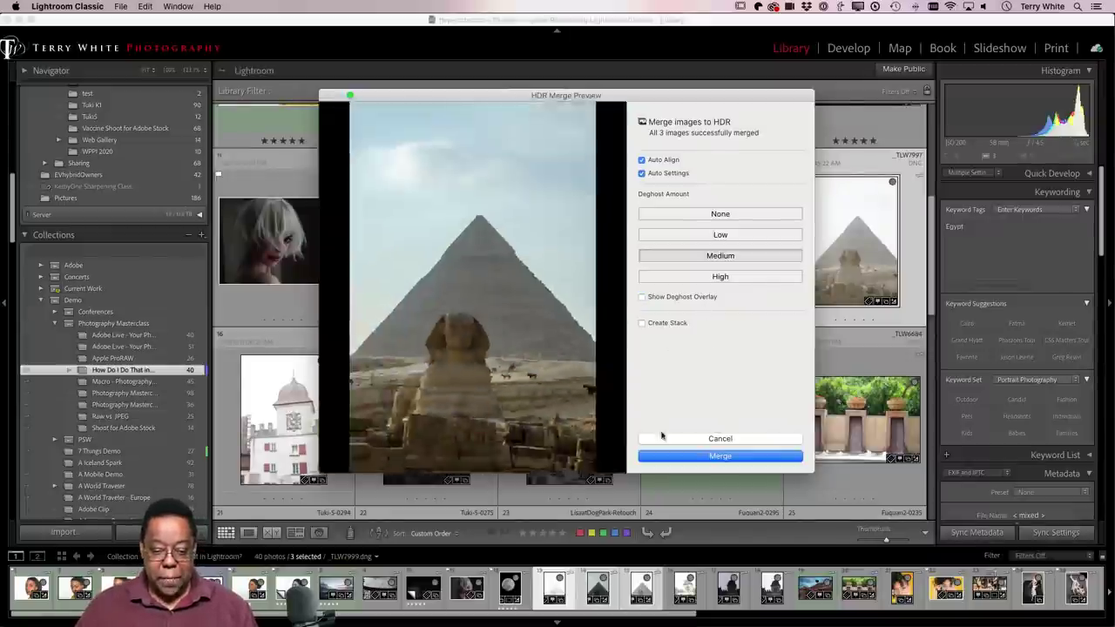
- Merge the exposures into _TLW7999-HDR-2 and select its new thumbnail
{"action": "left_click", "coordinate": [717, 458]}
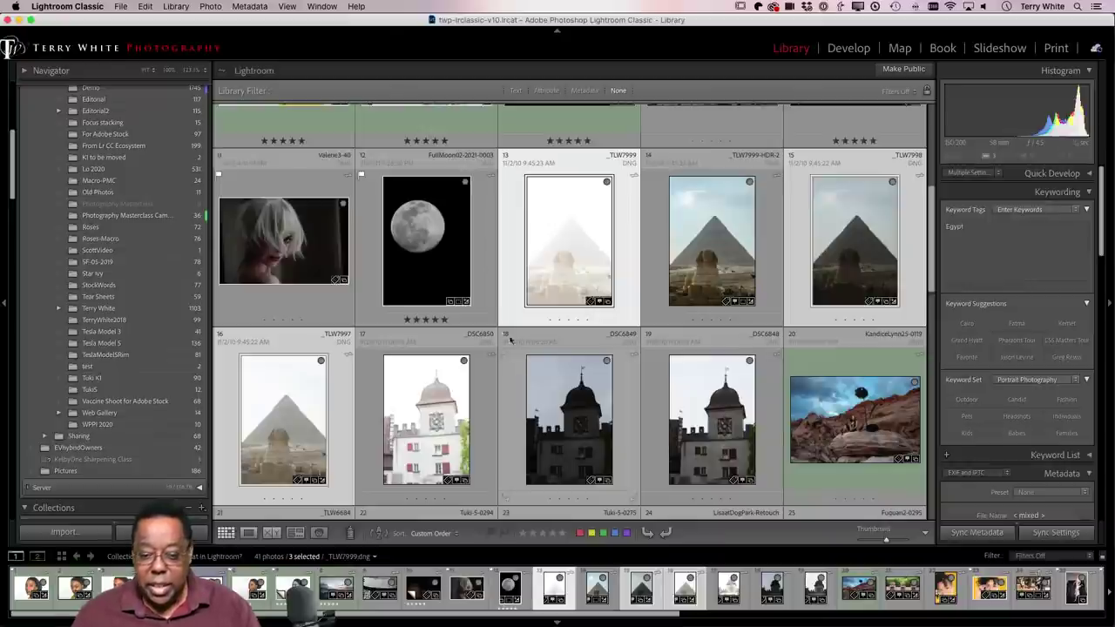
{"action": "left_click", "coordinate": [701, 280]}
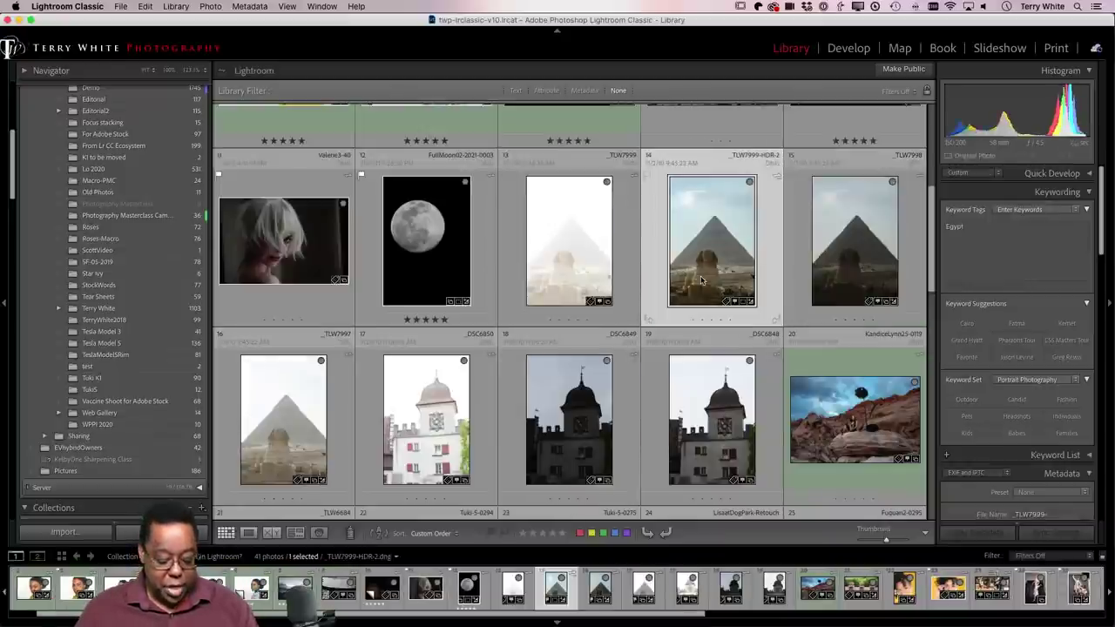
- Preview _TLW7999-HDR-2 full screen, then open it in the Develop module
{"action": "key", "text": "f"}
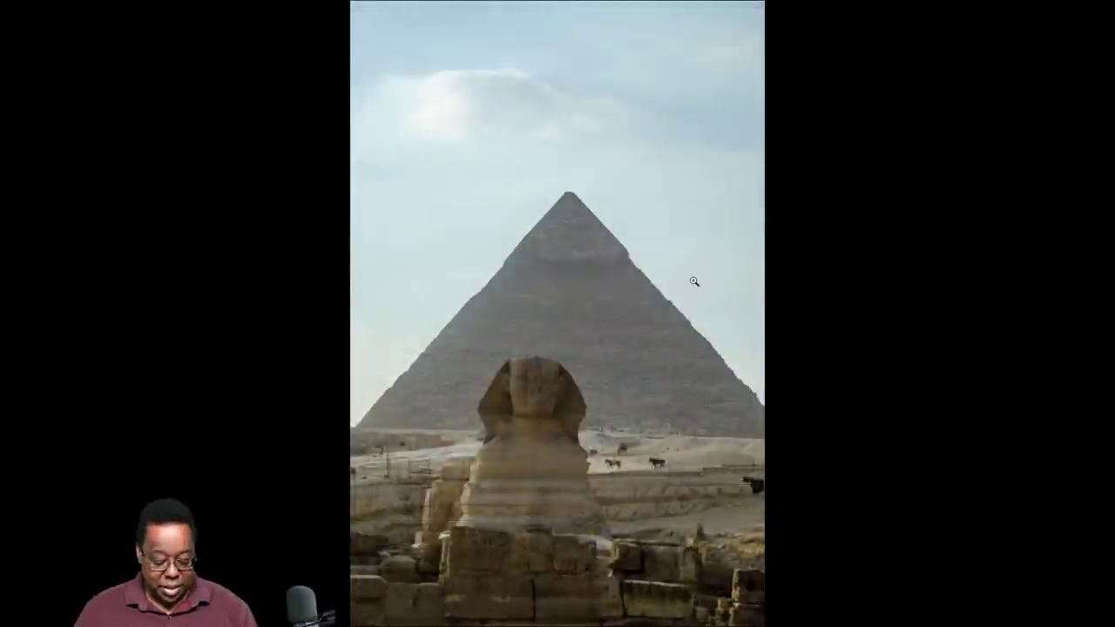
{"action": "key", "text": "f"}
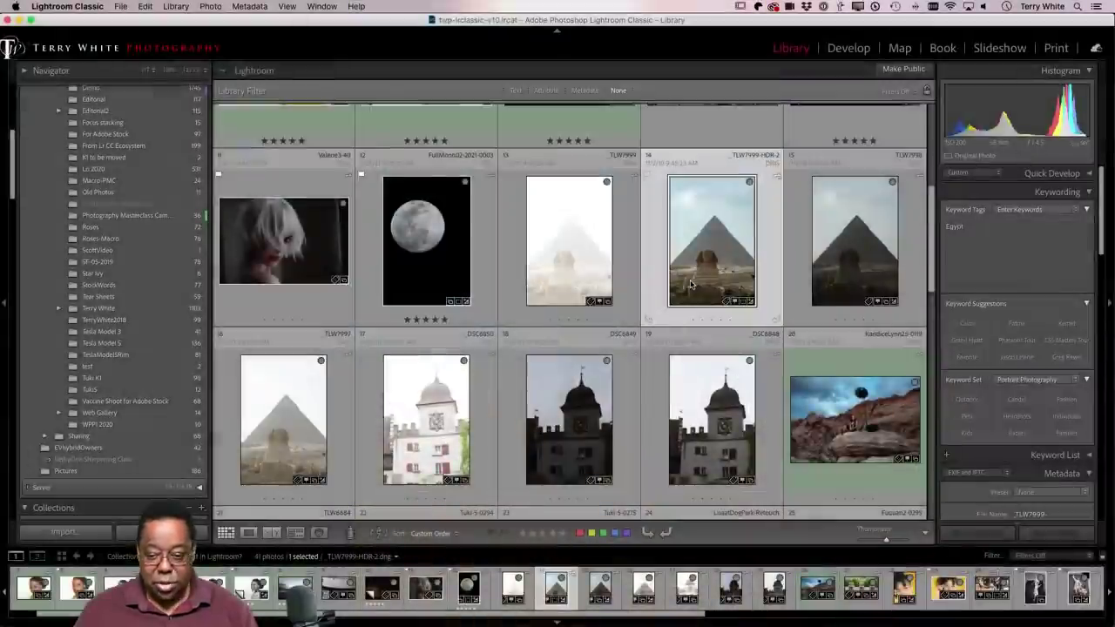
{"action": "left_click", "coordinate": [849, 48]}
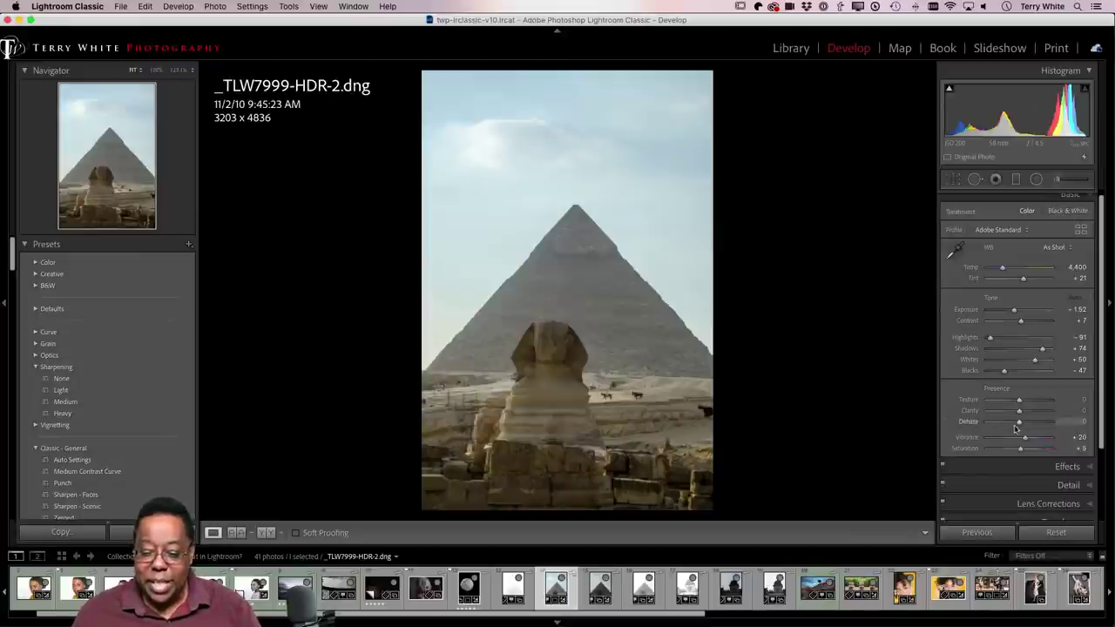
- Drag the Basic panel's Dehaze slider back down to remove the global Dehaze
{"action": "left_click_drag", "start_coordinate": [1019, 424], "coordinate": [1038, 424]}
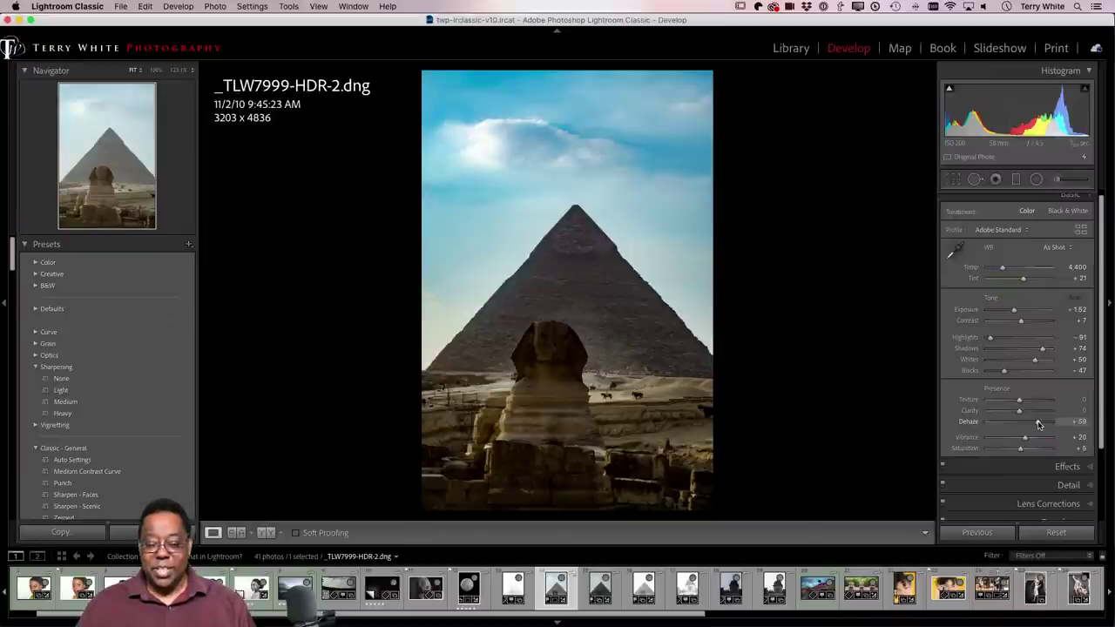
{"action": "left_click_drag", "start_coordinate": [1038, 424], "coordinate": [1017, 430]}
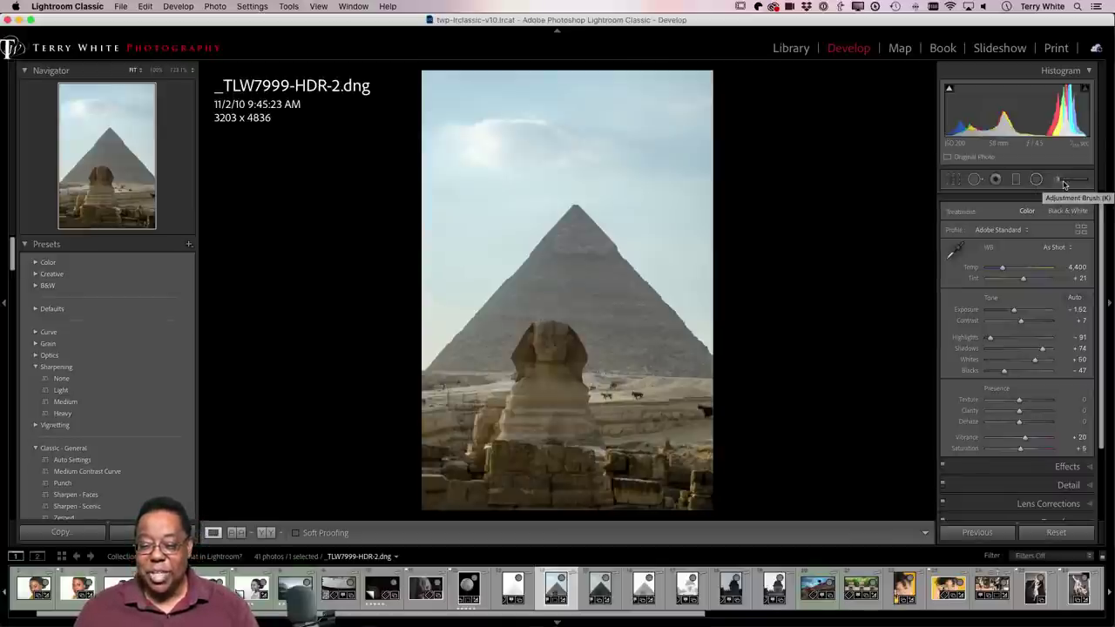
- Create a new graduated filter with its effect preset set to Dehaze 25
{"action": "left_click", "coordinate": [1015, 180]}
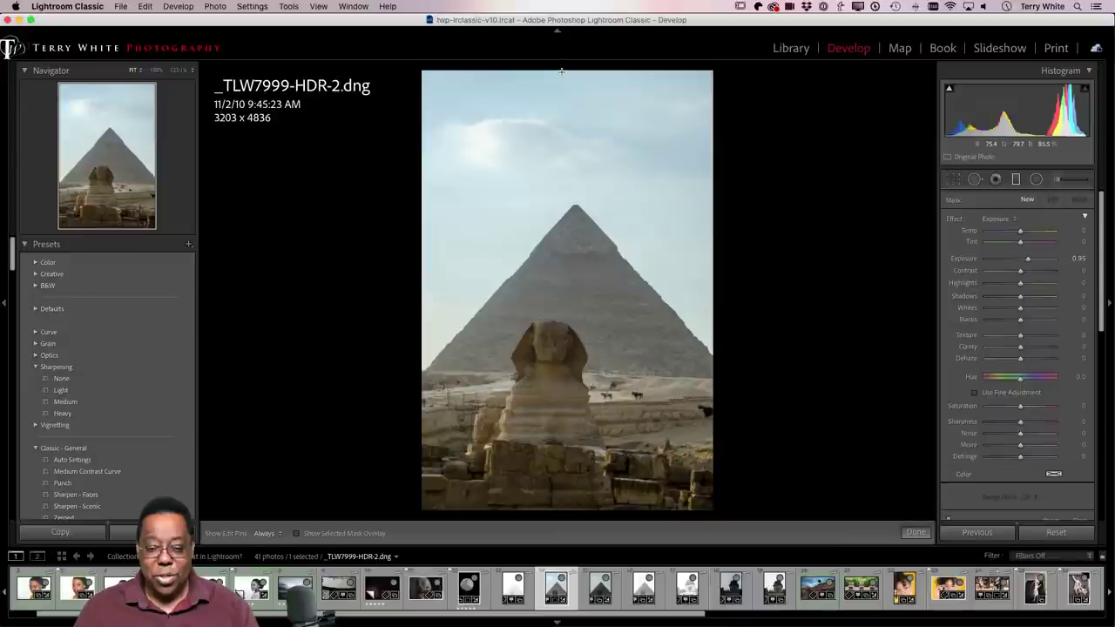
{"action": "left_click", "coordinate": [1005, 221]}
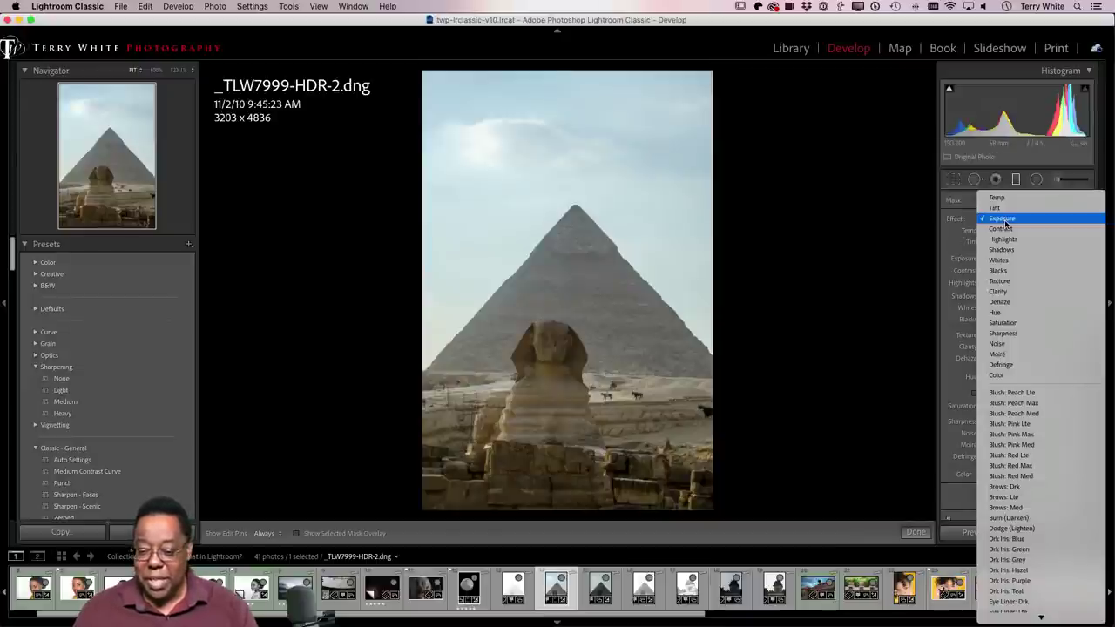
{"action": "left_click", "coordinate": [1024, 302]}
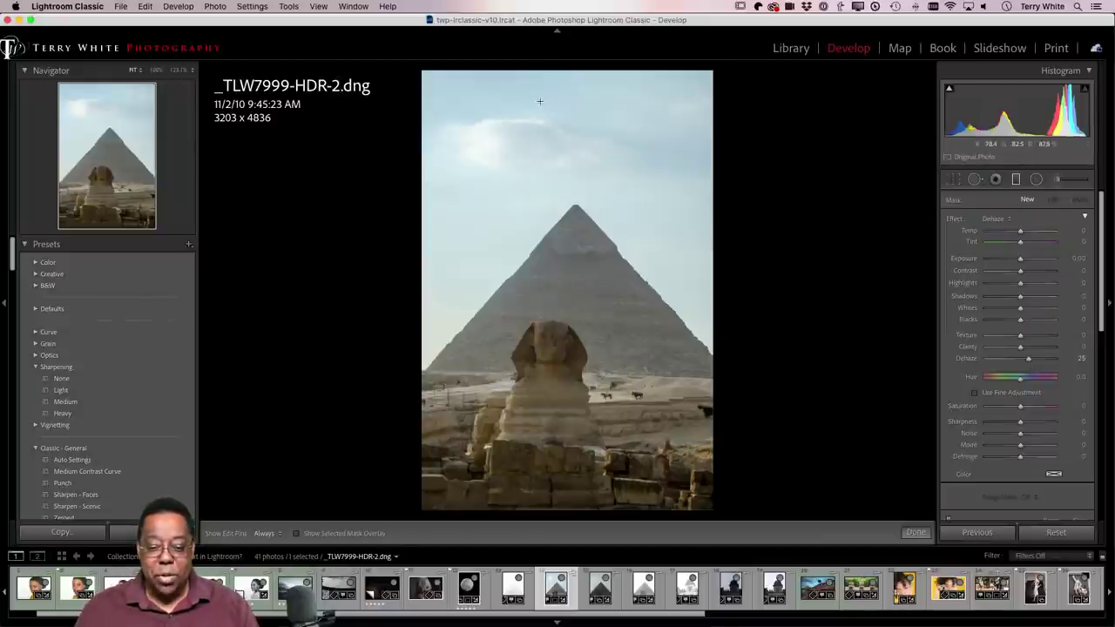
- Draw a graduated filter from the top edge to the Sphinx, Dehaze about 66, extended lower
{"action": "left_click_drag", "start_coordinate": [559, 71], "coordinate": [557, 372]}
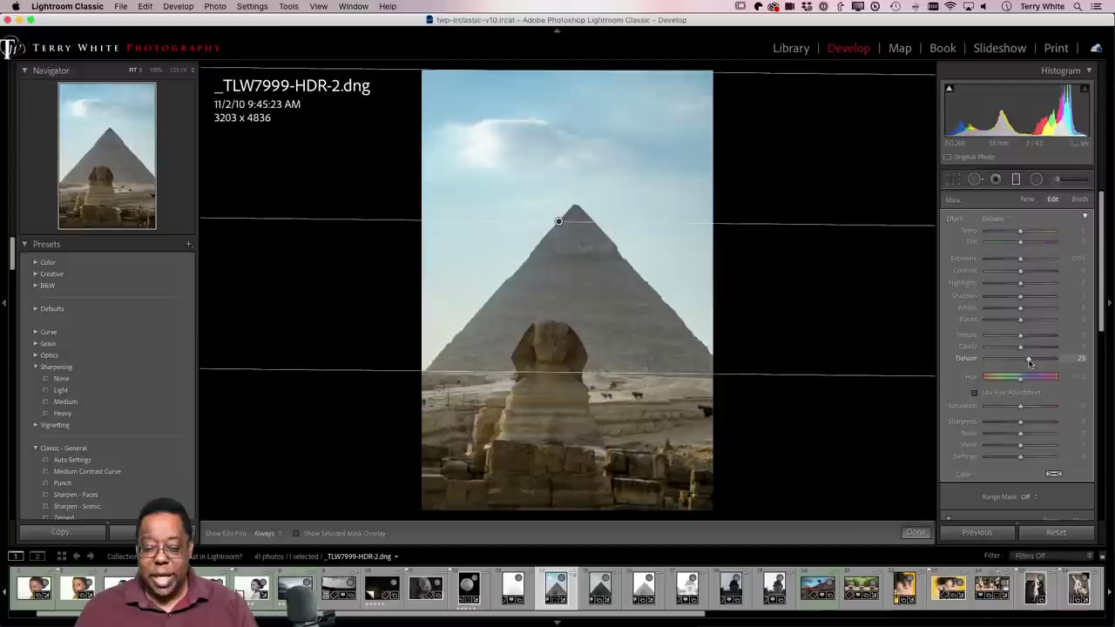
{"action": "left_click_drag", "start_coordinate": [1029, 358], "coordinate": [1037, 364]}
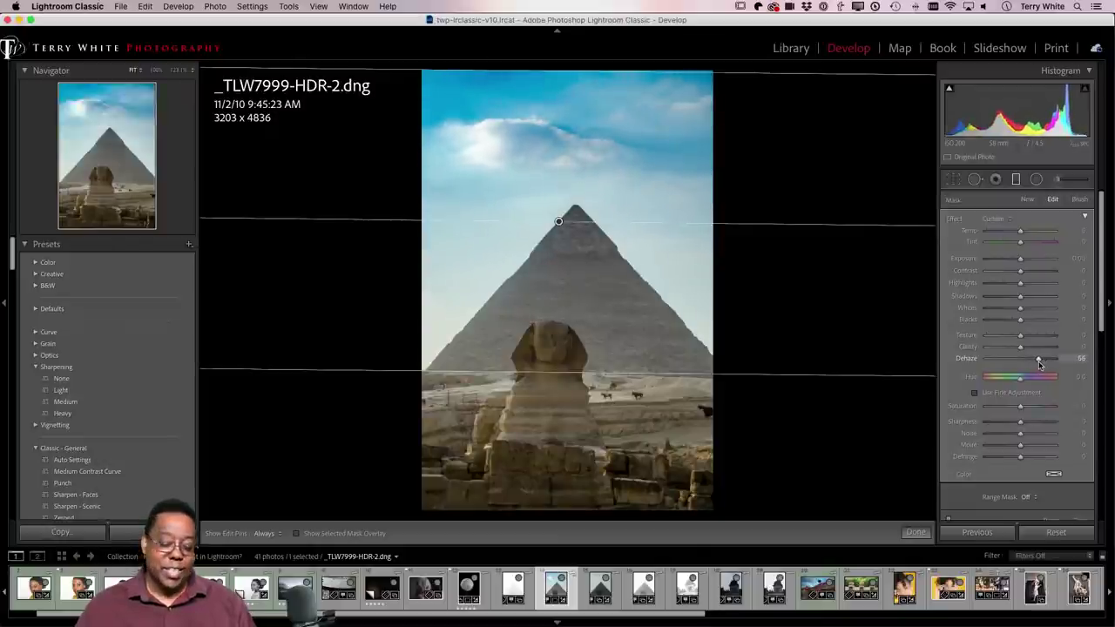
{"action": "left_click_drag", "start_coordinate": [592, 373], "coordinate": [596, 407]}
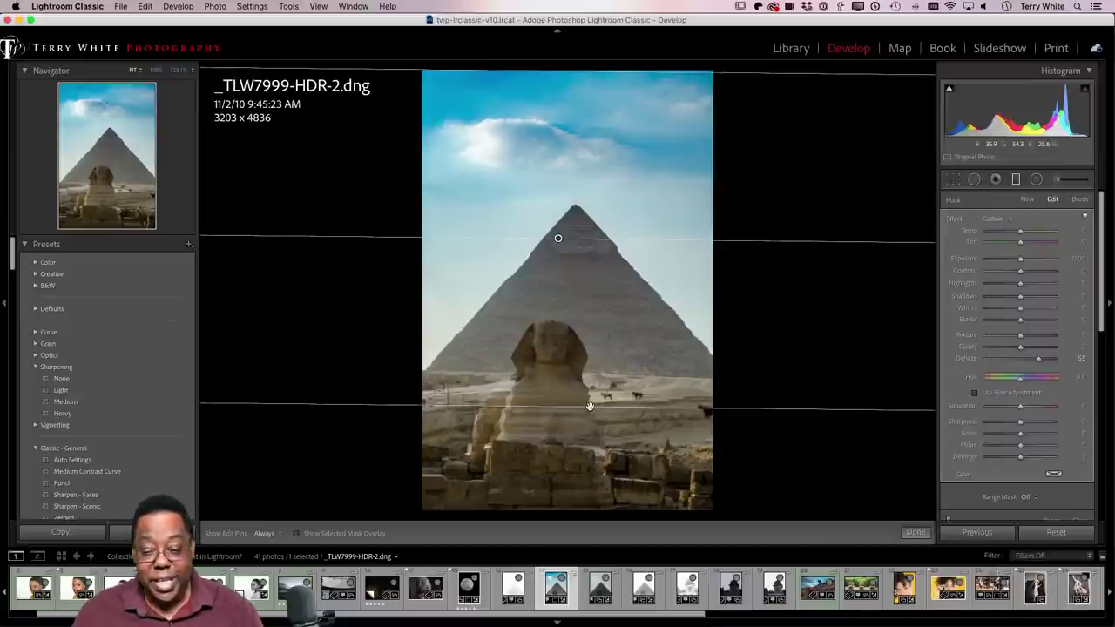
{"action": "scroll", "coordinate": [1052, 418], "scroll_direction": "down", "scroll_amount": 5}
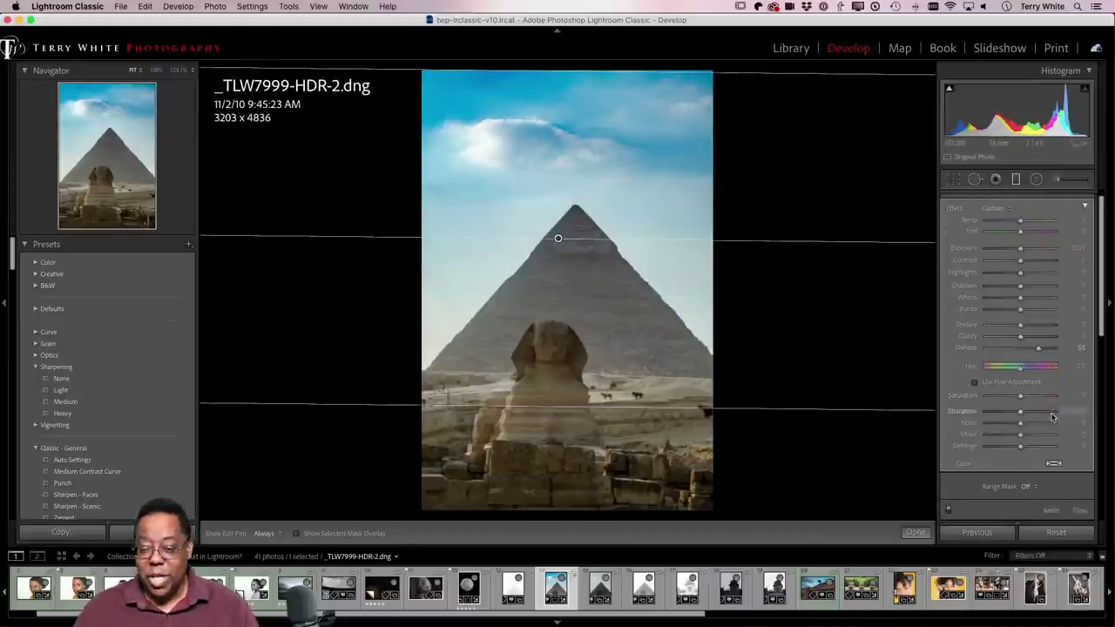
{"action": "scroll", "coordinate": [1052, 418], "scroll_direction": "down", "scroll_amount": 2}
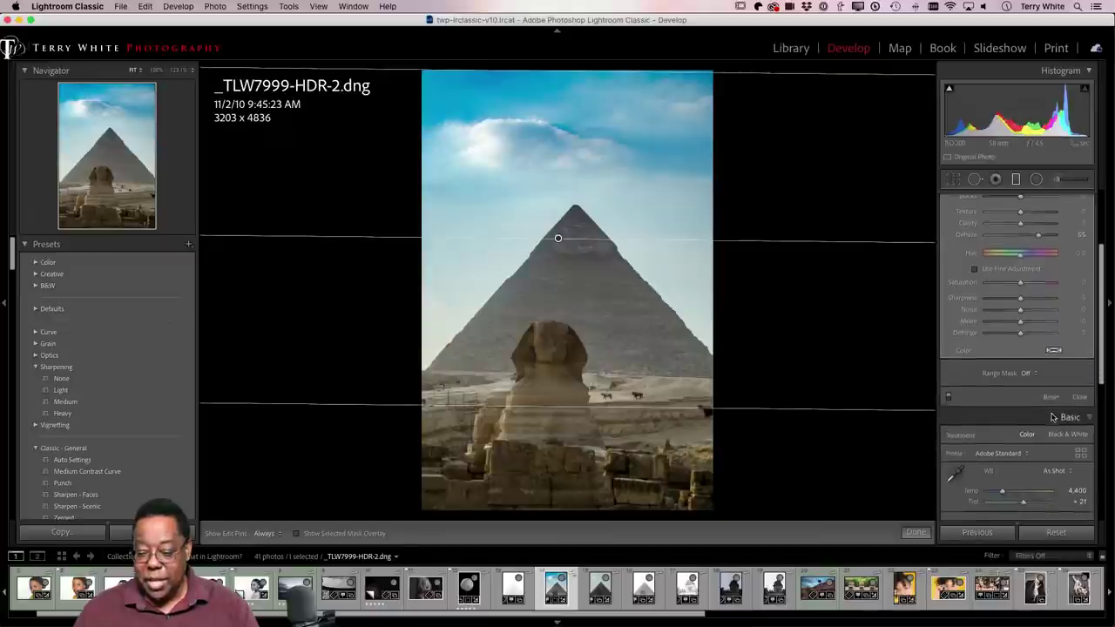
{"action": "scroll", "coordinate": [1050, 418], "scroll_direction": "up", "scroll_amount": 7}
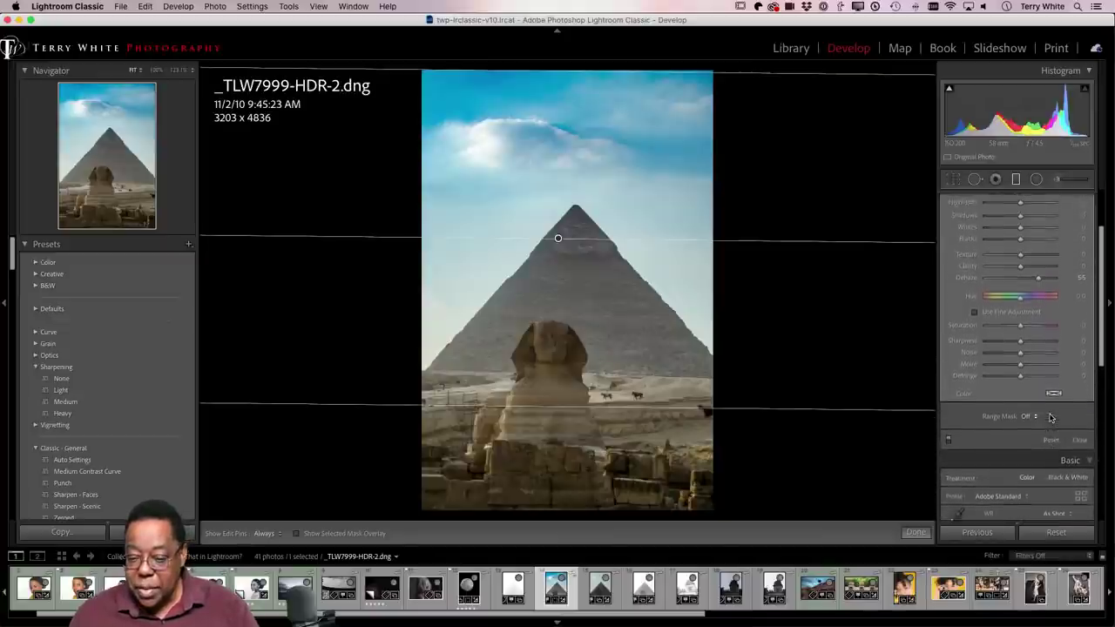
{"action": "scroll", "coordinate": [1049, 418], "scroll_direction": "down", "scroll_amount": 4}
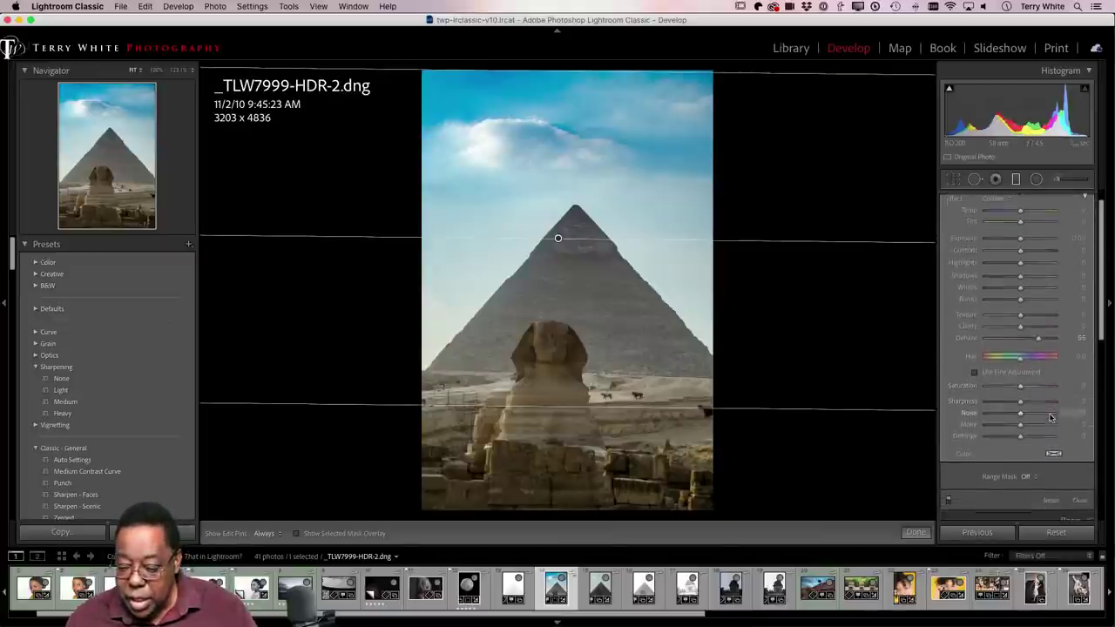
{"action": "scroll", "coordinate": [1052, 416], "scroll_direction": "up", "scroll_amount": 4}
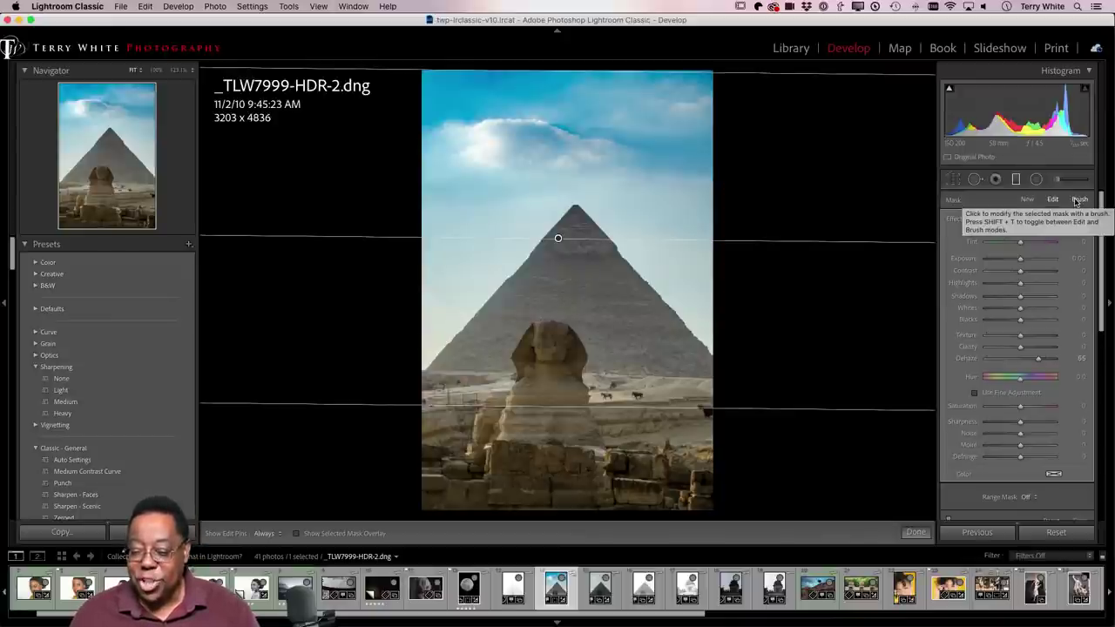
- Erase the graduated filter's Dehaze from the upper pyramid with the mask brush eraser
{"action": "left_click", "coordinate": [1077, 201]}
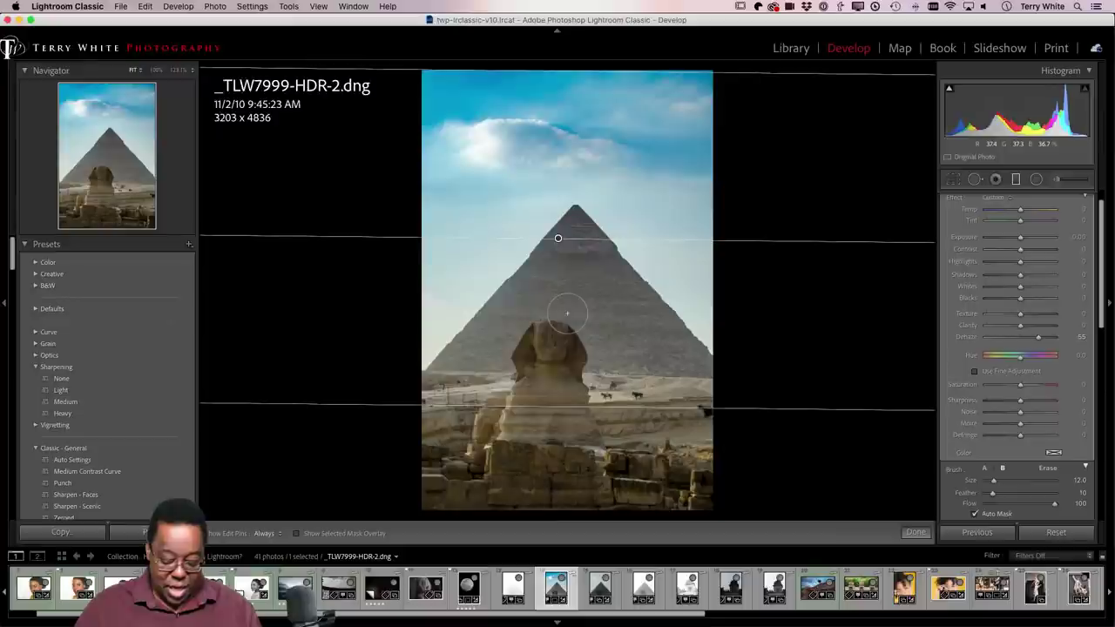
{"action": "key", "text": "alt"}
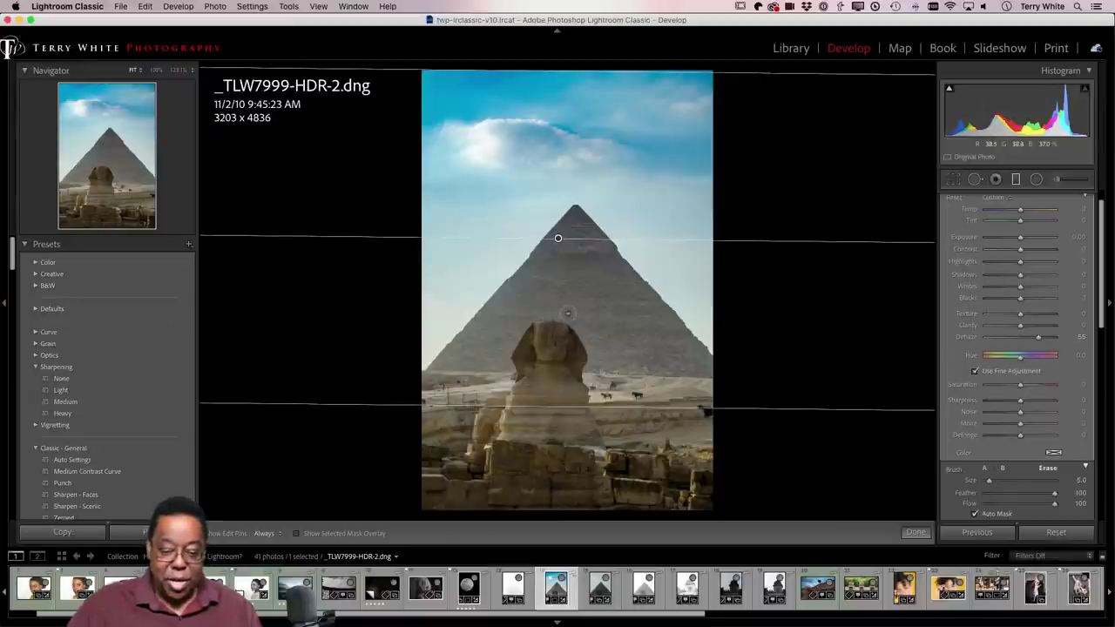
{"action": "mouse_move", "coordinate": [557, 237]}
{"action": "left_mouse_down"}
{"action": "mouse_move", "coordinate": [560, 307]}
{"action": "mouse_move", "coordinate": [526, 343]}
{"action": "mouse_move", "coordinate": [562, 248]}
{"action": "mouse_move", "coordinate": [546, 275]}
{"action": "left_mouse_up"}
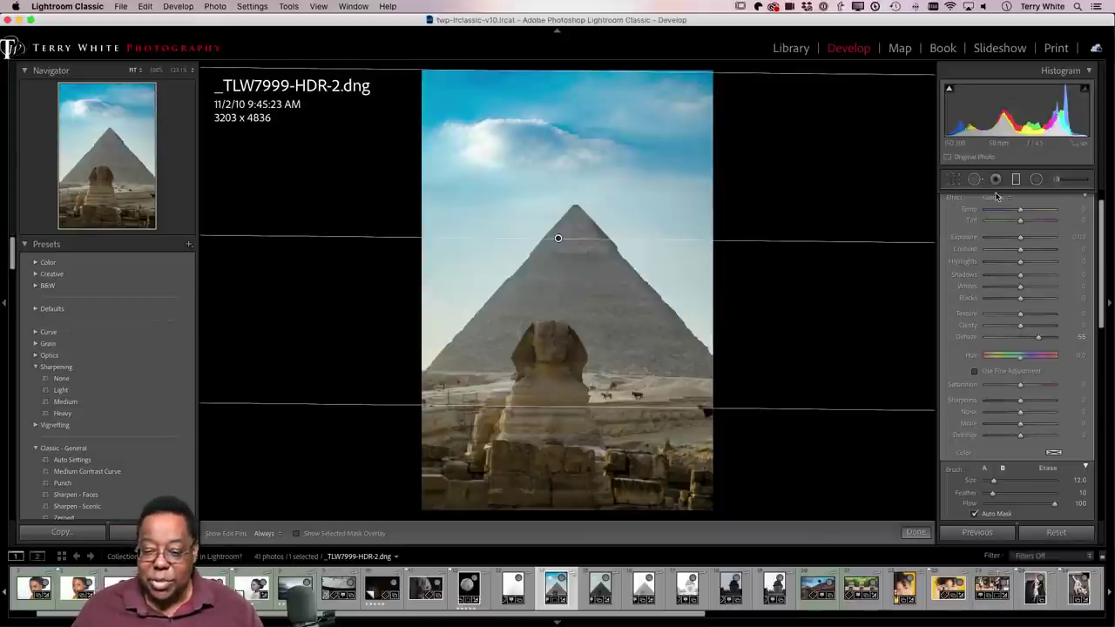
- Start a new radial filter with its effect set to Exposure
{"action": "left_click", "coordinate": [1035, 181]}
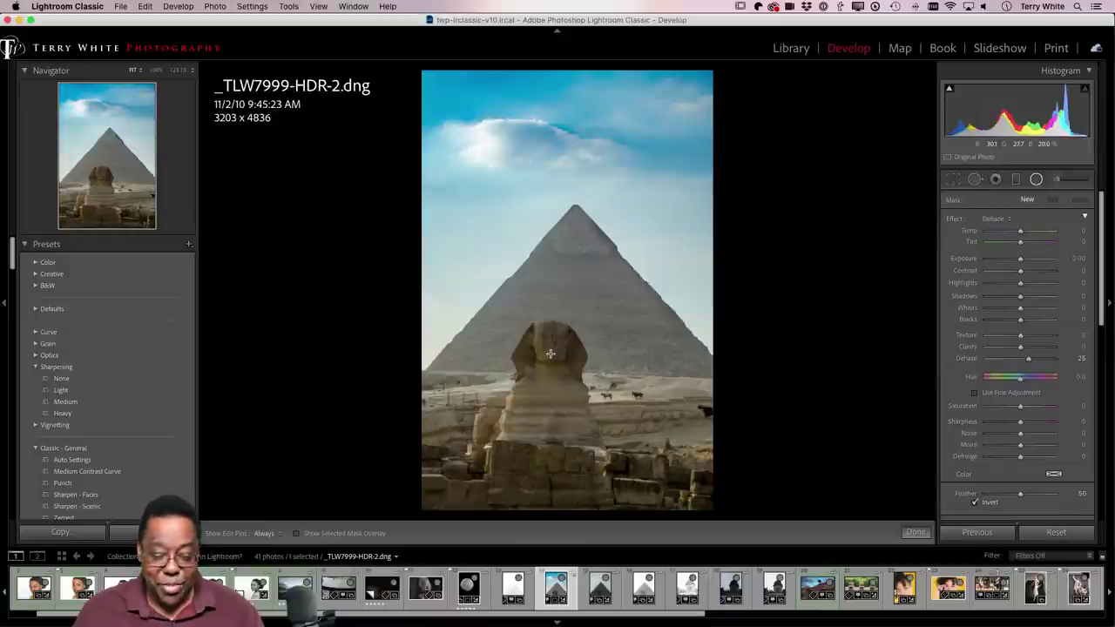
{"action": "left_click_drag", "start_coordinate": [549, 359], "coordinate": [590, 407]}
{"action": "key", "text": "super+z"}
{"action": "key", "text": "super+z"}
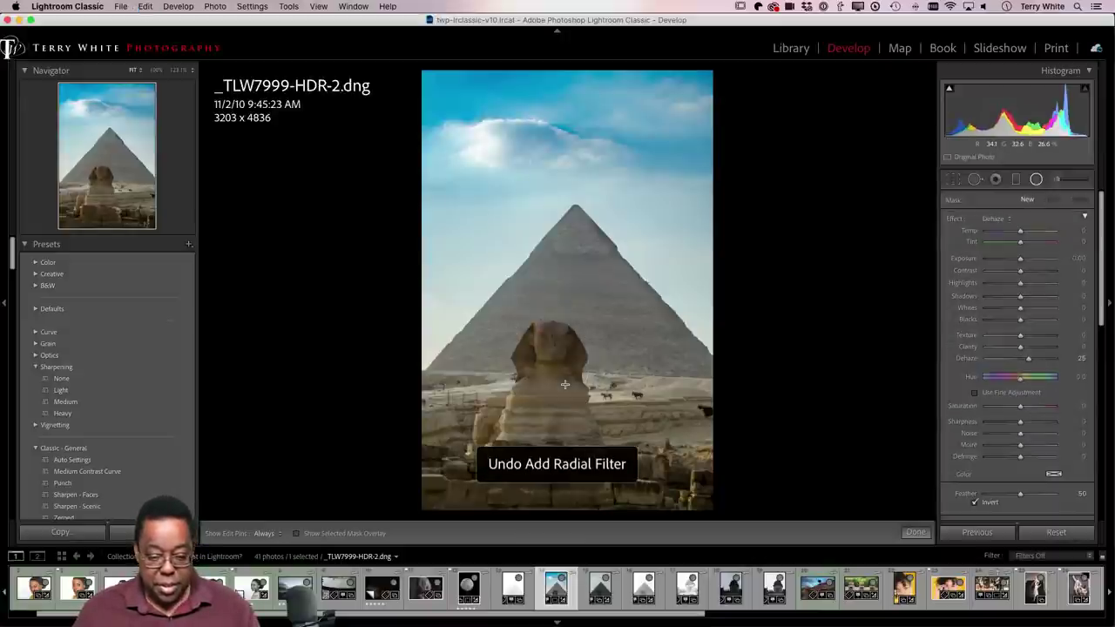
{"action": "left_click", "coordinate": [997, 219]}
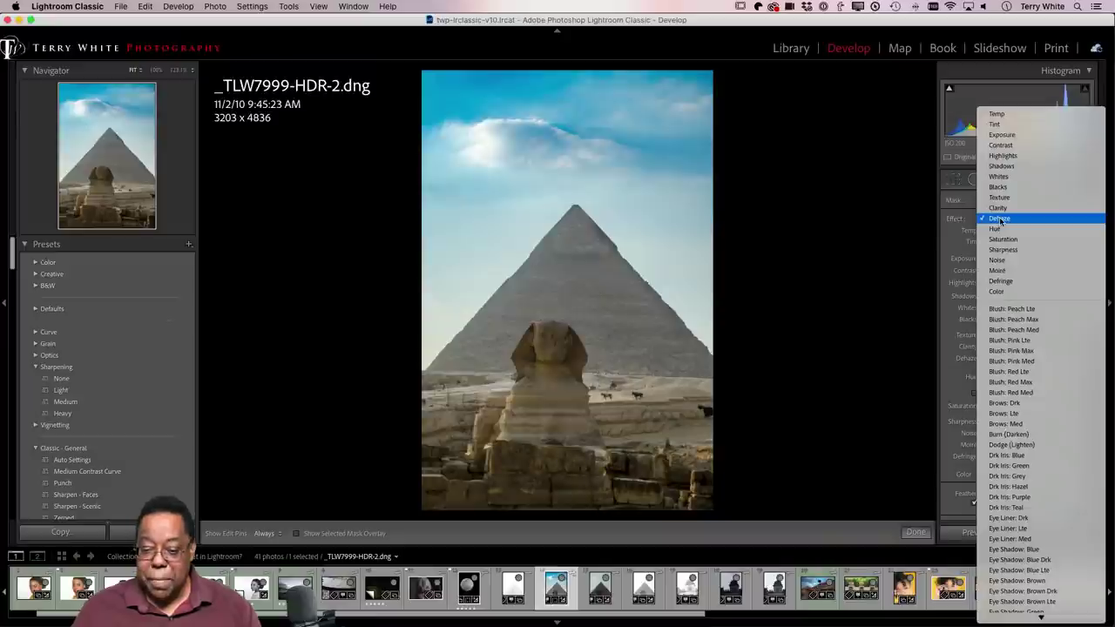
{"action": "left_click", "coordinate": [1010, 135]}
- Place the radial filter around the Sphinx's head with Exposure at +0.47
{"action": "left_click_drag", "start_coordinate": [547, 359], "coordinate": [556, 388]}
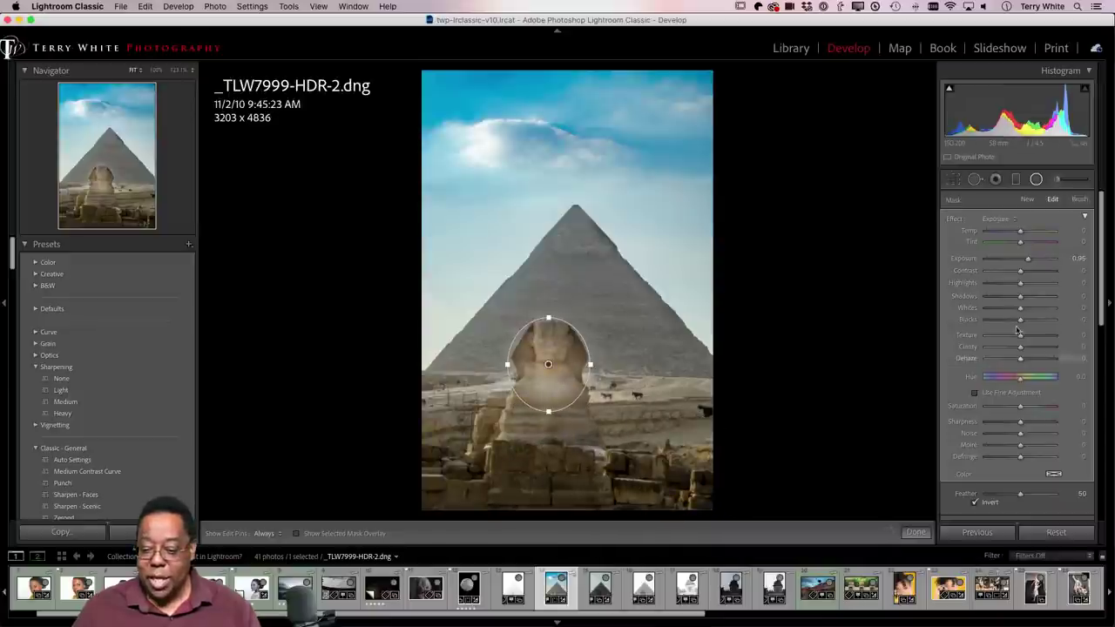
{"action": "left_click_drag", "start_coordinate": [1028, 260], "coordinate": [1025, 264]}
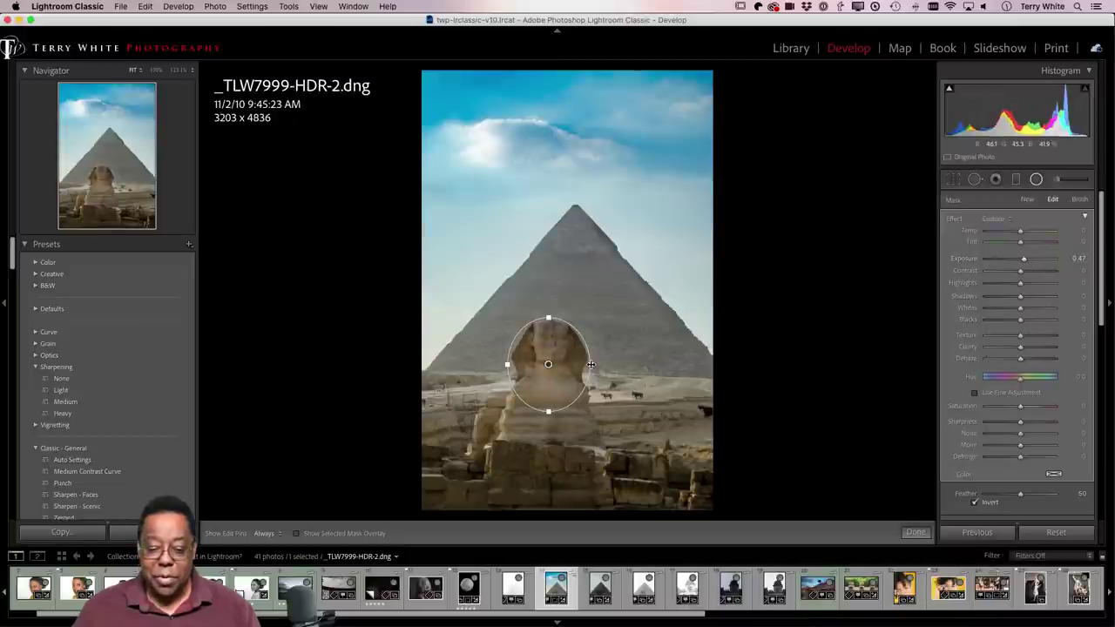
{"action": "left_click_drag", "start_coordinate": [565, 370], "coordinate": [565, 366]}
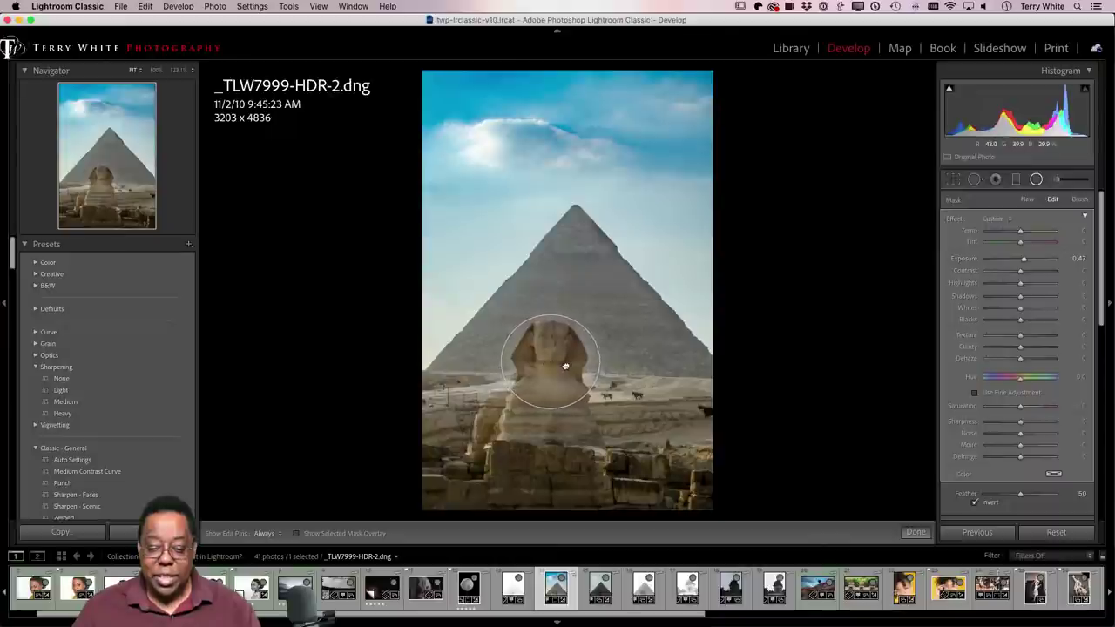
- Erase the radial mask's effect along the top and right edge of the Sphinx's head
{"action": "left_click", "coordinate": [1078, 199]}
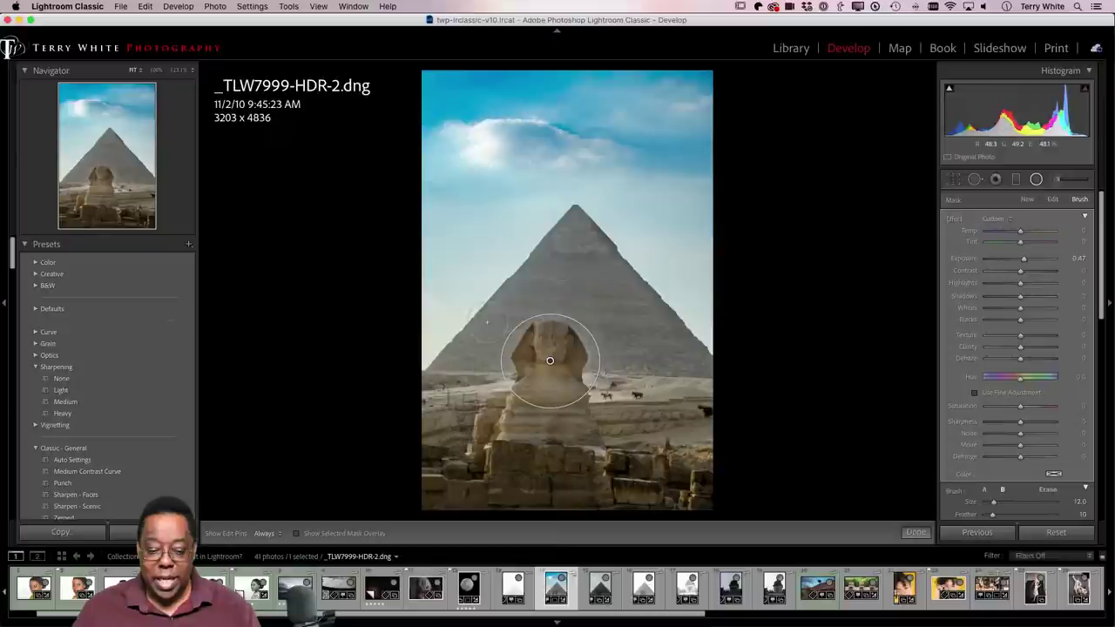
{"action": "key", "text": "alt"}
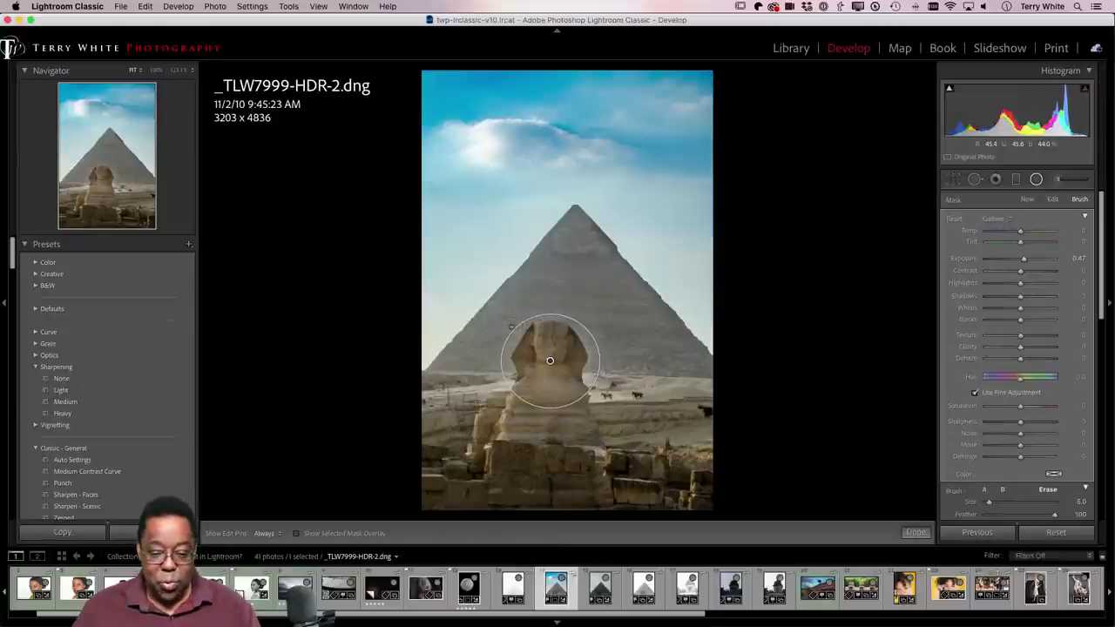
{"action": "key", "text": "h"}
{"action": "mouse_move", "coordinate": [507, 342]}
{"action": "left_mouse_down"}
{"action": "mouse_move", "coordinate": [529, 314]}
{"action": "mouse_move", "coordinate": [574, 322]}
{"action": "mouse_move", "coordinate": [588, 357]}
{"action": "left_mouse_up"}
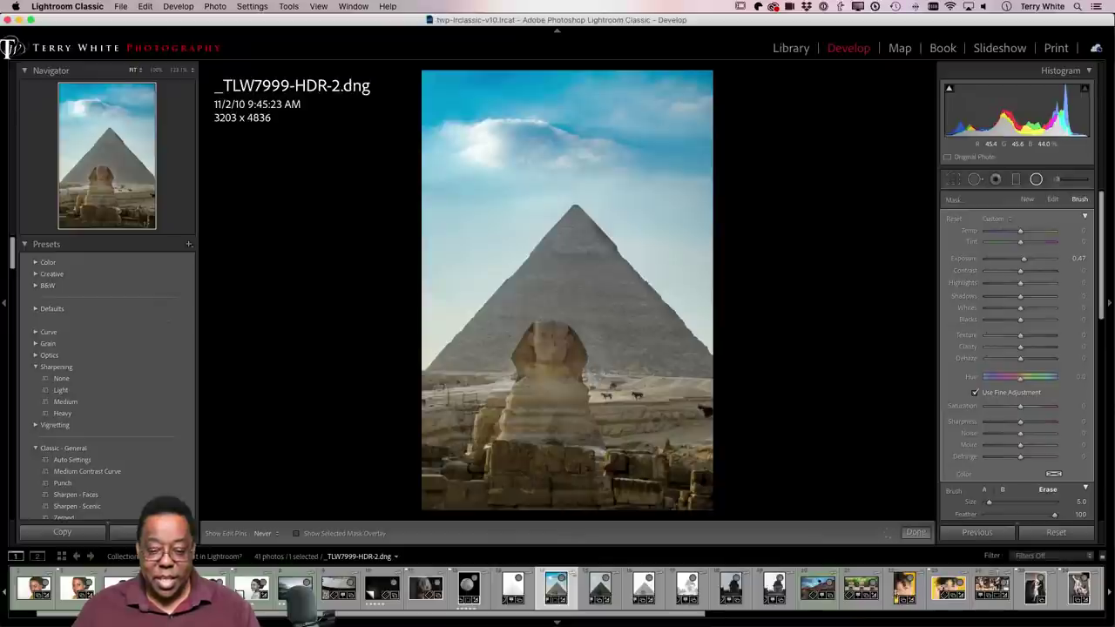
{"action": "key", "text": "h"}
{"action": "key", "text": "h"}
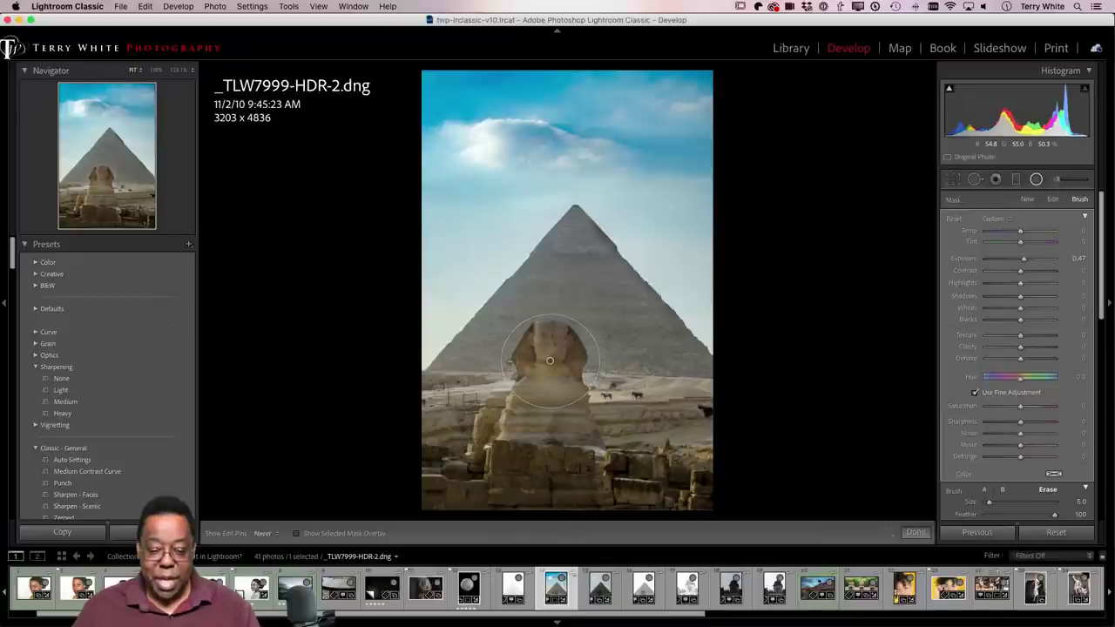
{"action": "key", "text": "h"}
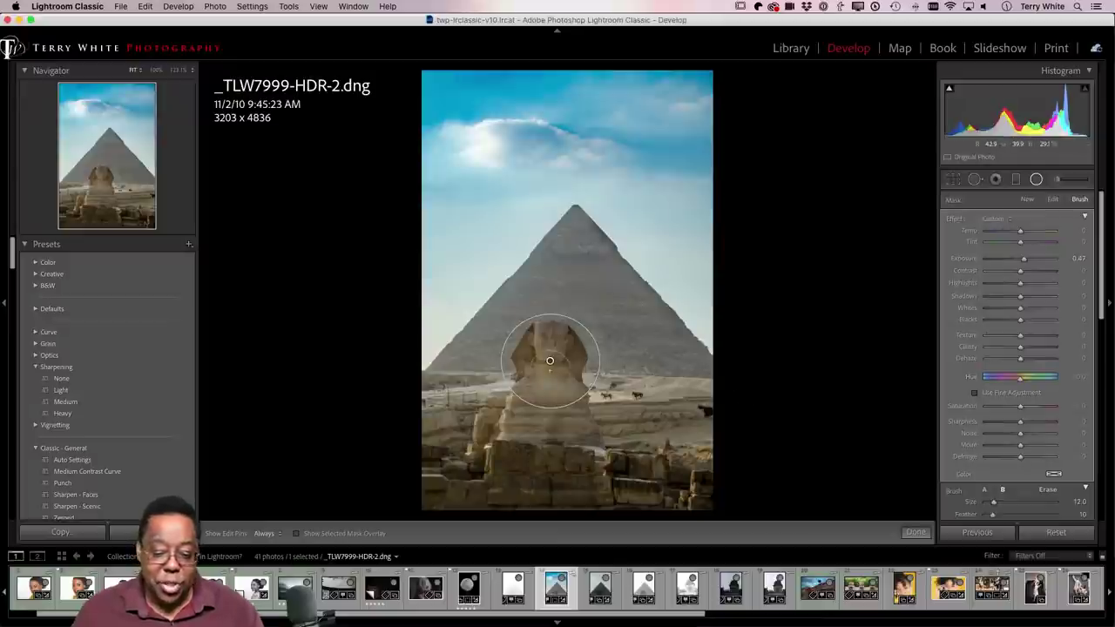
- Raise the Sphinx mask's Exposure and Dehaze slightly and set Saturation to 44
{"action": "left_click_drag", "start_coordinate": [1023, 259], "coordinate": [1027, 259]}
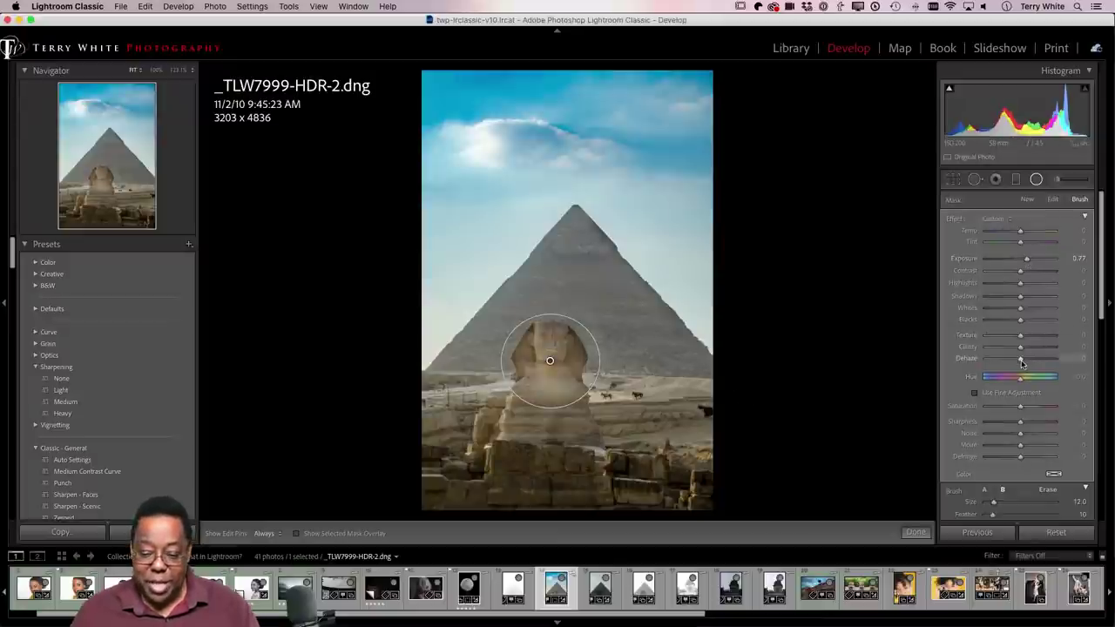
{"action": "left_click_drag", "start_coordinate": [1020, 359], "coordinate": [1025, 359]}
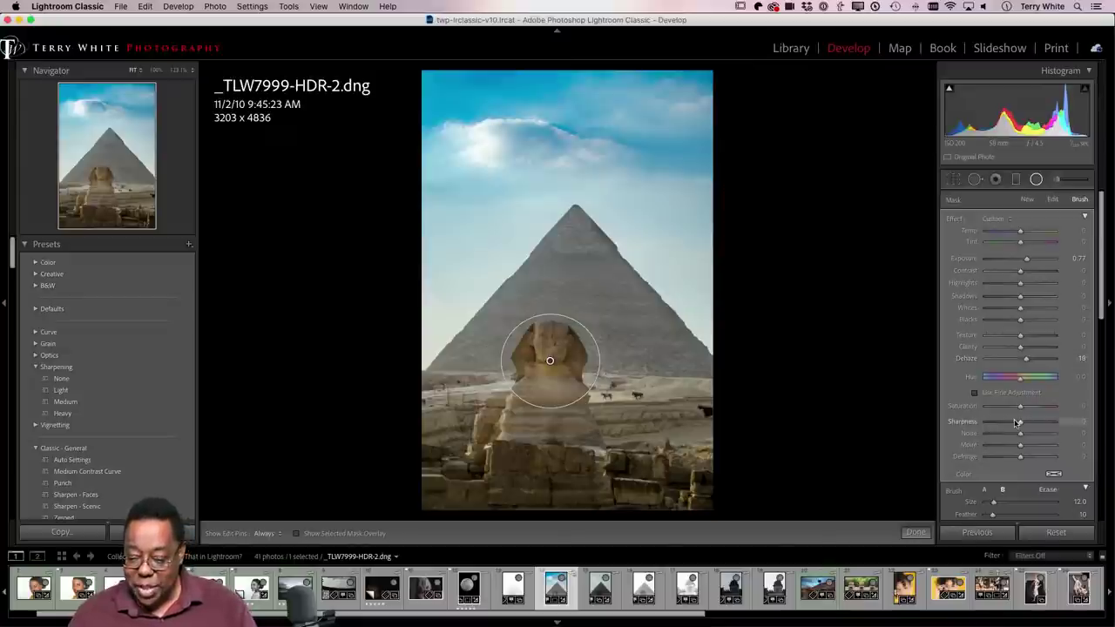
{"action": "mouse_move", "coordinate": [1020, 412]}
{"action": "left_mouse_down"}
{"action": "mouse_move", "coordinate": [1036, 405]}
{"action": "mouse_move", "coordinate": [1026, 407]}
{"action": "left_mouse_up"}
- Darken the sky's graduated filter to Exposure -0.57 and return to the Library grid
{"action": "left_click", "coordinate": [1016, 179]}
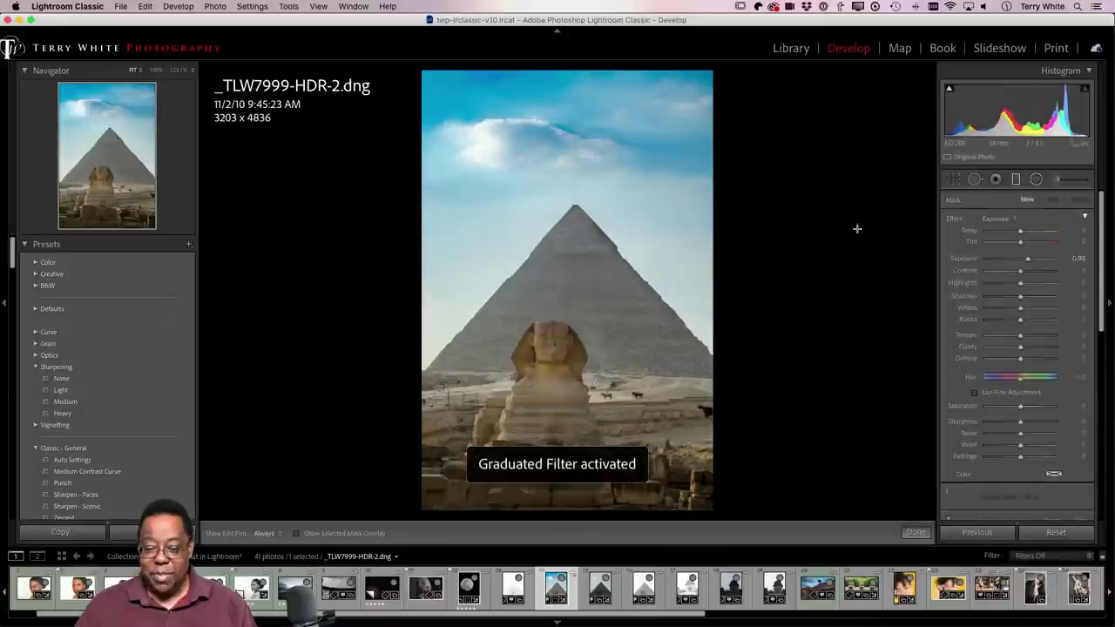
{"action": "left_click", "coordinate": [557, 238]}
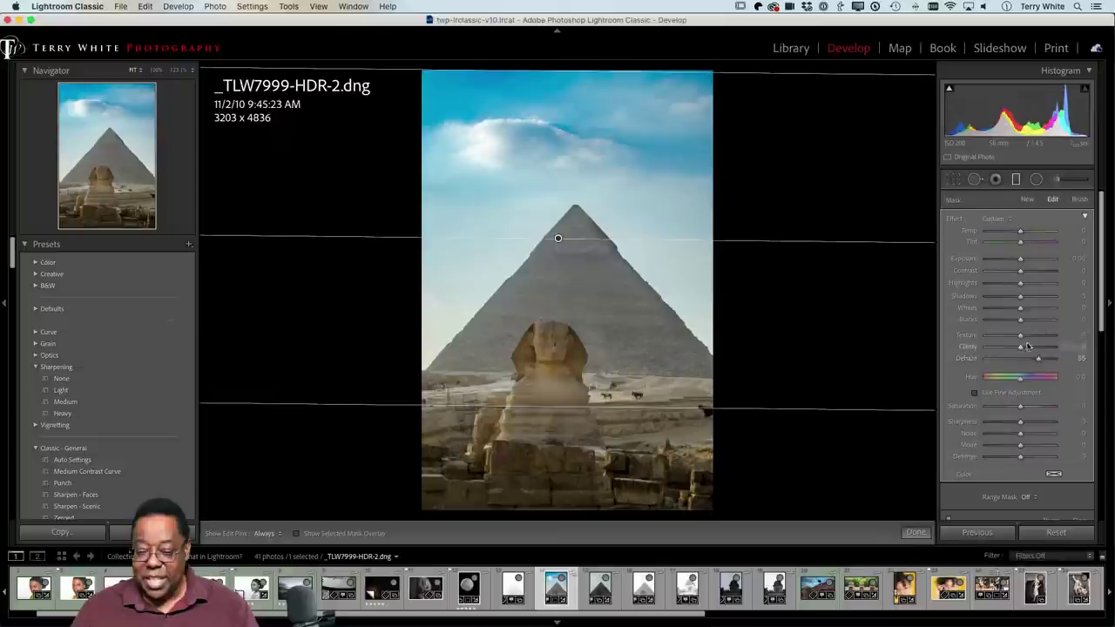
{"action": "left_click_drag", "start_coordinate": [1020, 258], "coordinate": [1010, 261]}
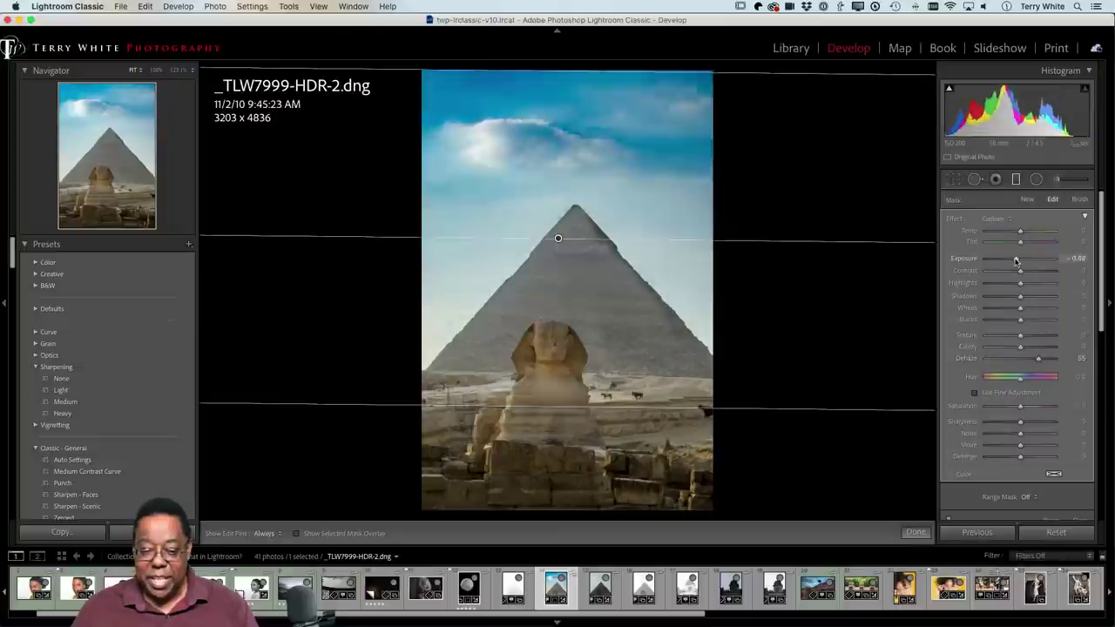
{"action": "key", "text": "g"}
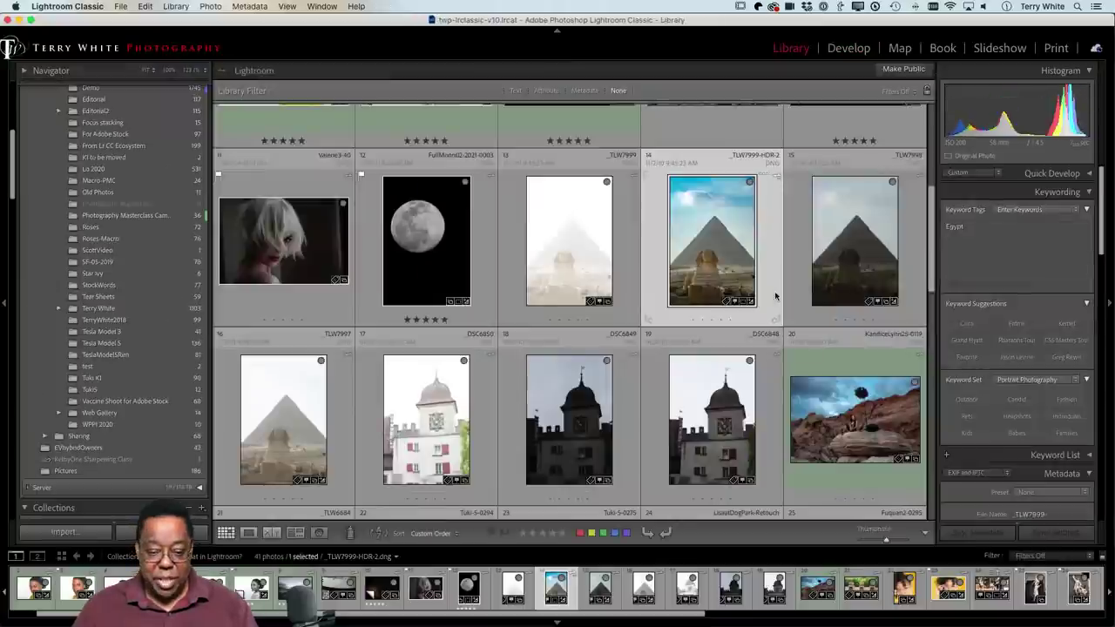
{"action": "left_click", "coordinate": [842, 262]}
{"action": "key", "text": "f"}
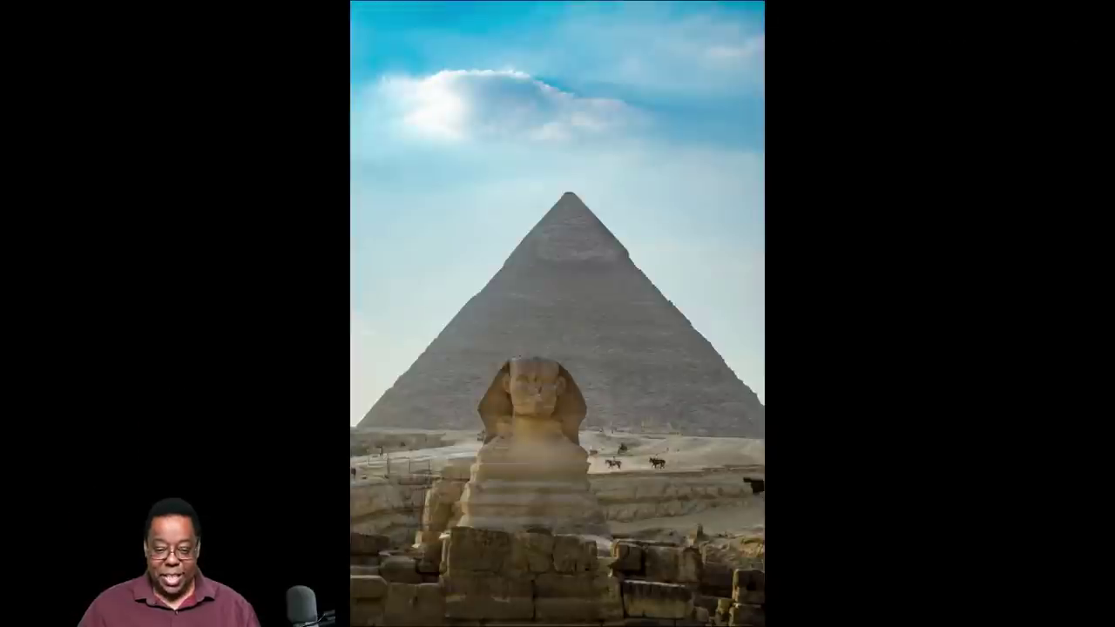
{"action": "key", "text": "Escape"}
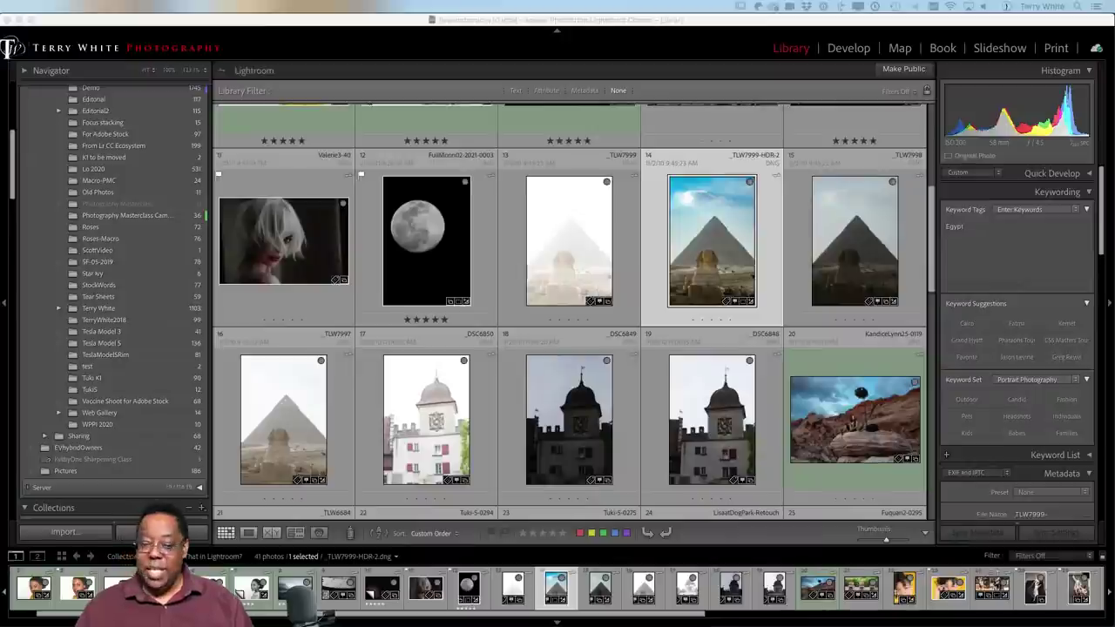
{"action": "scroll", "coordinate": [749, 289], "scroll_direction": "up", "scroll_amount": 5}
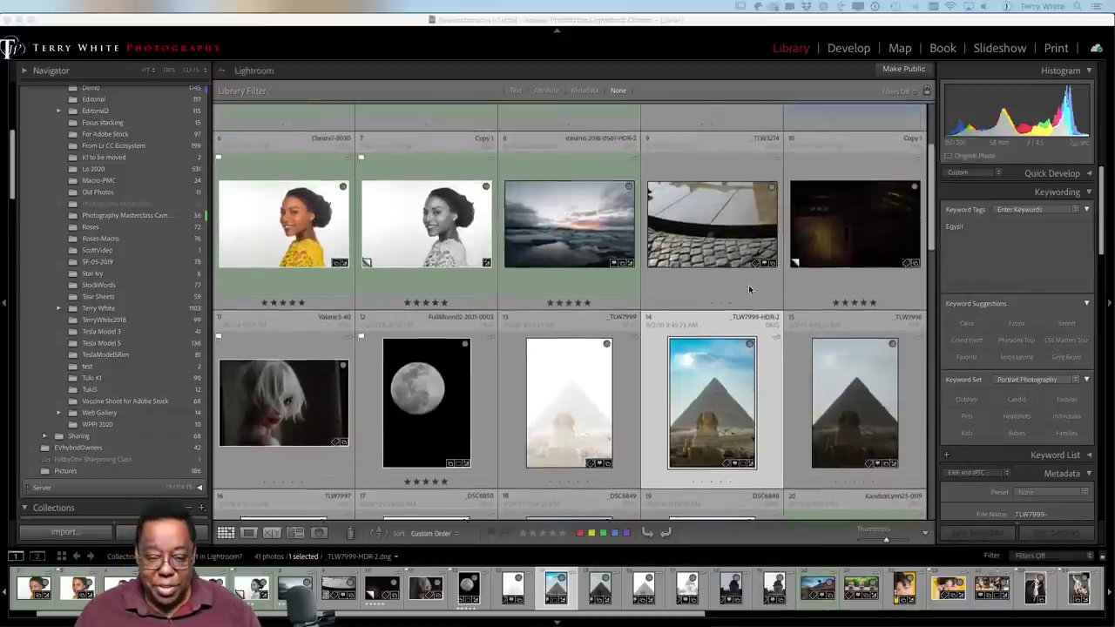
{"action": "scroll", "coordinate": [749, 289], "scroll_direction": "up", "scroll_amount": 2}
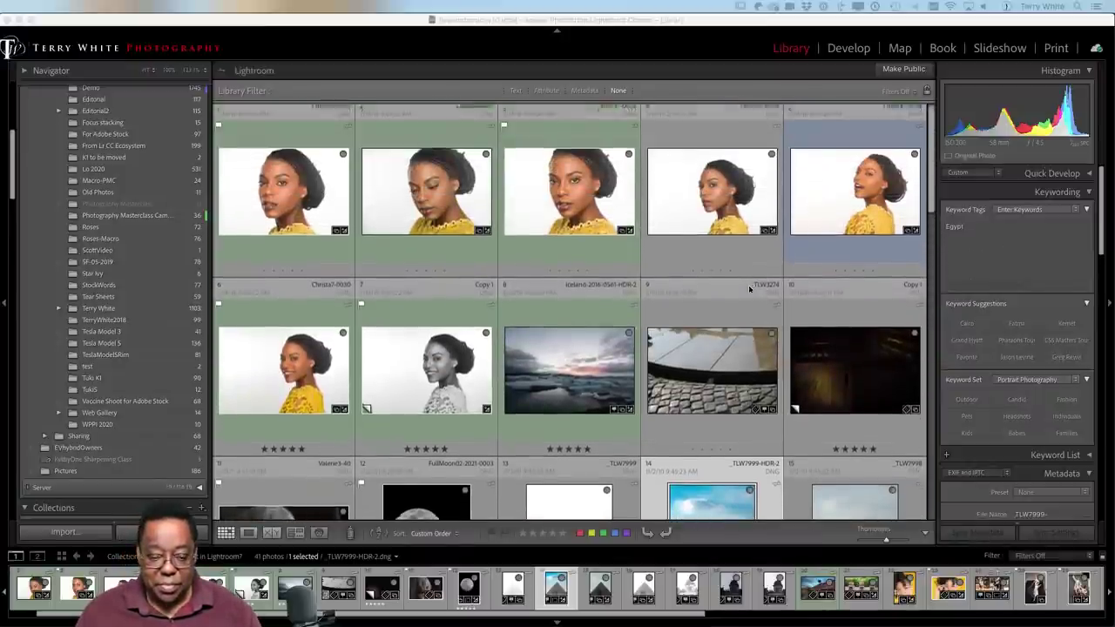
- Select the FullMoon02 moon thumbnail in the Library grid
{"action": "scroll", "coordinate": [749, 289], "scroll_direction": "down", "scroll_amount": 2}
{"action": "scroll", "coordinate": [749, 289], "scroll_direction": "down", "scroll_amount": 5}
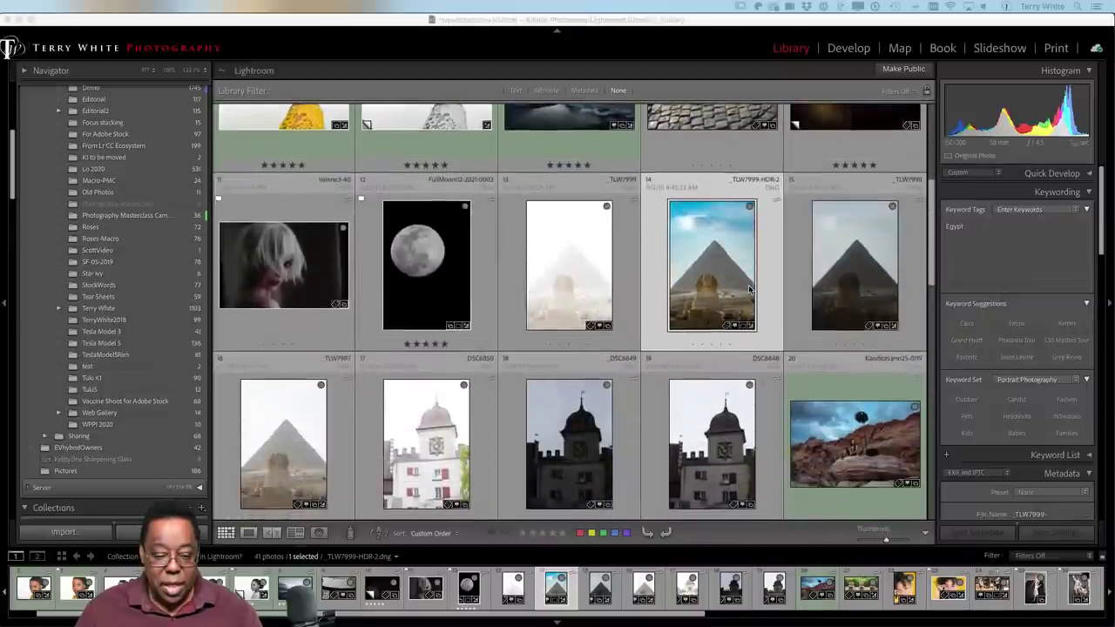
{"action": "left_click", "coordinate": [415, 287]}
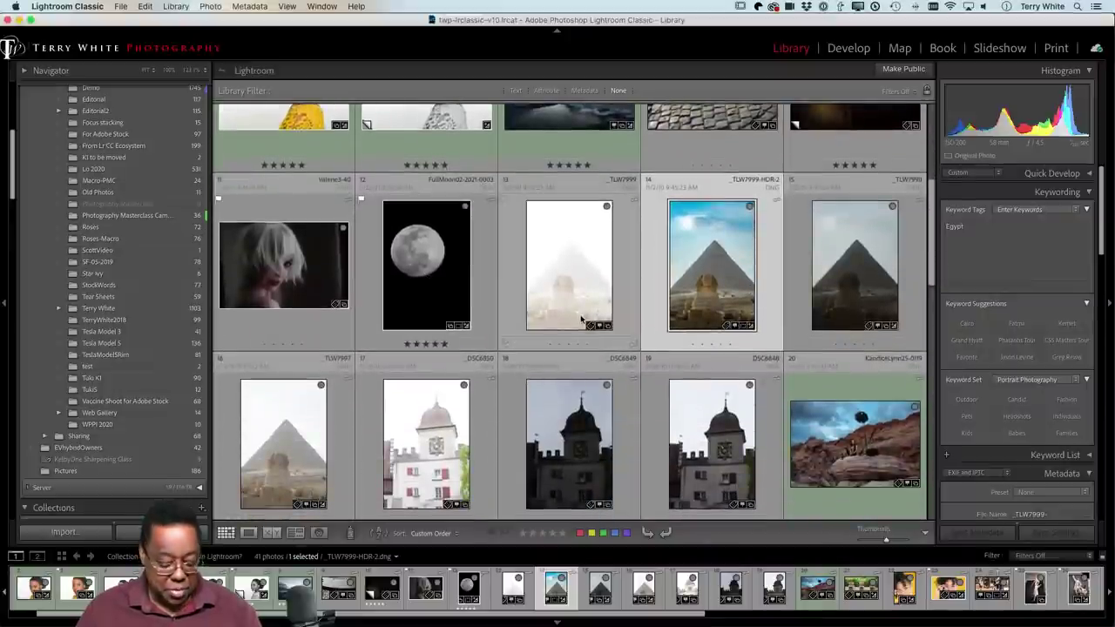
{"action": "key", "text": "r"}
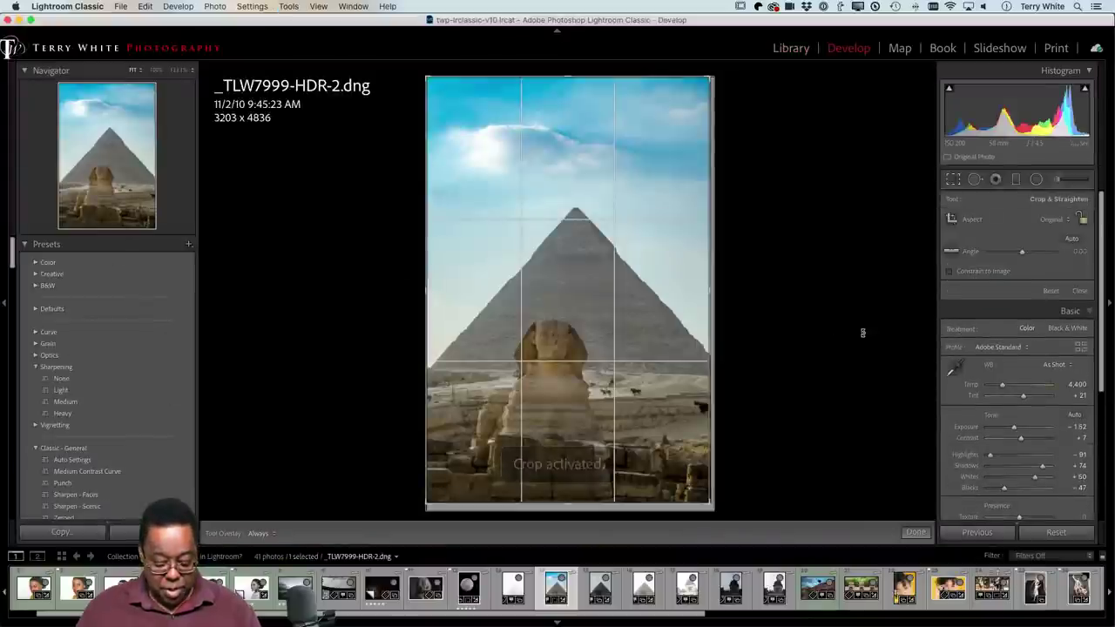
{"action": "key", "text": "g"}
{"action": "left_click", "coordinate": [470, 287]}
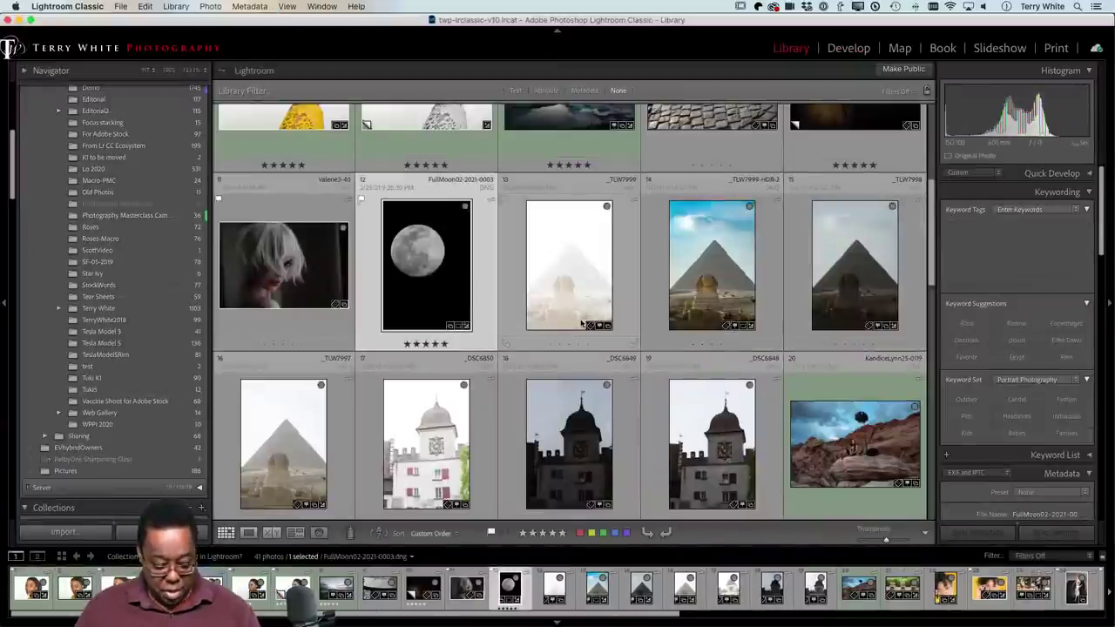
- Reset the moon photo's existing crop to show the full 8256 x 5504 frame
{"action": "key", "text": "j"}
{"action": "key", "text": "r"}
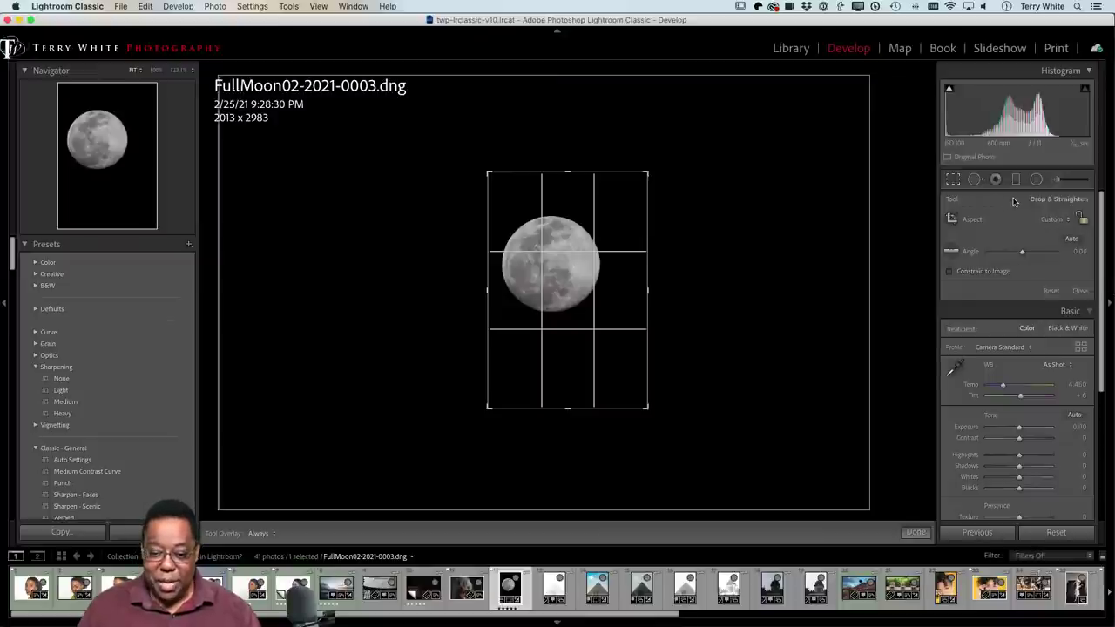
{"action": "left_click", "coordinate": [1051, 290]}
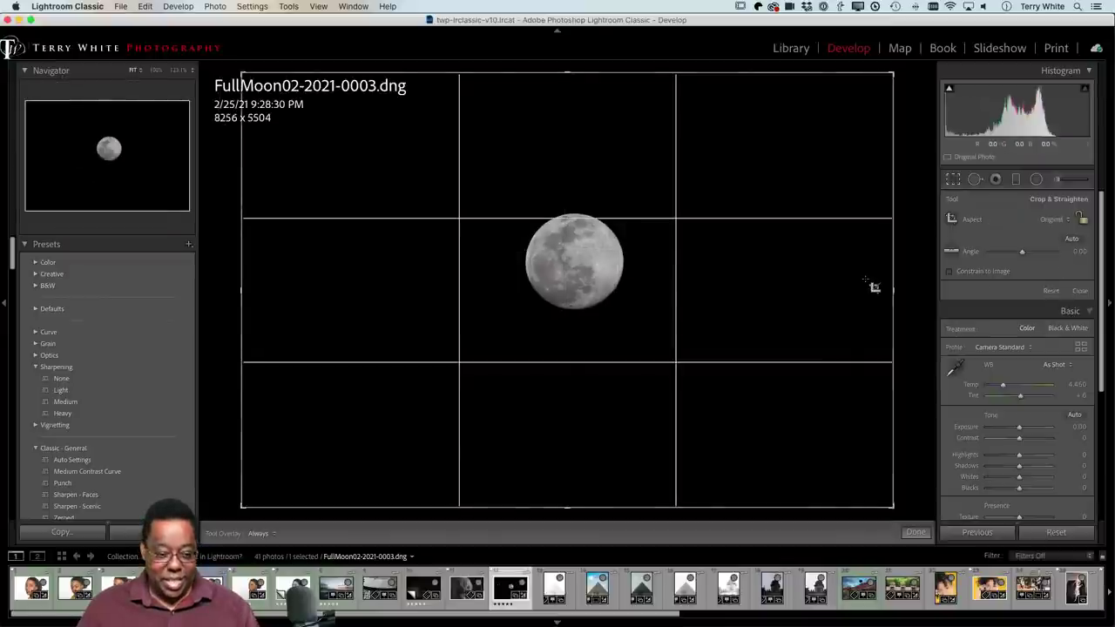
{"action": "key", "text": "d"}
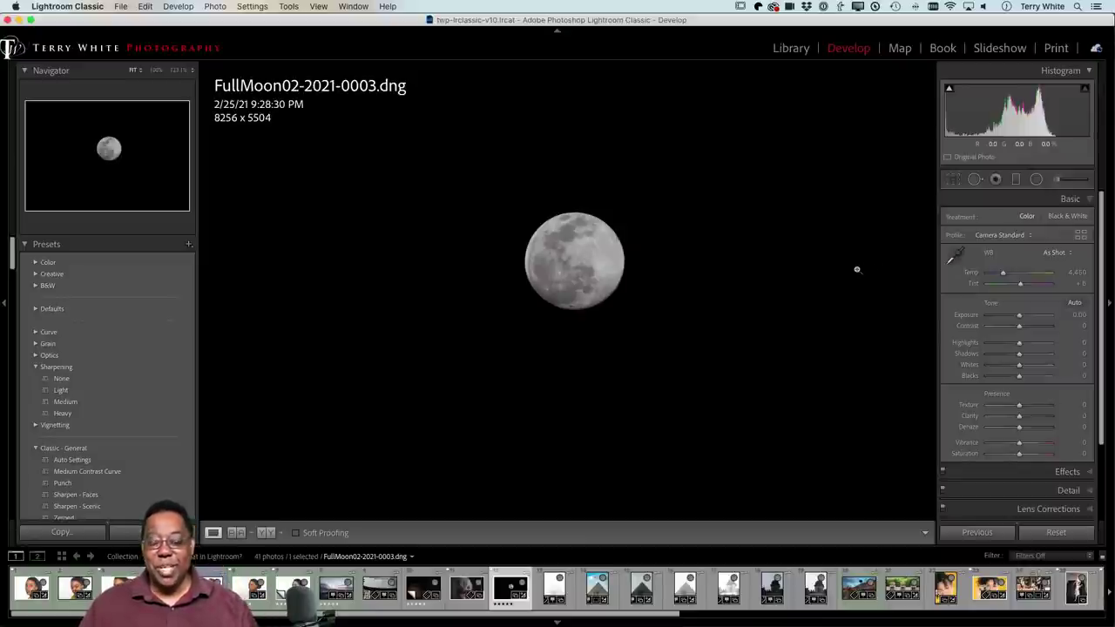
{"action": "left_click", "coordinate": [600, 267]}
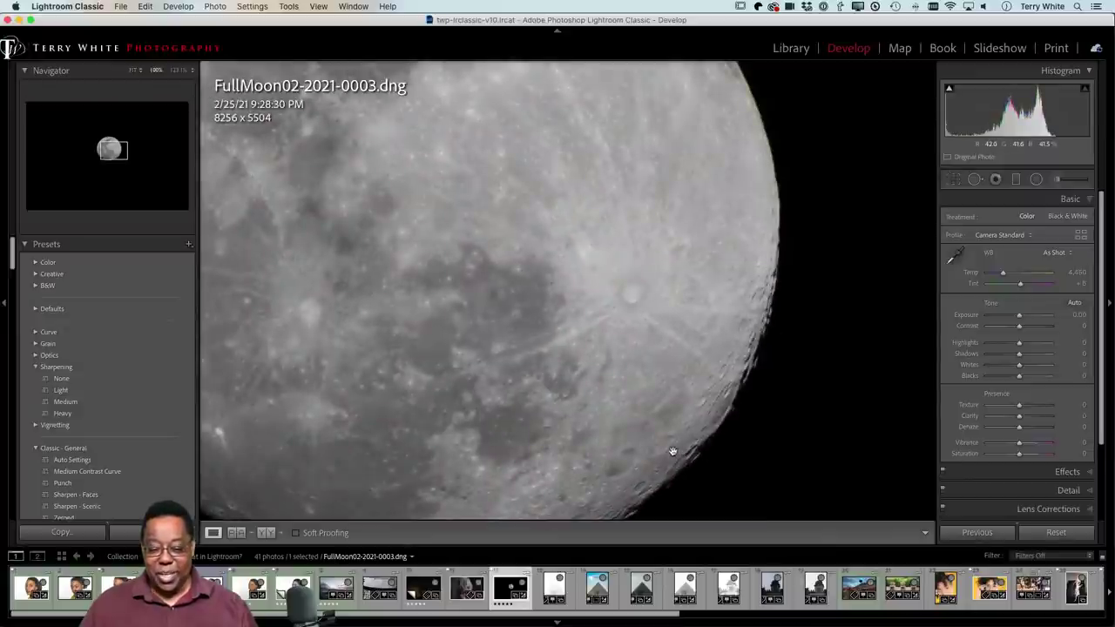
{"action": "left_click_drag", "start_coordinate": [672, 453], "coordinate": [736, 319]}
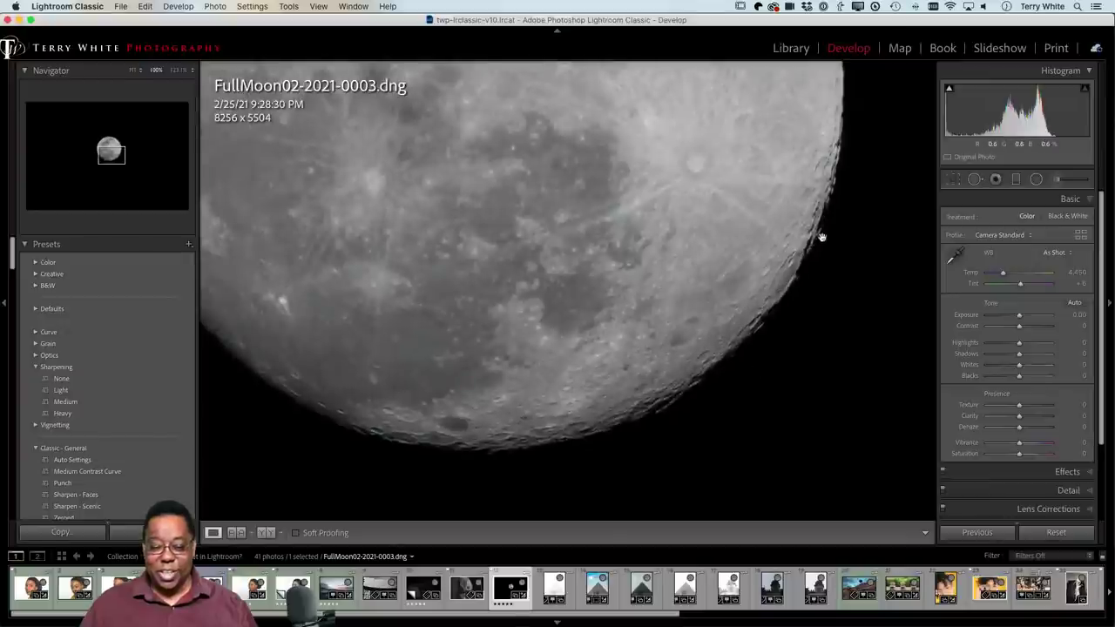
{"action": "left_click", "coordinate": [715, 284]}
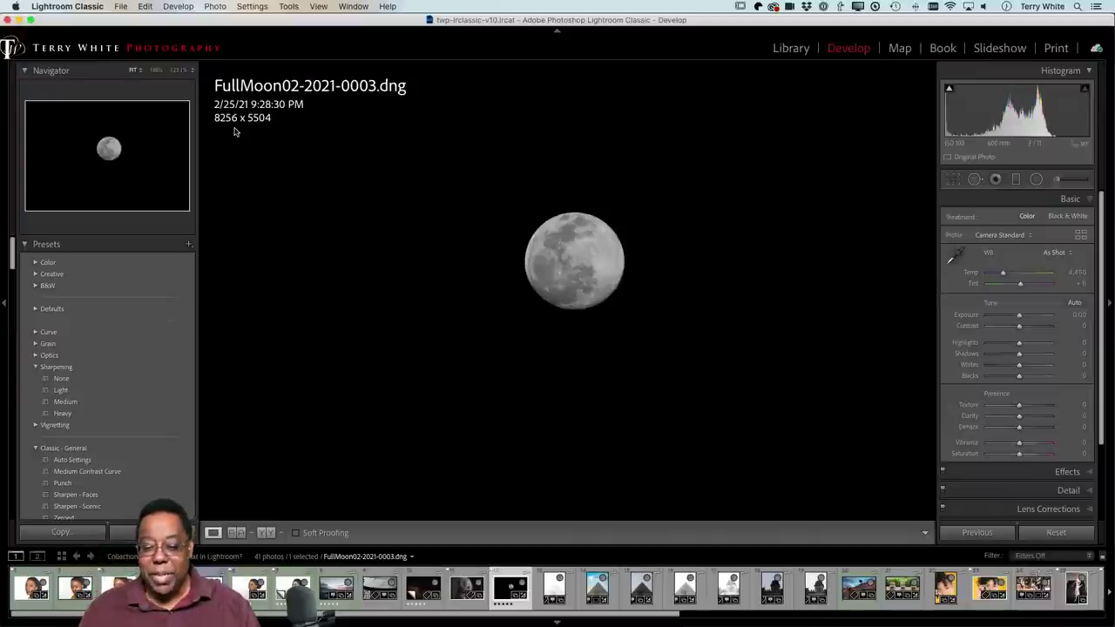
- Set the moon photo's crop aspect ratio to 4 x 5 / 8 x 10
{"action": "left_click", "coordinate": [952, 180]}
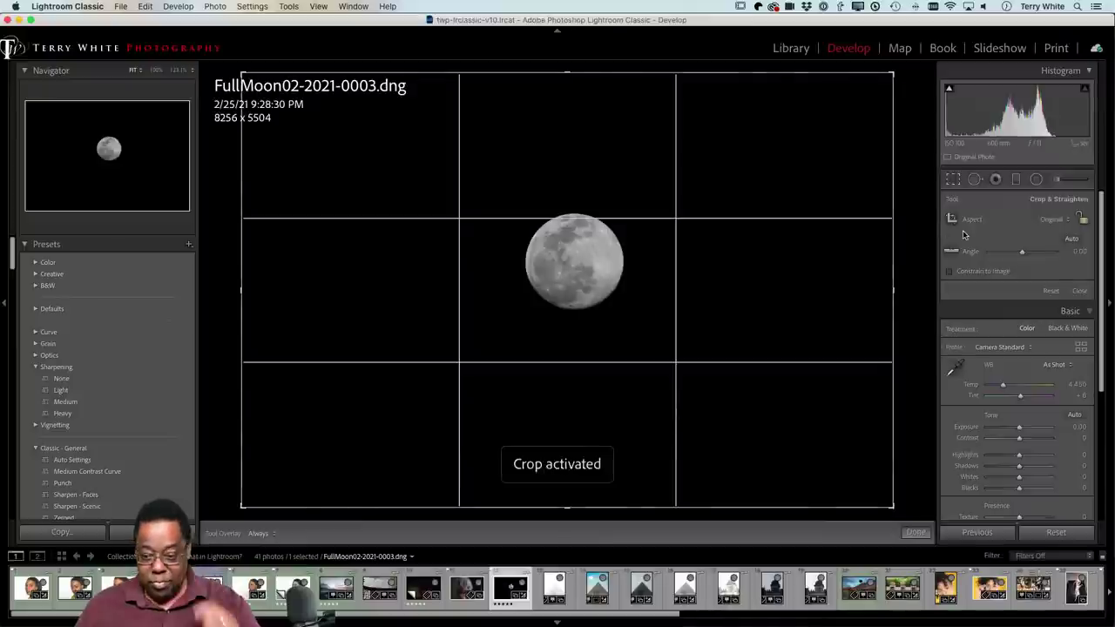
{"action": "left_click", "coordinate": [1050, 220]}
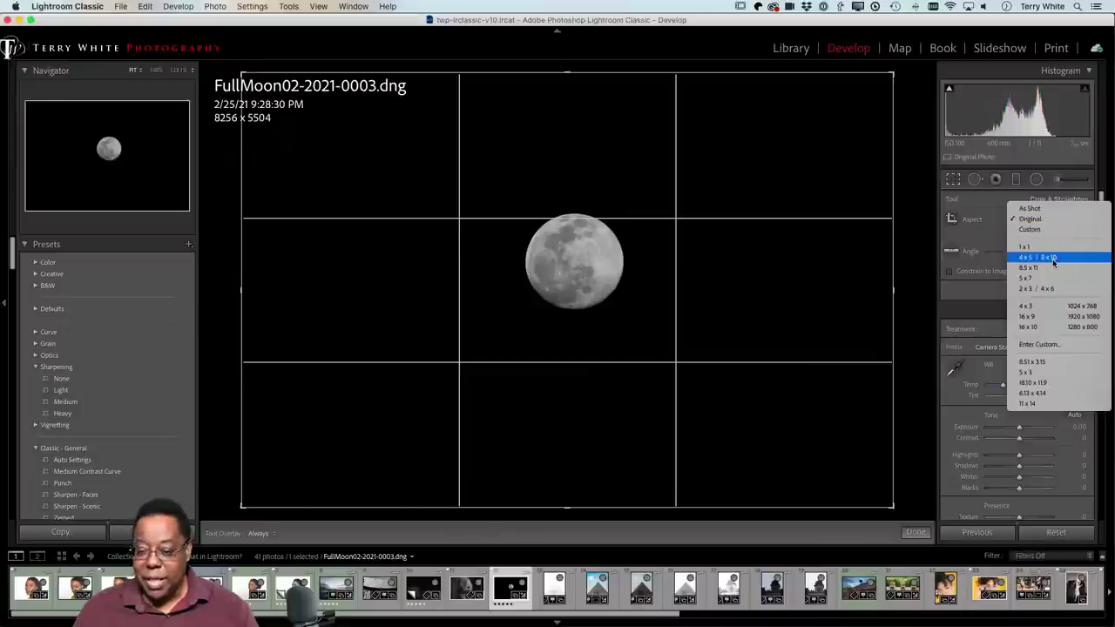
{"action": "left_click", "coordinate": [1053, 258]}
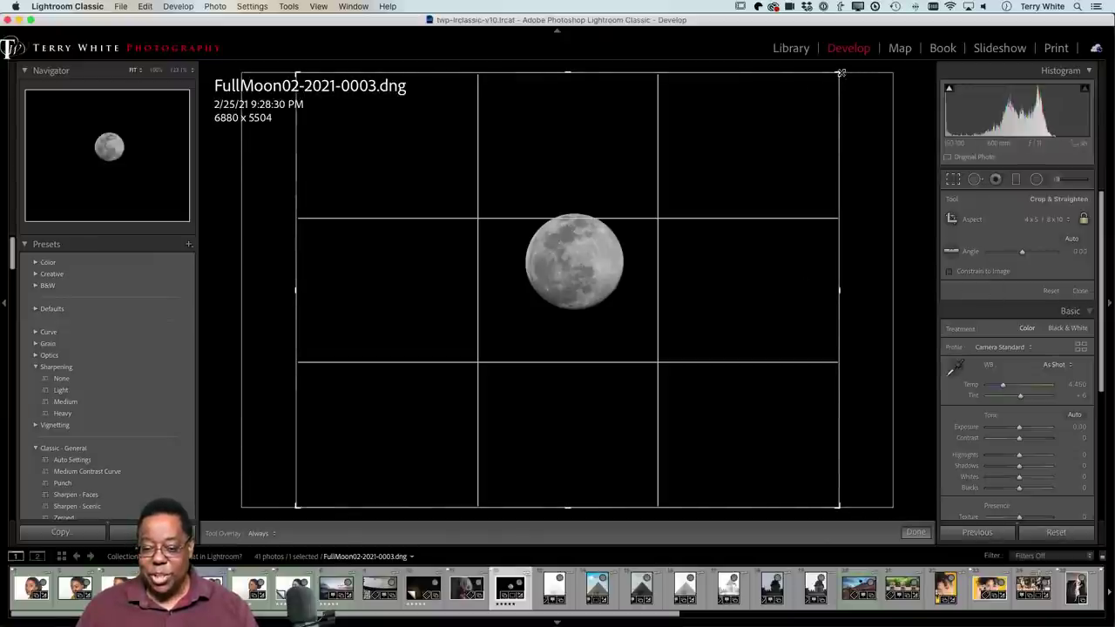
- Frame the 4x5 crop around the moon and commit it at 3280 x 2624
{"action": "left_click_drag", "start_coordinate": [841, 73], "coordinate": [801, 116]}
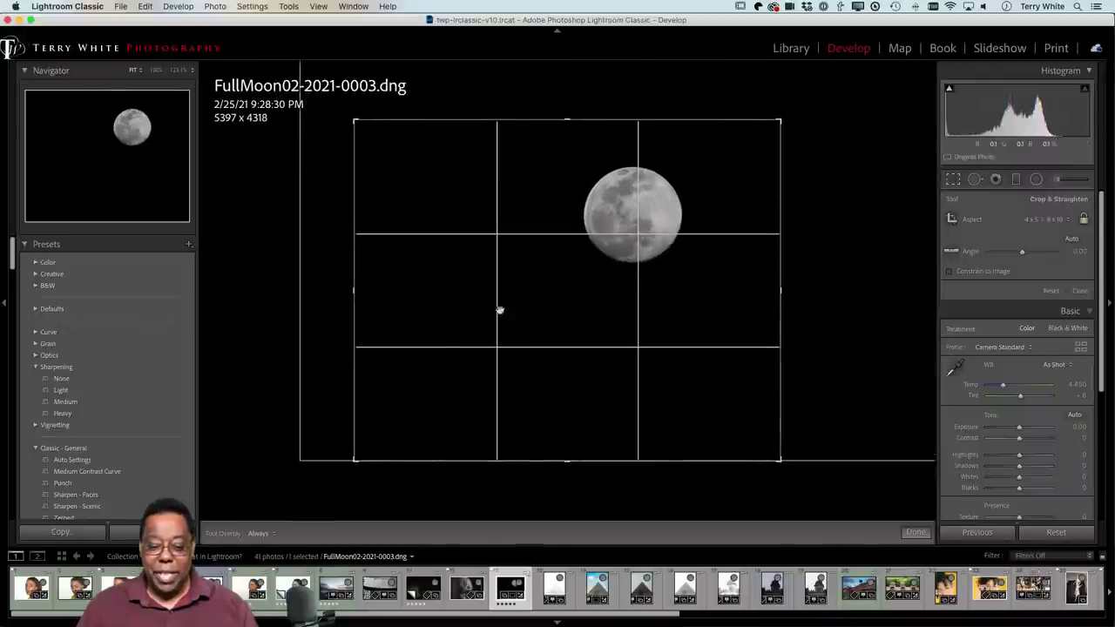
{"action": "left_click_drag", "start_coordinate": [499, 310], "coordinate": [363, 336]}
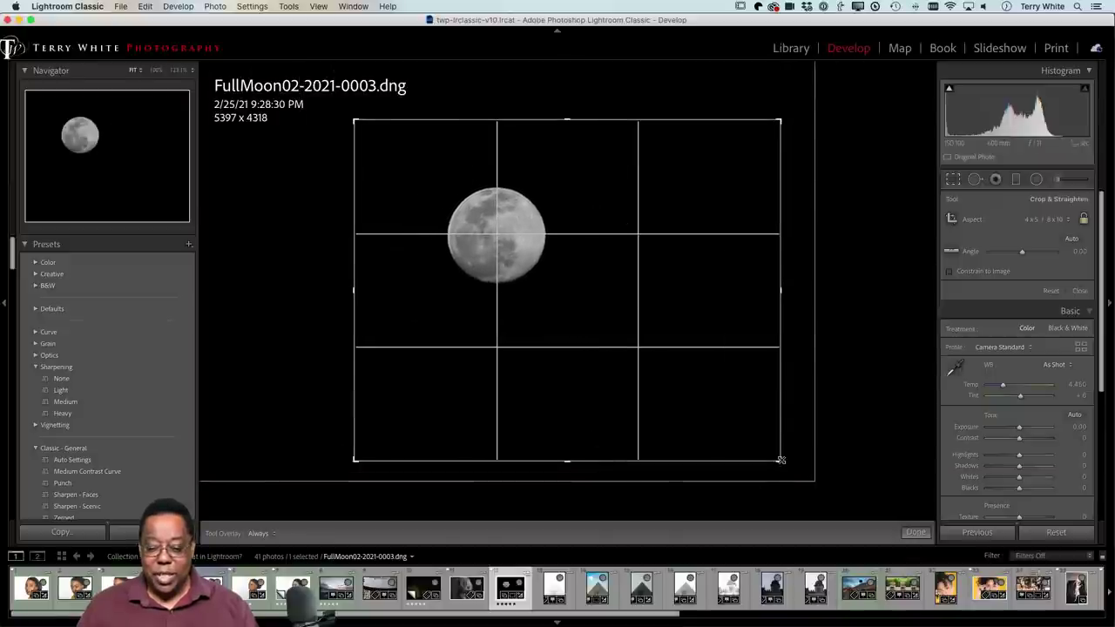
{"action": "left_click_drag", "start_coordinate": [780, 460], "coordinate": [727, 401]}
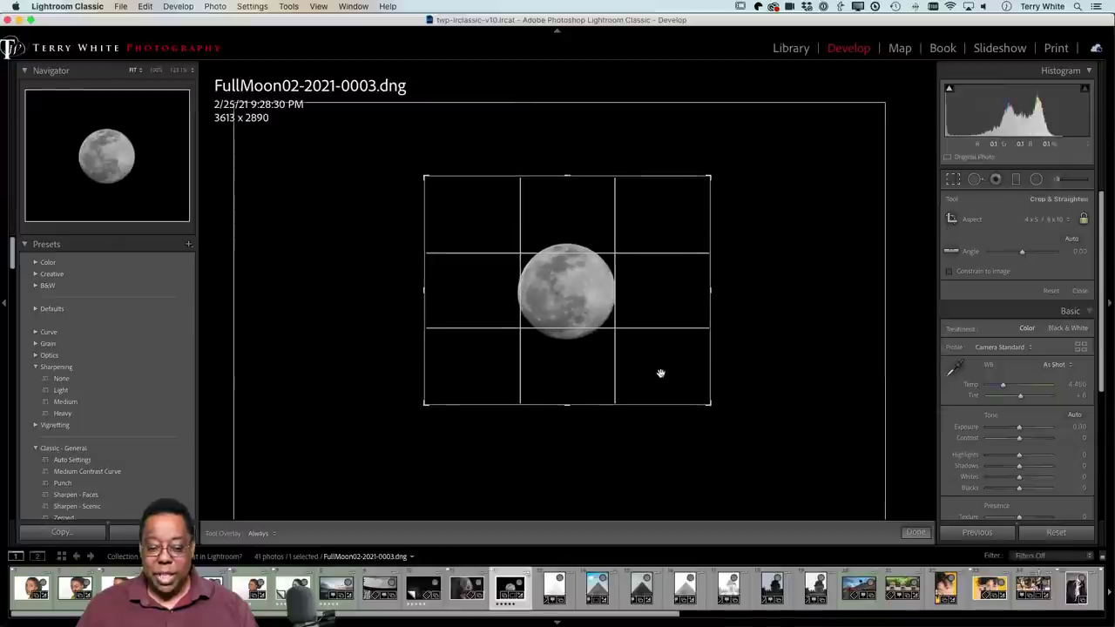
{"action": "left_click_drag", "start_coordinate": [644, 361], "coordinate": [604, 339]}
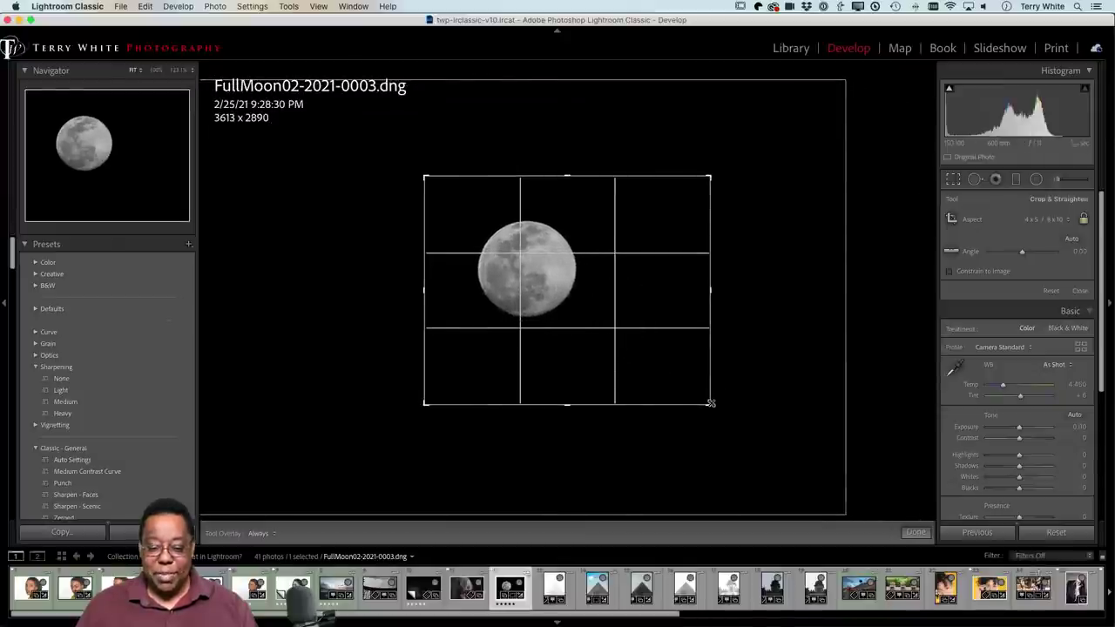
{"action": "left_click_drag", "start_coordinate": [710, 404], "coordinate": [623, 340]}
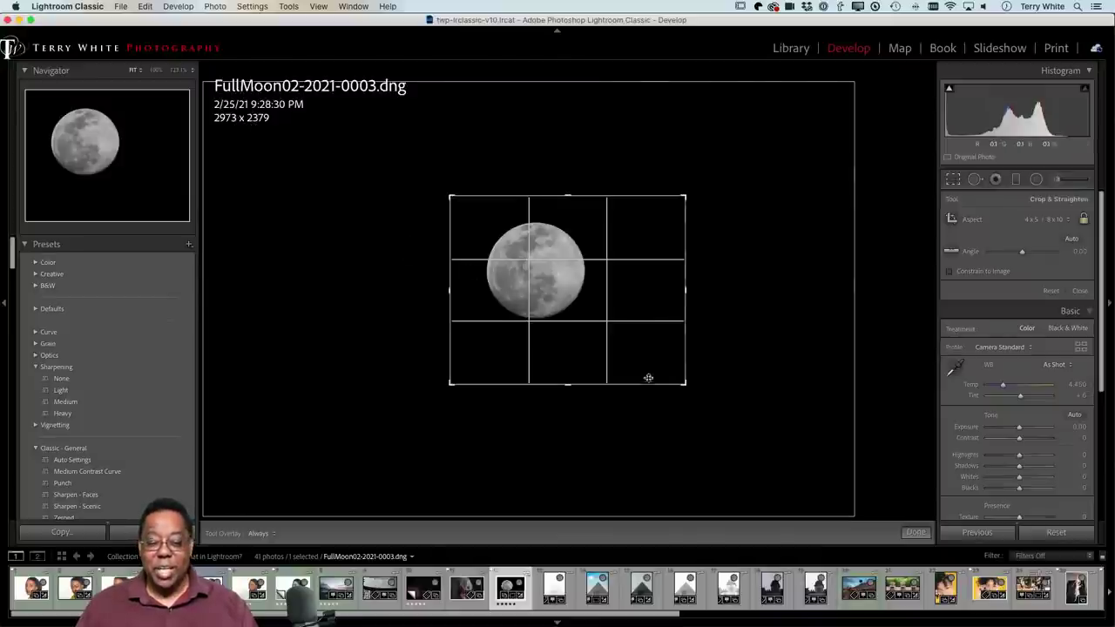
{"action": "mouse_move", "coordinate": [684, 386]}
{"action": "left_mouse_down"}
{"action": "mouse_move", "coordinate": [716, 406]}
{"action": "mouse_move", "coordinate": [697, 398]}
{"action": "left_mouse_up"}
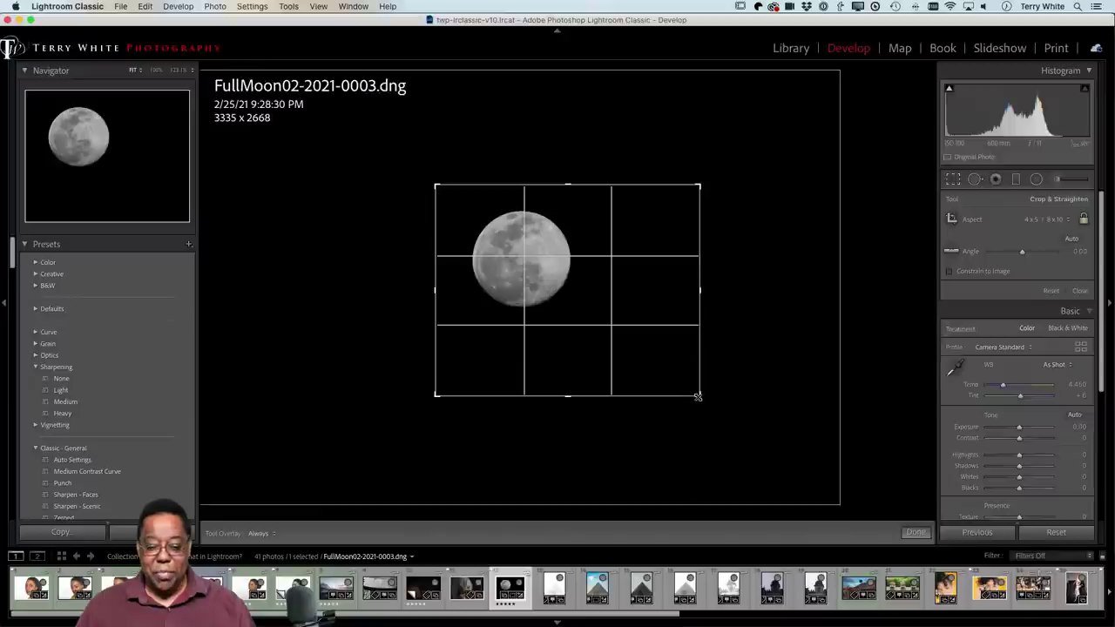
{"action": "left_click_drag", "start_coordinate": [698, 397], "coordinate": [697, 395]}
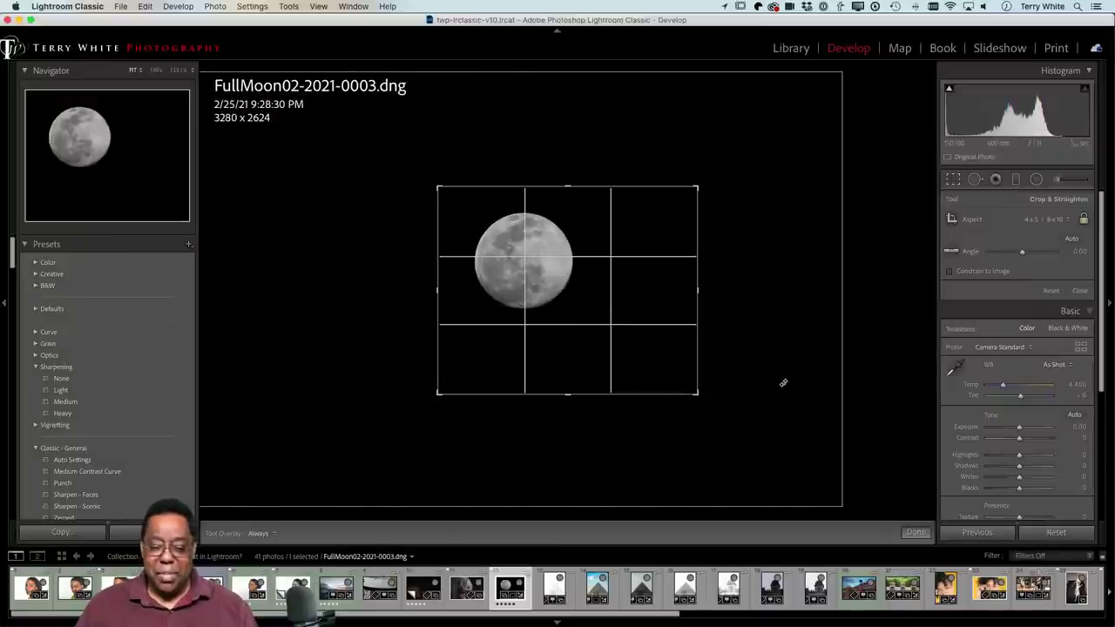
{"action": "key", "text": "d"}
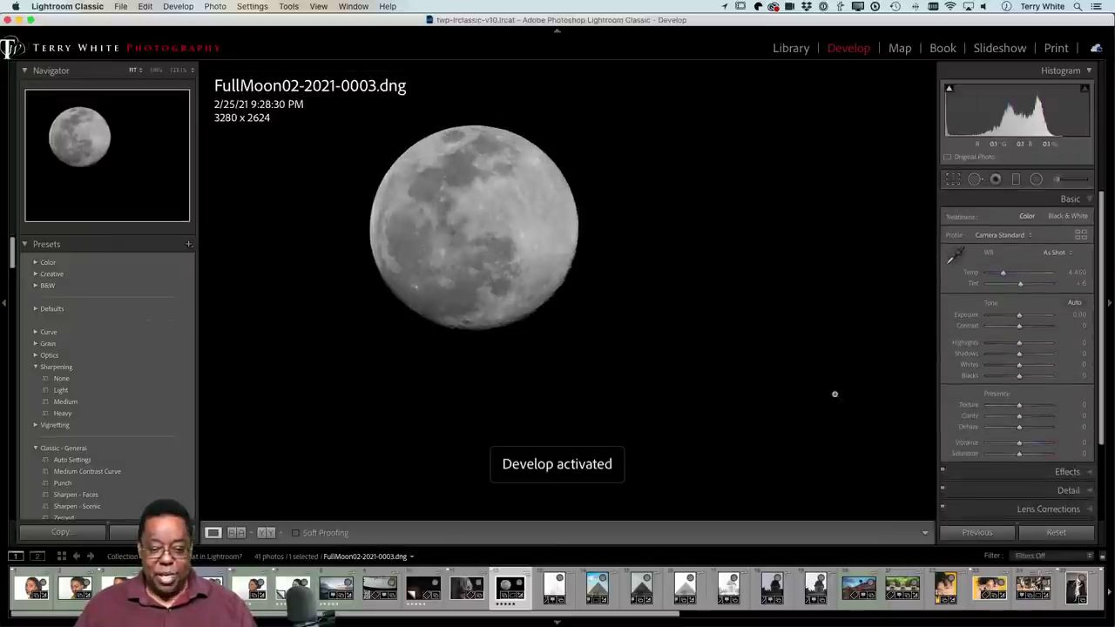
- Tighten the moon's 4x5 crop further to 1958 x 1566 and commit it
{"action": "left_click", "coordinate": [556, 292]}
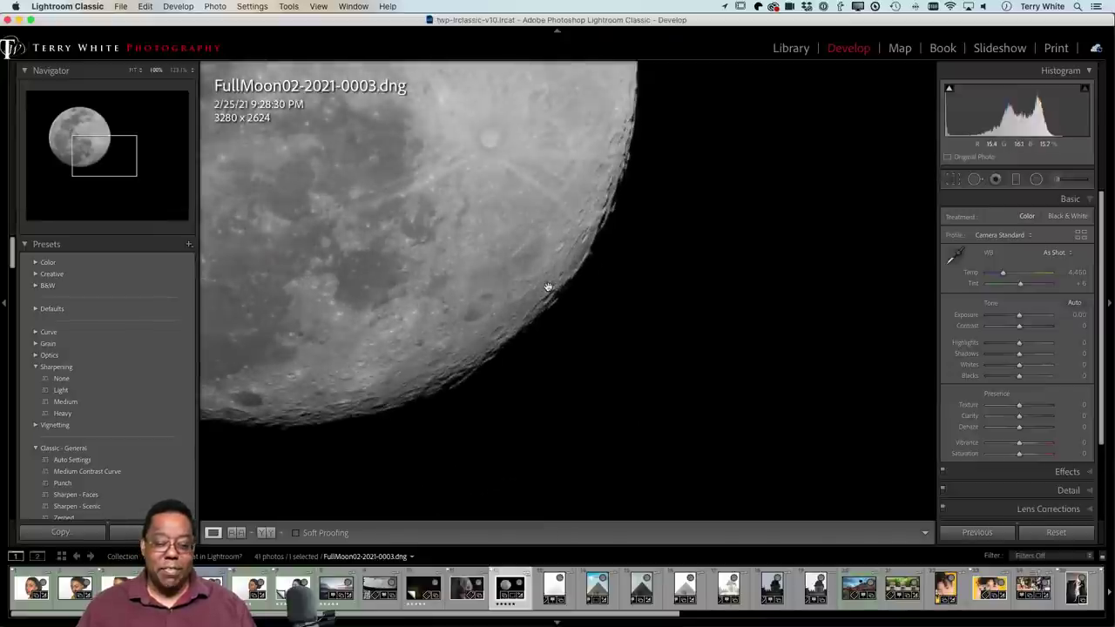
{"action": "left_click", "coordinate": [548, 286]}
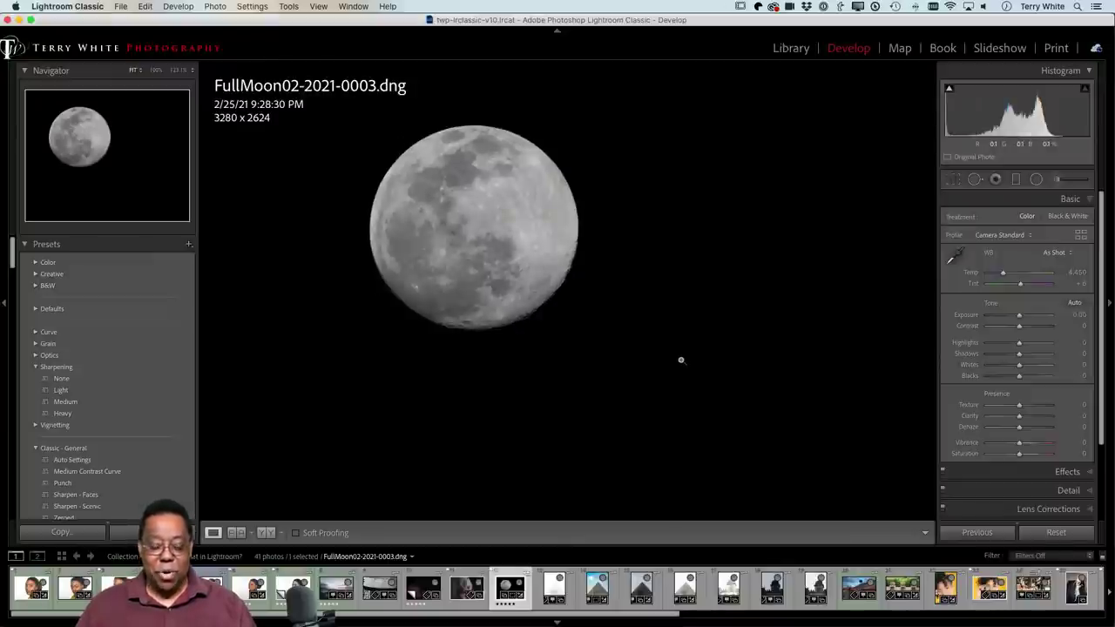
{"action": "key", "text": "r"}
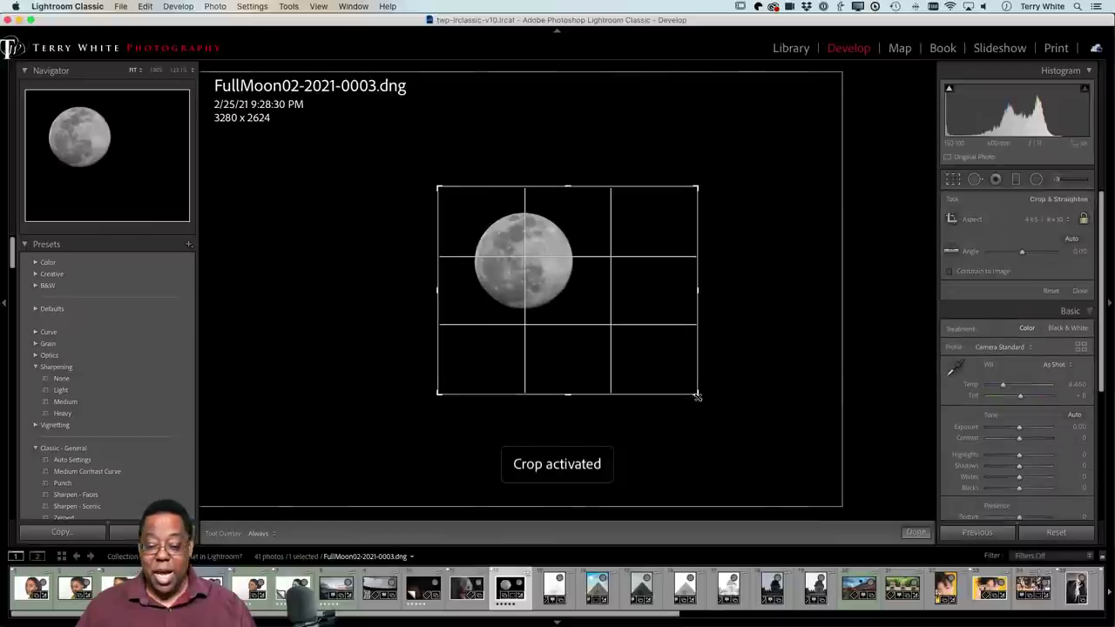
{"action": "left_click_drag", "start_coordinate": [695, 394], "coordinate": [657, 363]}
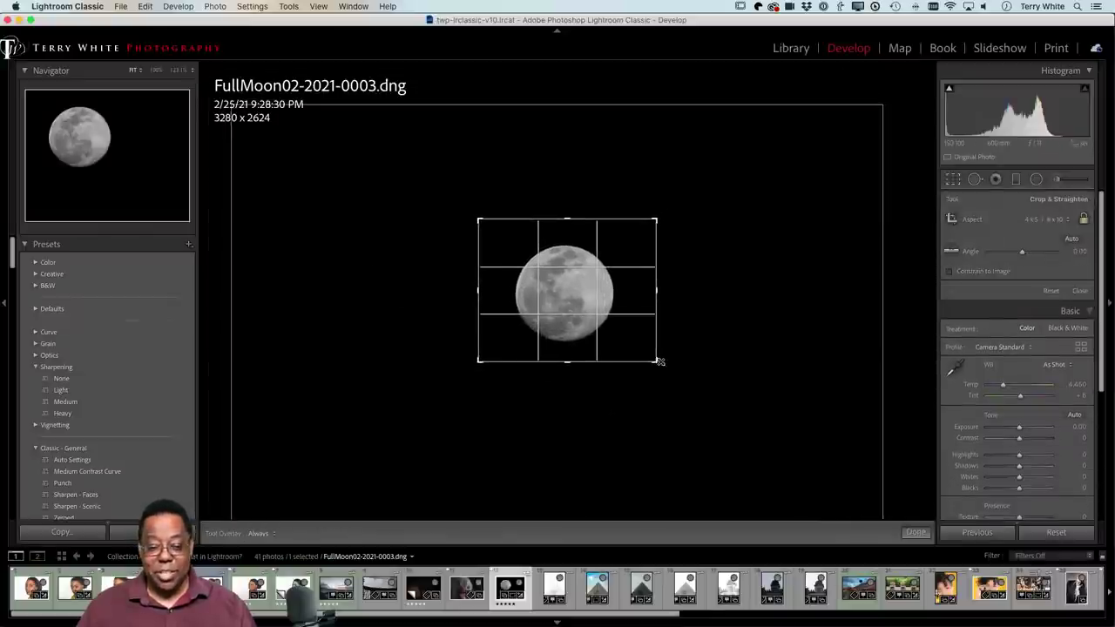
{"action": "mouse_move", "coordinate": [629, 328]}
{"action": "left_mouse_down"}
{"action": "mouse_move", "coordinate": [642, 336]}
{"action": "mouse_move", "coordinate": [608, 323]}
{"action": "left_mouse_up"}
{"action": "left_click_drag", "start_coordinate": [655, 360], "coordinate": [603, 313]}
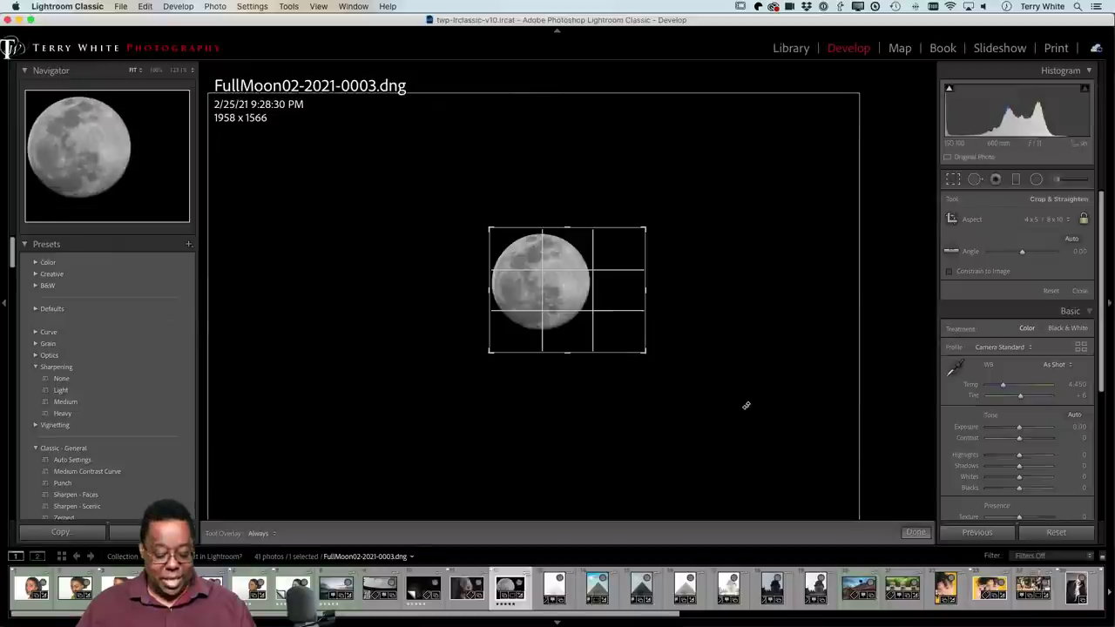
{"action": "key", "text": "d"}
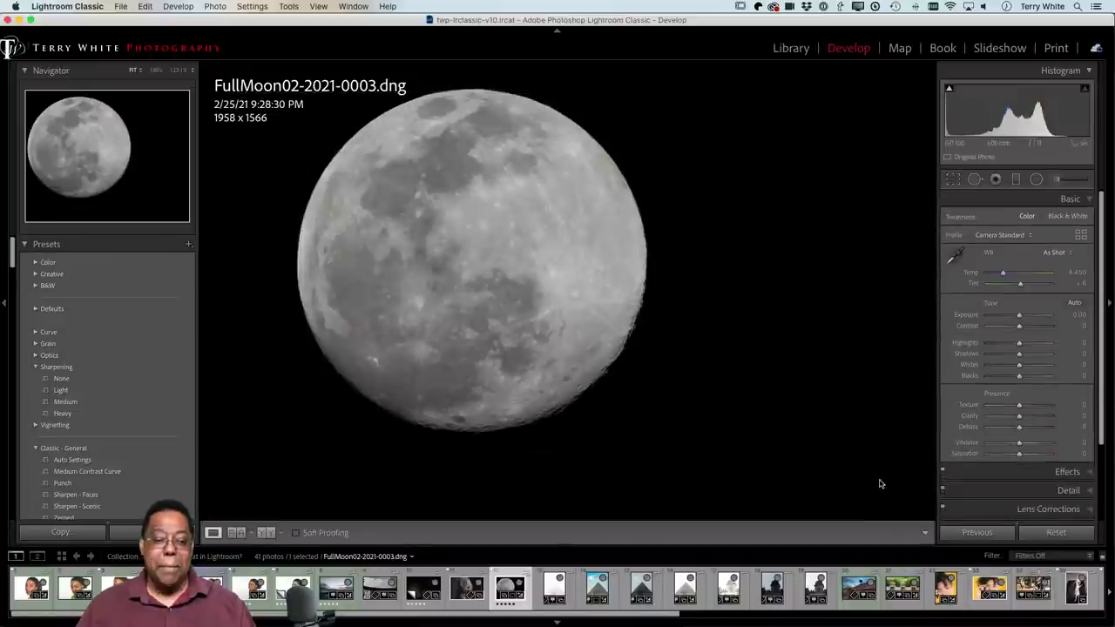
- Check the moon's right edge at 100%, then return to the Library grid
{"action": "left_click", "coordinate": [624, 344]}
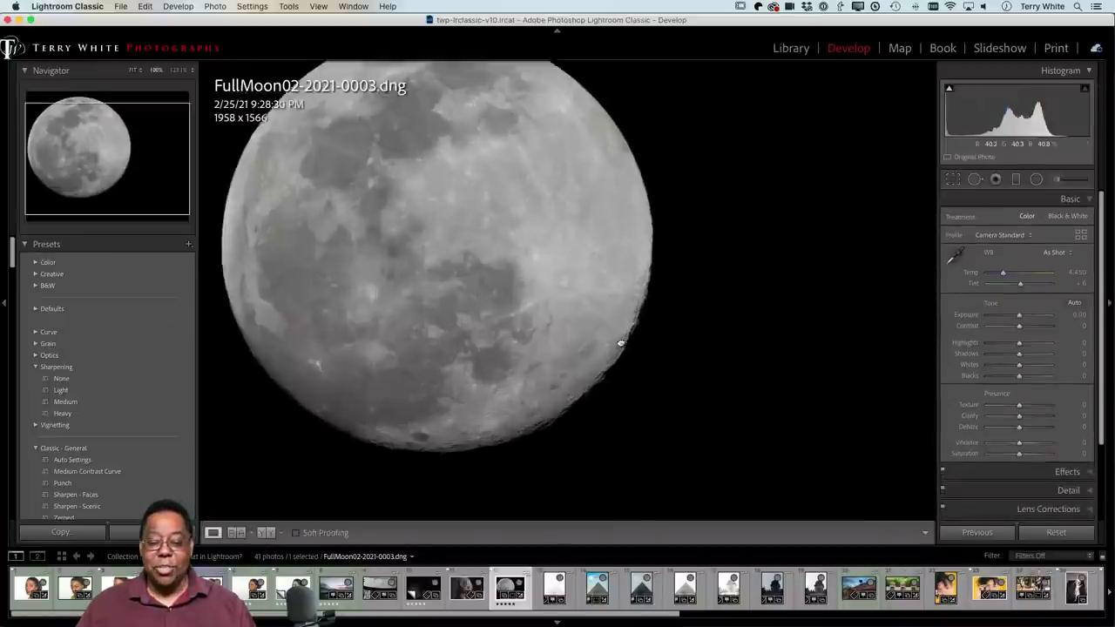
{"action": "left_click", "coordinate": [628, 340]}
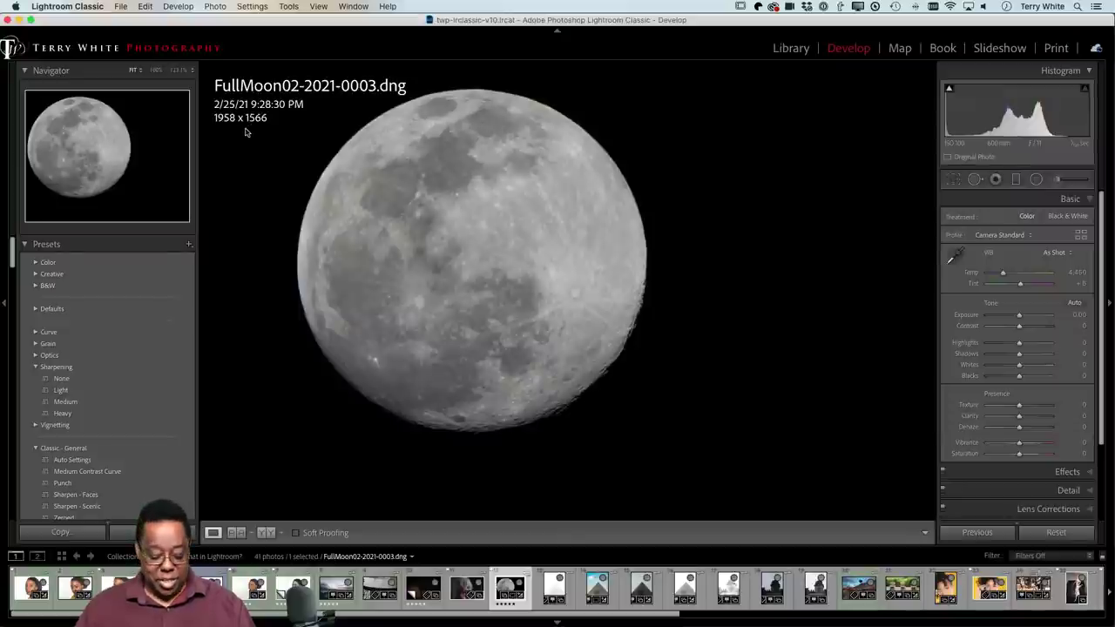
{"action": "key", "text": "g"}
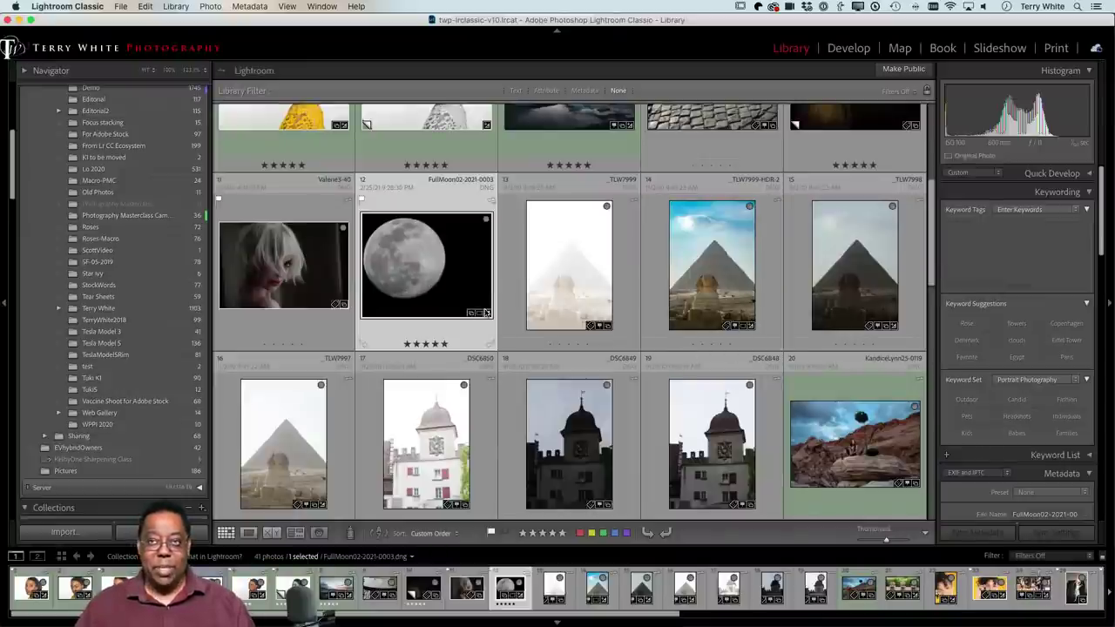
- Create FullMoon02-2021-0003.dng Copy 1 via Photo > Create Virtual Copy and show expanded grid cells
{"action": "mouse_move", "coordinate": [486, 312]}
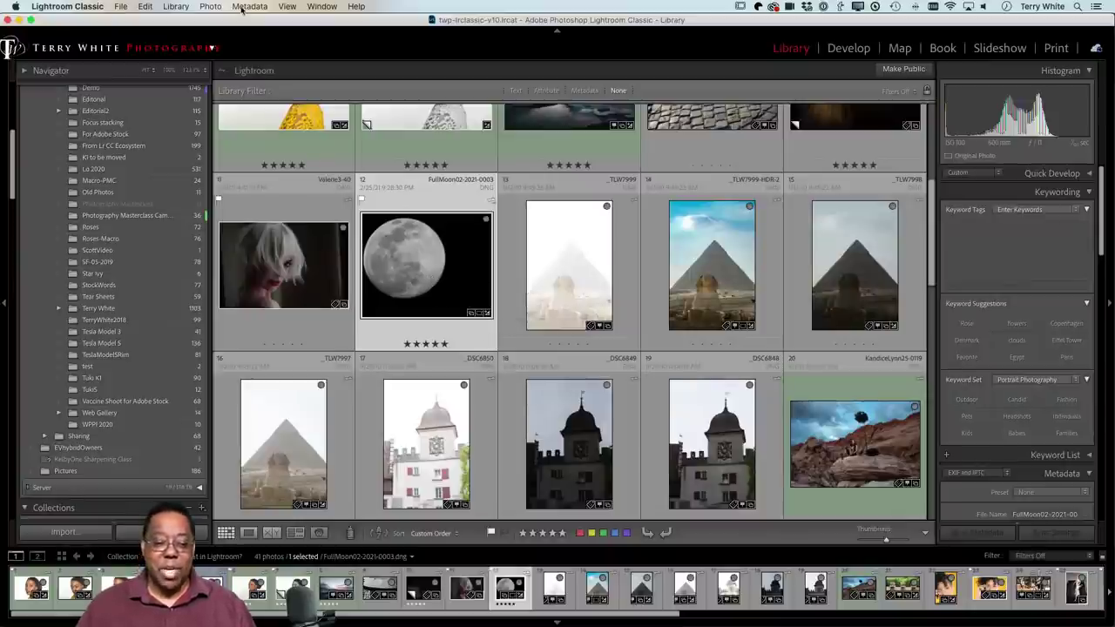
{"action": "left_click", "coordinate": [180, 6]}
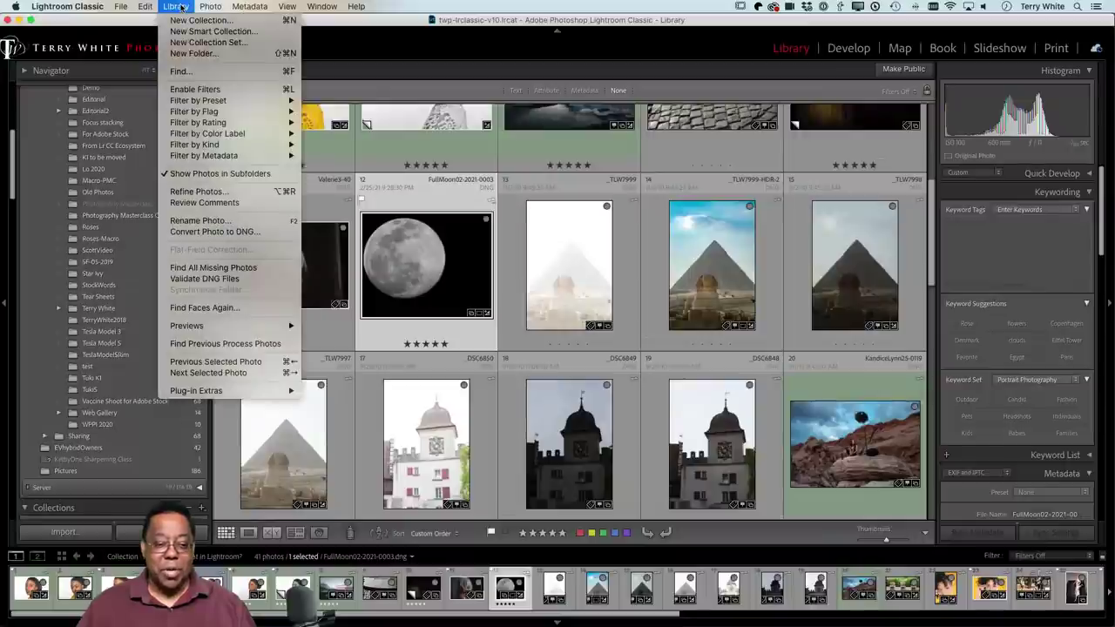
{"action": "mouse_move", "coordinate": [203, 4]}
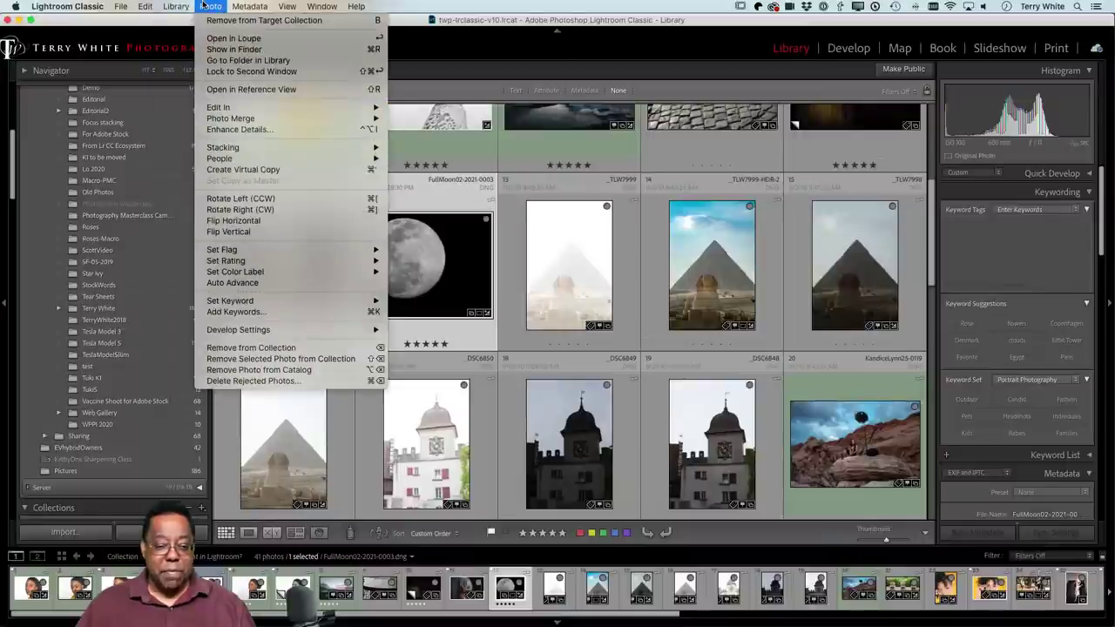
{"action": "left_click", "coordinate": [308, 172]}
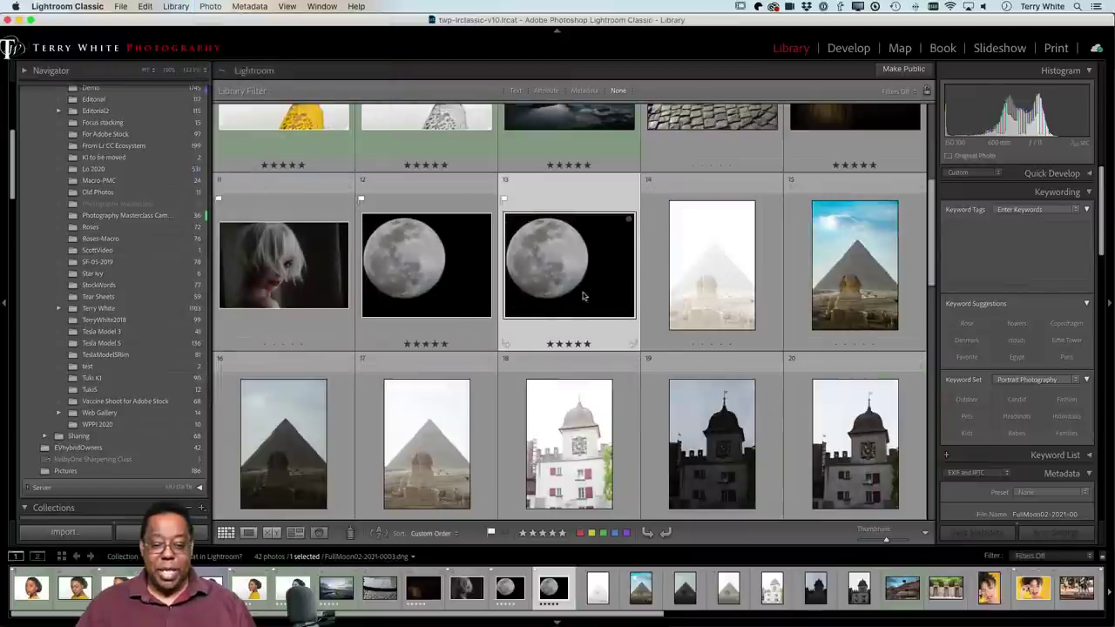
{"action": "key", "text": "j"}
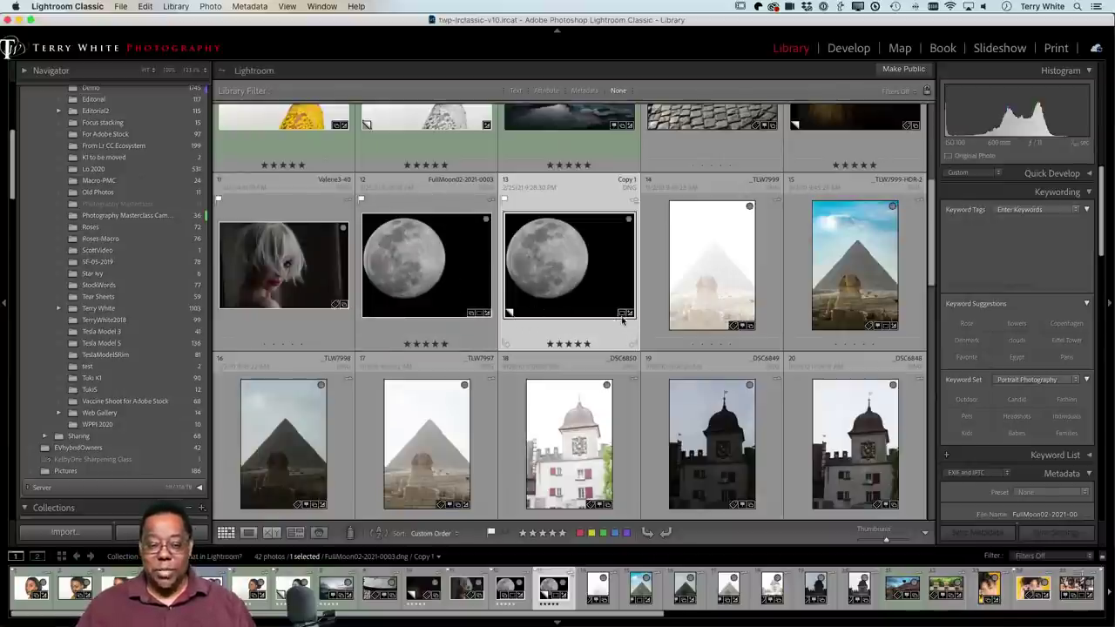
- Enlarge Copy 1's crop to a looser 2675 x 2140 and go back to the grid
{"action": "key", "text": "r"}
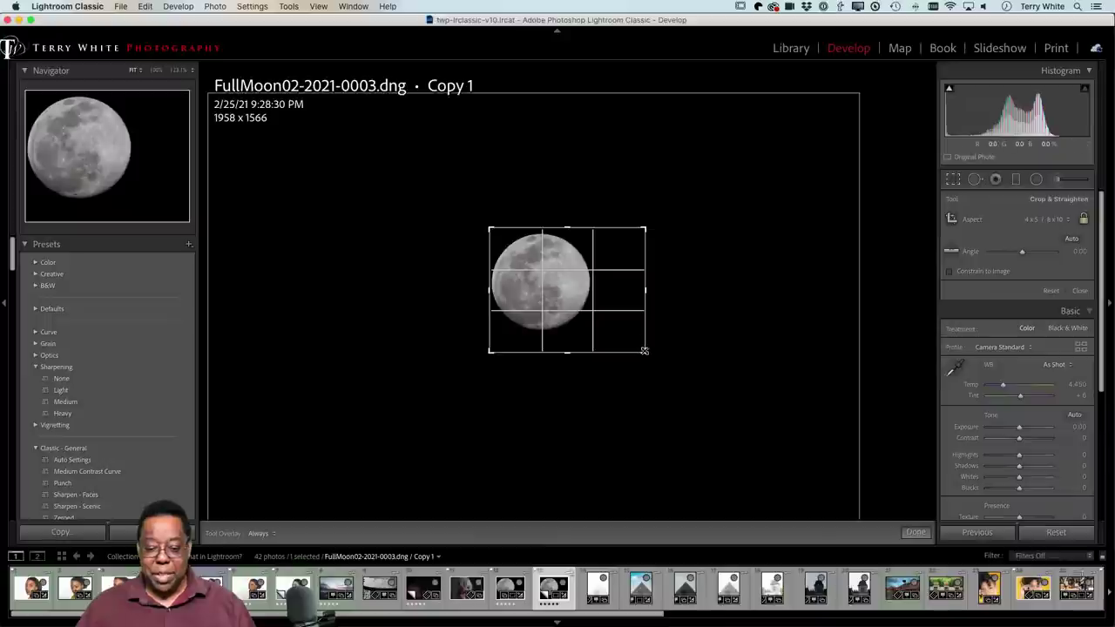
{"action": "left_click_drag", "start_coordinate": [645, 352], "coordinate": [674, 362]}
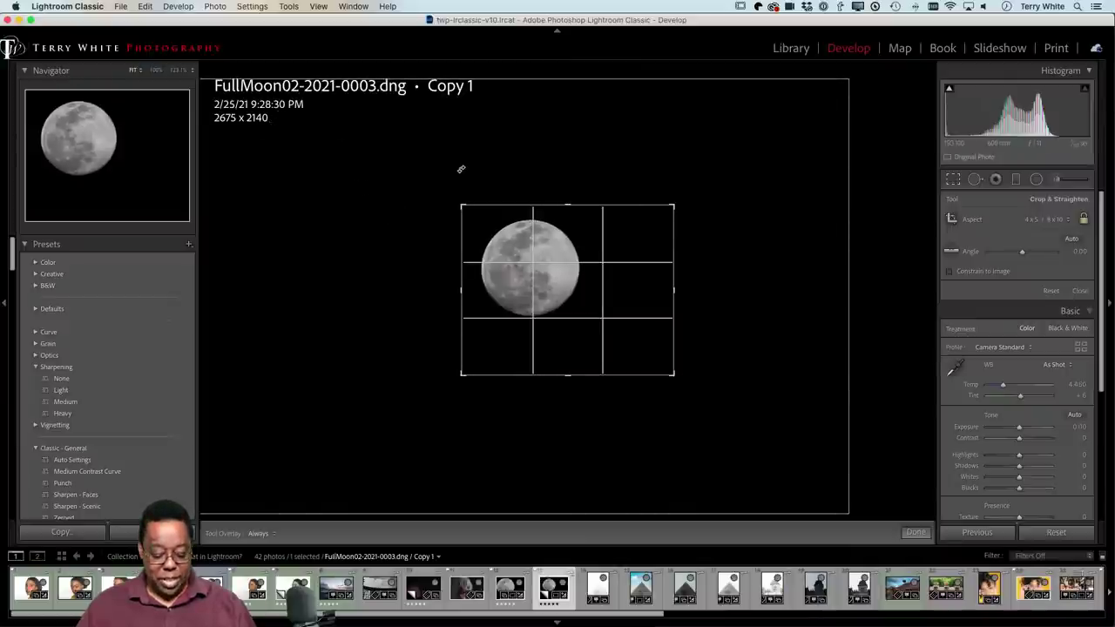
{"action": "key", "text": "d"}
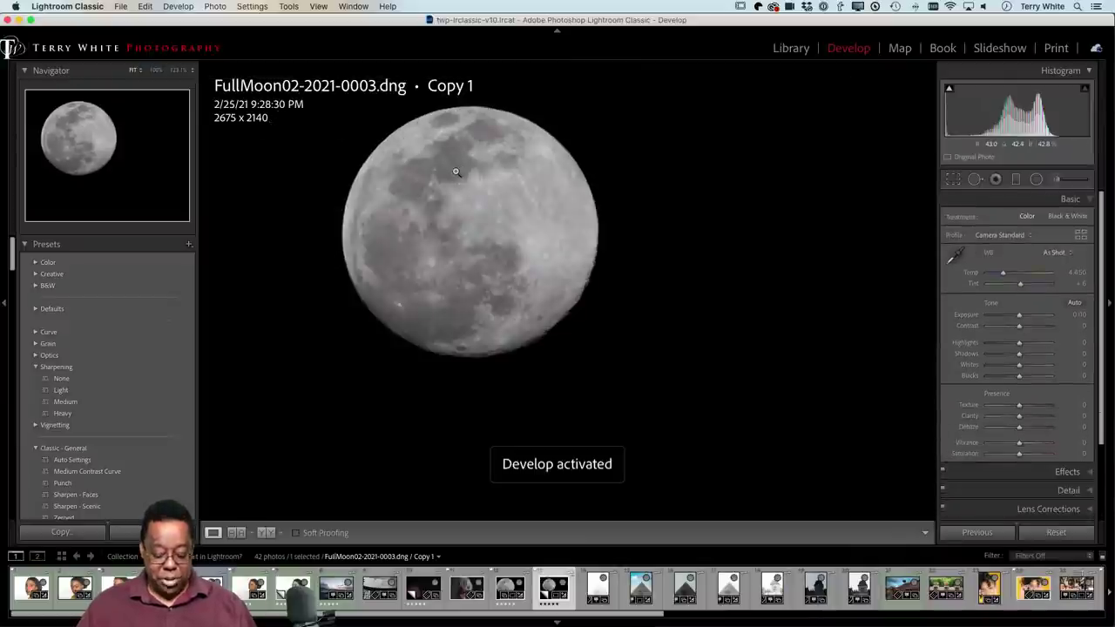
{"action": "key", "text": "g"}
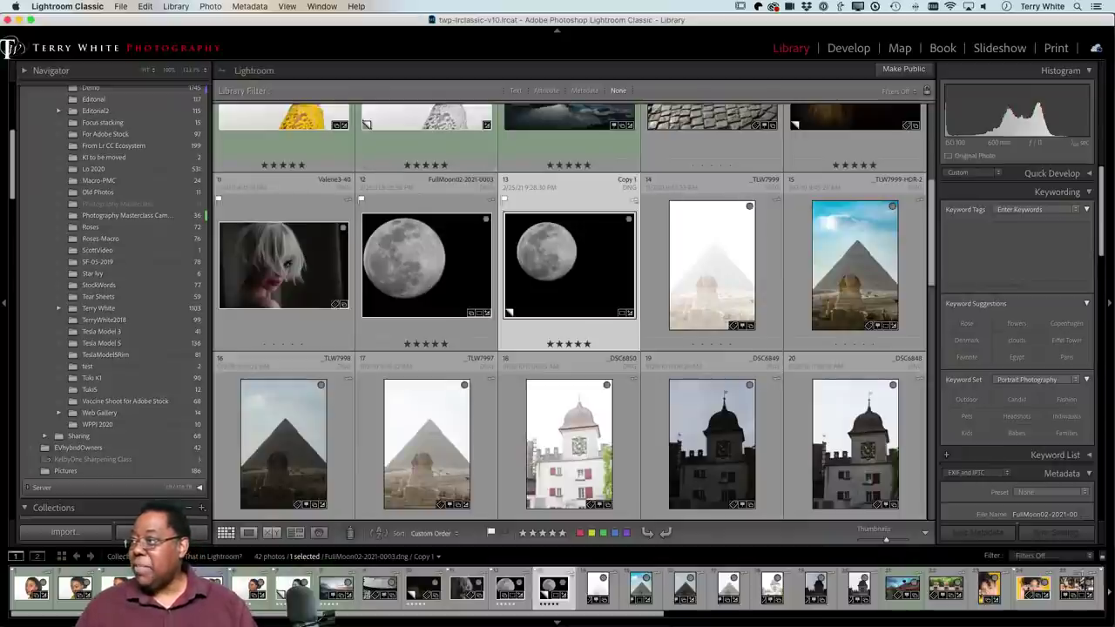
- Open the cobblestone photo _TLW3274.dng (4928 x 3264) in the Develop module
{"action": "key", "text": "shift+f"}
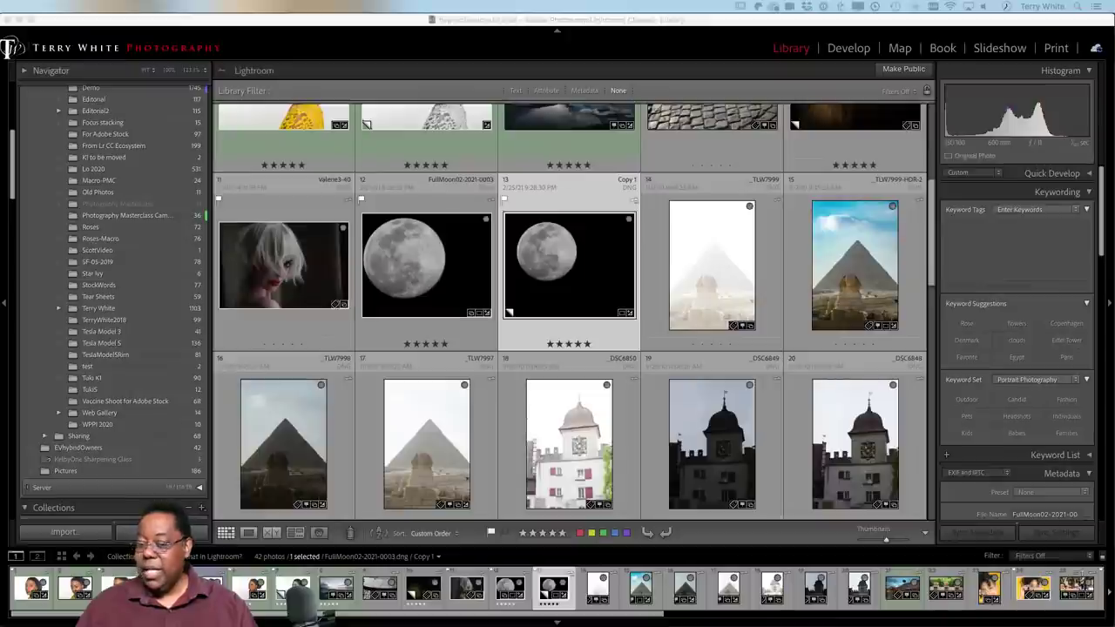
{"action": "scroll", "coordinate": [685, 174], "scroll_direction": "up", "scroll_amount": 5}
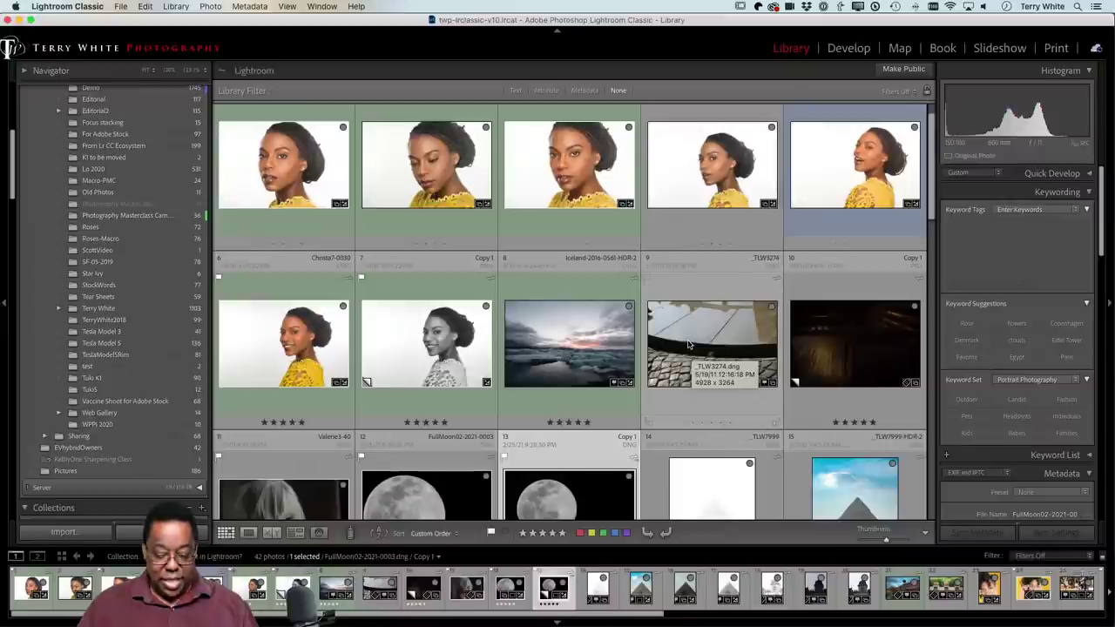
{"action": "key", "text": "d"}
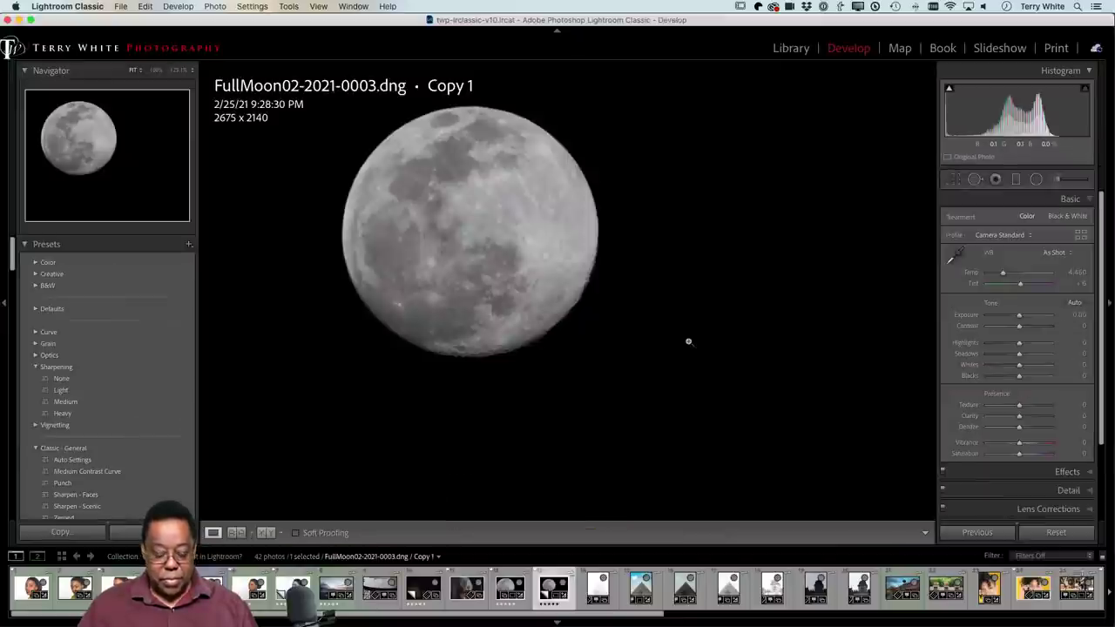
{"action": "key", "text": "g"}
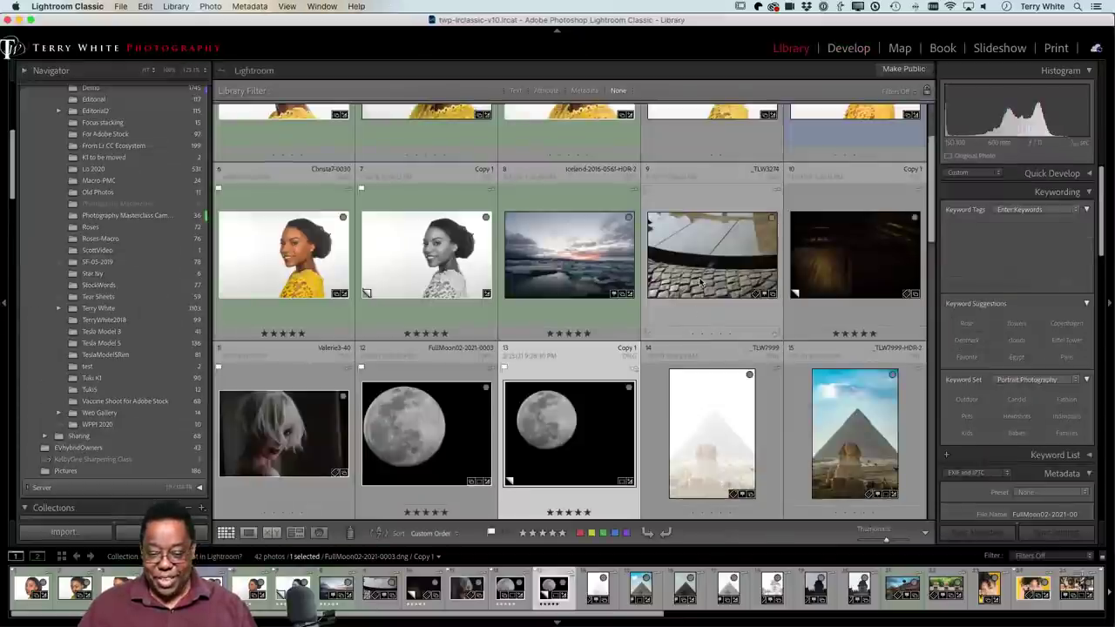
{"action": "left_click", "coordinate": [702, 281]}
{"action": "key", "text": "d"}
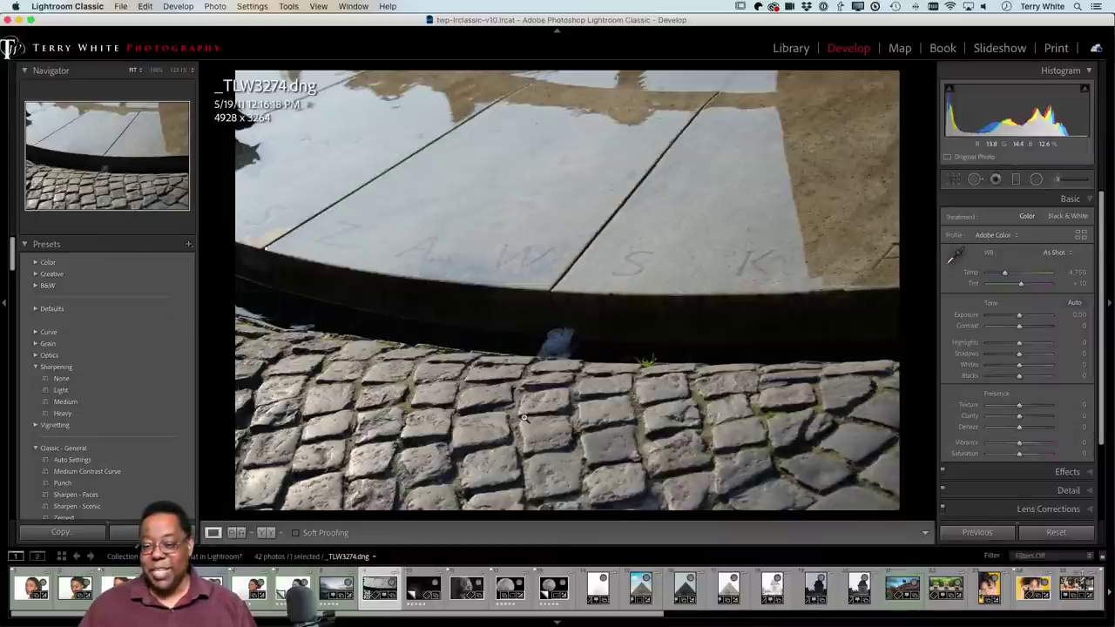
- Start an Adjustment Brush with Exposure 0, Contrast 100 and Clarity 100
{"action": "left_click", "coordinate": [1058, 183]}
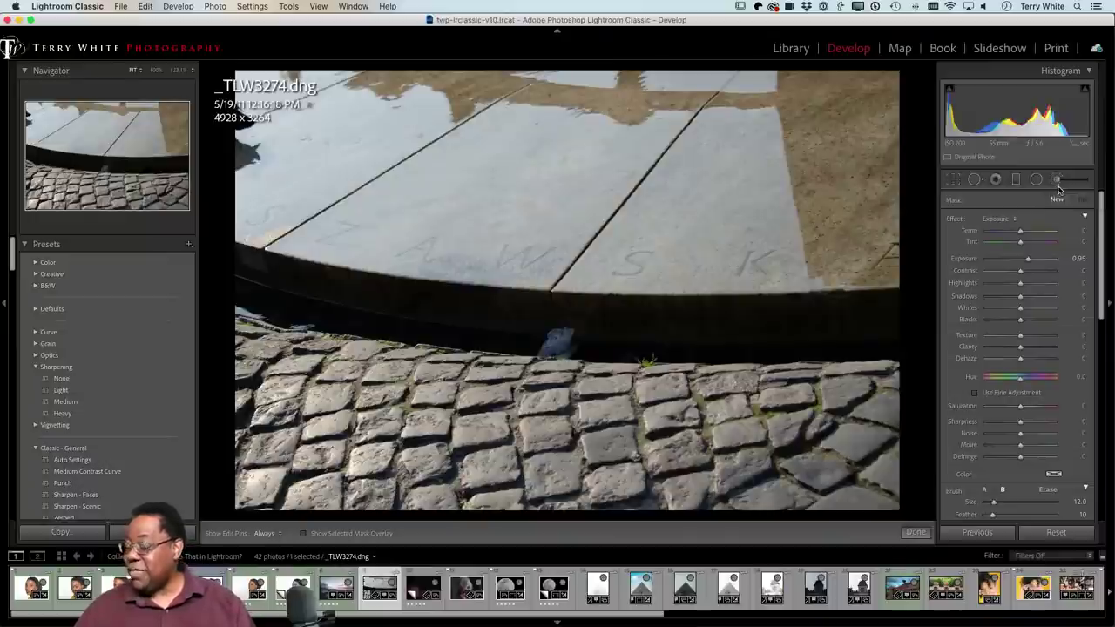
{"action": "double_click", "coordinate": [1026, 260]}
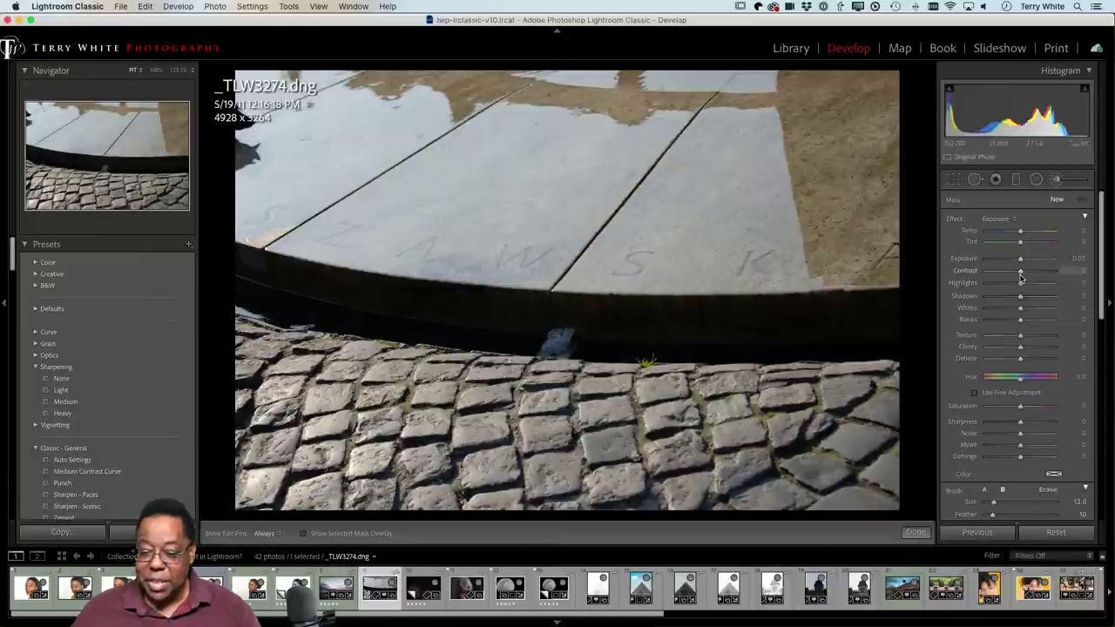
{"action": "left_click_drag", "start_coordinate": [1021, 273], "coordinate": [1066, 273]}
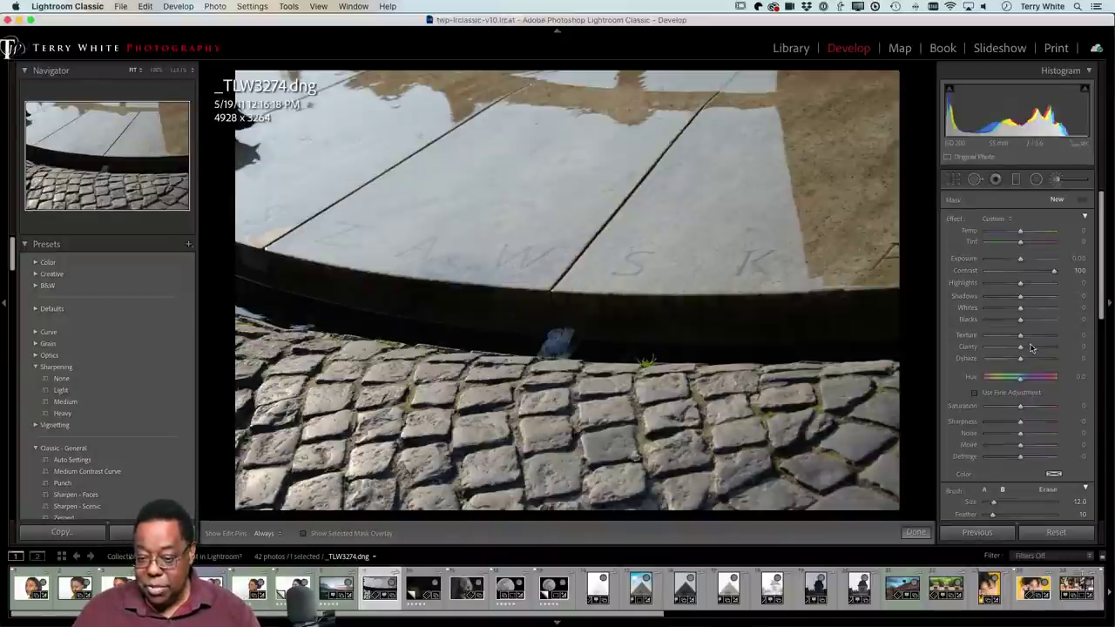
{"action": "left_click_drag", "start_coordinate": [1021, 349], "coordinate": [1066, 348]}
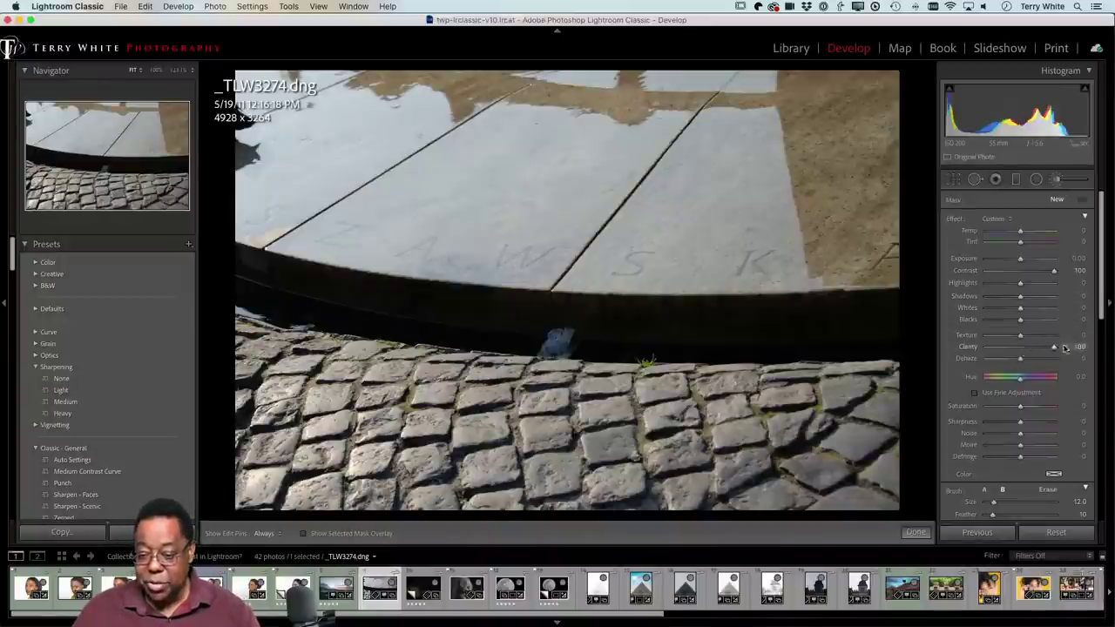
- Paint the Contrast/Clarity 100 brush over the centre, lower-left and lower-right cobblestones
{"action": "key", "text": "h"}
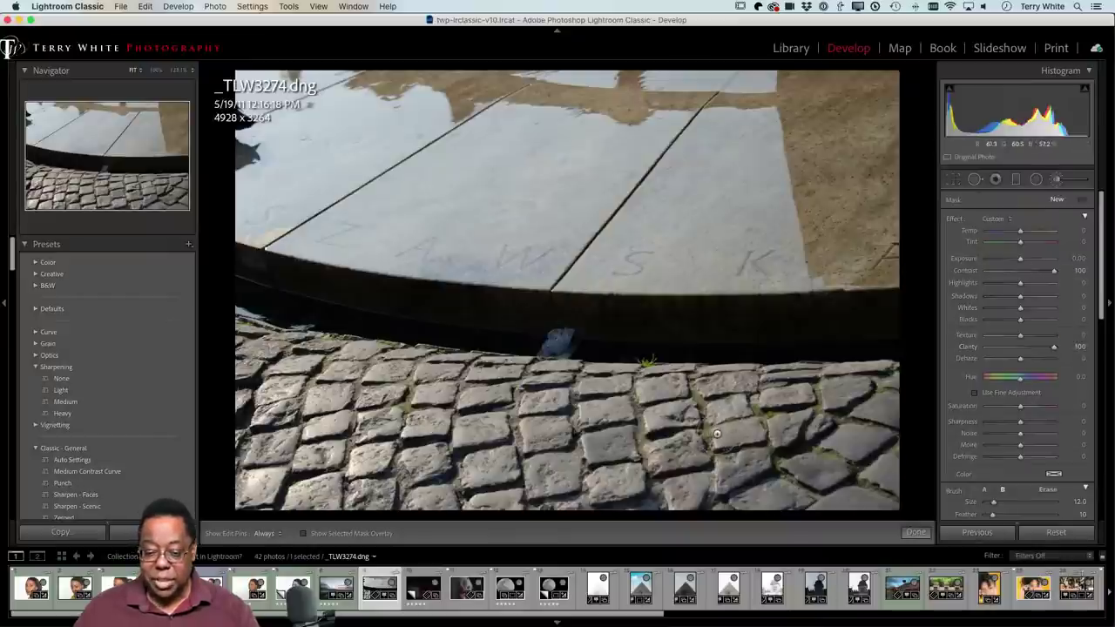
{"action": "mouse_move", "coordinate": [731, 440]}
{"action": "left_mouse_down"}
{"action": "mouse_move", "coordinate": [496, 440]}
{"action": "mouse_move", "coordinate": [740, 501]}
{"action": "left_mouse_up"}
{"action": "mouse_move", "coordinate": [470, 449]}
{"action": "left_mouse_down"}
{"action": "mouse_move", "coordinate": [600, 487]}
{"action": "mouse_move", "coordinate": [231, 492]}
{"action": "mouse_move", "coordinate": [200, 470]}
{"action": "left_mouse_up"}
{"action": "mouse_move", "coordinate": [261, 453]}
{"action": "left_mouse_down"}
{"action": "mouse_move", "coordinate": [256, 418]}
{"action": "mouse_move", "coordinate": [309, 396]}
{"action": "mouse_move", "coordinate": [253, 361]}
{"action": "mouse_move", "coordinate": [366, 357]}
{"action": "mouse_move", "coordinate": [645, 396]}
{"action": "mouse_move", "coordinate": [357, 435]}
{"action": "mouse_move", "coordinate": [348, 405]}
{"action": "left_mouse_up"}
{"action": "mouse_move", "coordinate": [427, 470]}
{"action": "left_mouse_down"}
{"action": "mouse_move", "coordinate": [740, 457]}
{"action": "mouse_move", "coordinate": [897, 500]}
{"action": "mouse_move", "coordinate": [845, 445]}
{"action": "mouse_move", "coordinate": [792, 411]}
{"action": "mouse_move", "coordinate": [879, 385]}
{"action": "mouse_move", "coordinate": [610, 374]}
{"action": "mouse_move", "coordinate": [723, 366]}
{"action": "mouse_move", "coordinate": [461, 392]}
{"action": "mouse_move", "coordinate": [779, 435]}
{"action": "mouse_move", "coordinate": [661, 487]}
{"action": "mouse_move", "coordinate": [535, 510]}
{"action": "left_mouse_up"}
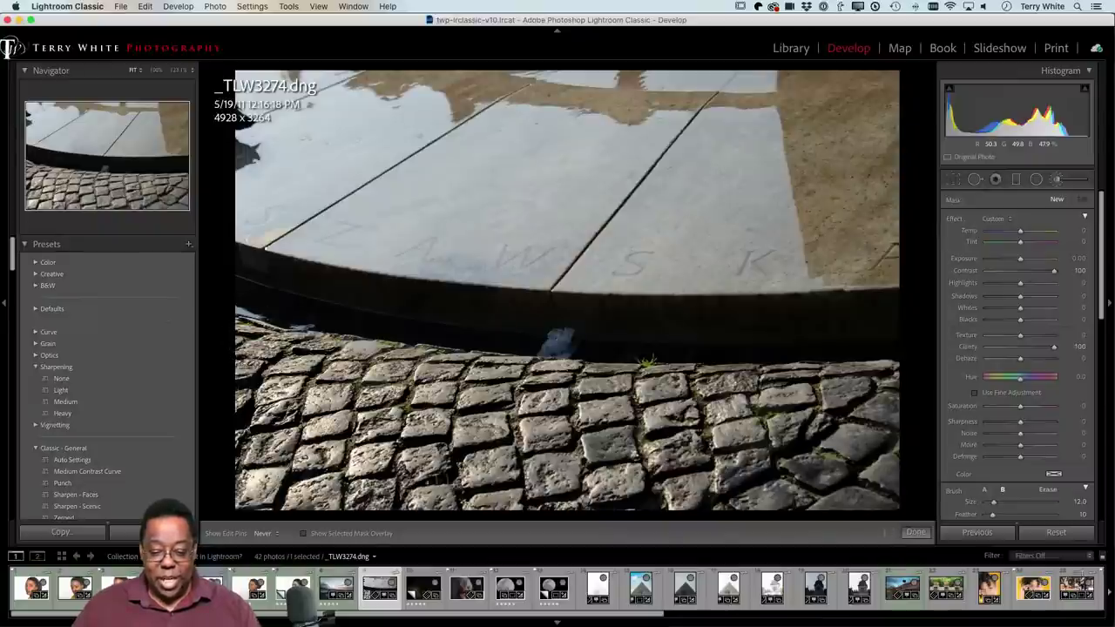
{"action": "left_click_drag", "start_coordinate": [736, 433], "coordinate": [746, 478]}
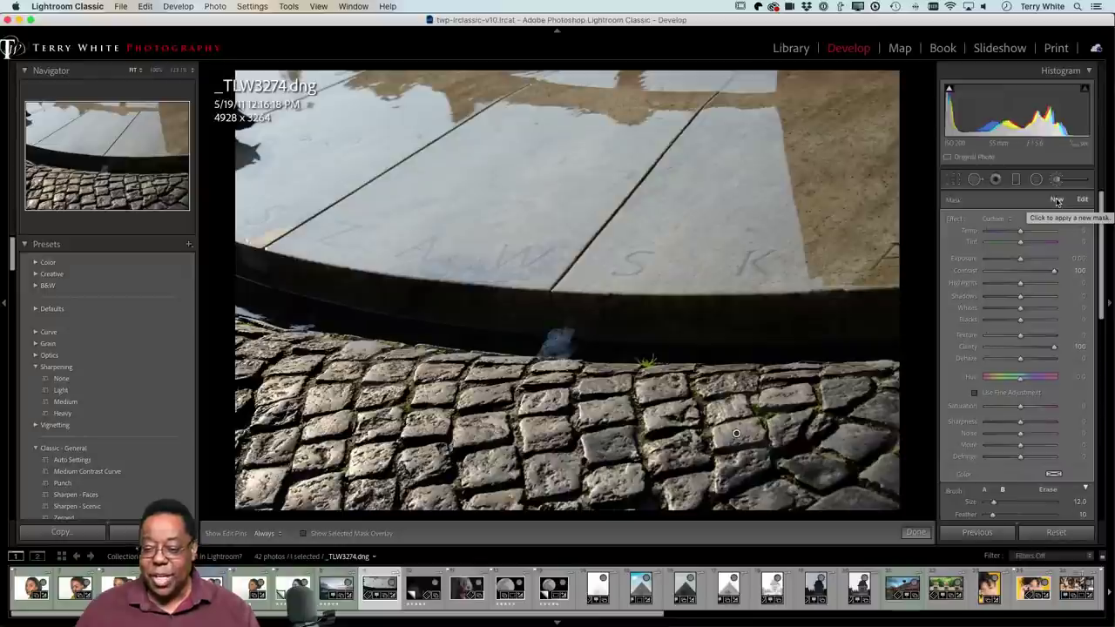
- Add a new brush stroke along the lower and upper cobblestone rows
{"action": "left_click", "coordinate": [1056, 200]}
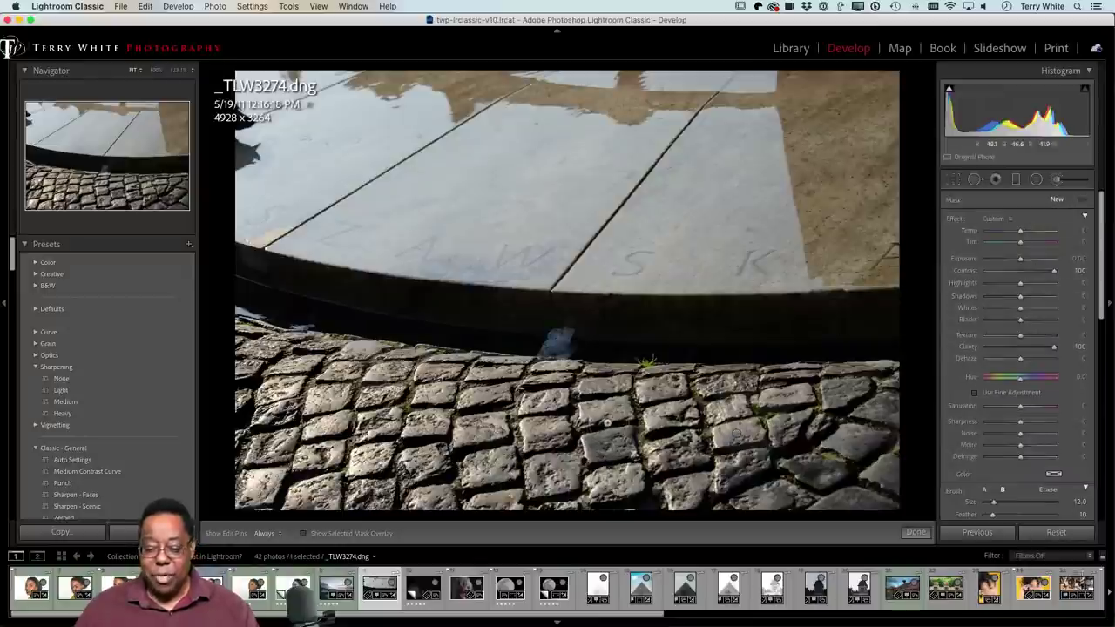
{"action": "key", "text": "h"}
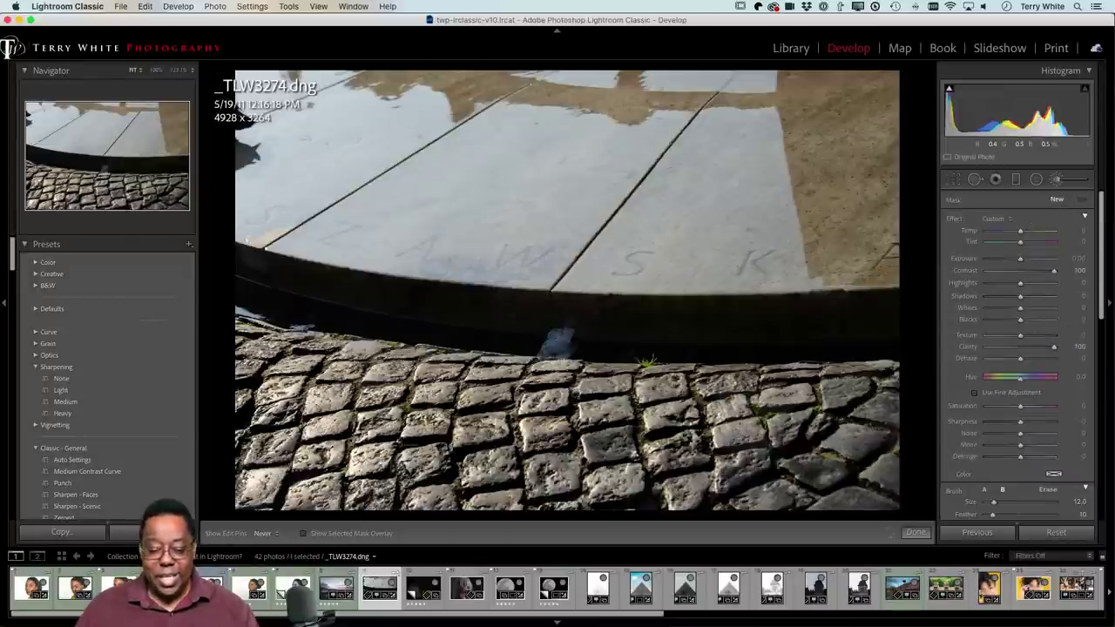
{"action": "mouse_move", "coordinate": [223, 479]}
{"action": "left_mouse_down"}
{"action": "mouse_move", "coordinate": [366, 492]}
{"action": "mouse_move", "coordinate": [801, 474]}
{"action": "mouse_move", "coordinate": [884, 427]}
{"action": "mouse_move", "coordinate": [601, 448]}
{"action": "left_mouse_up"}
{"action": "mouse_move", "coordinate": [880, 410]}
{"action": "left_mouse_down"}
{"action": "mouse_move", "coordinate": [784, 388]}
{"action": "mouse_move", "coordinate": [392, 405]}
{"action": "mouse_move", "coordinate": [801, 470]}
{"action": "mouse_move", "coordinate": [610, 383]}
{"action": "mouse_move", "coordinate": [492, 366]}
{"action": "mouse_move", "coordinate": [261, 404]}
{"action": "mouse_move", "coordinate": [383, 444]}
{"action": "mouse_move", "coordinate": [279, 453]}
{"action": "mouse_move", "coordinate": [836, 453]}
{"action": "mouse_move", "coordinate": [514, 461]}
{"action": "left_mouse_up"}
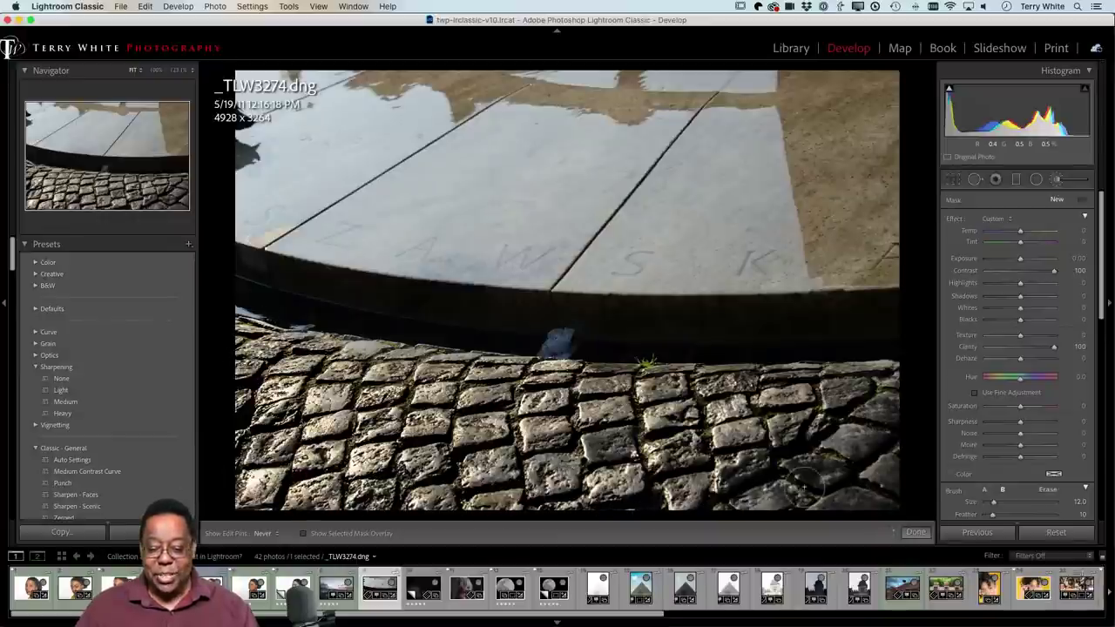
{"action": "key", "text": "h"}
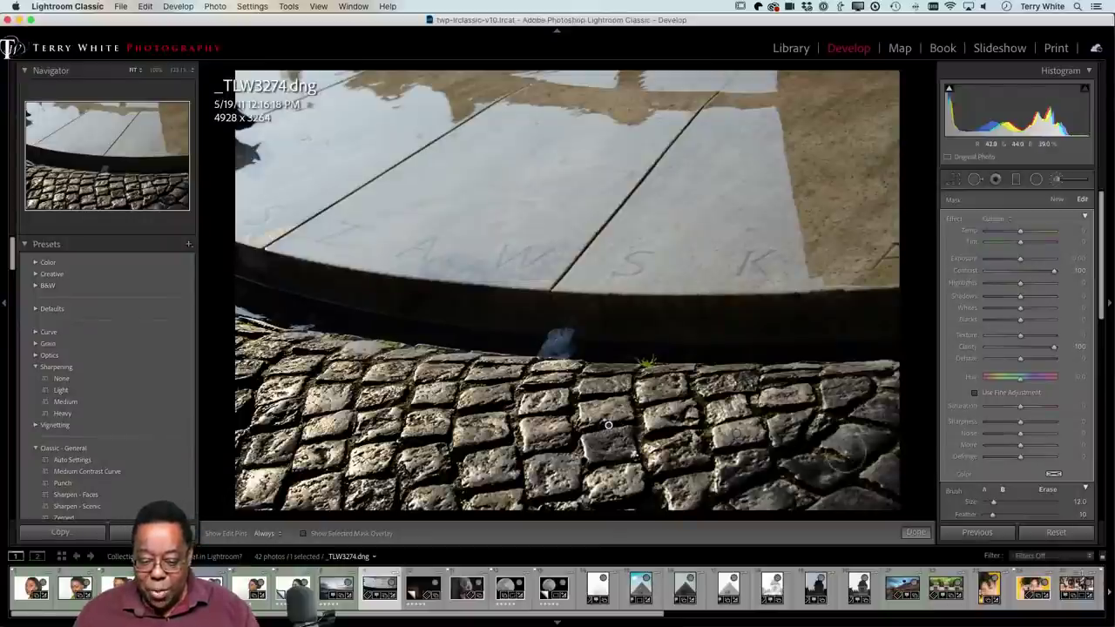
- Reopen the Adjustment Brush and select the existing cobblestone adjustment pin
{"action": "left_click", "coordinate": [1061, 180]}
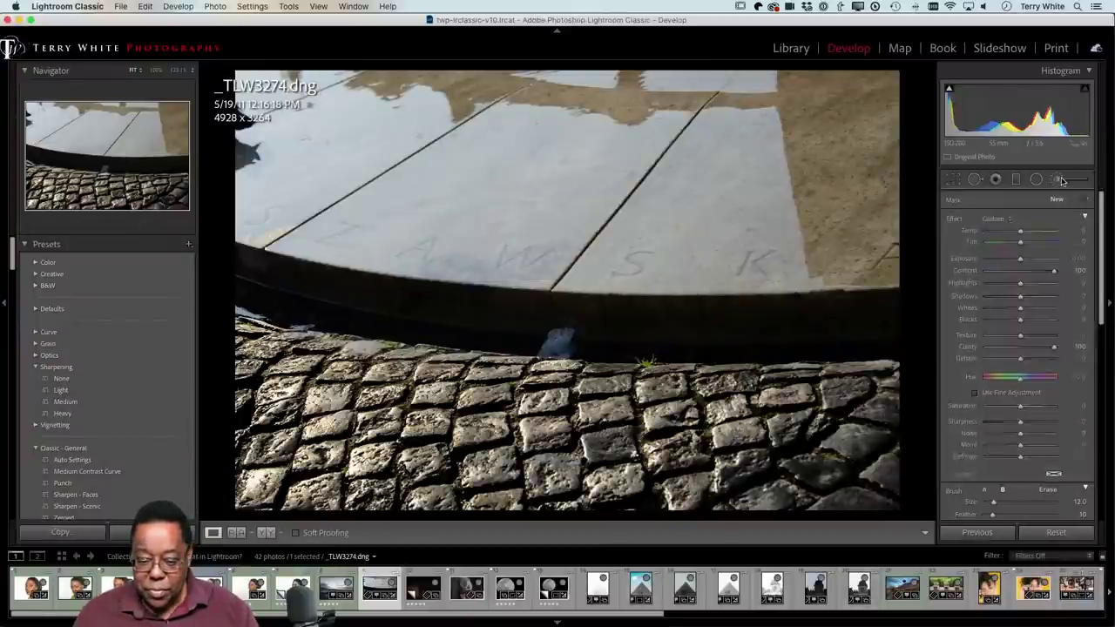
{"action": "left_click", "coordinate": [1061, 181]}
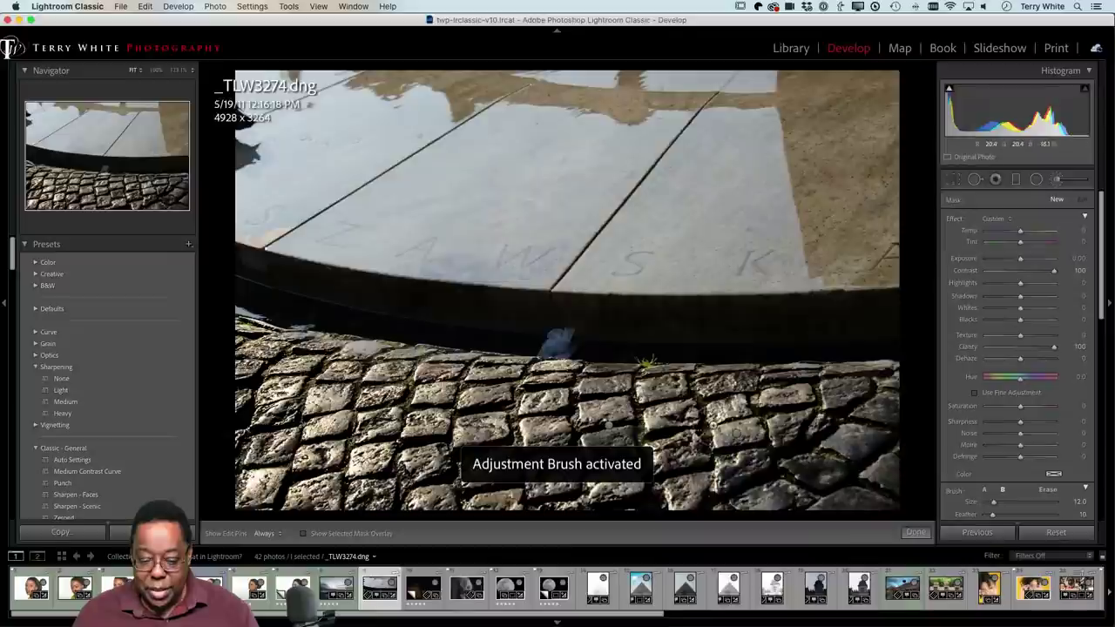
{"action": "key", "text": "alt"}
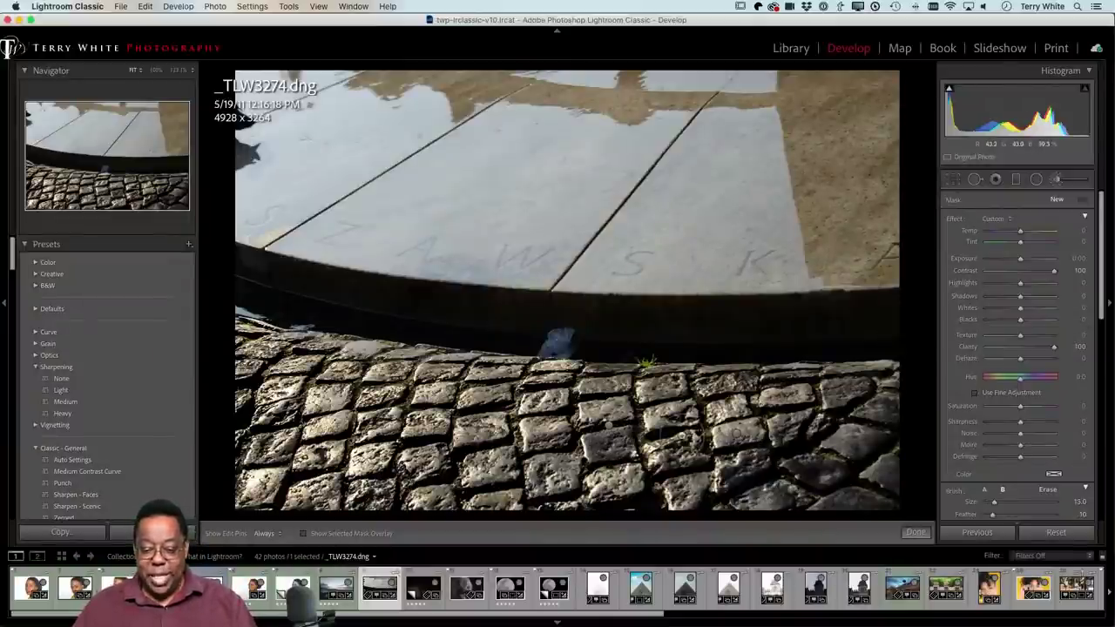
{"action": "mouse_move", "coordinate": [609, 426]}
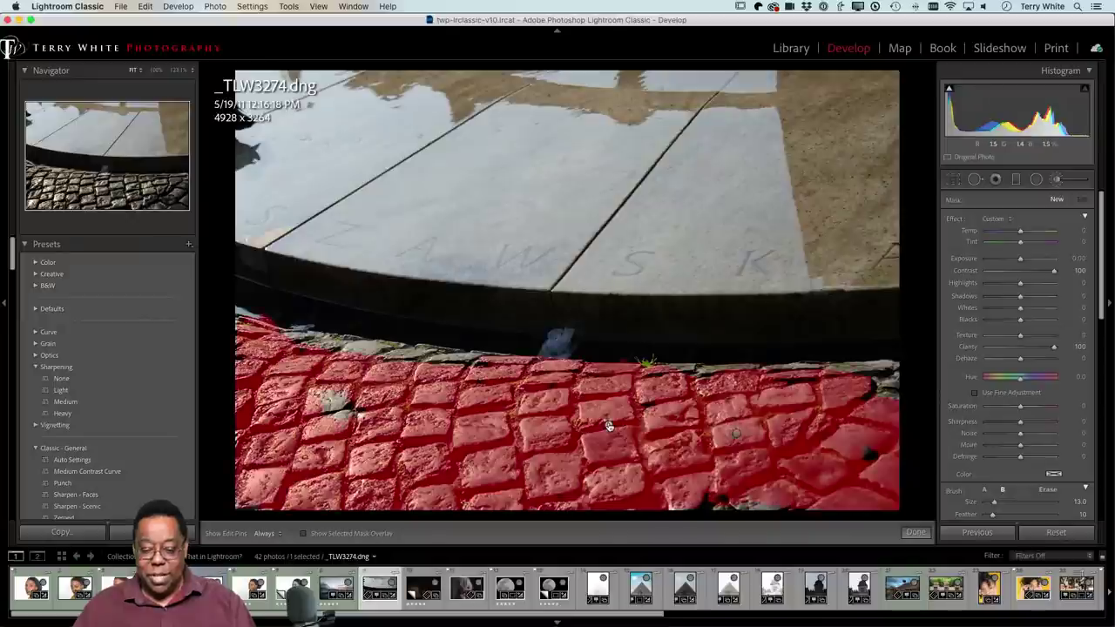
{"action": "left_click", "coordinate": [608, 426]}
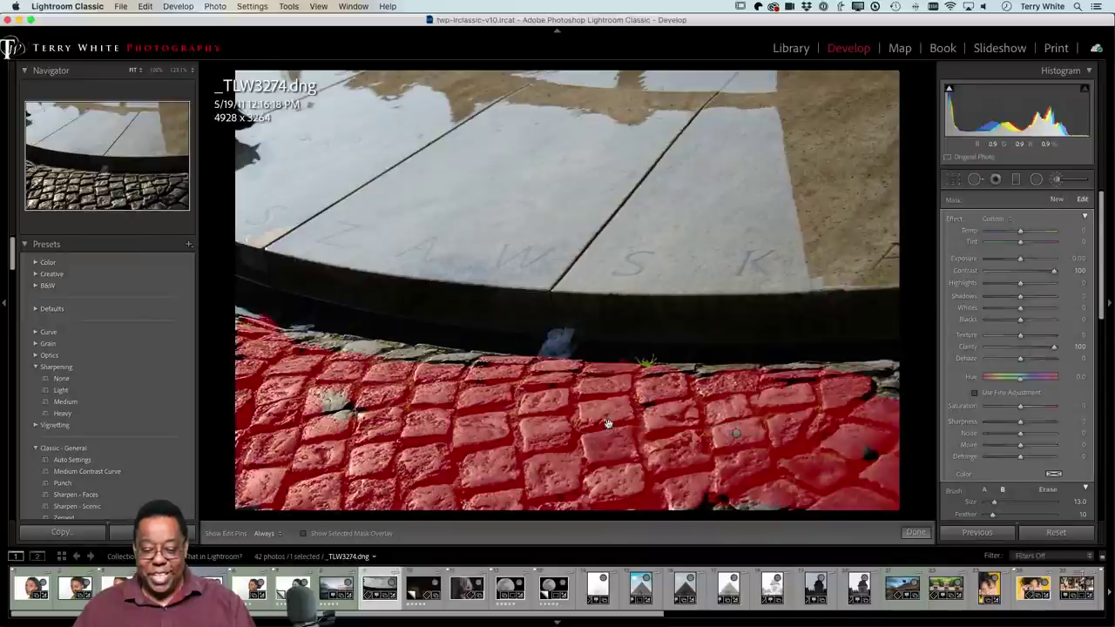
- Toggle the edit pins off and on repeatedly to view the photo without them
{"action": "key", "text": "h"}
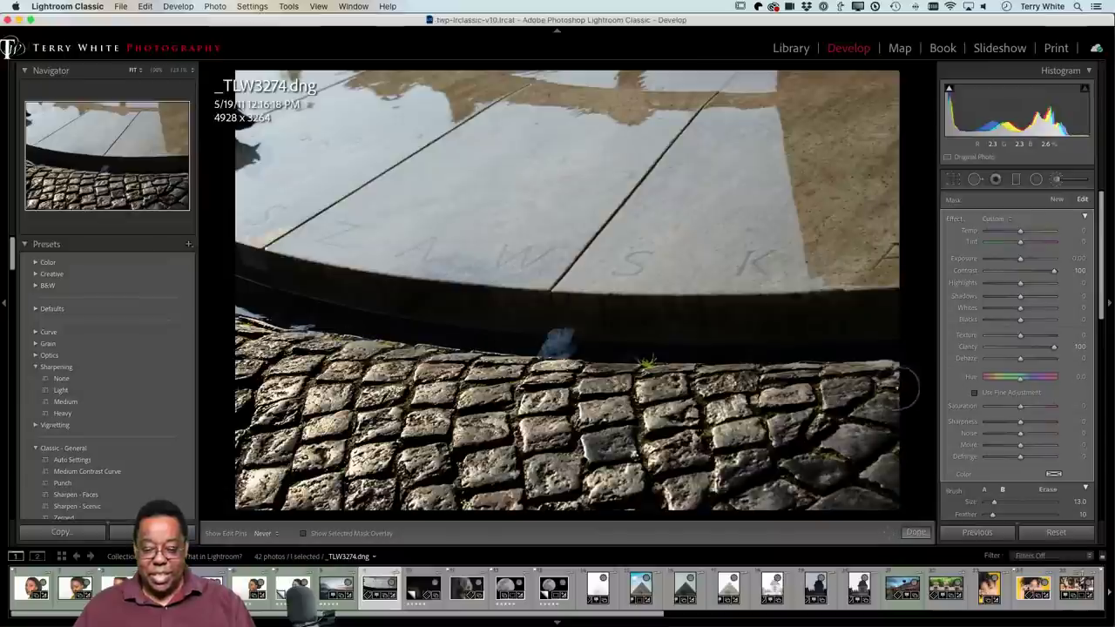
{"action": "key", "text": "h"}
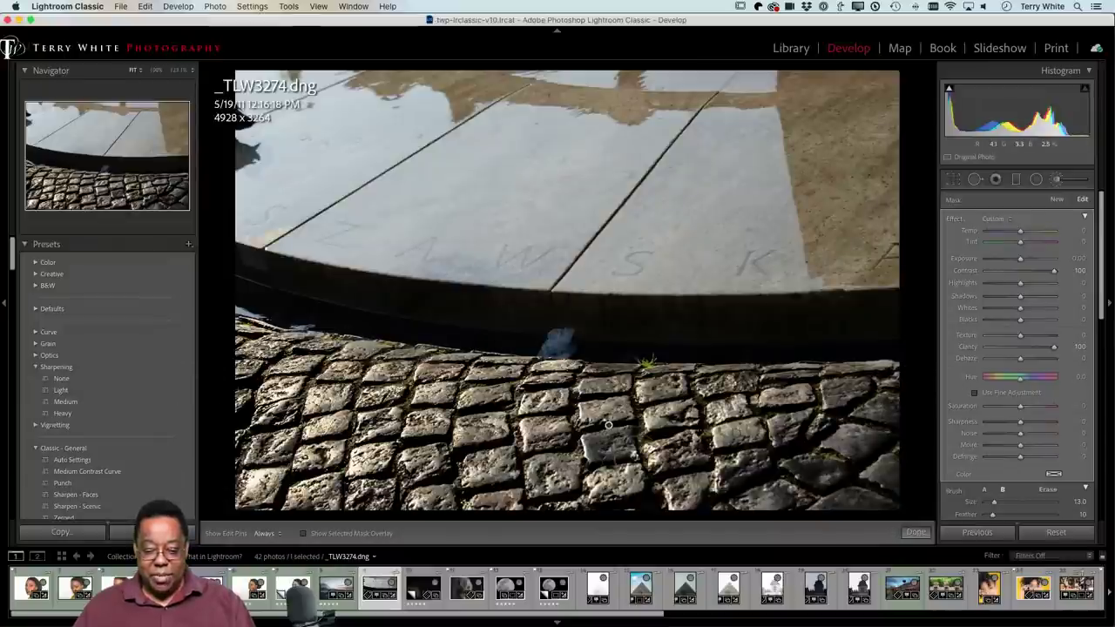
{"action": "mouse_move", "coordinate": [607, 425]}
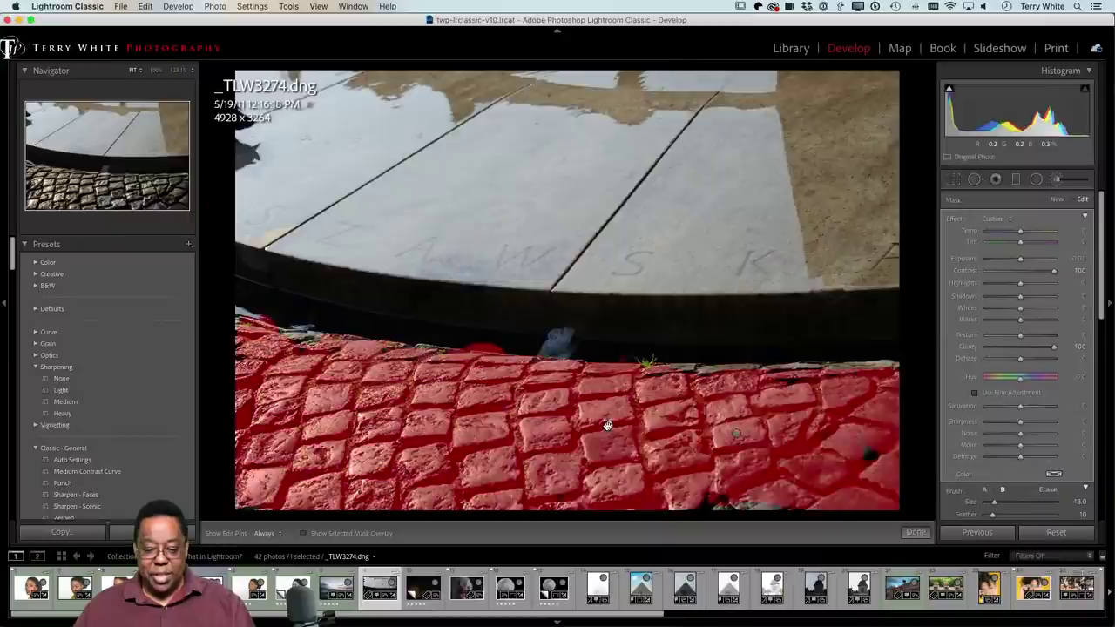
{"action": "key", "text": "h"}
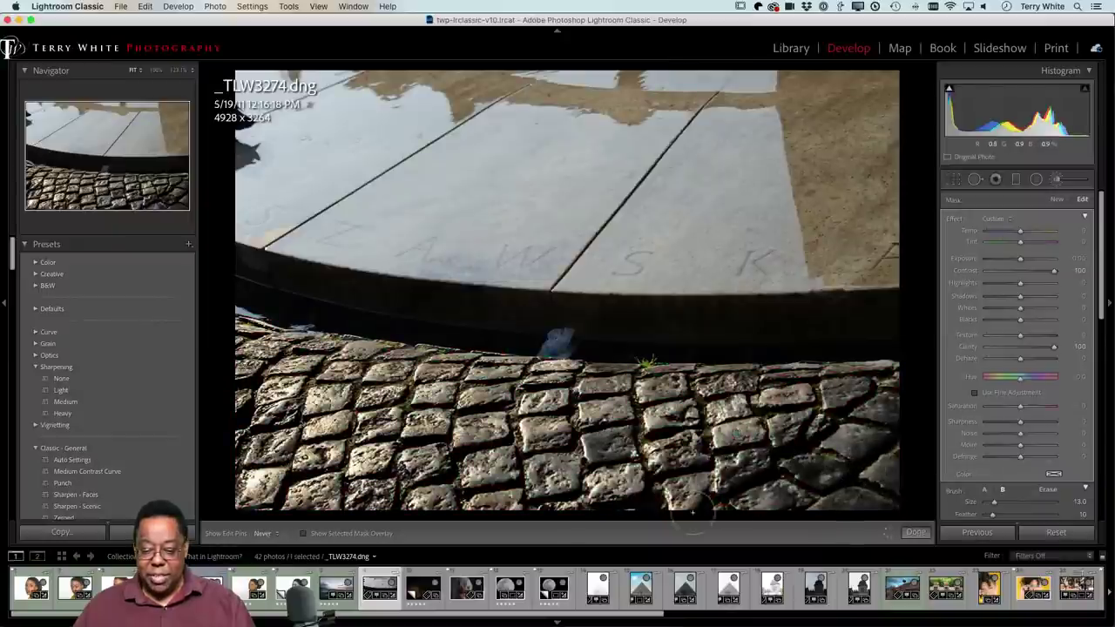
{"action": "key", "text": "h"}
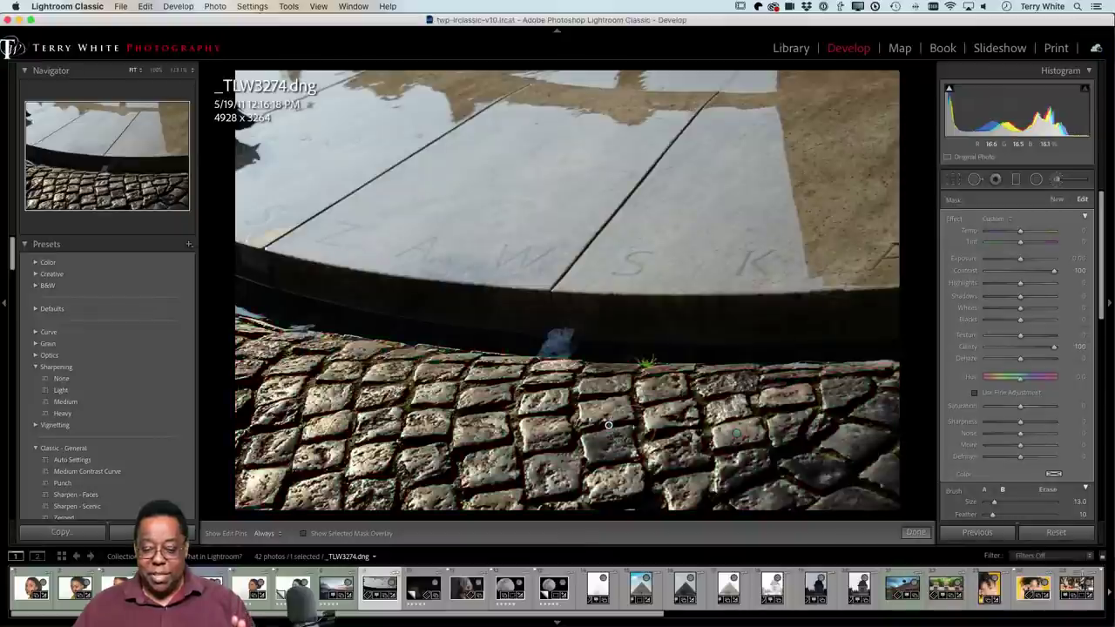
{"action": "key", "text": "h"}
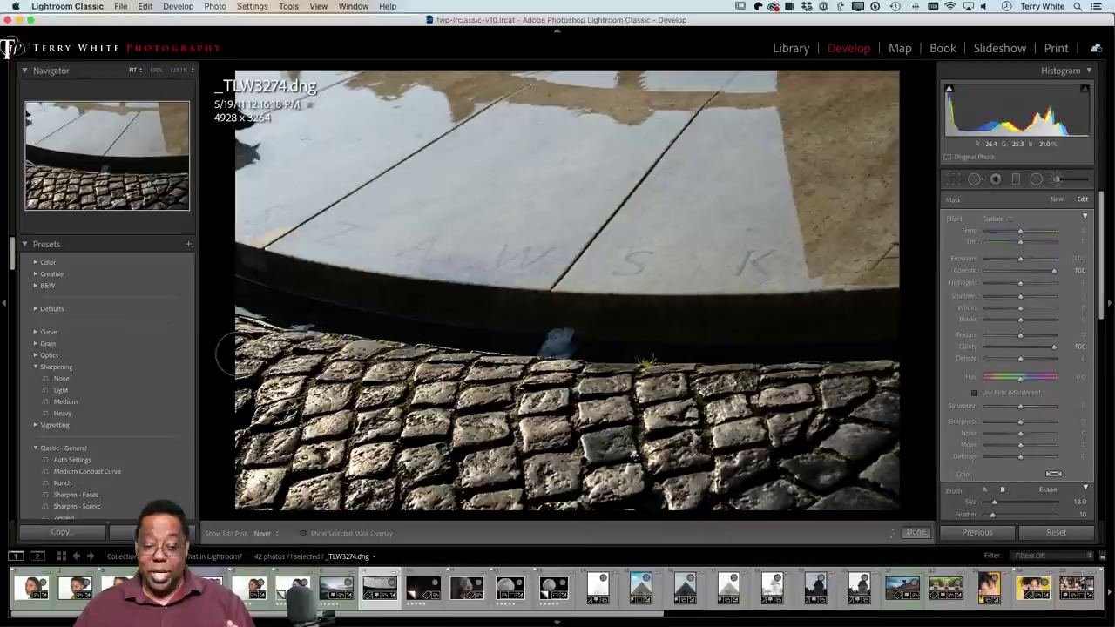
{"action": "key", "text": "h"}
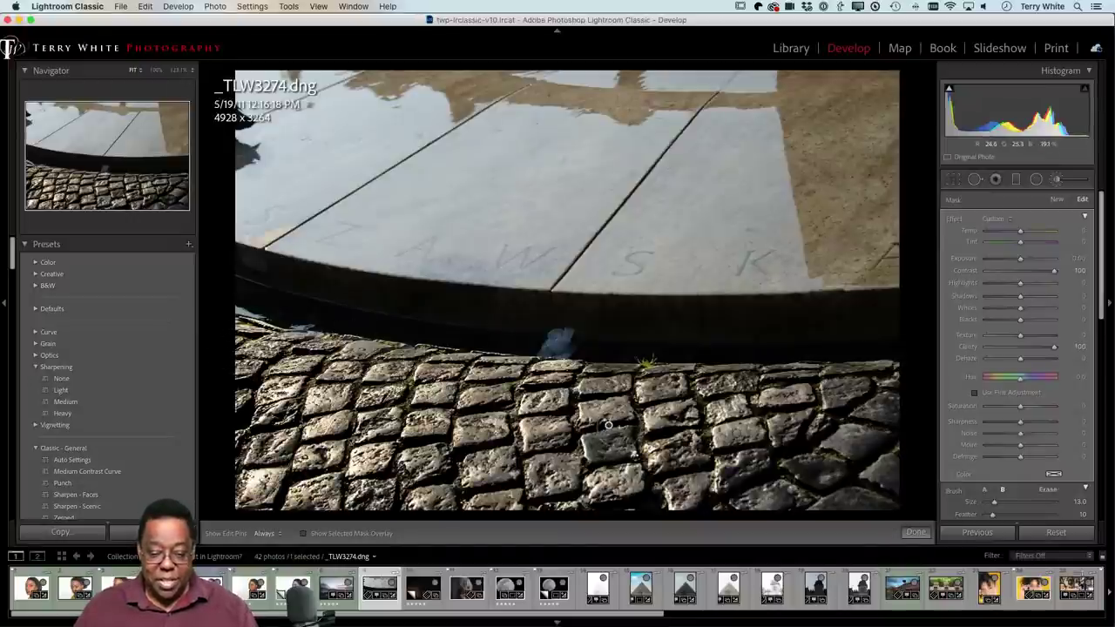
- Toggle the mask overlay to see which cobblestone areas the brush covers
{"action": "key", "text": "o"}
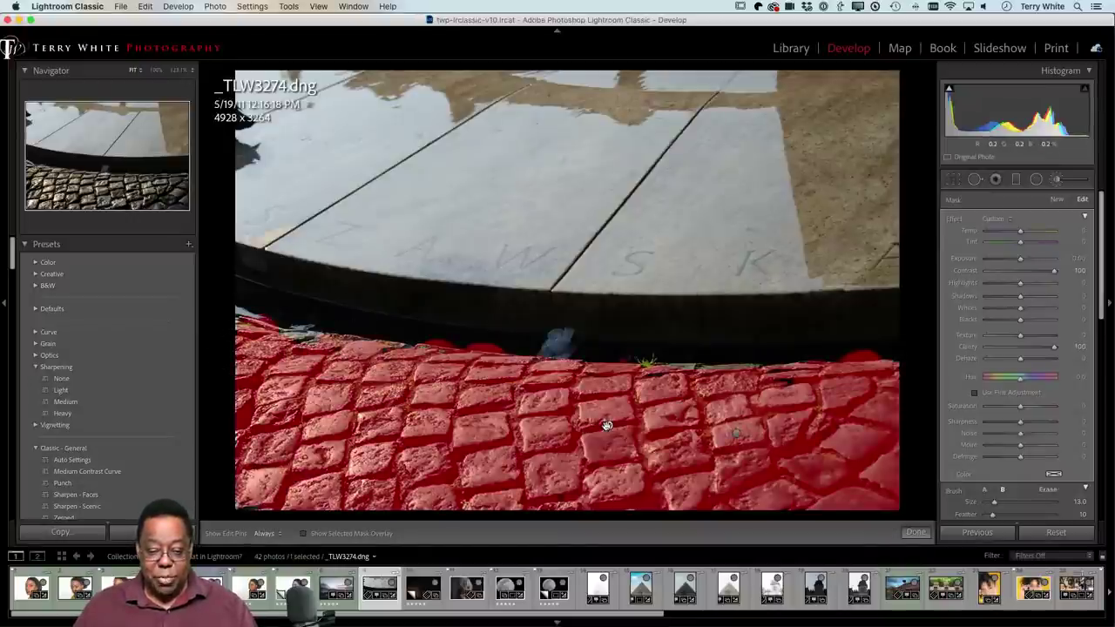
{"action": "key", "text": "o"}
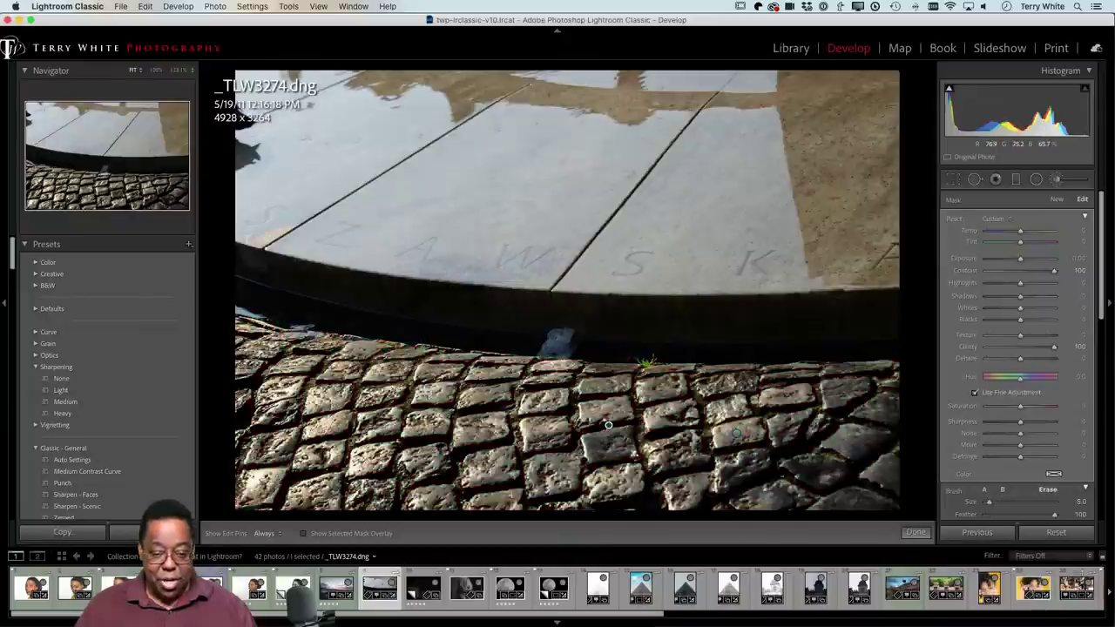
{"action": "key", "text": "h"}
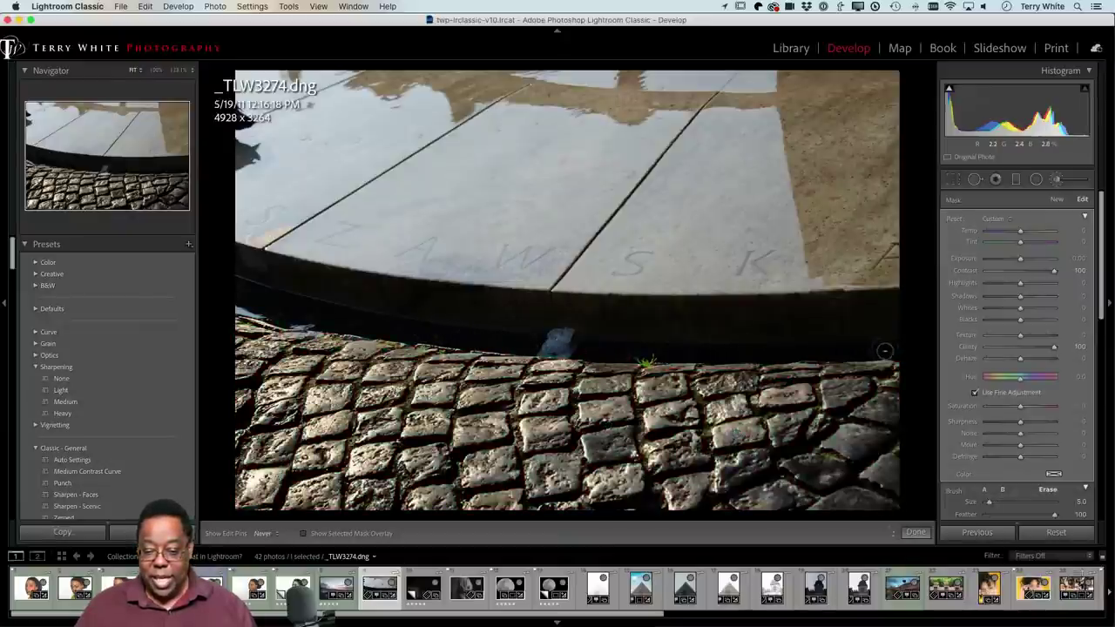
{"action": "key", "text": "h"}
{"action": "scroll", "coordinate": [608, 425], "scroll_direction": "up", "scroll_amount": 8}
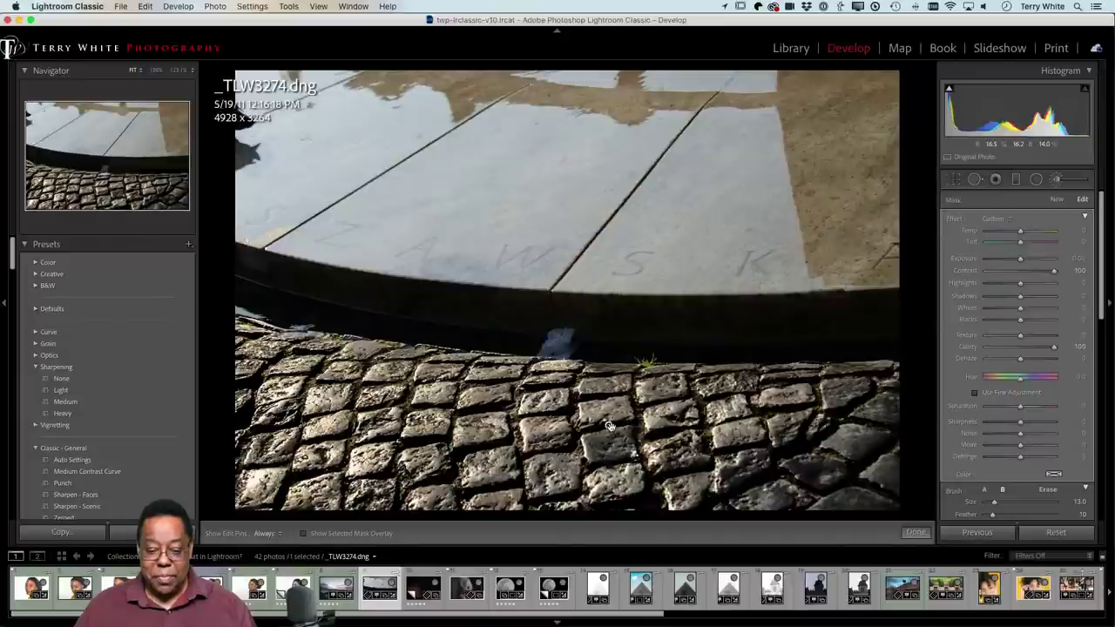
{"action": "key", "text": "o"}
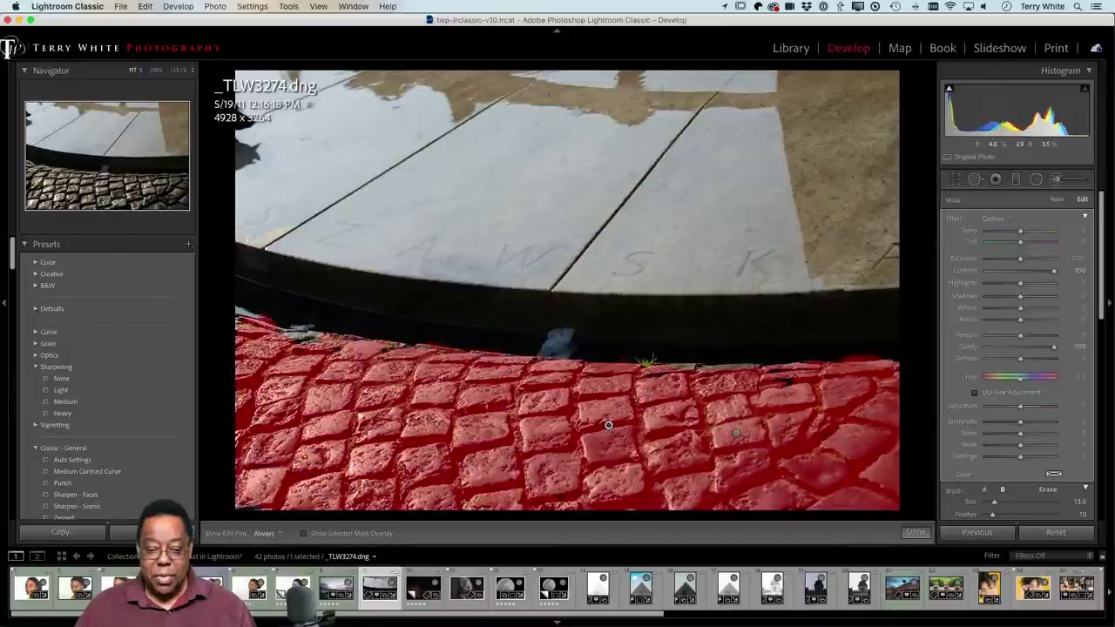
{"action": "key", "text": "h"}
{"action": "key", "text": "h"}
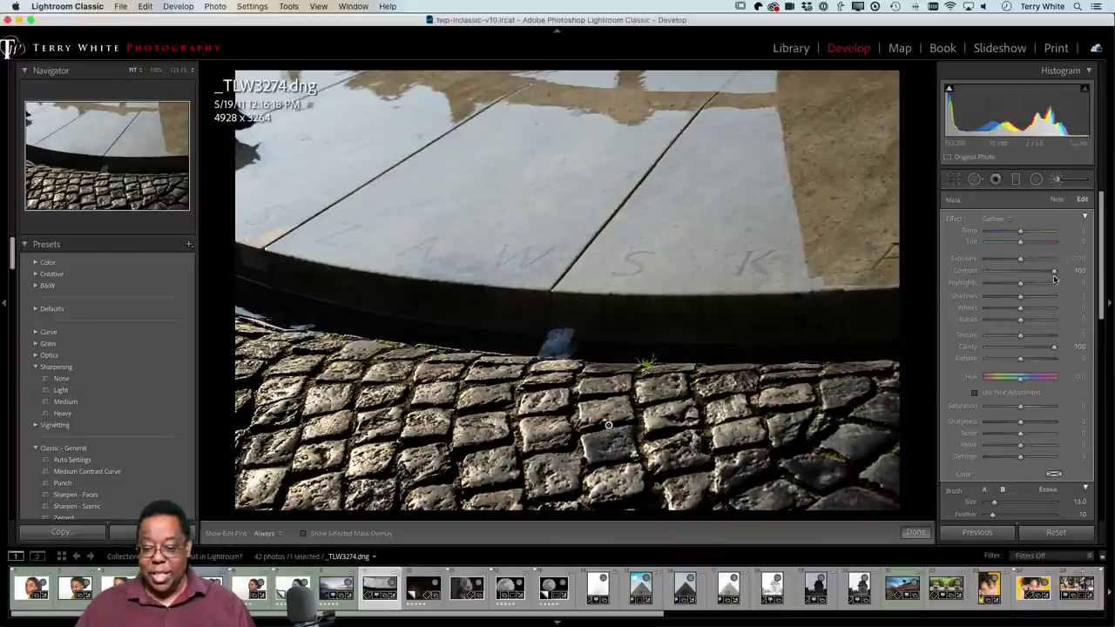
- Lower the cobblestone brush's Contrast to 72 and Clarity to 81
{"action": "left_click_drag", "start_coordinate": [1054, 272], "coordinate": [1042, 277]}
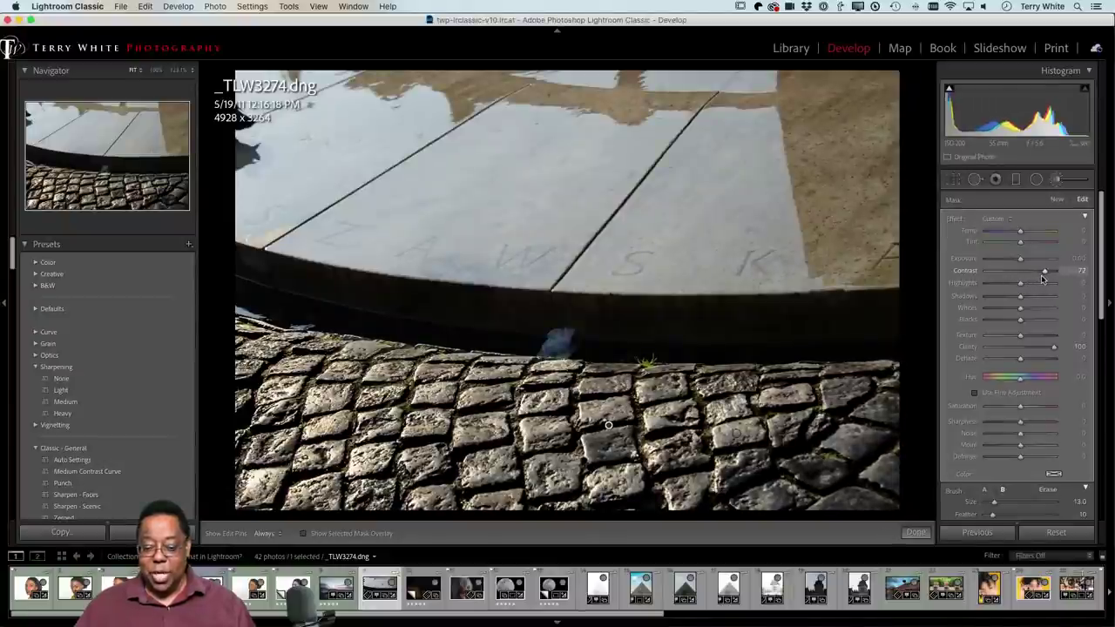
{"action": "mouse_move", "coordinate": [1054, 347]}
{"action": "left_mouse_down"}
{"action": "mouse_move", "coordinate": [1031, 351]}
{"action": "mouse_move", "coordinate": [1048, 346]}
{"action": "left_mouse_up"}
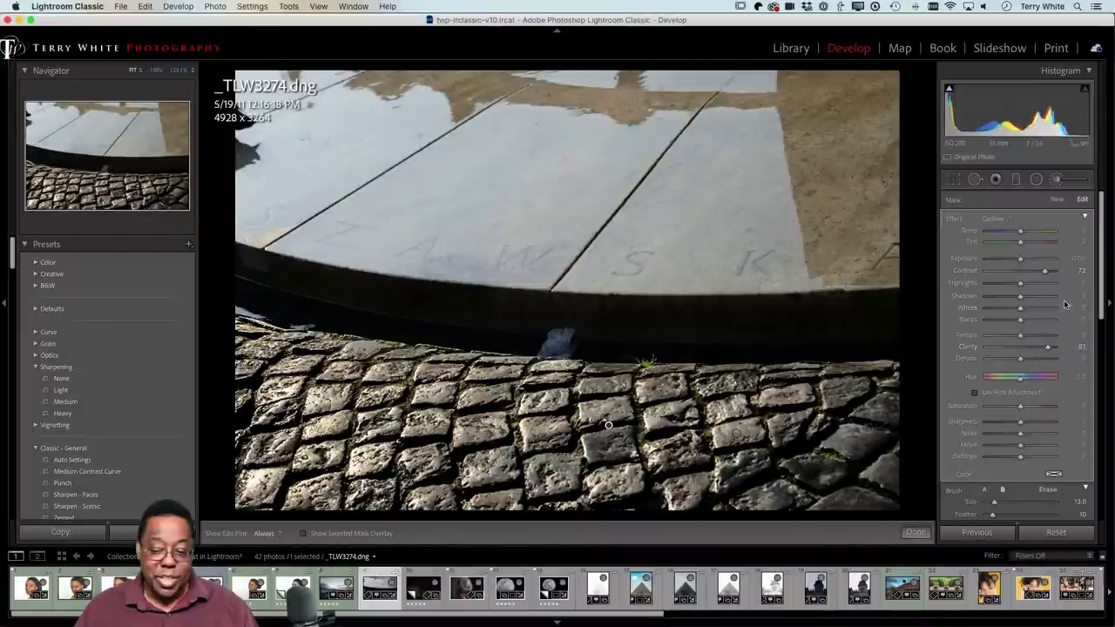
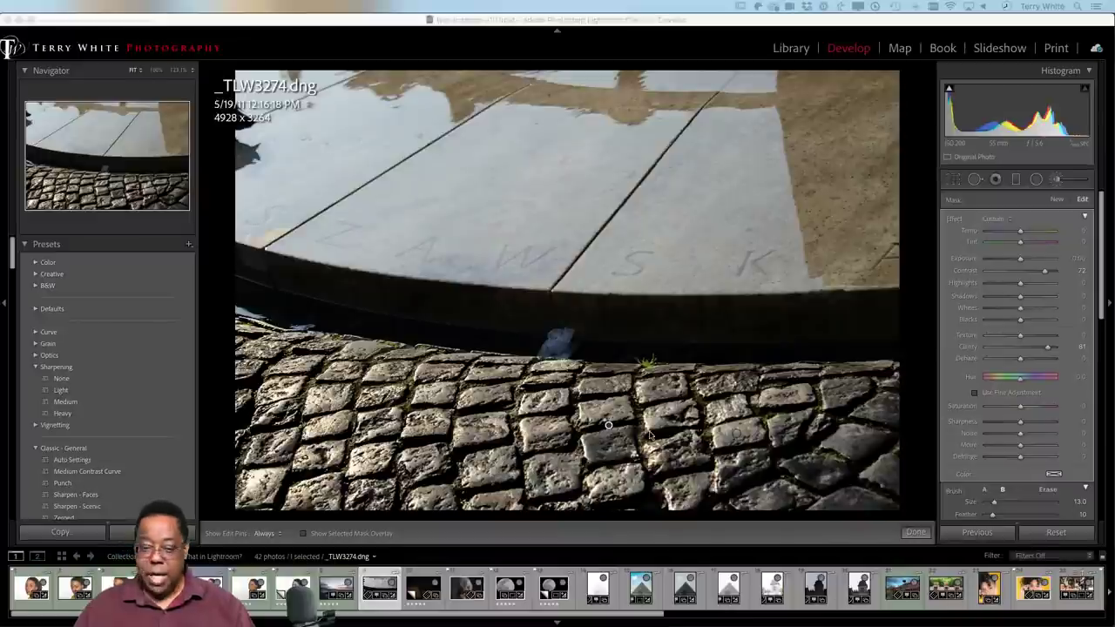
- Return to the Library grid of the collection's photos
{"action": "mouse_move", "coordinate": [596, 25]}
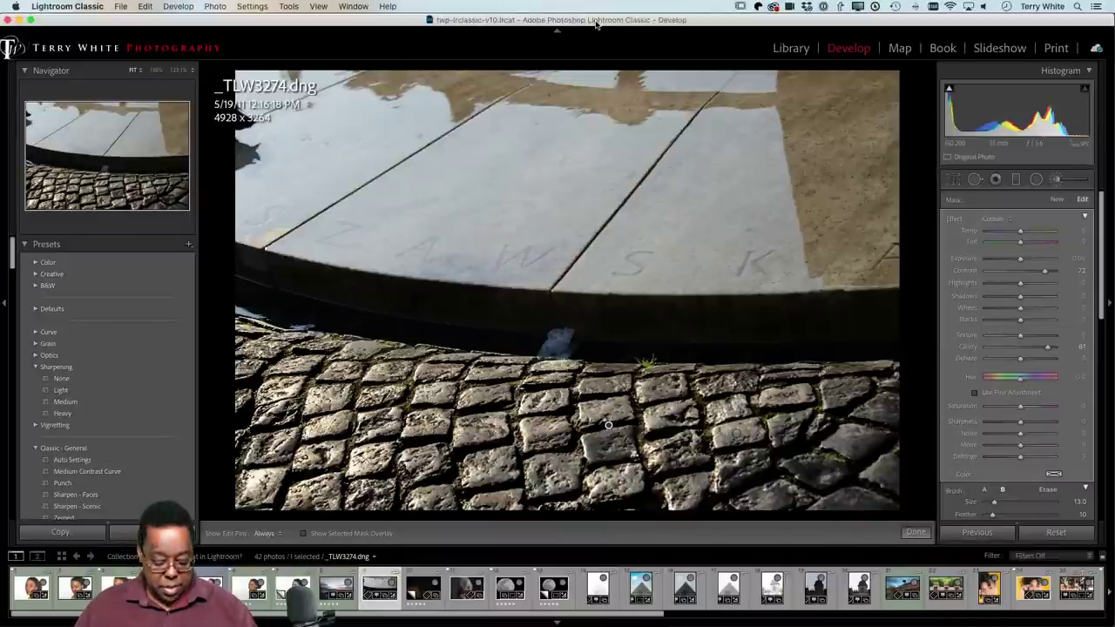
{"action": "key", "text": "g"}
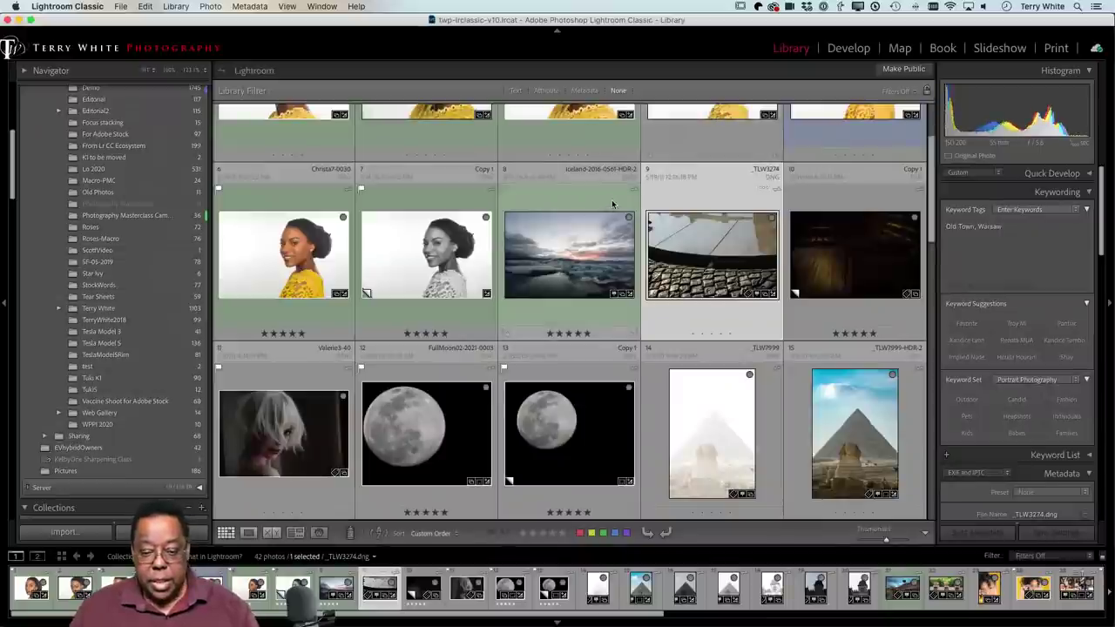
- Open Iceland-2016-0561-HDR-2 in Develop and reset its Whites and Blacks to 0
{"action": "left_click", "coordinate": [582, 257]}
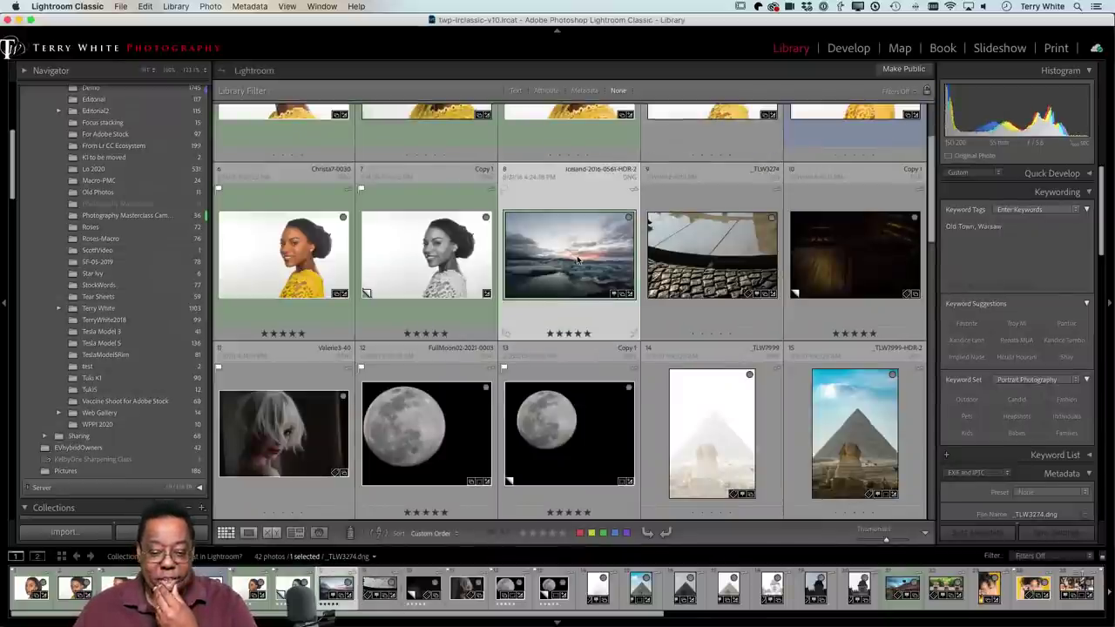
{"action": "key", "text": "d"}
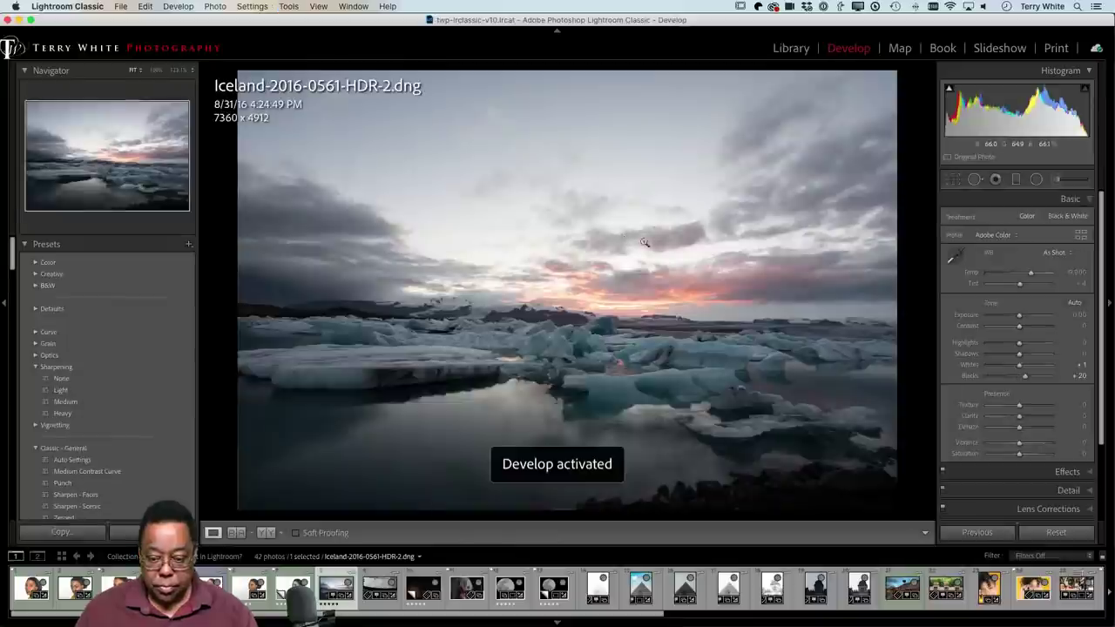
{"action": "left_click", "coordinate": [1056, 532]}
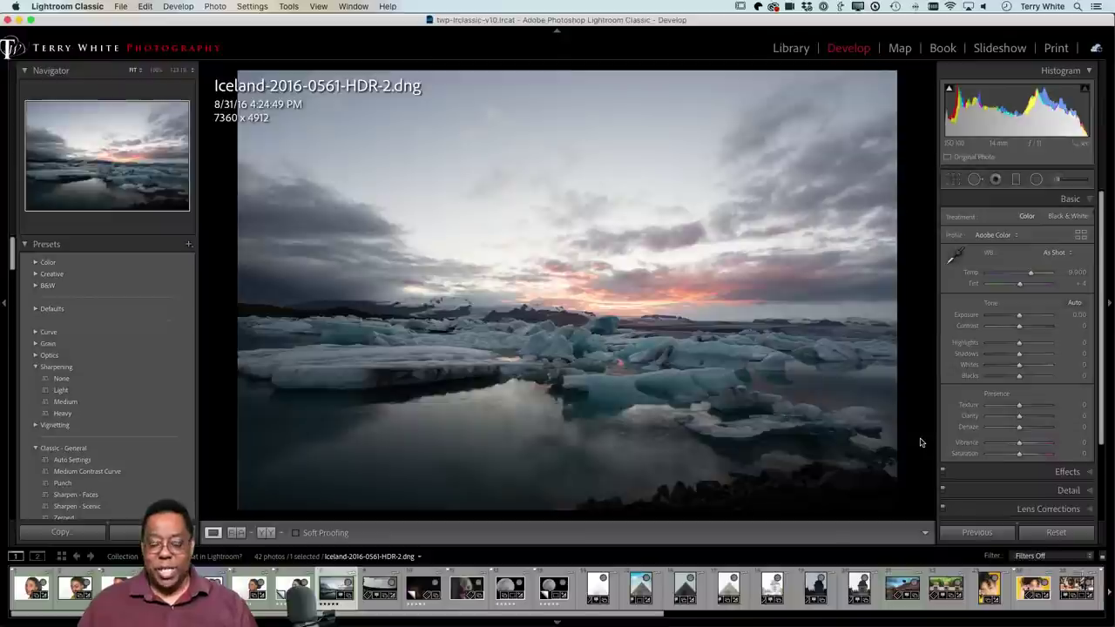
{"action": "scroll", "coordinate": [1040, 421], "scroll_direction": "down", "scroll_amount": 2}
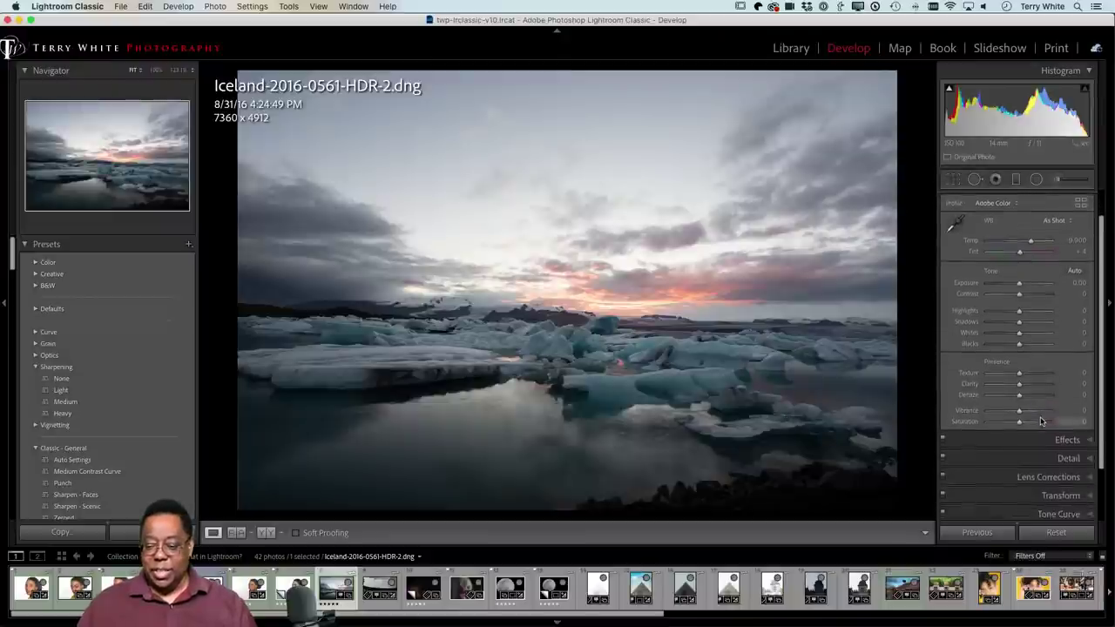
{"action": "scroll", "coordinate": [1040, 422], "scroll_direction": "down", "scroll_amount": 4}
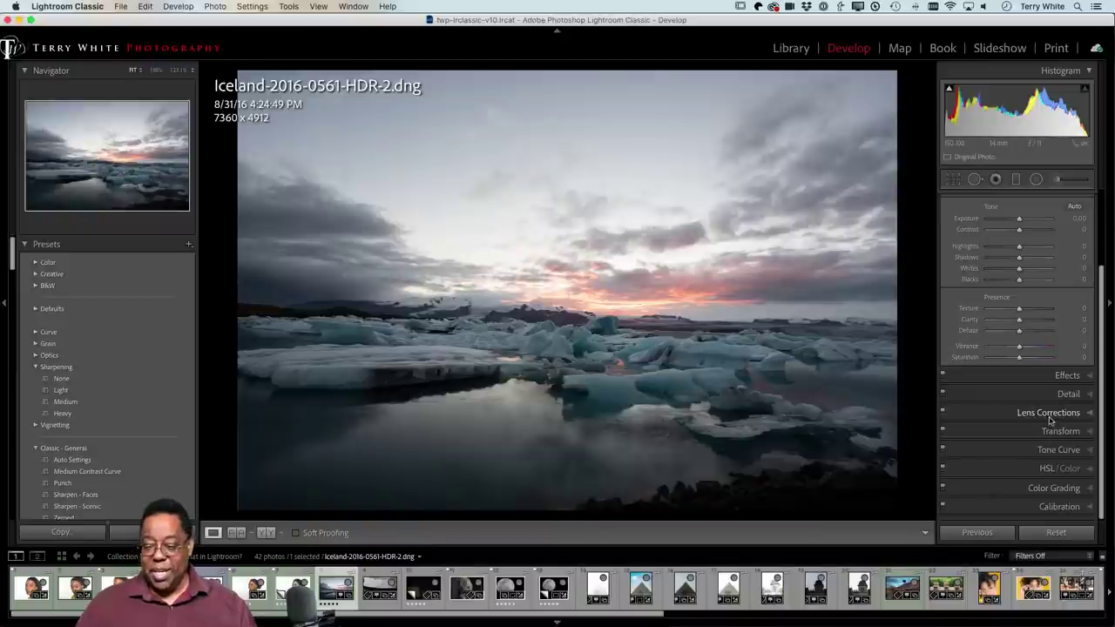
- Enable lens profile corrections, comparing them off and on, and remove chromatic aberration
{"action": "left_click", "coordinate": [1049, 412]}
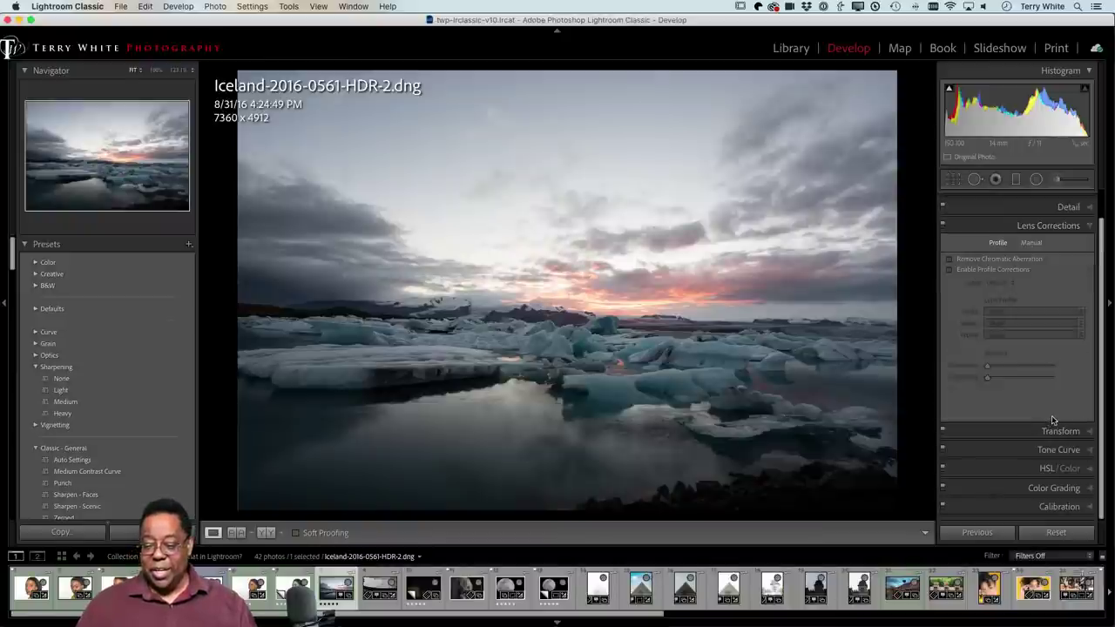
{"action": "left_click", "coordinate": [975, 270]}
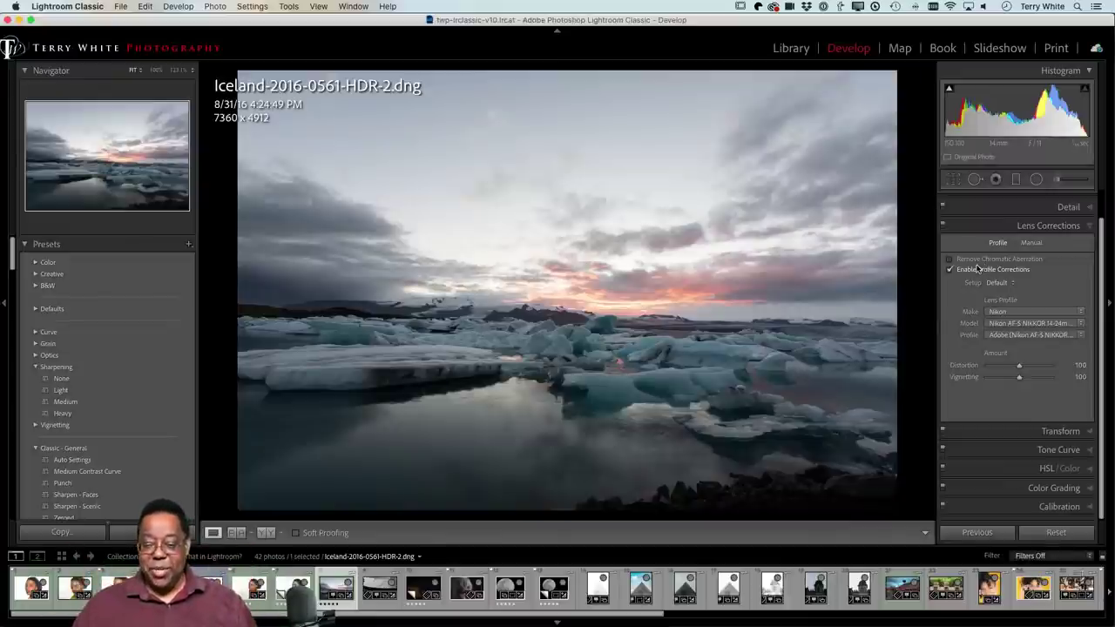
{"action": "left_click", "coordinate": [979, 269]}
{"action": "left_click", "coordinate": [978, 271]}
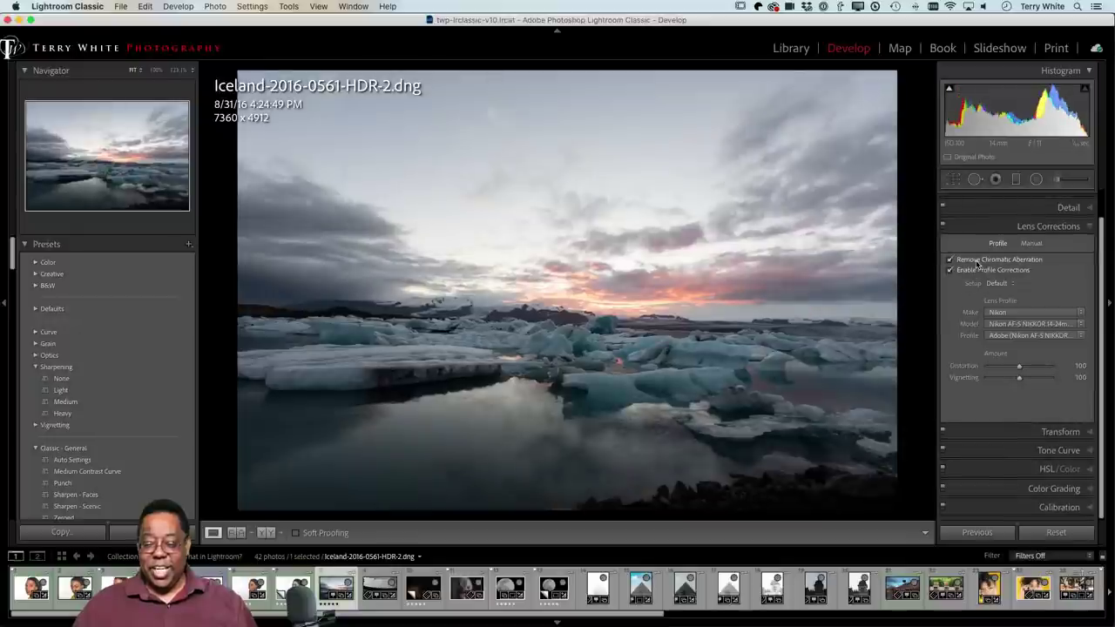
{"action": "left_click", "coordinate": [978, 261]}
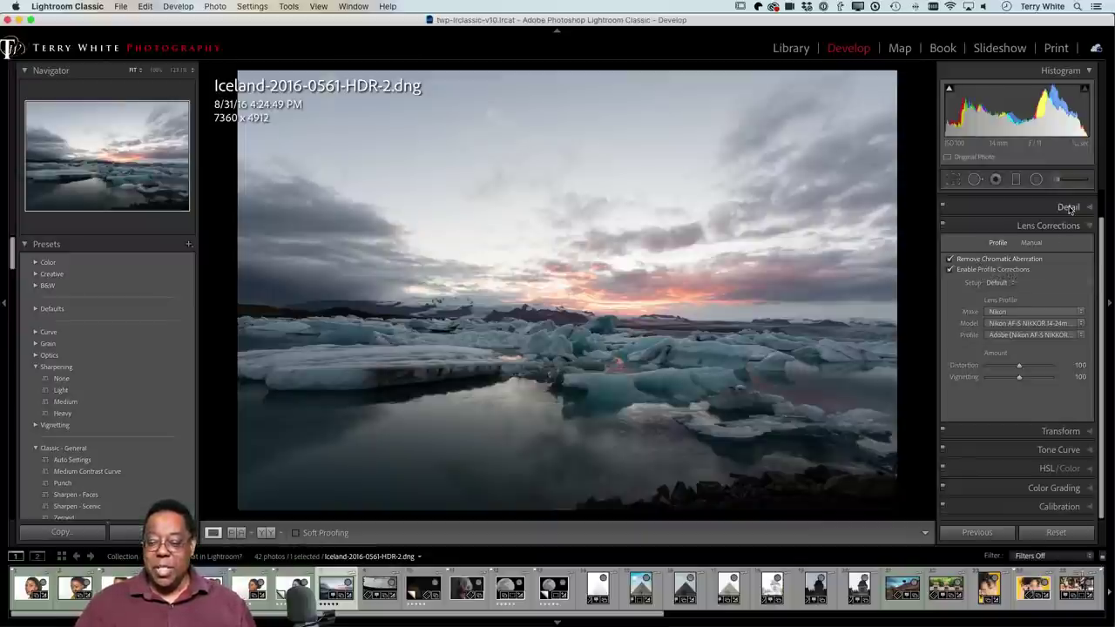
{"action": "scroll", "coordinate": [1068, 207], "scroll_direction": "up", "scroll_amount": 3}
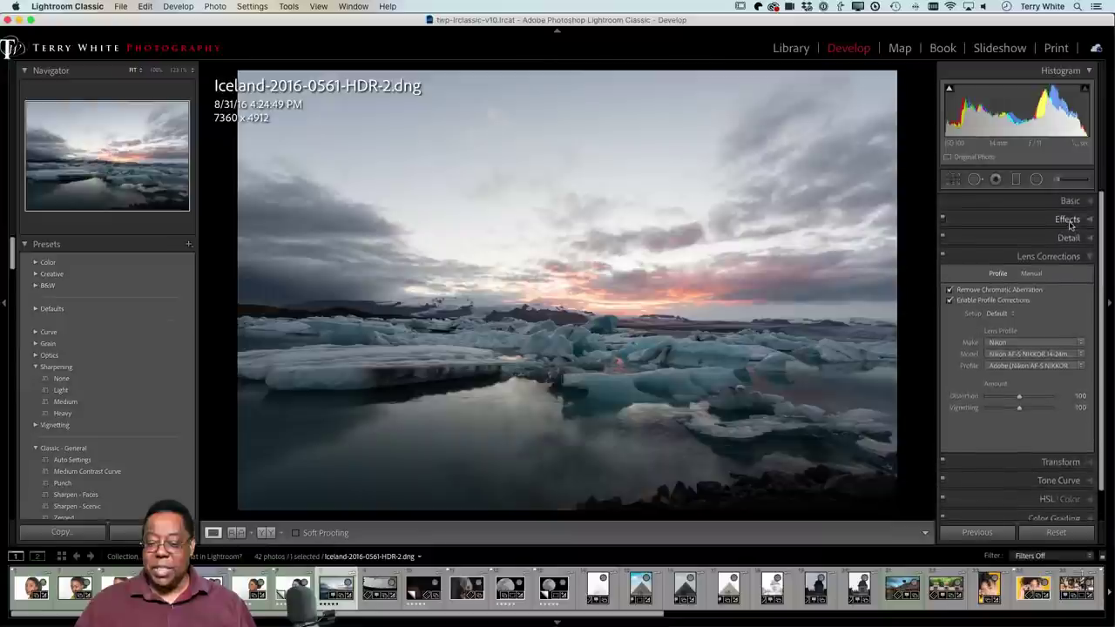
- Give the Iceland photo the Adobe Landscape profile in the Basic panel
{"action": "left_click", "coordinate": [1069, 200]}
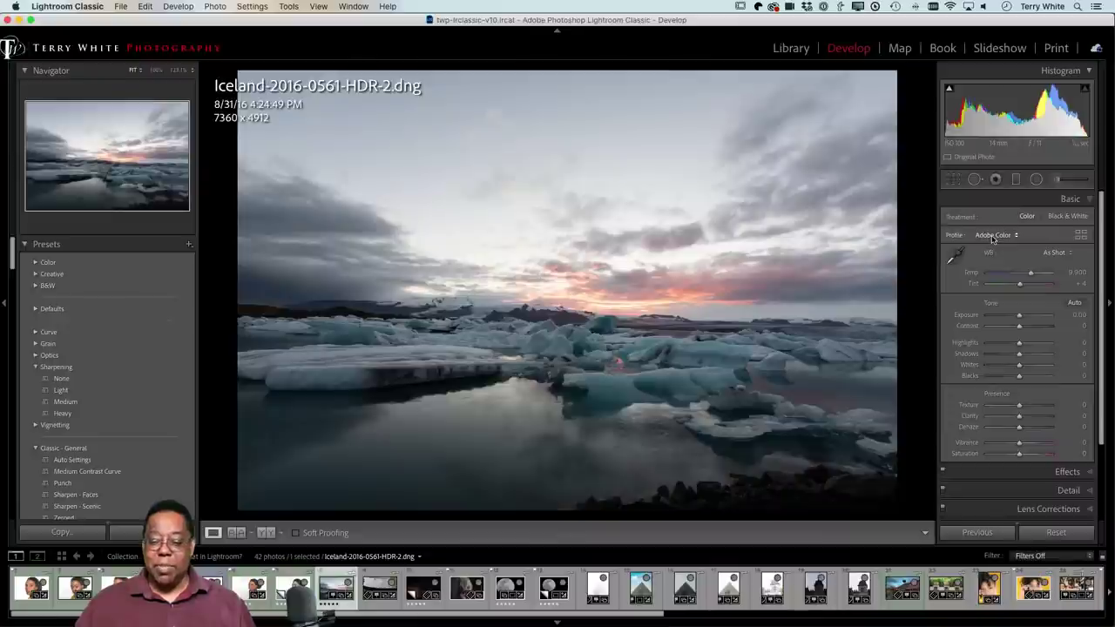
{"action": "left_click", "coordinate": [993, 235]}
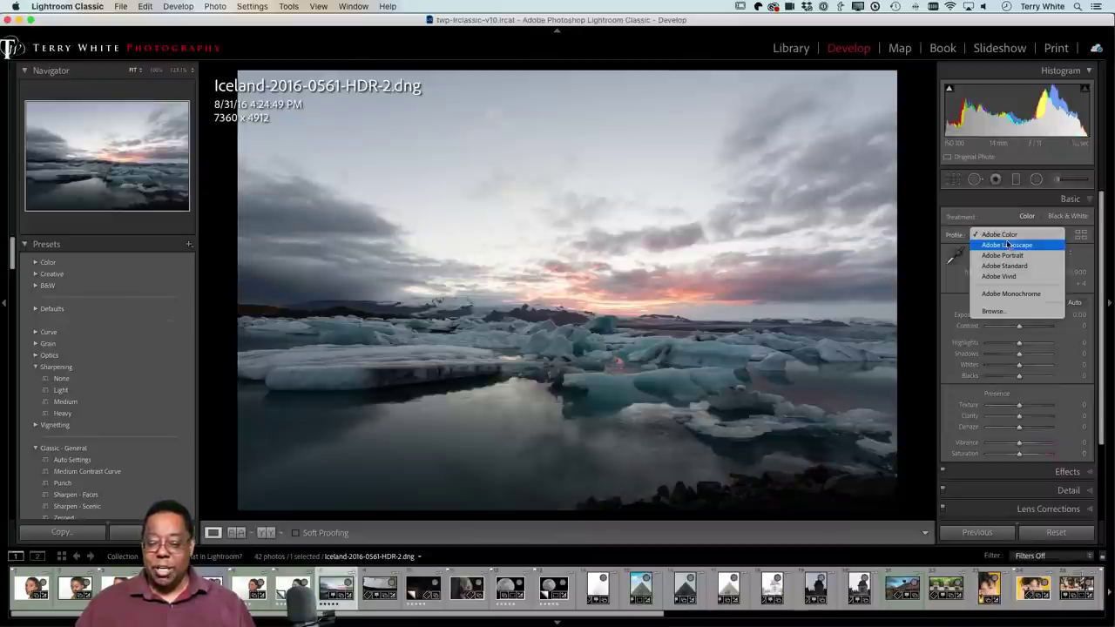
{"action": "left_click", "coordinate": [1010, 247]}
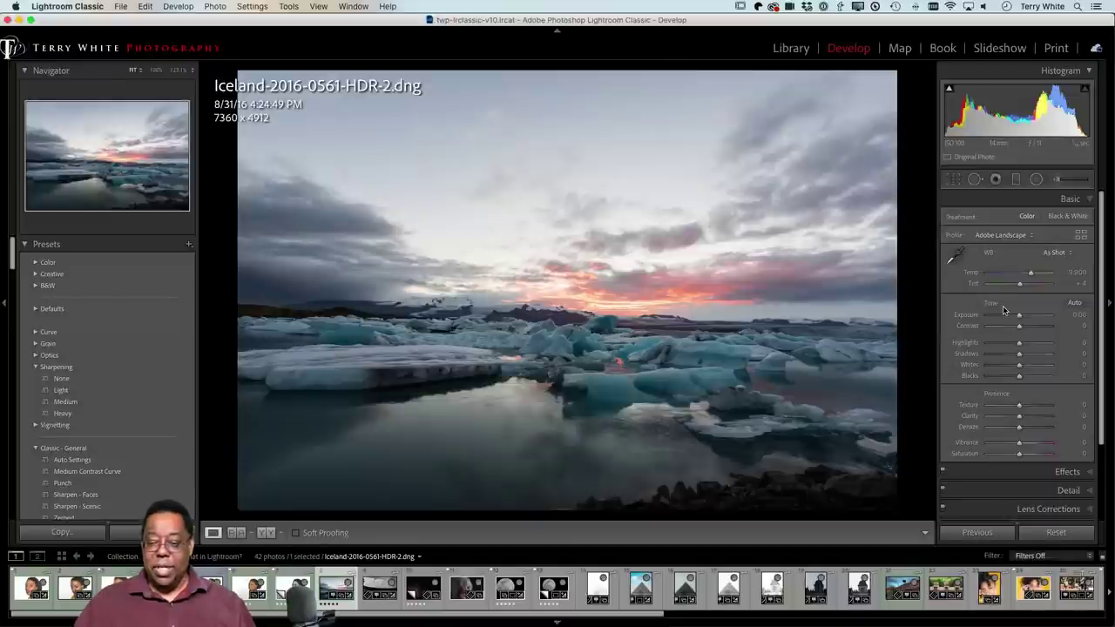
- Try Daylight and Cloudy white balance, then return it to As Shot
{"action": "left_click", "coordinate": [1057, 256]}
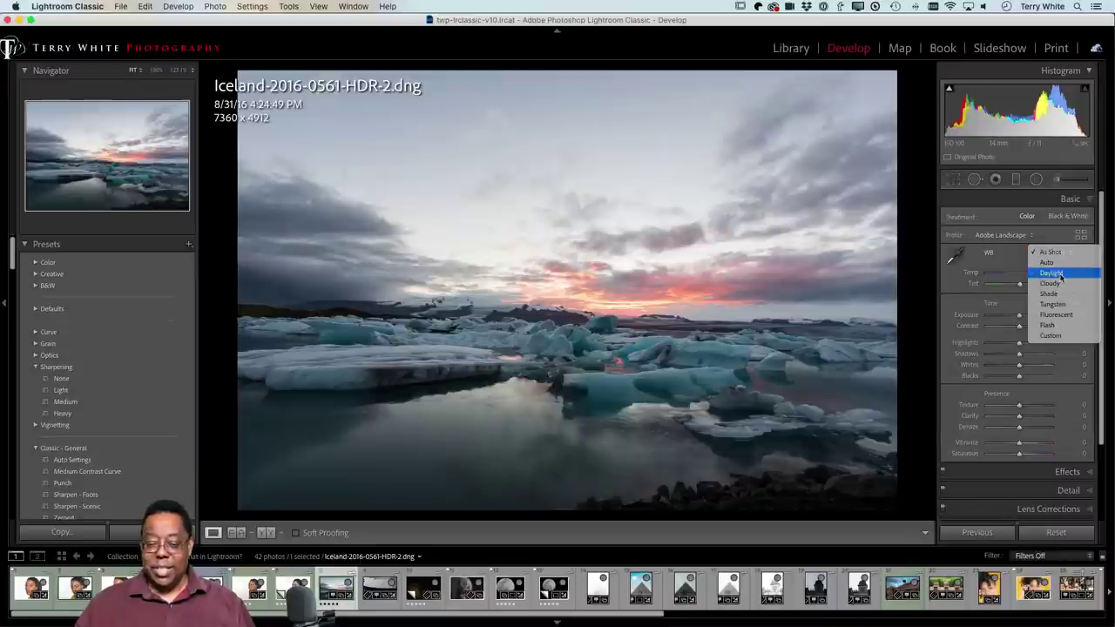
{"action": "left_click", "coordinate": [1059, 274]}
{"action": "left_click", "coordinate": [1056, 256]}
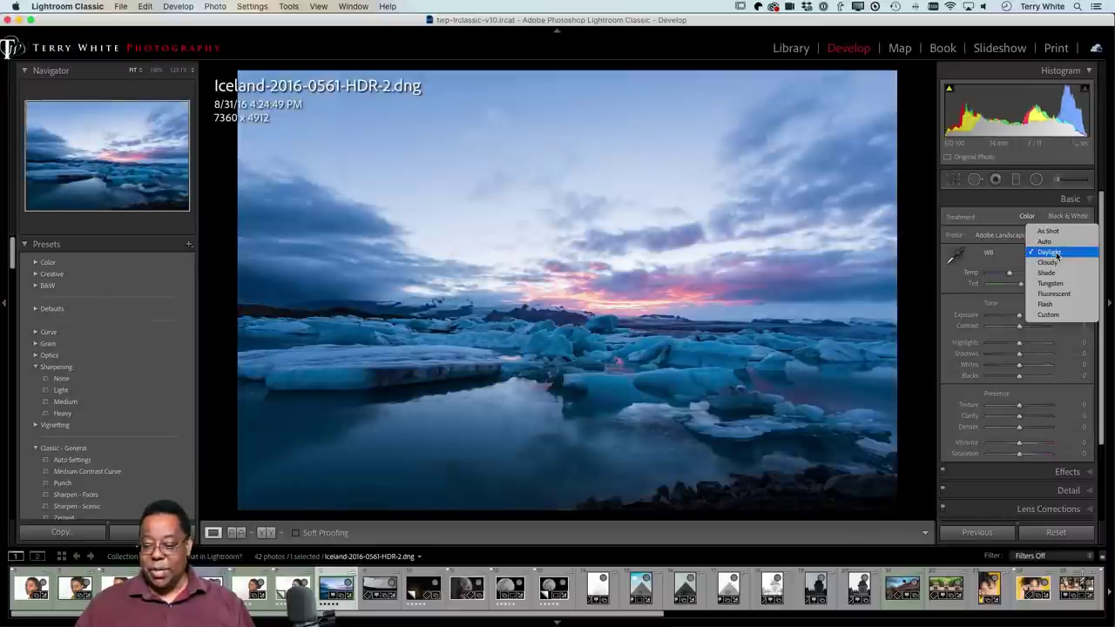
{"action": "left_click", "coordinate": [1058, 261]}
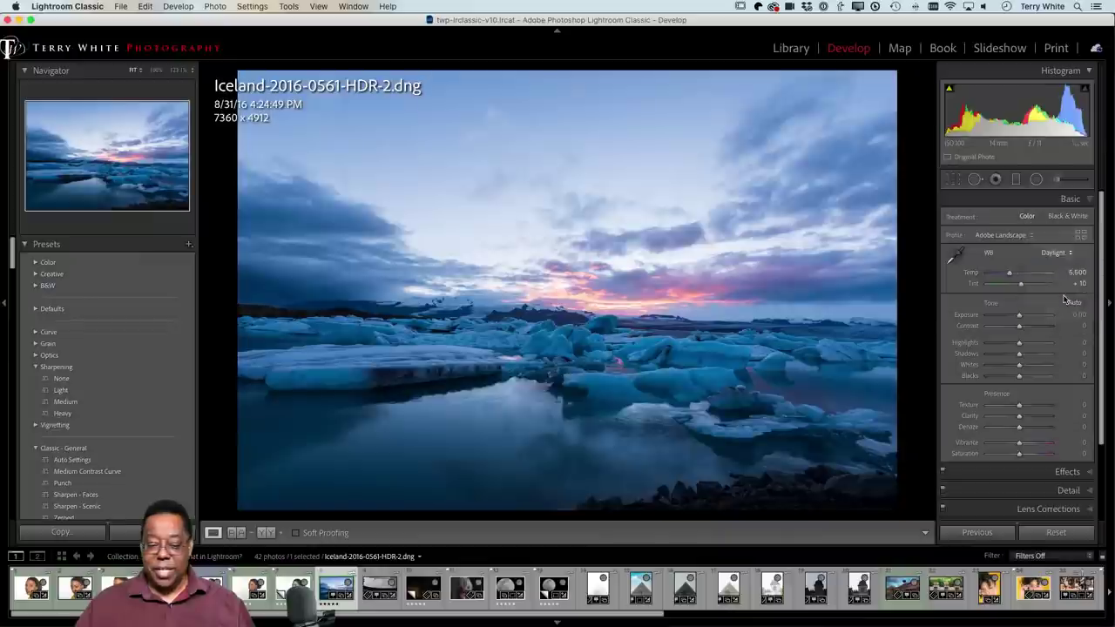
{"action": "left_click", "coordinate": [1056, 254]}
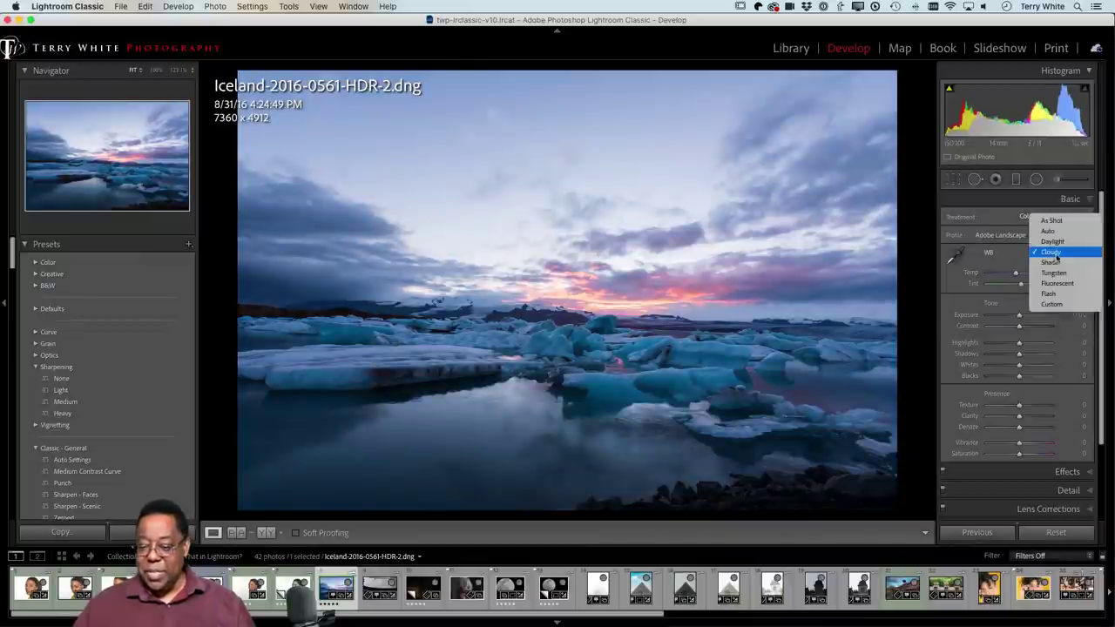
{"action": "left_click", "coordinate": [1057, 223]}
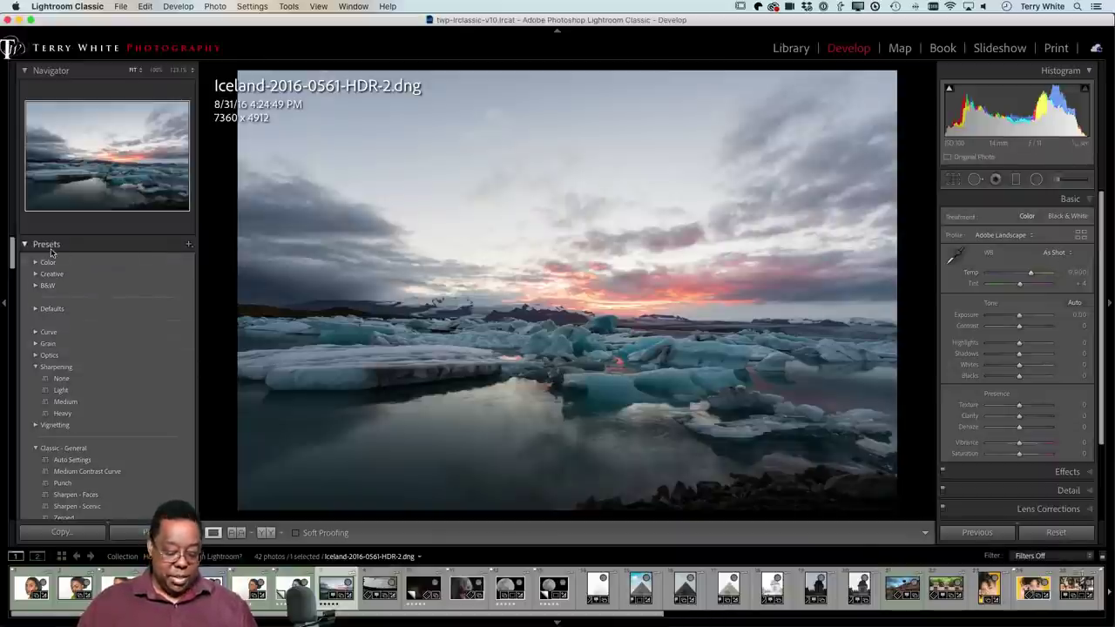
- Open the New Develop Preset dialog from the Presets panel's + menu
{"action": "key", "text": "alt"}
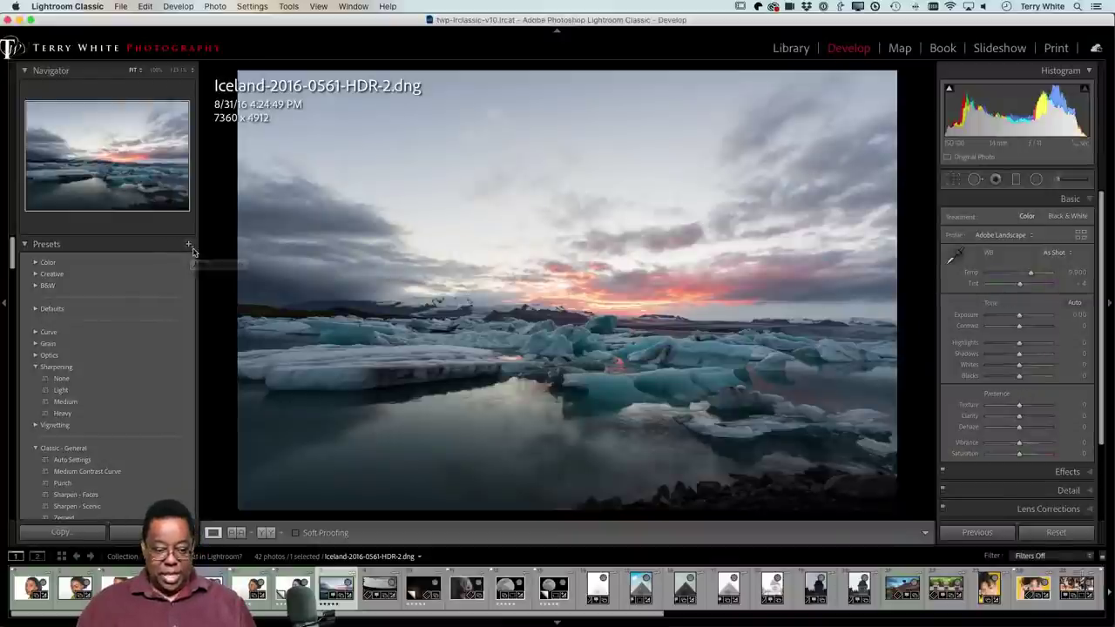
{"action": "left_click", "coordinate": [188, 247]}
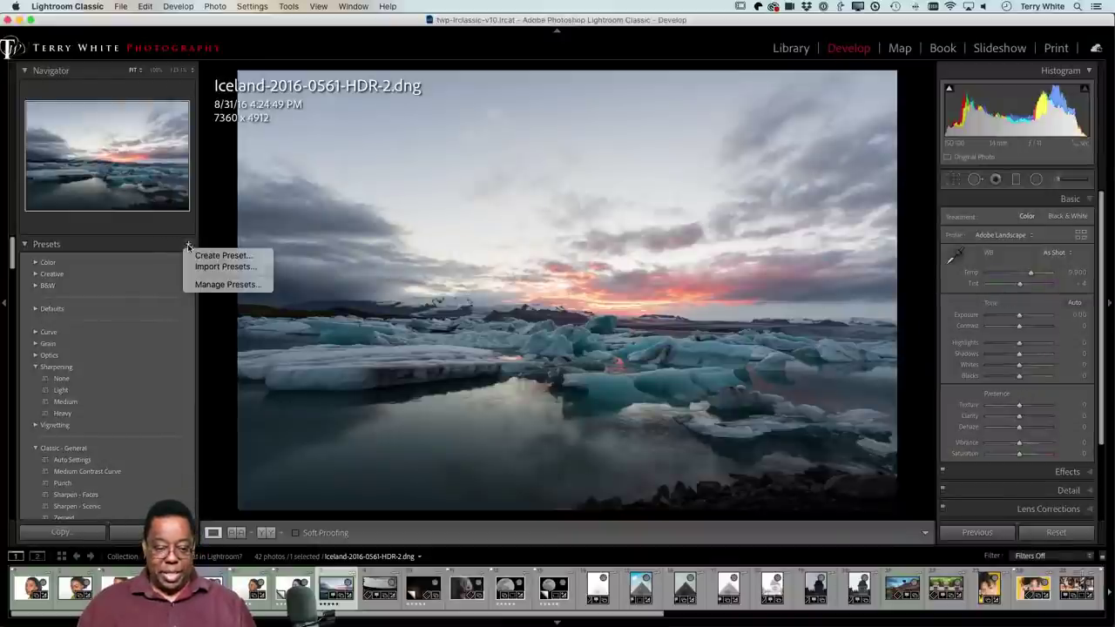
{"action": "left_click", "coordinate": [188, 247]}
{"action": "left_click", "coordinate": [188, 248]}
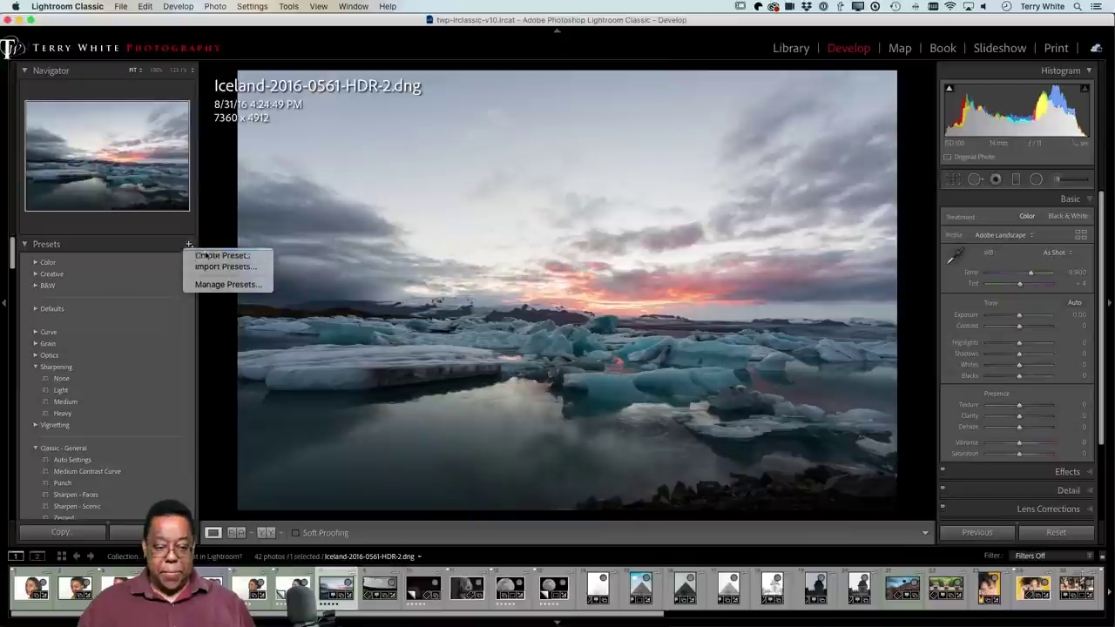
{"action": "left_click", "coordinate": [206, 255]}
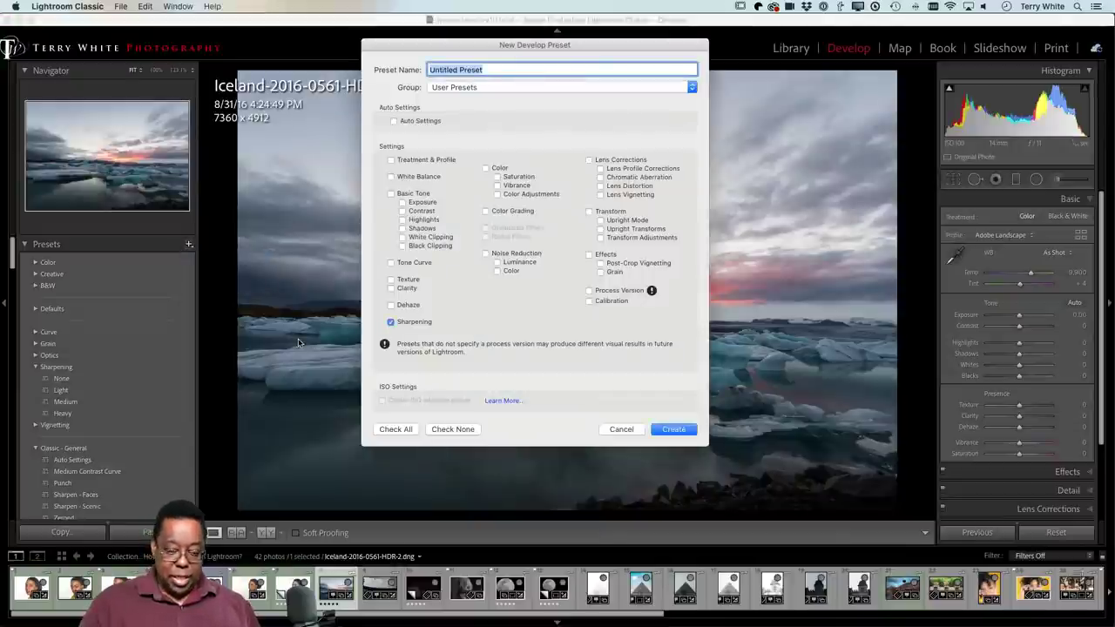
- Create preset Importing Landscapes with Lens Corrections and Treatment & Profile, excluding Sharpening
{"action": "type", "text": "Importing "}
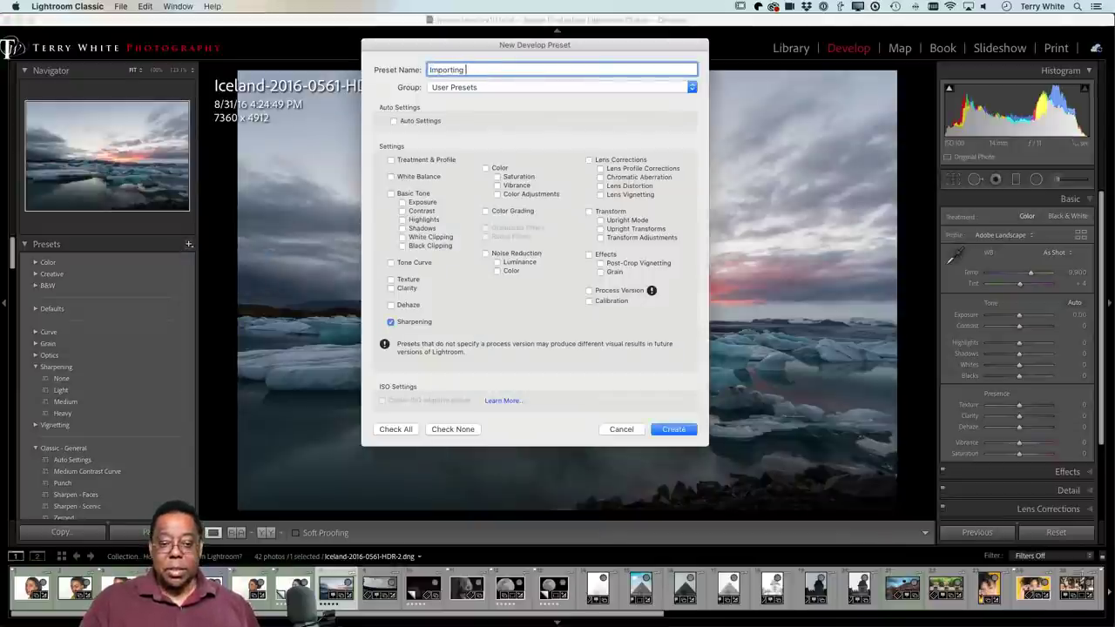
{"action": "type", "text": "Ladd"}
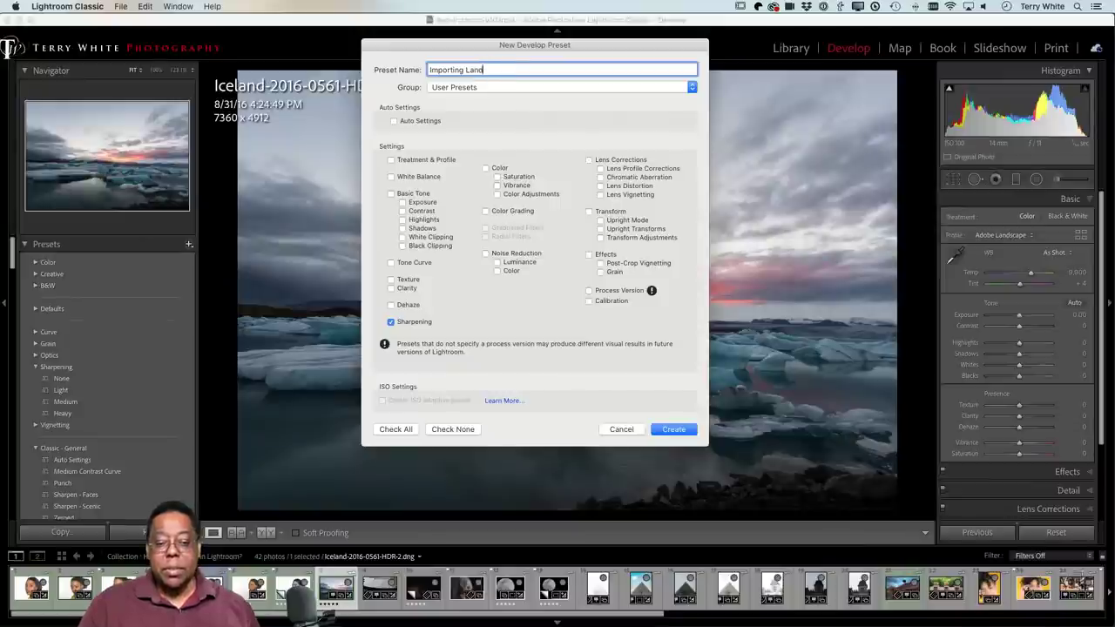
{"action": "type", "text": "scapes"}
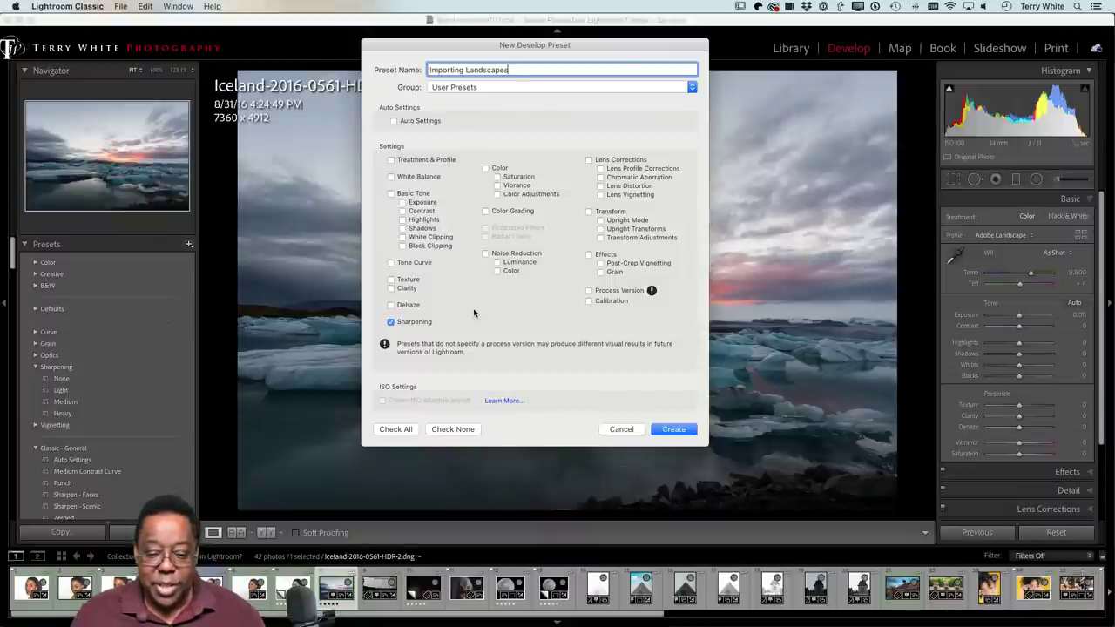
{"action": "left_click", "coordinate": [589, 160]}
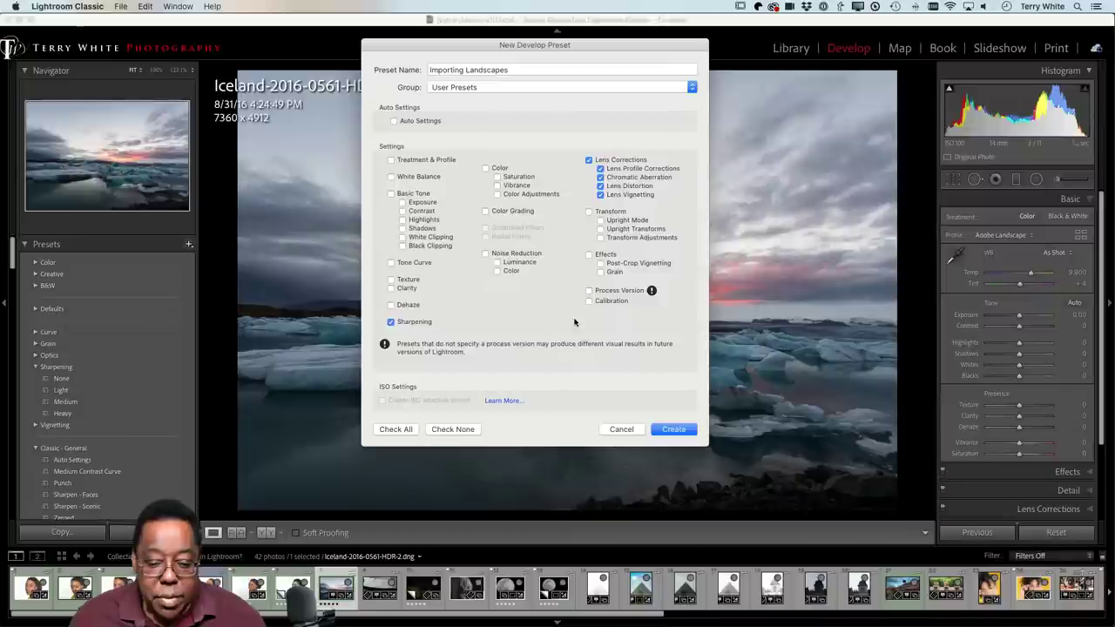
{"action": "left_click", "coordinate": [390, 321]}
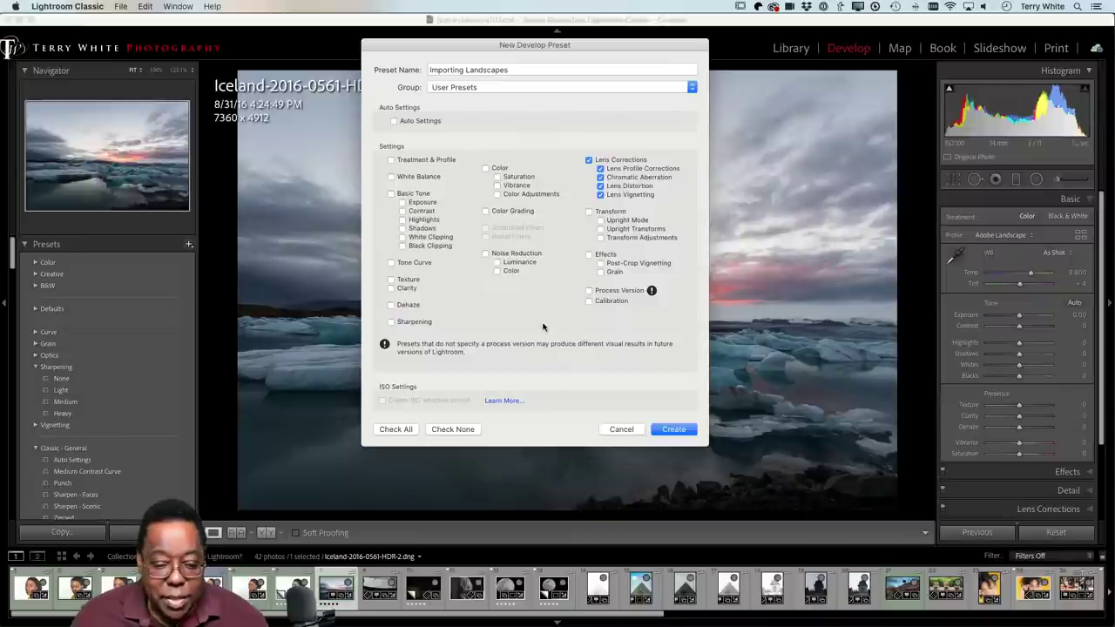
{"action": "left_click", "coordinate": [391, 159]}
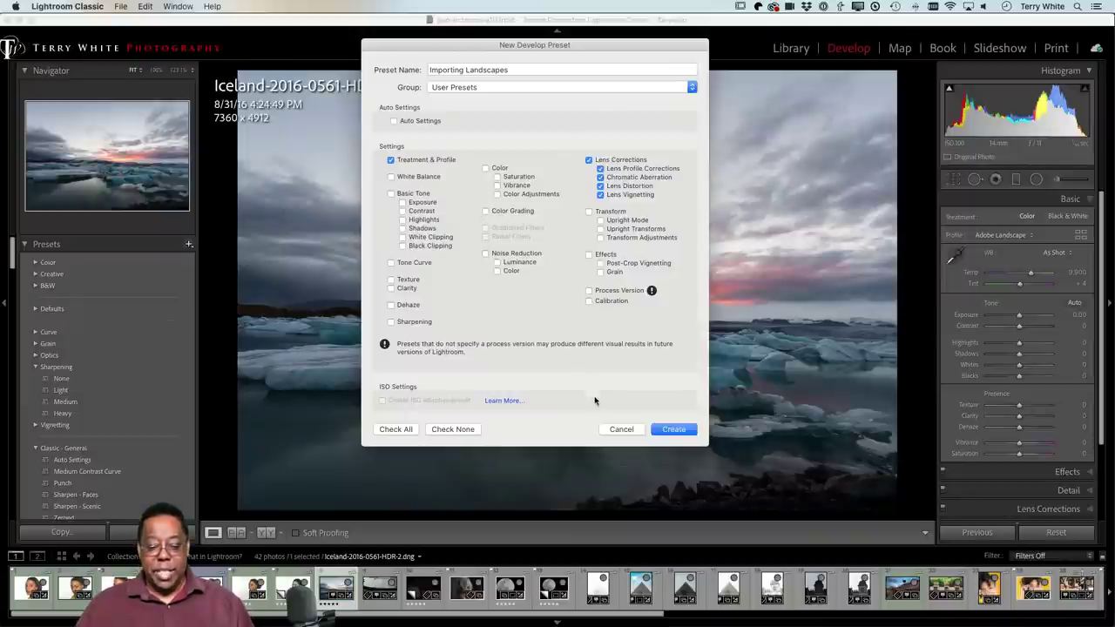
{"action": "left_click", "coordinate": [671, 428]}
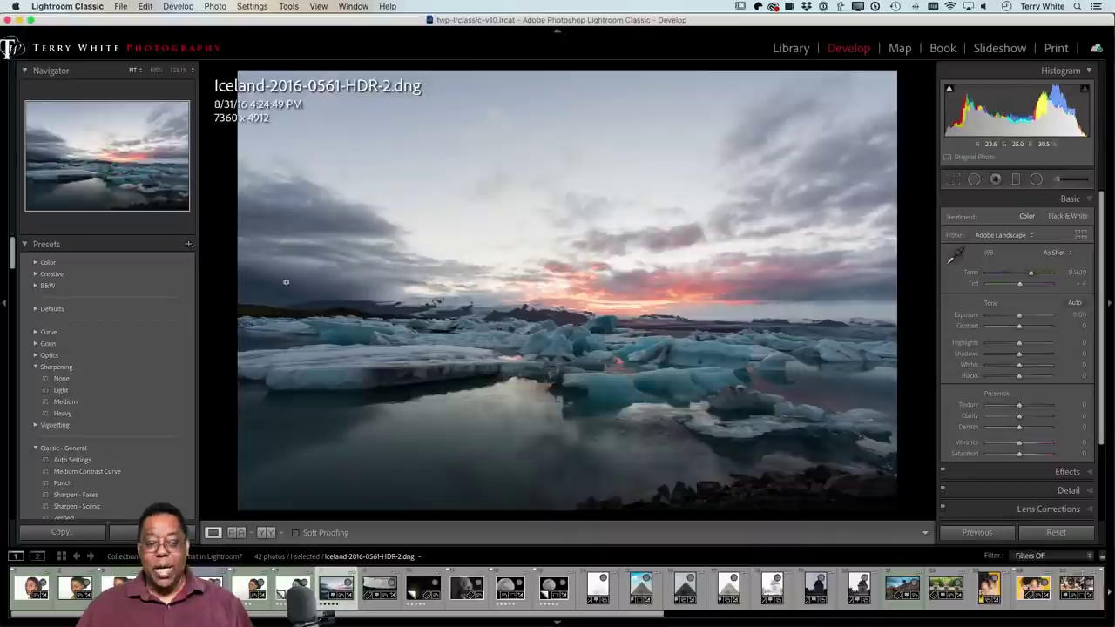
{"action": "left_click", "coordinate": [121, 7]}
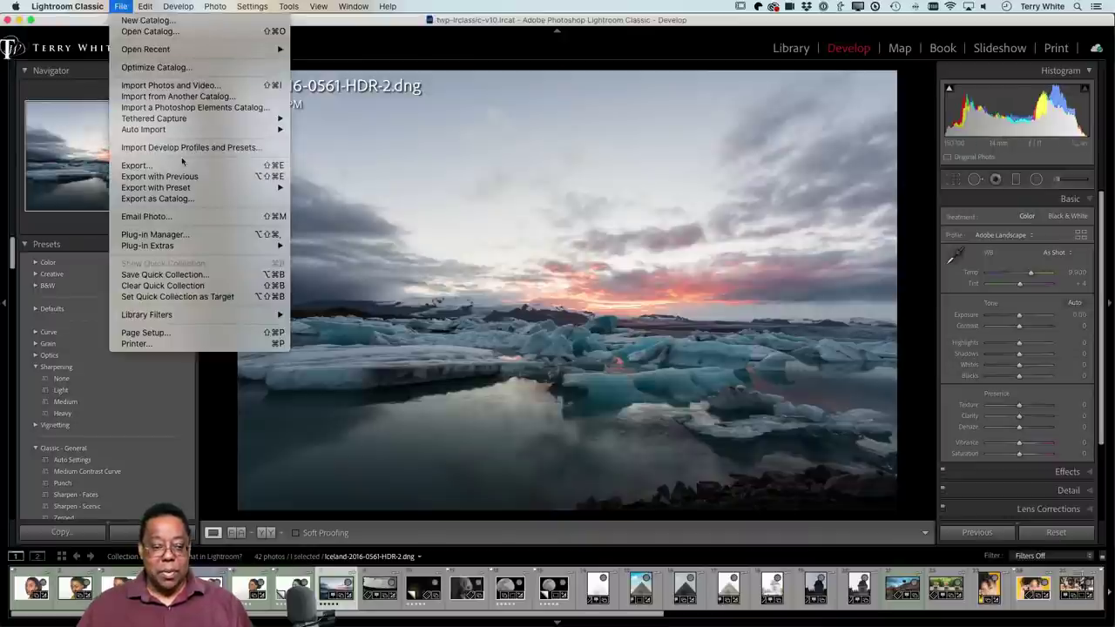
{"action": "key", "text": "Escape"}
{"action": "left_click", "coordinate": [122, 6]}
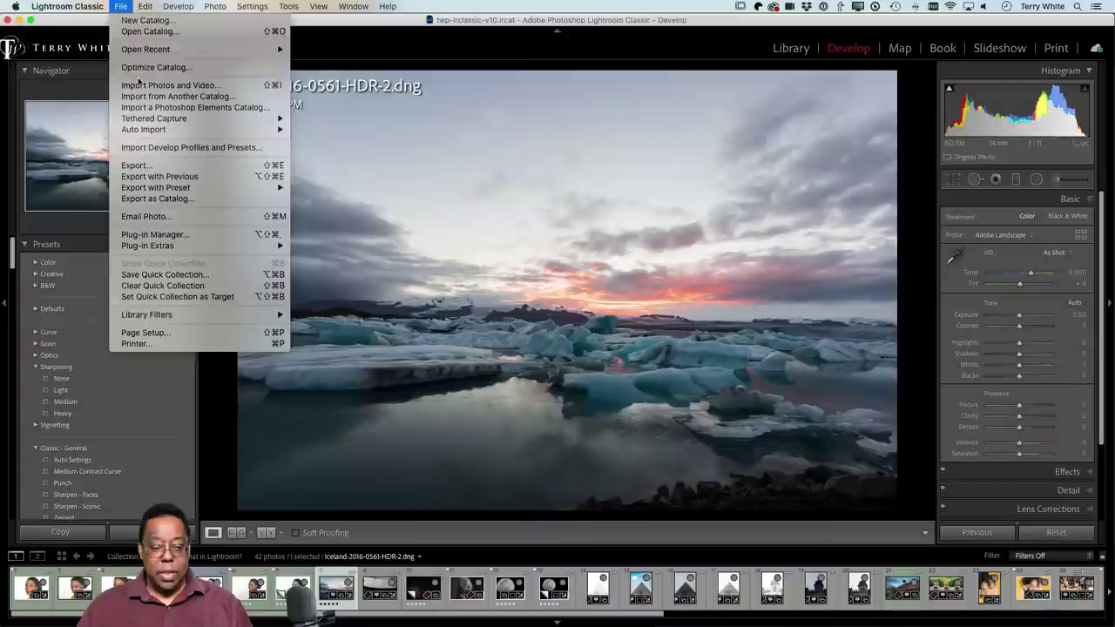
{"action": "key", "text": "Escape"}
{"action": "key", "text": "super+shift+e"}
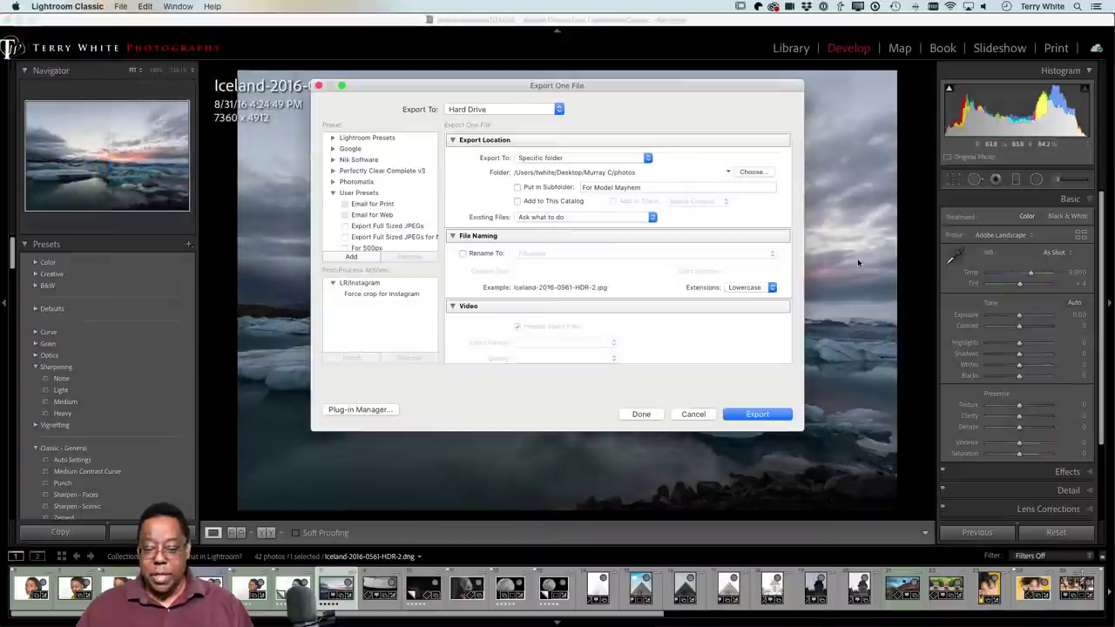
{"action": "left_click", "coordinate": [707, 415]}
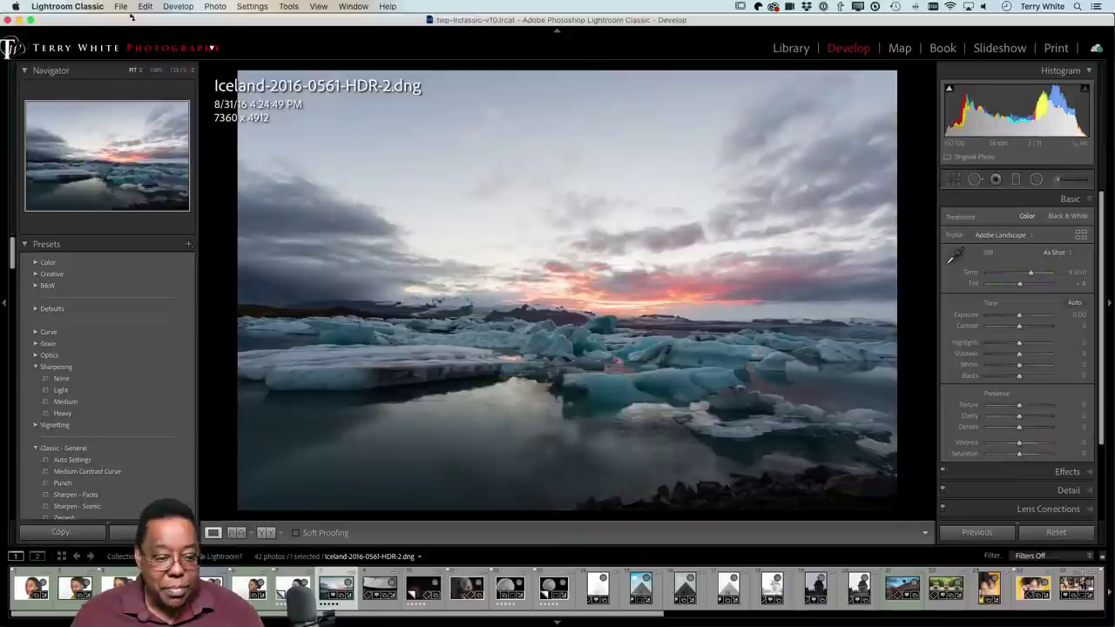
{"action": "left_click", "coordinate": [122, 7]}
{"action": "left_click", "coordinate": [155, 167]}
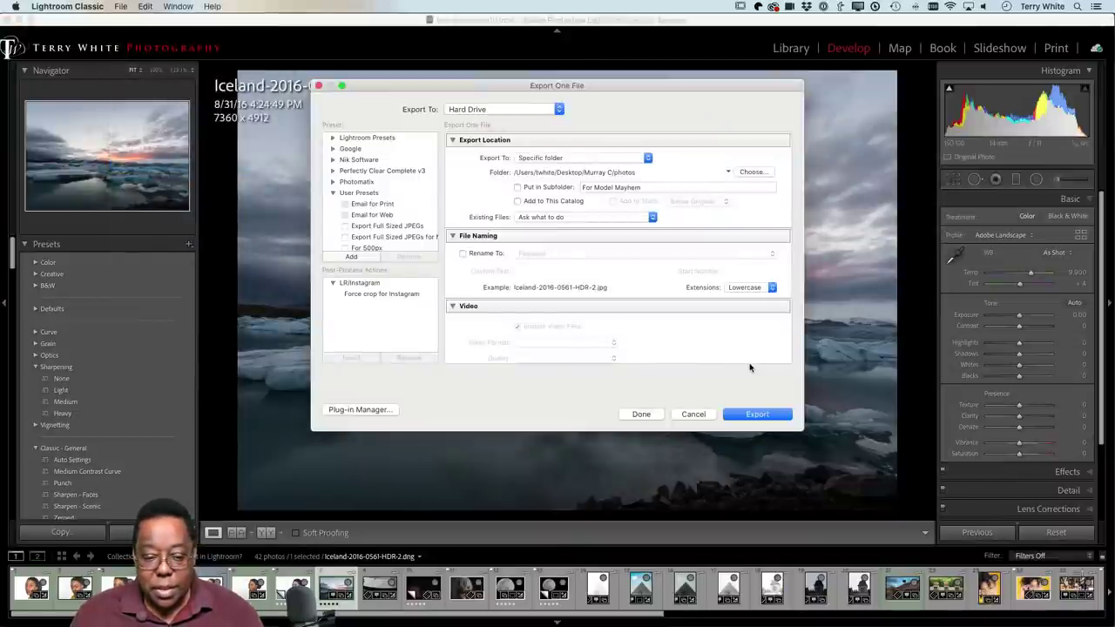
{"action": "left_click", "coordinate": [694, 414]}
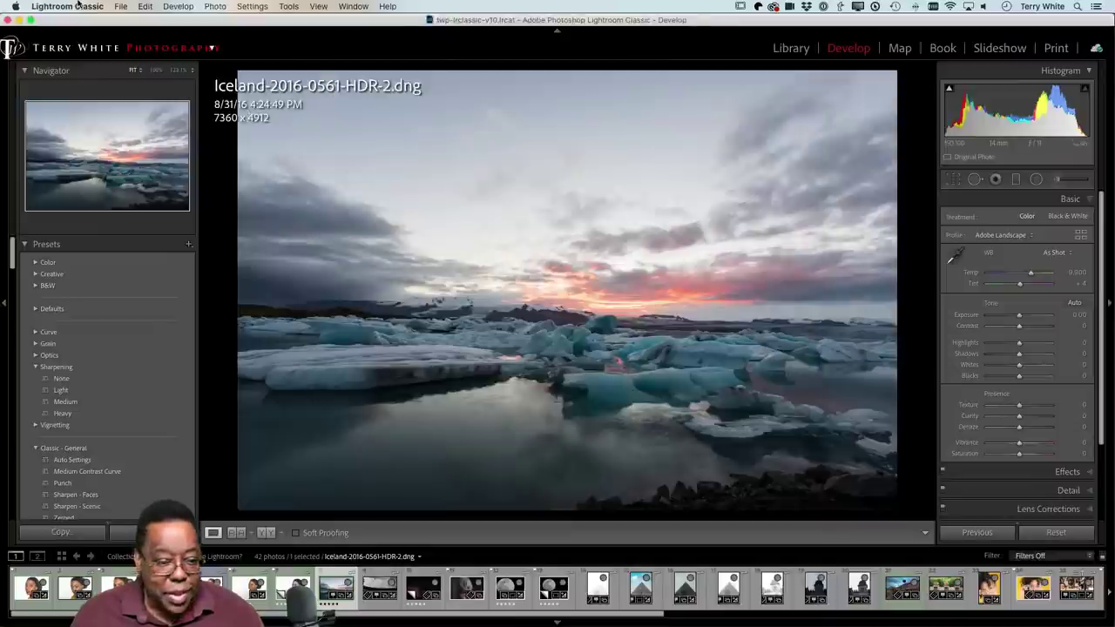
- Set Importing Landscapes as the import develop setting, cancel import, and select castle photos 18–20
{"action": "key", "text": "super+shift+i"}
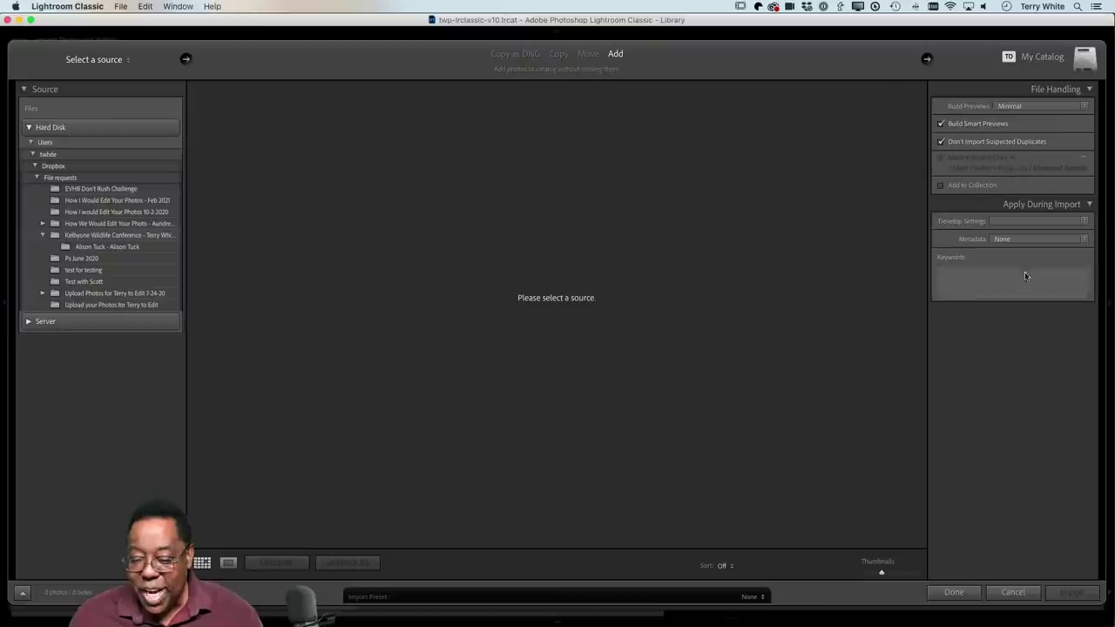
{"action": "left_click", "coordinate": [1027, 225]}
{"action": "mouse_move", "coordinate": [1034, 414]}
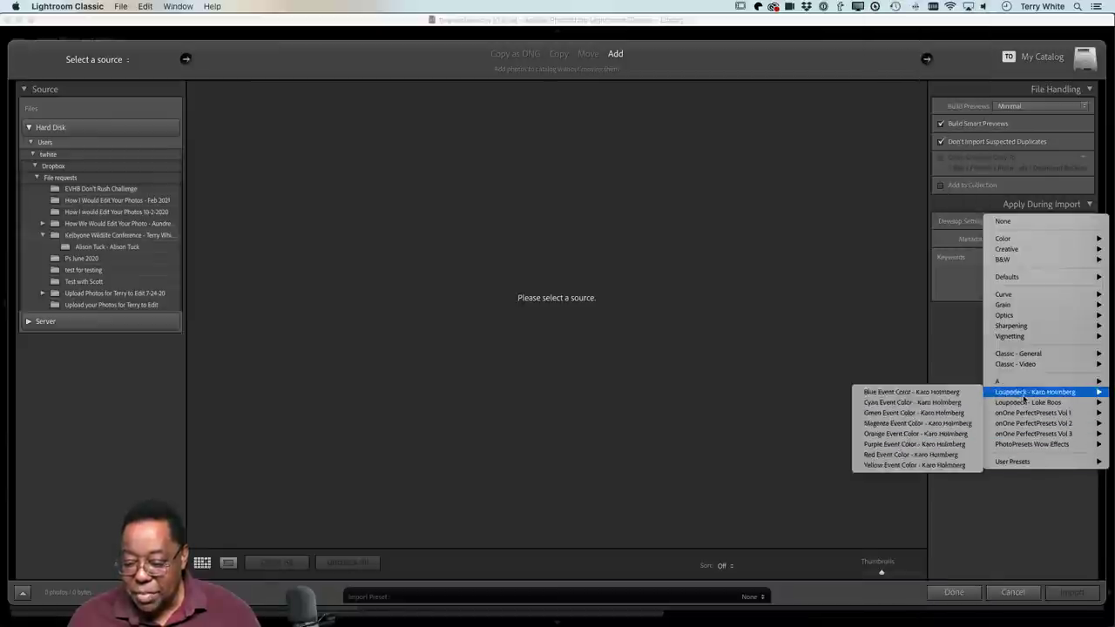
{"action": "mouse_move", "coordinate": [1018, 461]}
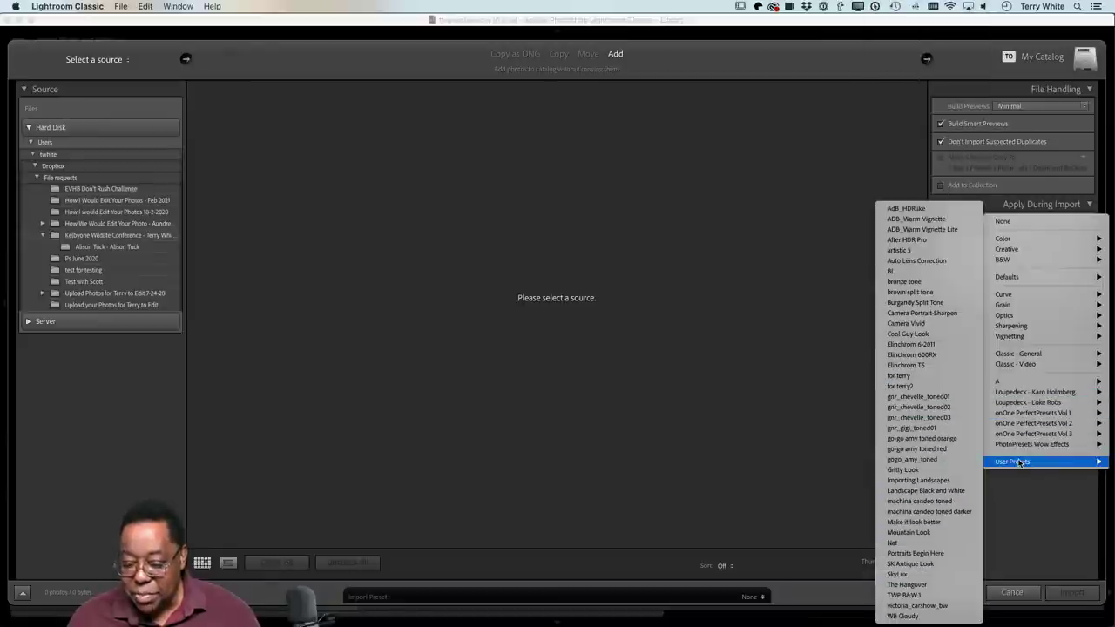
{"action": "left_click", "coordinate": [956, 481]}
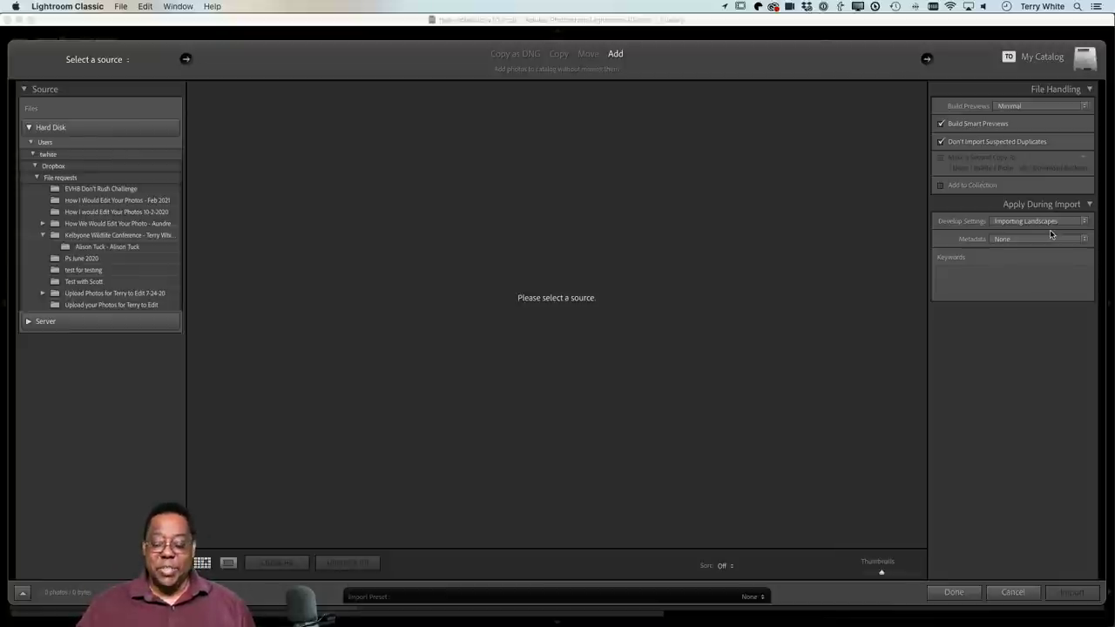
{"action": "left_click", "coordinate": [1015, 592]}
{"action": "left_click", "coordinate": [829, 310], "text": "shift"}
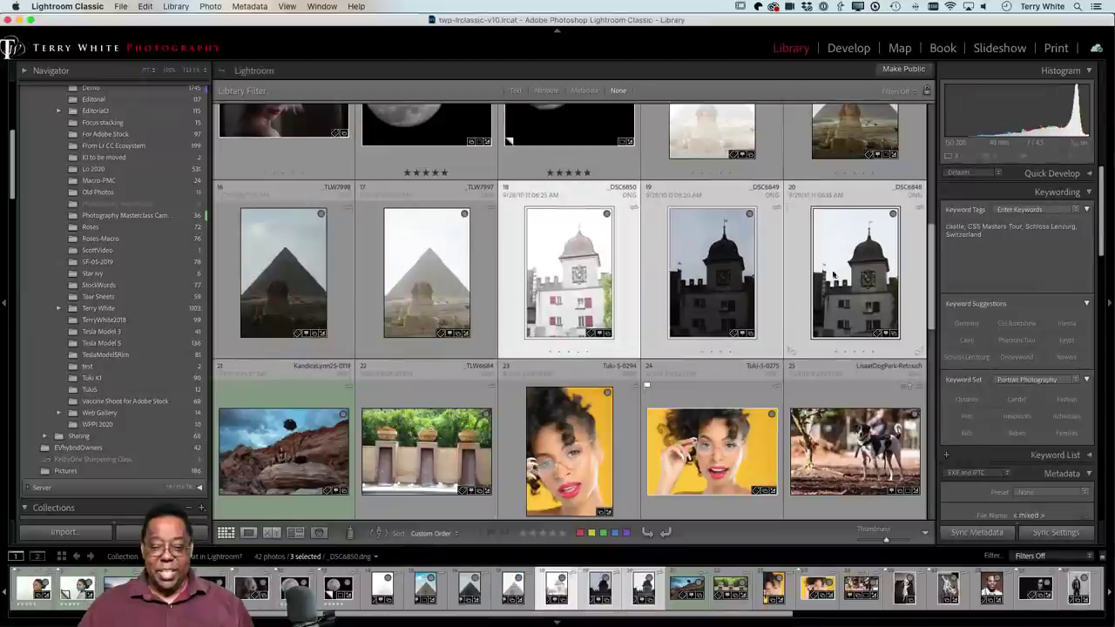
- With Auto Sync on, apply Importing Landscapes to the three castle photos
{"action": "key", "text": "d"}
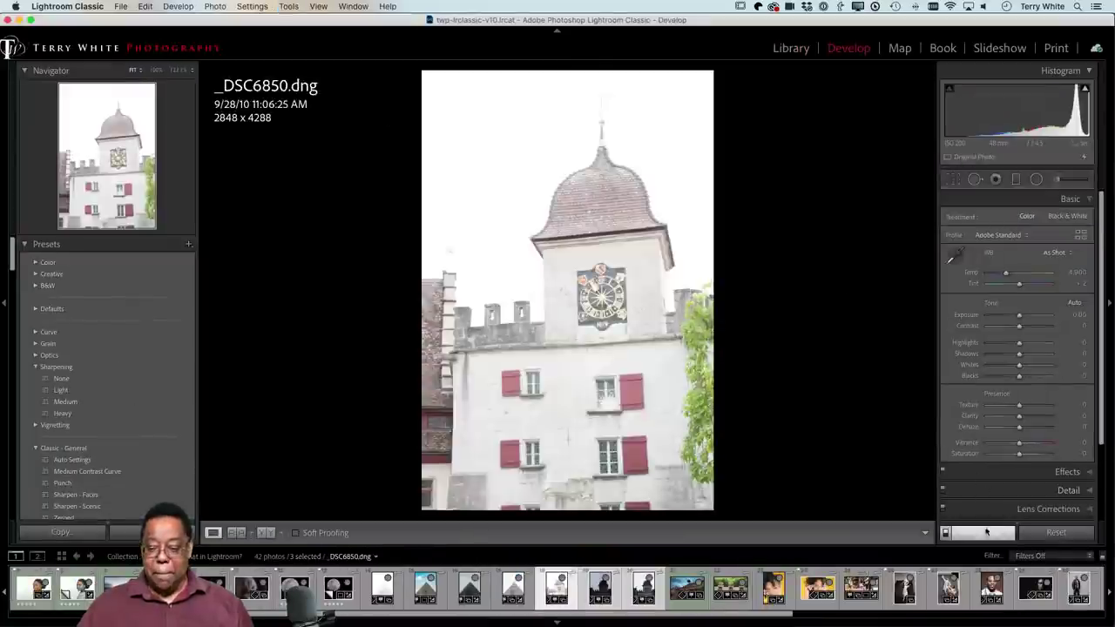
{"action": "key", "text": "alt"}
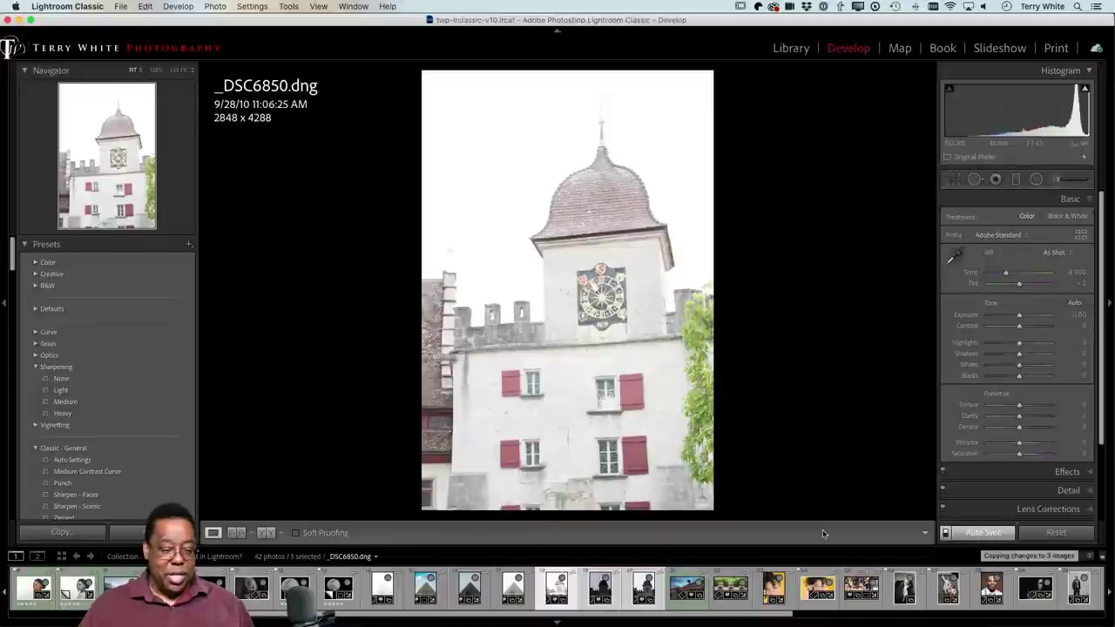
{"action": "scroll", "coordinate": [133, 444], "scroll_direction": "down", "scroll_amount": 10}
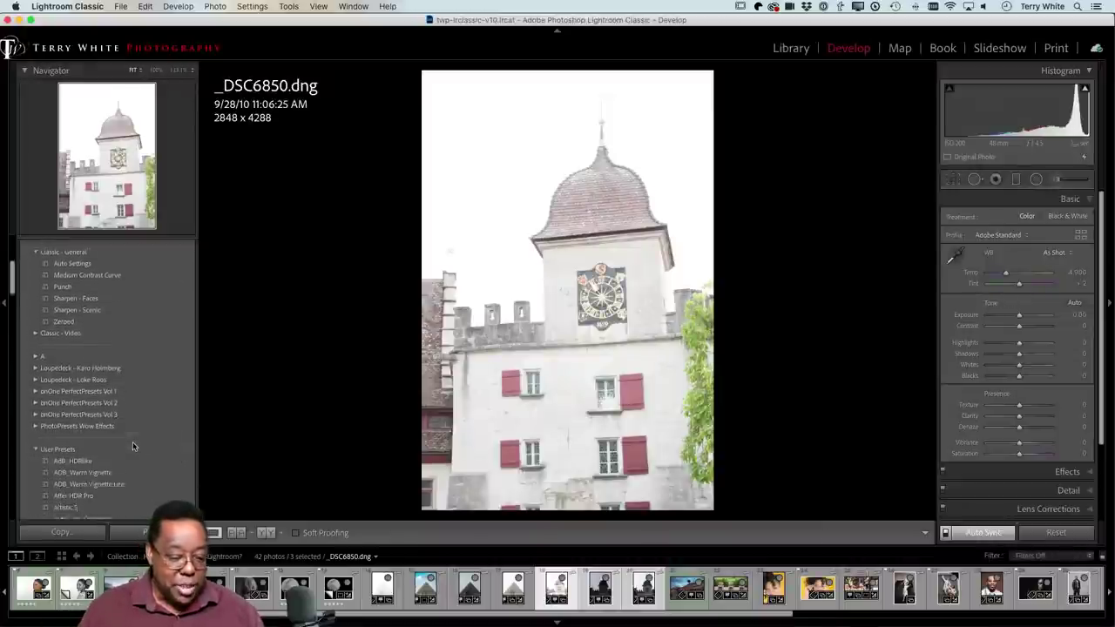
{"action": "scroll", "coordinate": [132, 445], "scroll_direction": "down", "scroll_amount": 8}
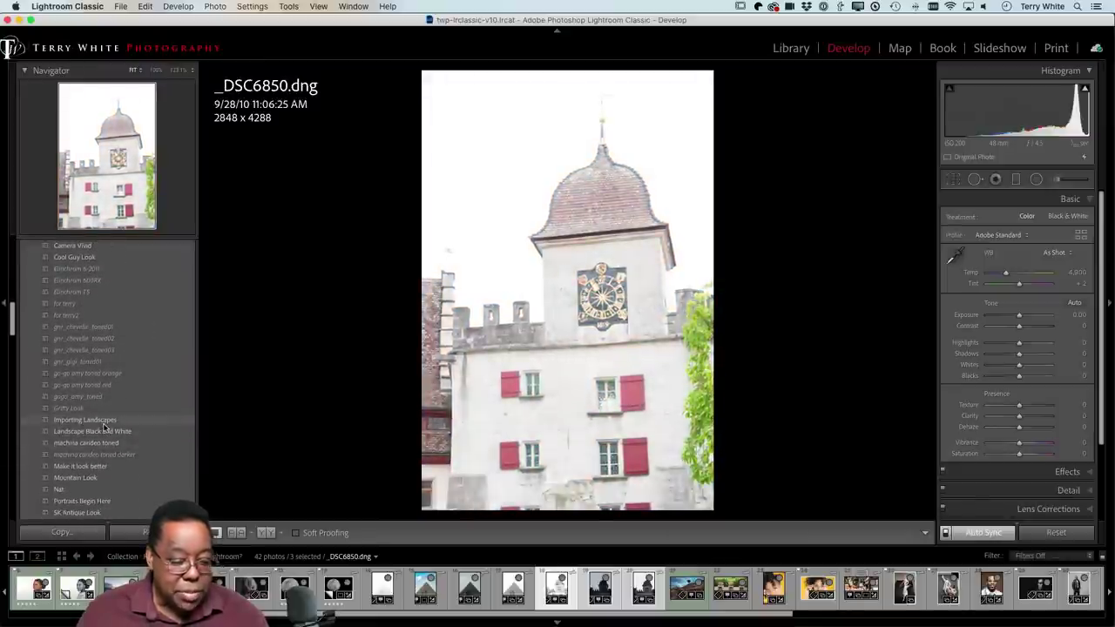
{"action": "left_click", "coordinate": [104, 422]}
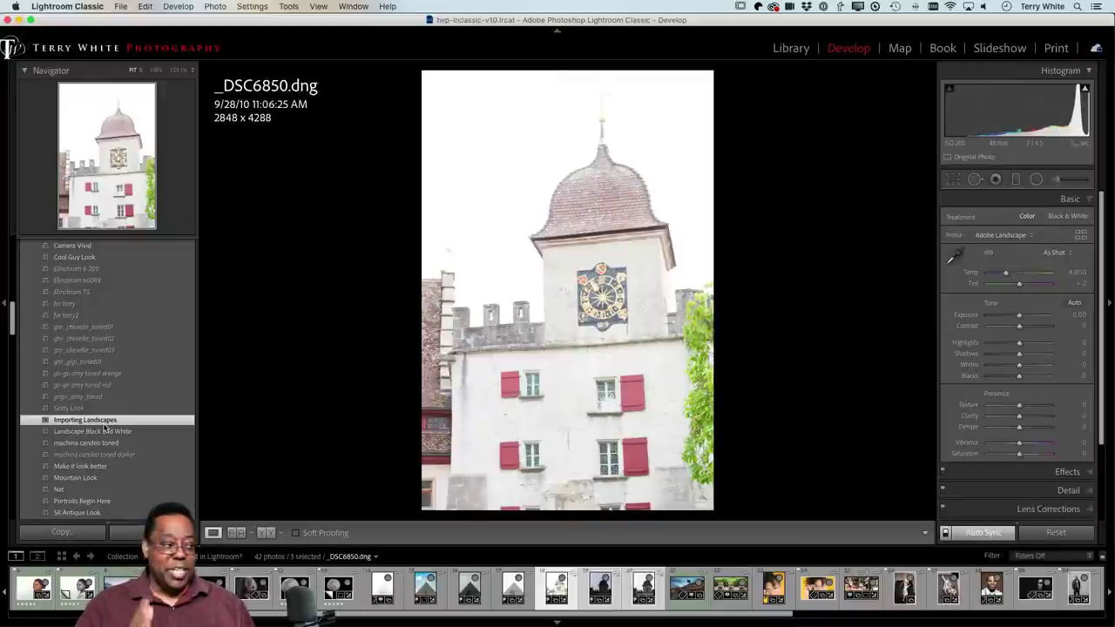
- Return to the Library grid of the 42-photo collection
{"action": "key", "text": "g"}
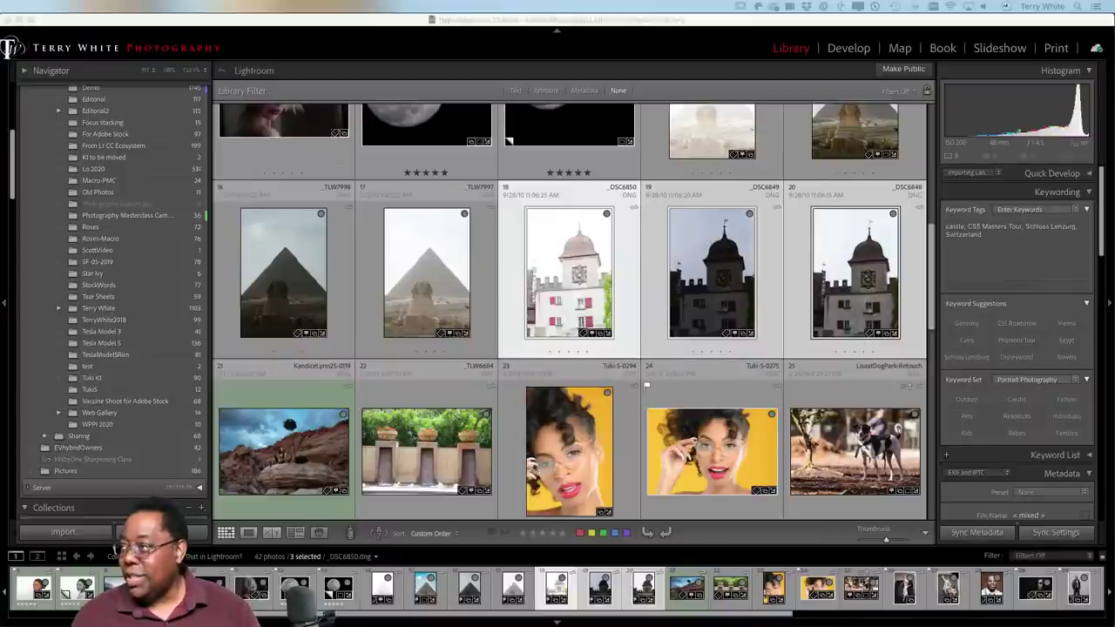
- Browse the demo collections and show the Demo on the Go photos
{"action": "scroll", "coordinate": [570, 305], "scroll_direction": "down", "scroll_amount": 10}
{"action": "scroll", "coordinate": [108, 297], "scroll_direction": "down", "scroll_amount": 10}
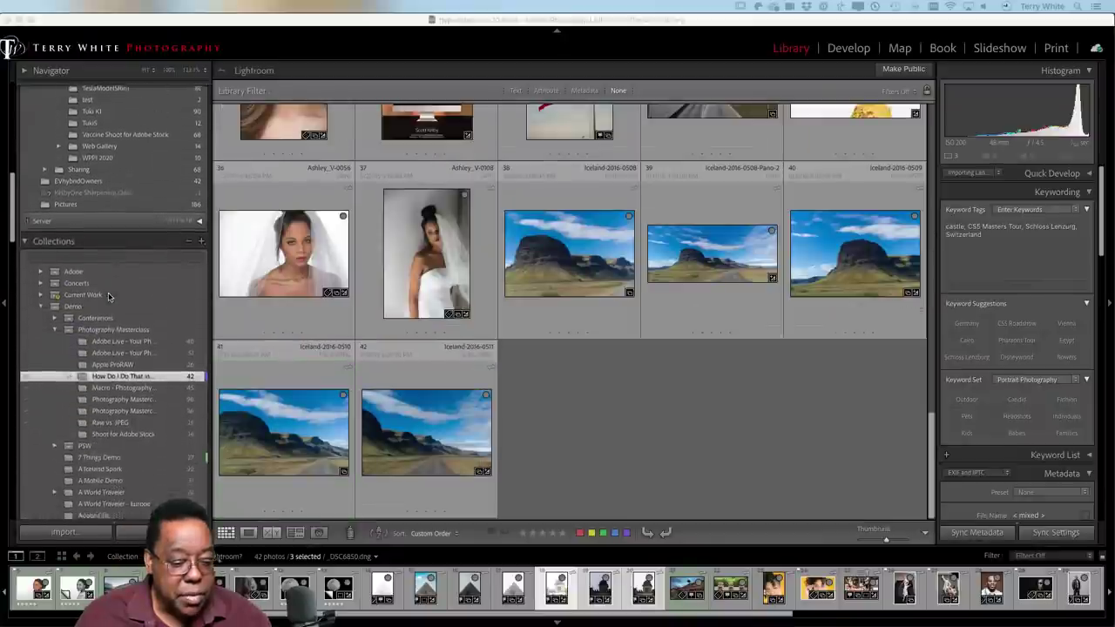
{"action": "scroll", "coordinate": [108, 297], "scroll_direction": "down", "scroll_amount": 5}
{"action": "left_click", "coordinate": [100, 328]}
{"action": "scroll", "coordinate": [608, 357], "scroll_direction": "up", "scroll_amount": 10}
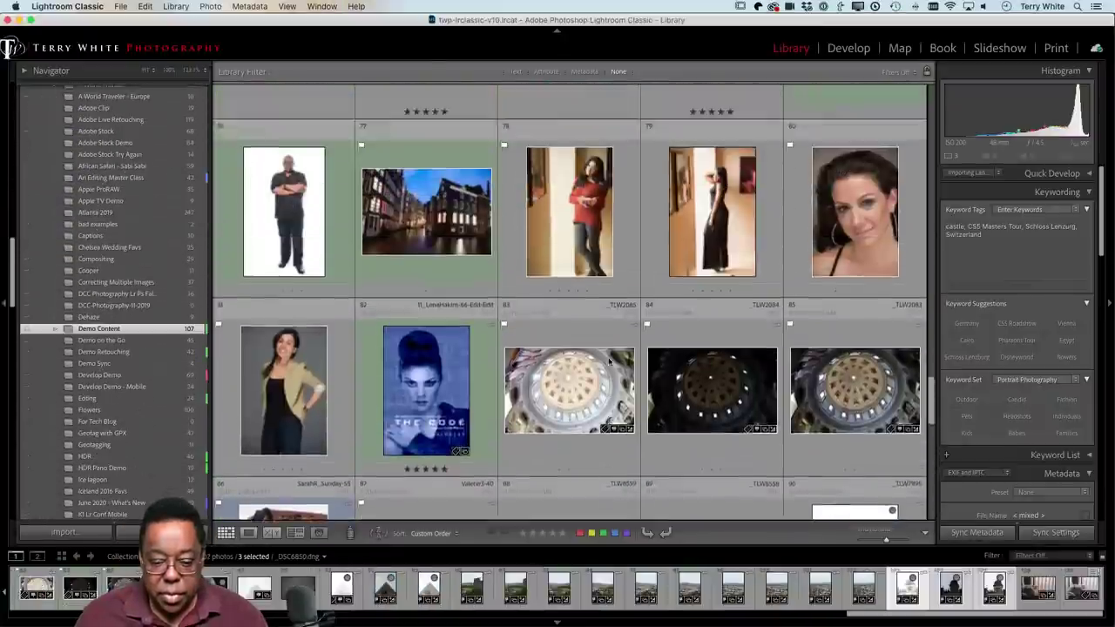
{"action": "scroll", "coordinate": [608, 359], "scroll_direction": "up", "scroll_amount": 5}
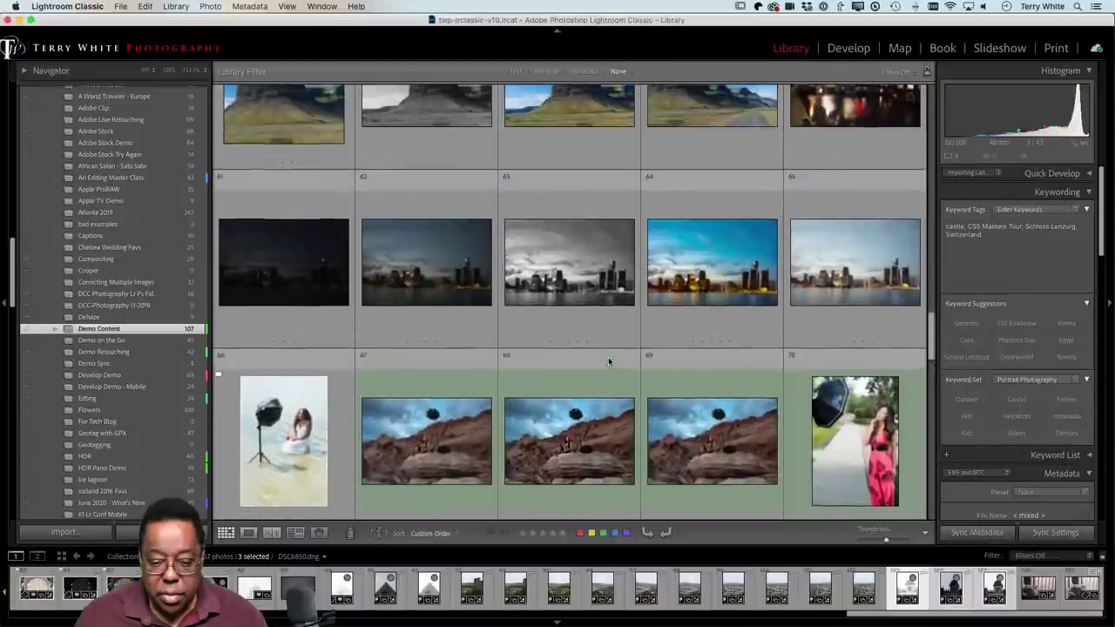
{"action": "scroll", "coordinate": [740, 364], "scroll_direction": "up", "scroll_amount": 15}
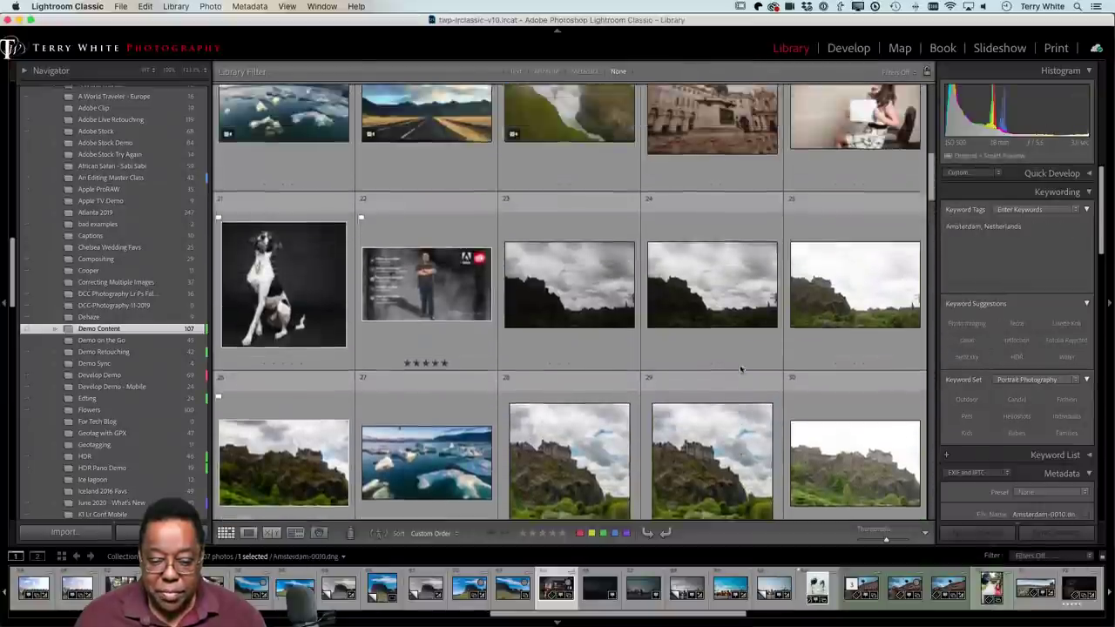
{"action": "scroll", "coordinate": [740, 364], "scroll_direction": "up", "scroll_amount": 4}
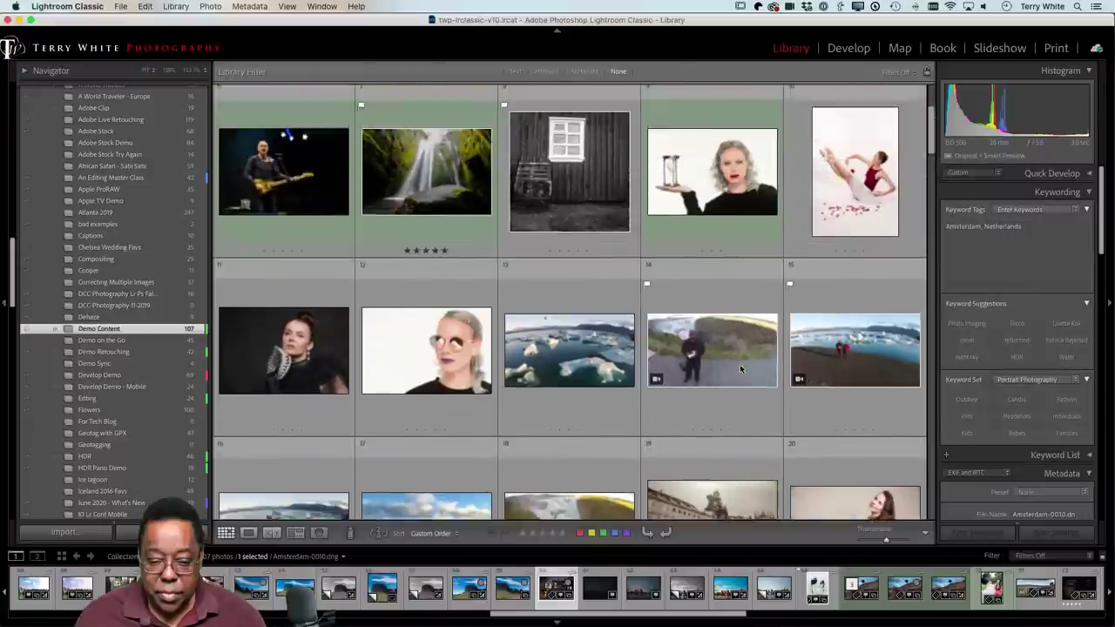
{"action": "scroll", "coordinate": [739, 364], "scroll_direction": "up", "scroll_amount": 3}
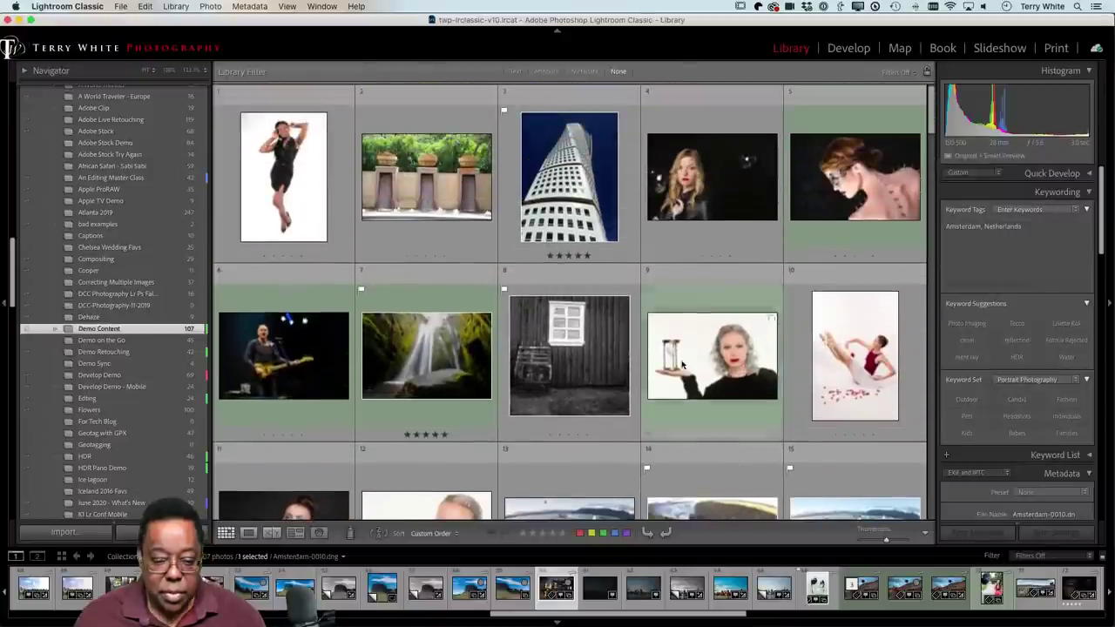
{"action": "left_click", "coordinate": [155, 341]}
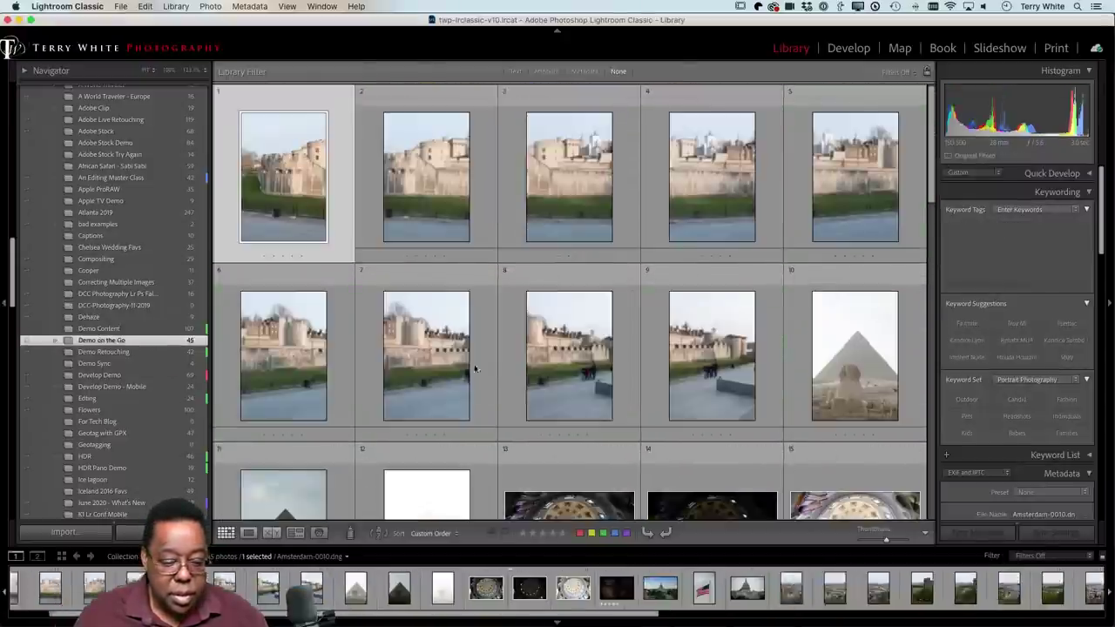
{"action": "left_click", "coordinate": [96, 372]}
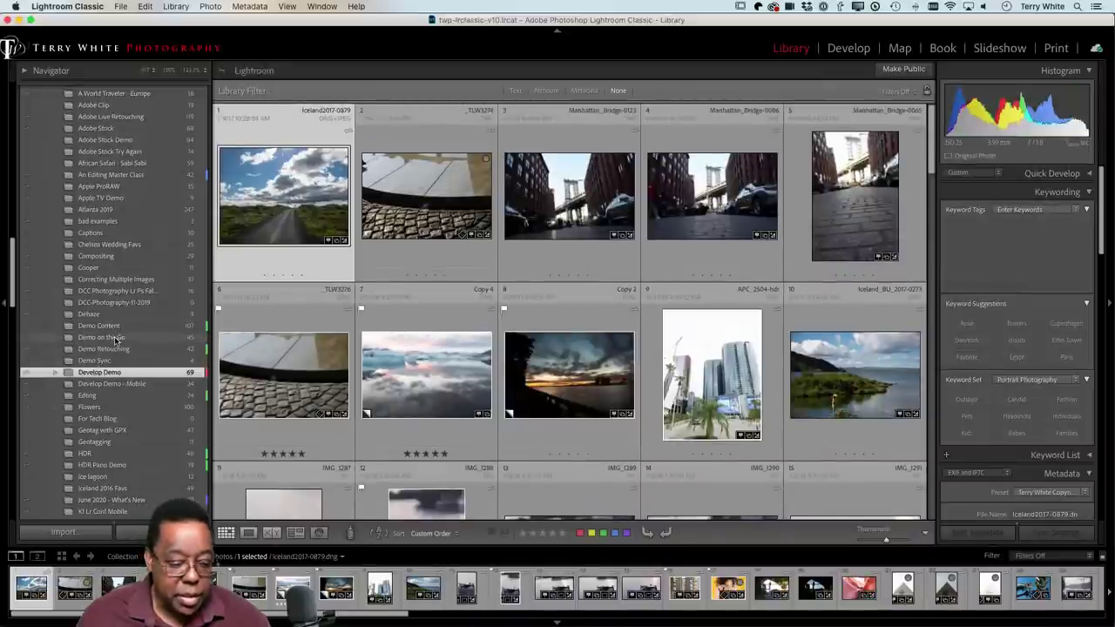
{"action": "left_click", "coordinate": [116, 338]}
- Add the APC_2504-hdr photo to the target collection
{"action": "scroll", "coordinate": [408, 384], "scroll_direction": "down", "scroll_amount": 8}
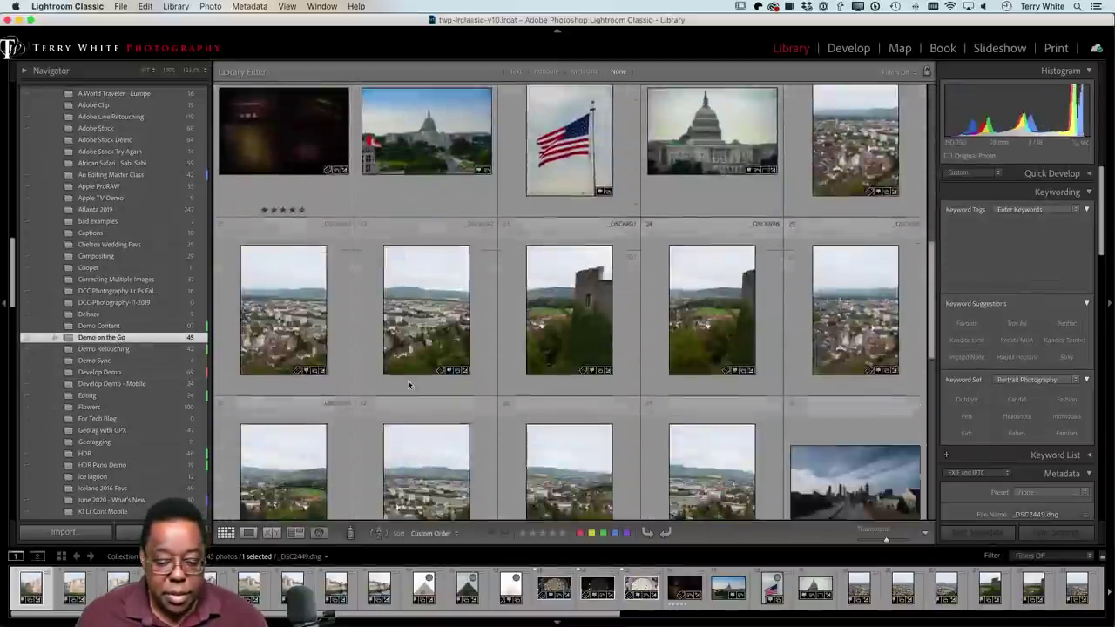
{"action": "scroll", "coordinate": [408, 384], "scroll_direction": "down", "scroll_amount": 6}
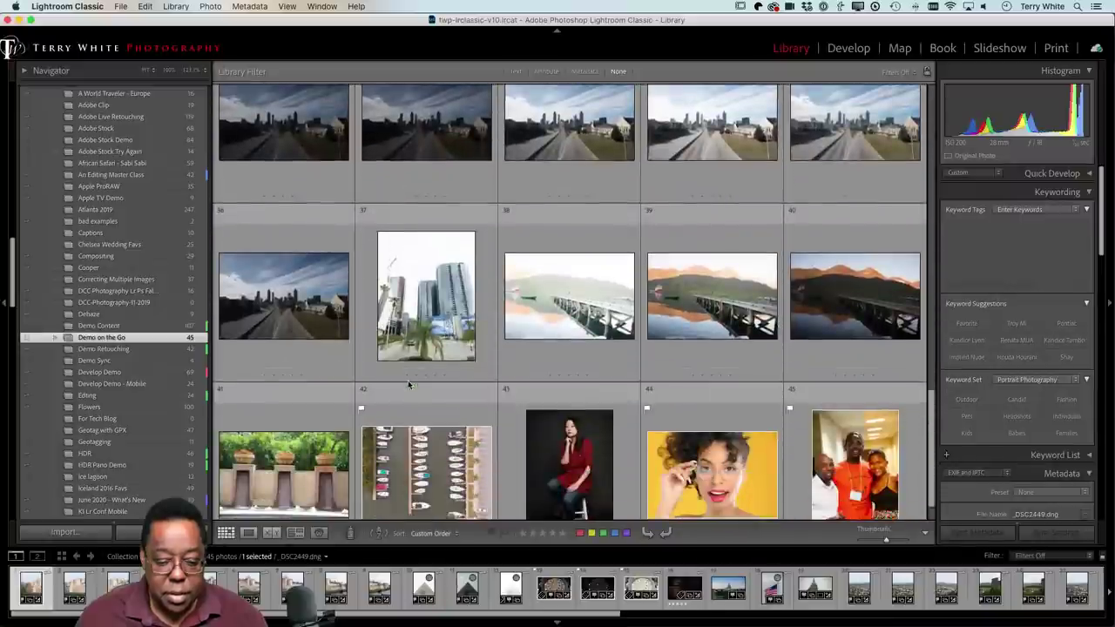
{"action": "left_click", "coordinate": [408, 384]}
{"action": "key", "text": "b"}
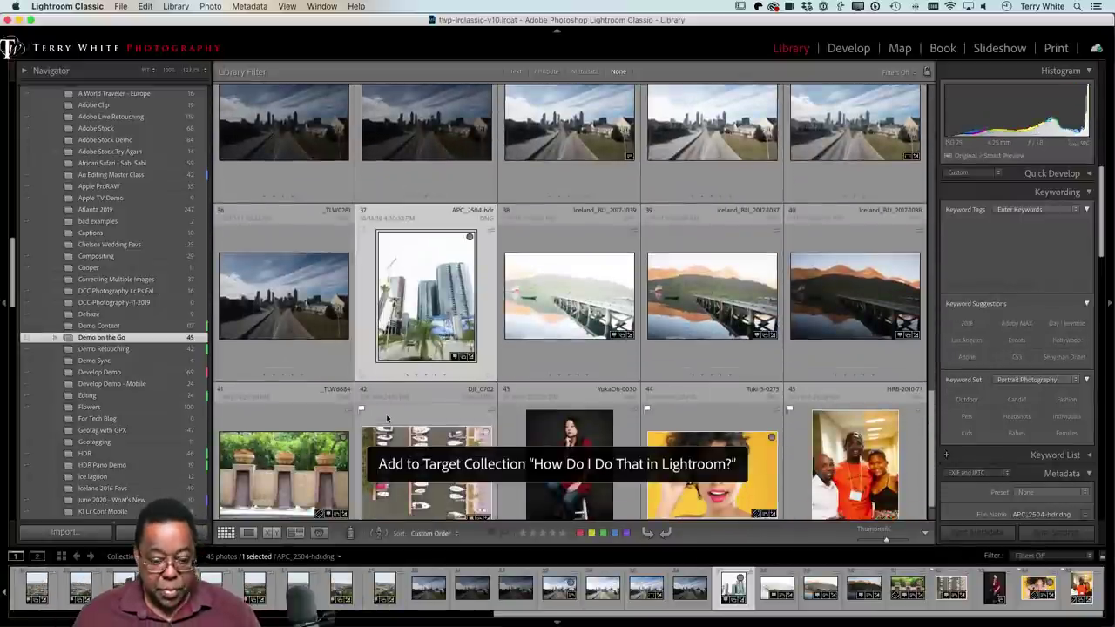
- Open the How Do I Do That in Lightroom? collection, now with 44 photos
{"action": "scroll", "coordinate": [87, 259], "scroll_direction": "up", "scroll_amount": 10}
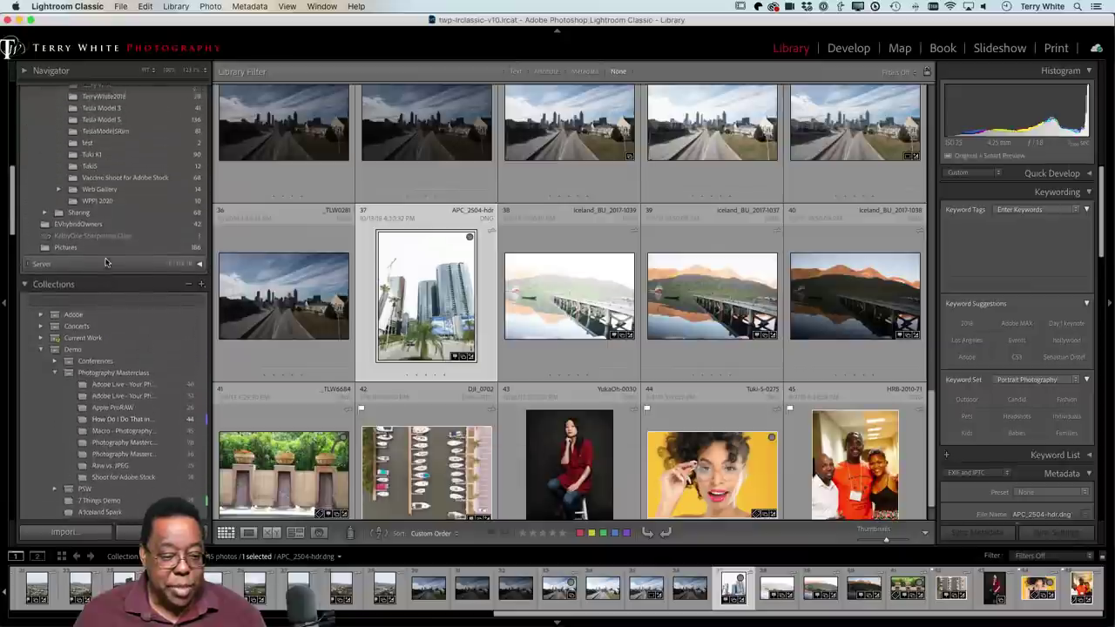
{"action": "scroll", "coordinate": [106, 262], "scroll_direction": "up", "scroll_amount": 5}
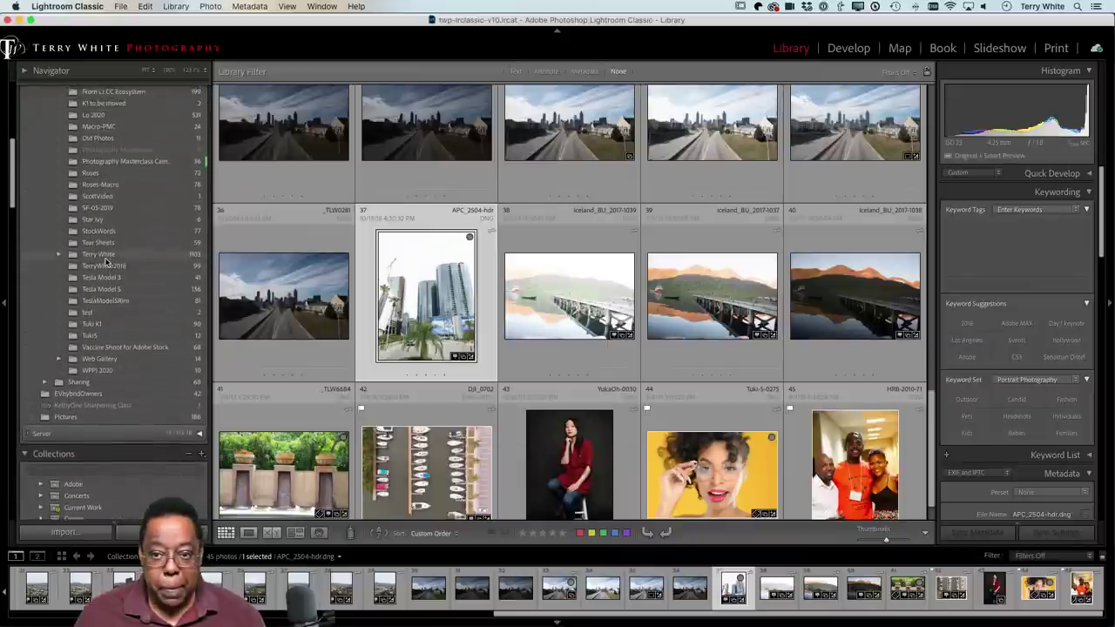
{"action": "scroll", "coordinate": [106, 262], "scroll_direction": "down", "scroll_amount": 15}
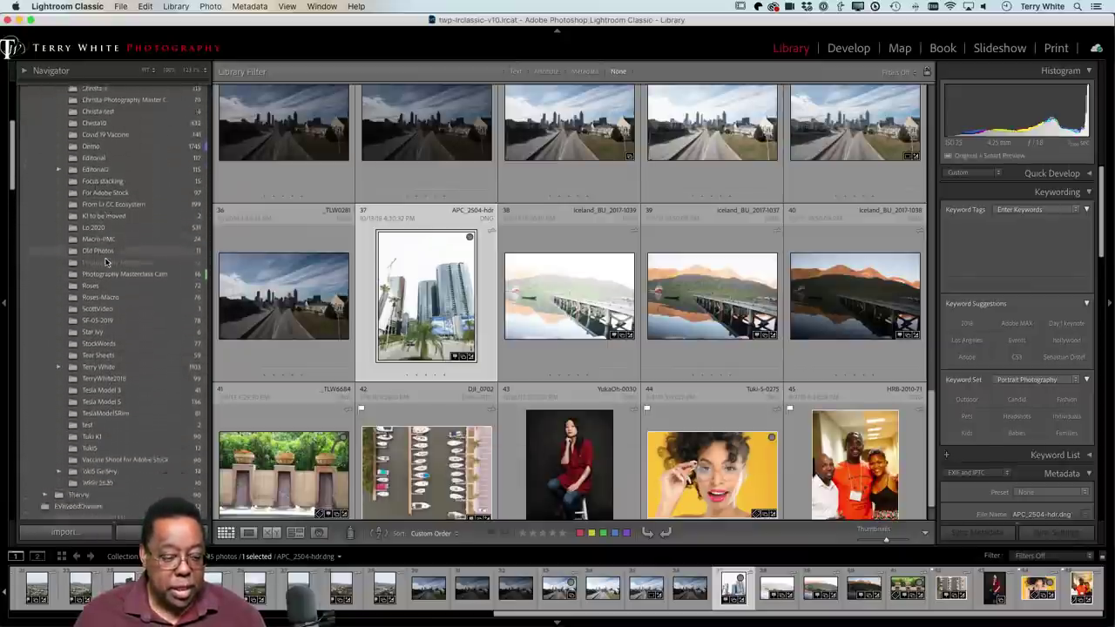
{"action": "left_click", "coordinate": [131, 315]}
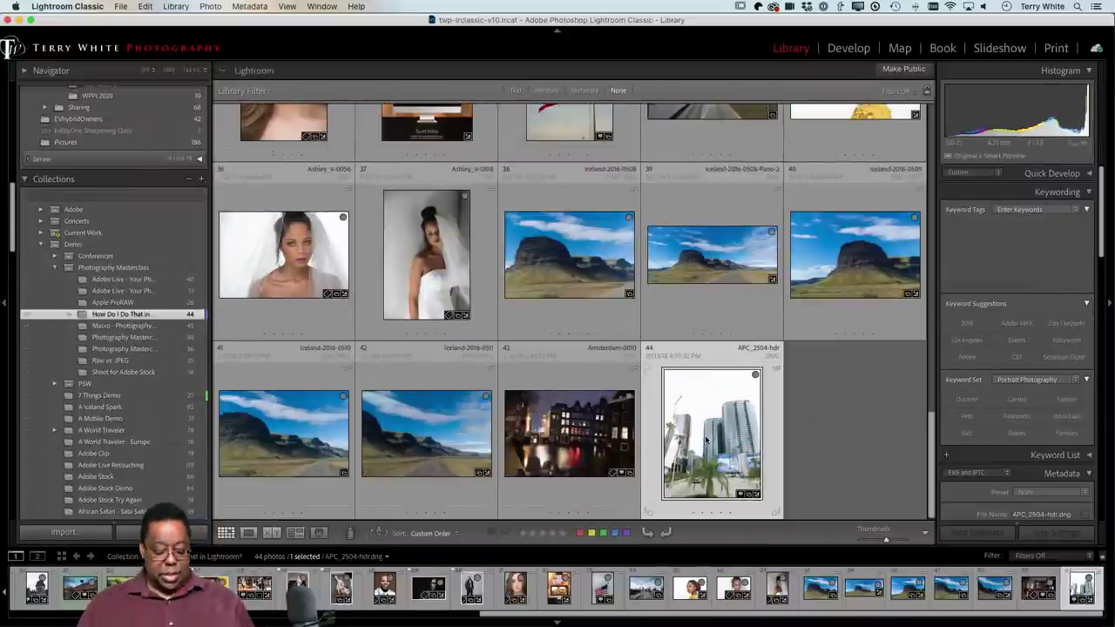
- Preview the APC_2504-hdr city towers photo full screen
{"action": "key", "text": "f"}
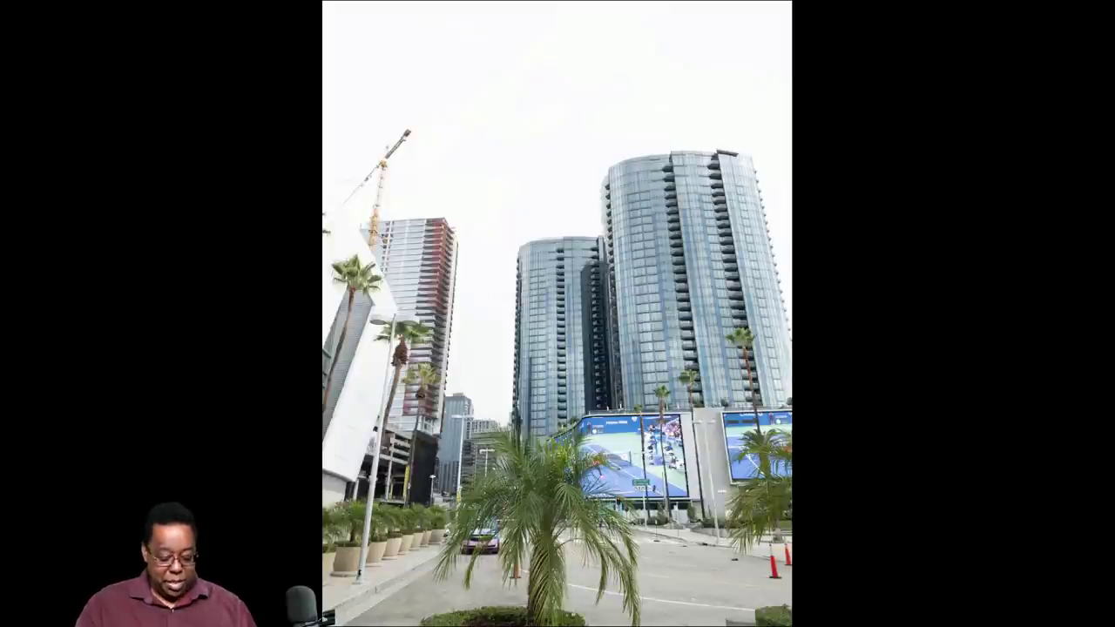
- In the Develop Transform panel, apply Upright Vertical to APC_2504-hdr
{"action": "key", "text": "f"}
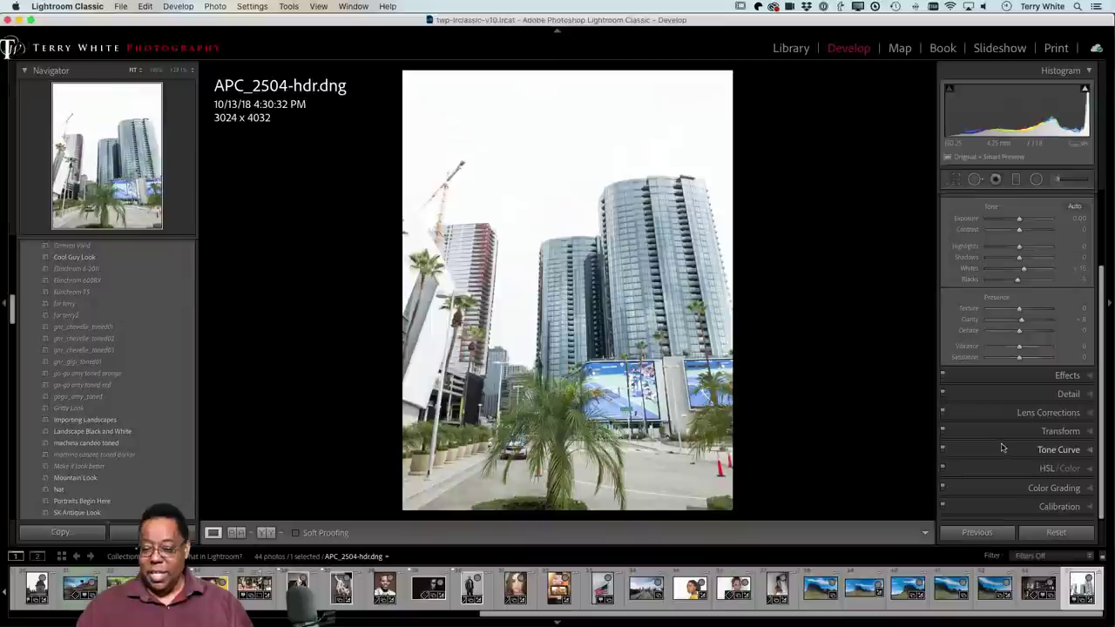
{"action": "left_click", "coordinate": [1060, 431]}
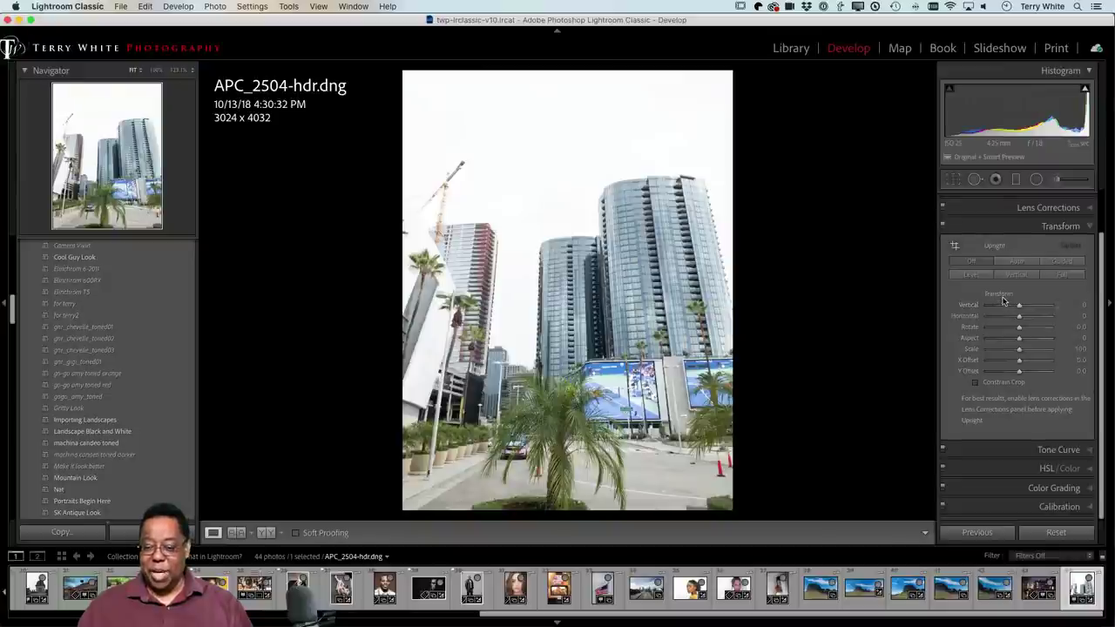
{"action": "key", "text": "alt"}
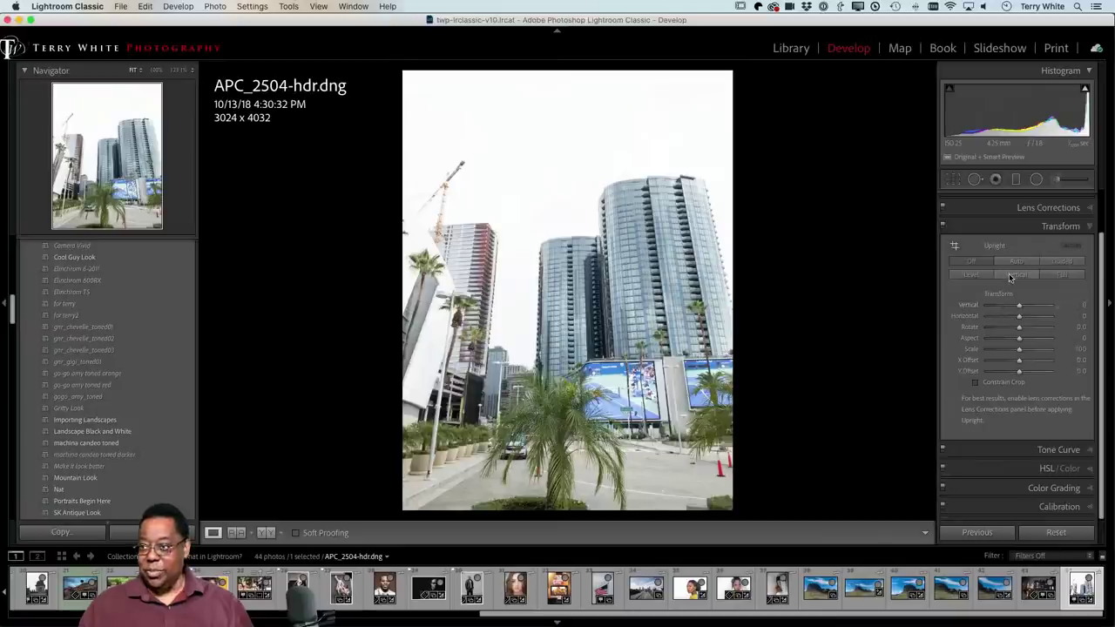
{"action": "left_click", "coordinate": [1017, 274]}
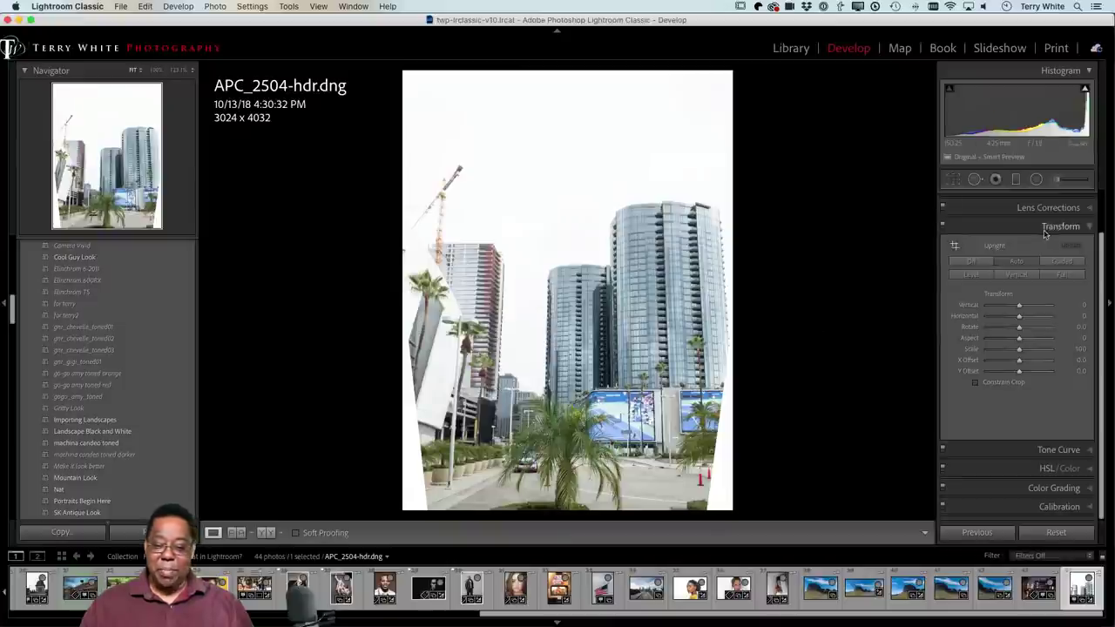
- Straighten the towers with two Guided Upright lines and raise Transform Scale to 137
{"action": "left_click", "coordinate": [954, 246]}
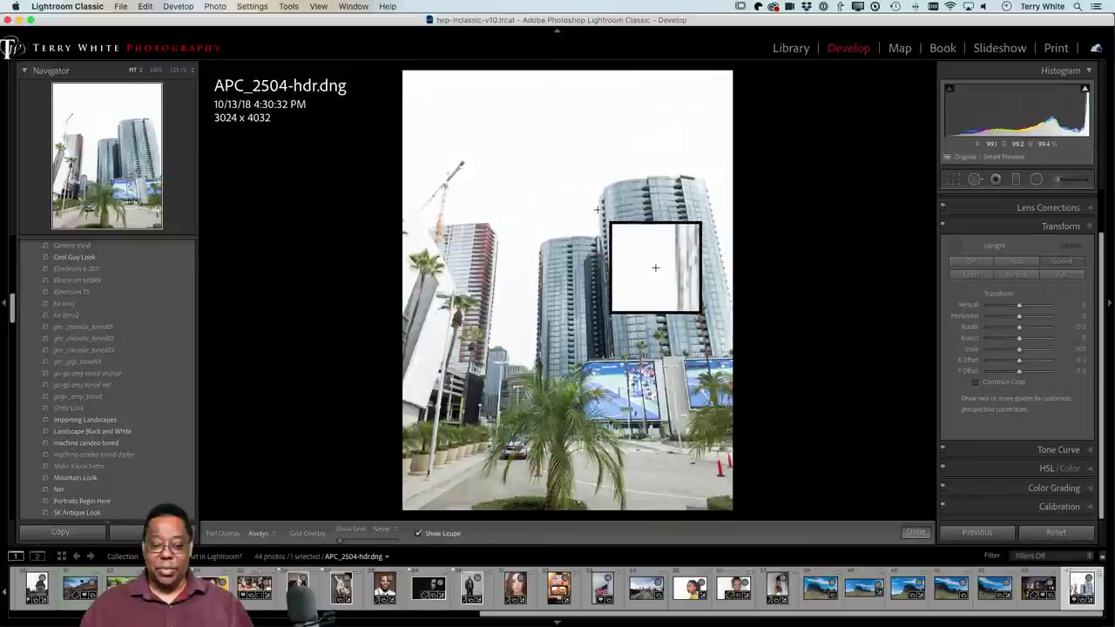
{"action": "left_click_drag", "start_coordinate": [598, 209], "coordinate": [607, 369]}
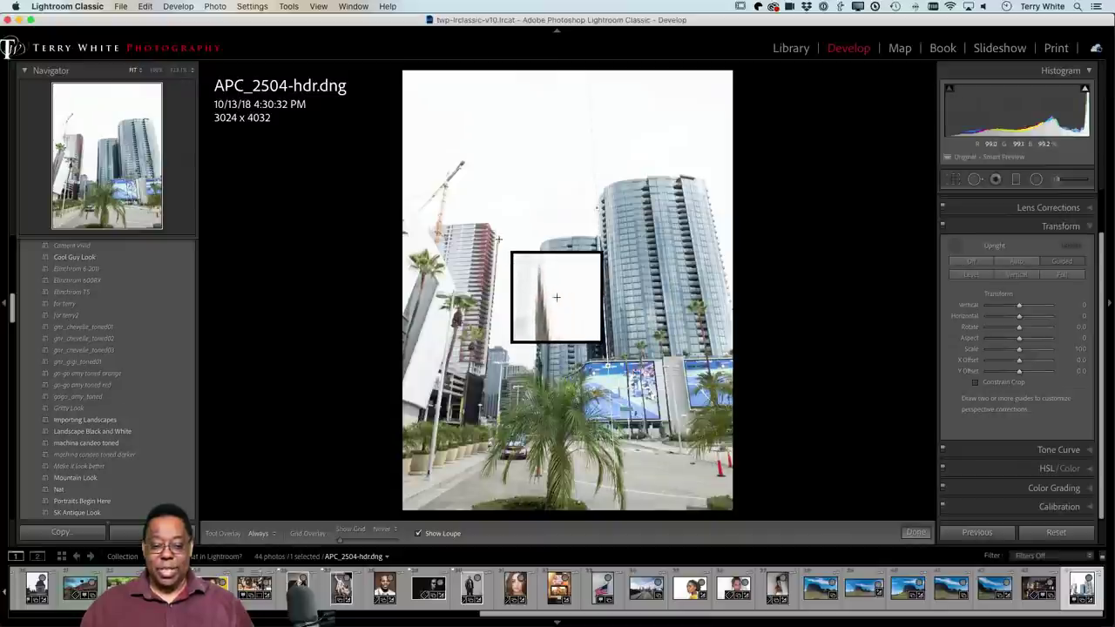
{"action": "left_click_drag", "start_coordinate": [499, 238], "coordinate": [490, 364]}
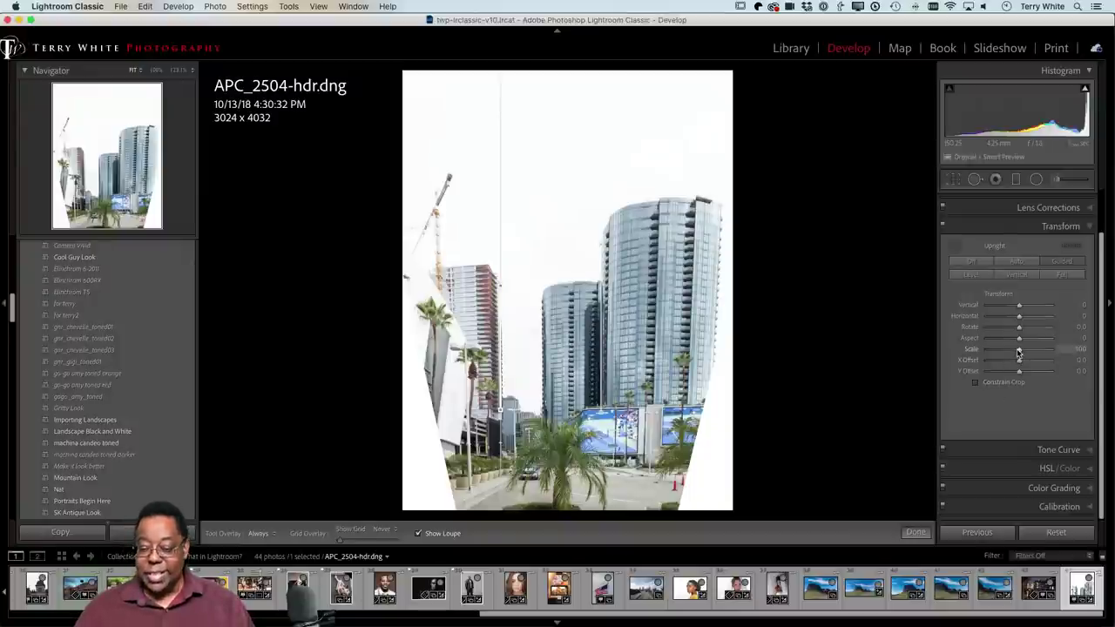
{"action": "left_click_drag", "start_coordinate": [1019, 349], "coordinate": [1040, 356]}
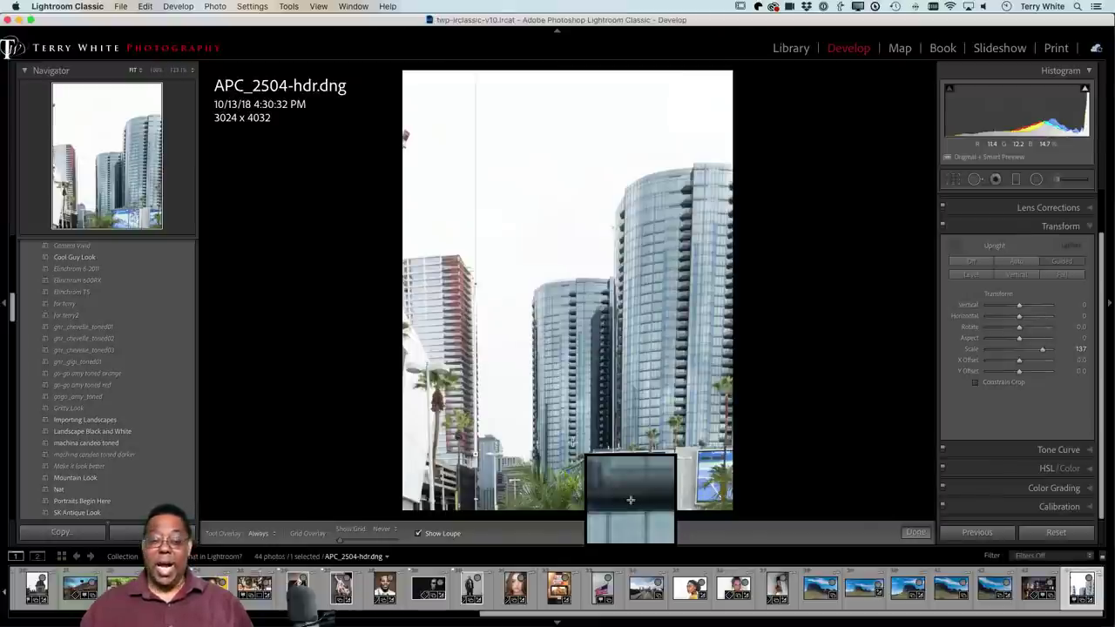
- Give Amsterdam-0010 Upright Auto and Transform Scale 114, then go back to Grid
{"action": "key", "text": "g"}
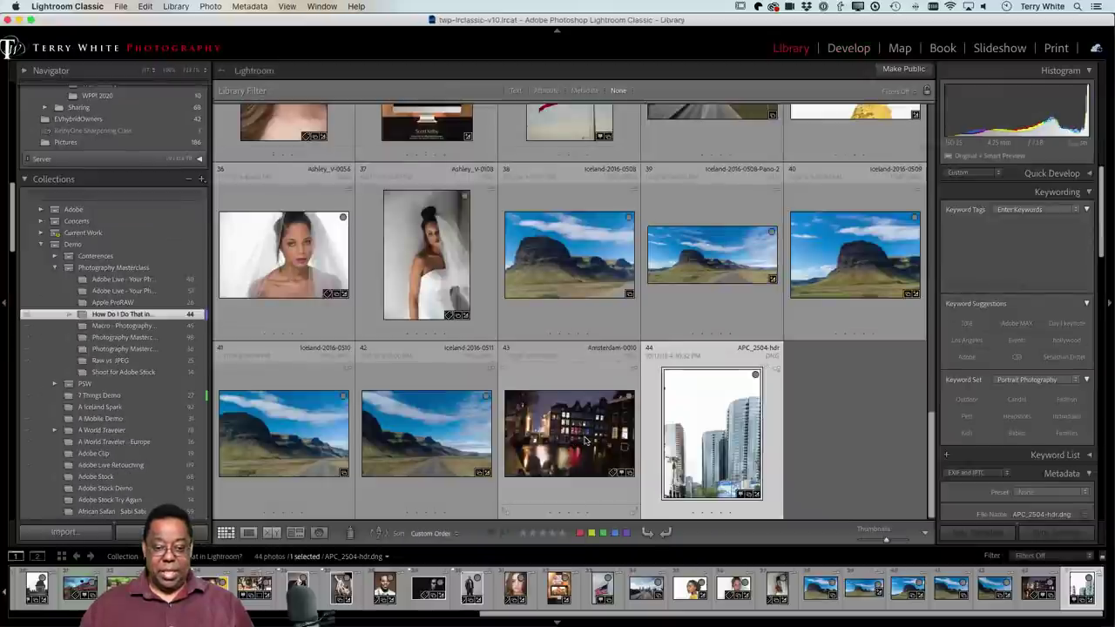
{"action": "left_click", "coordinate": [573, 440]}
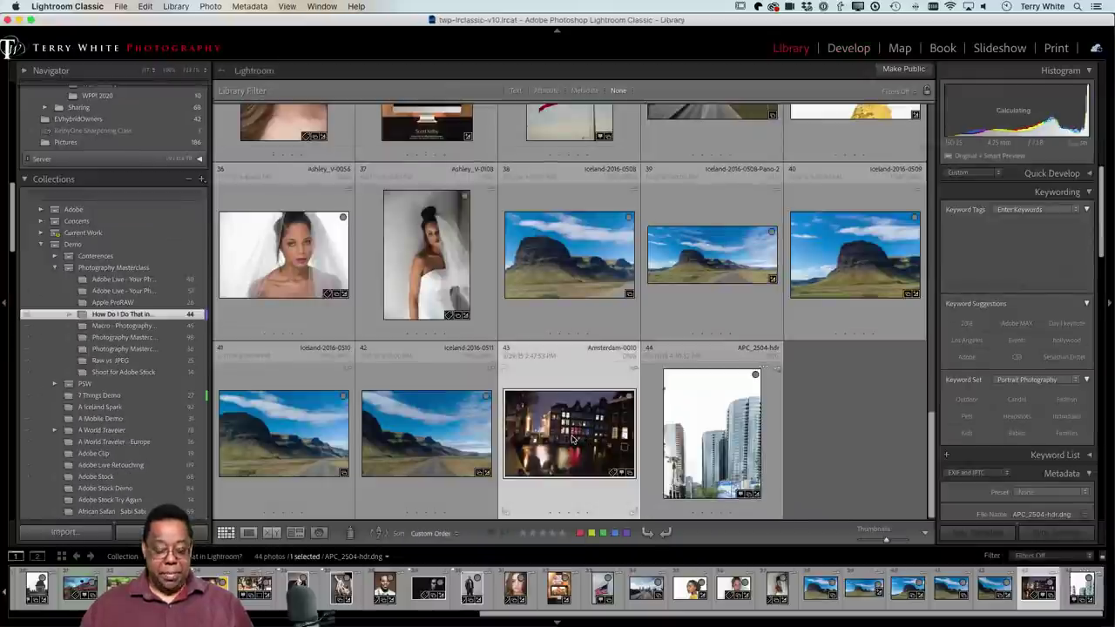
{"action": "key", "text": "d"}
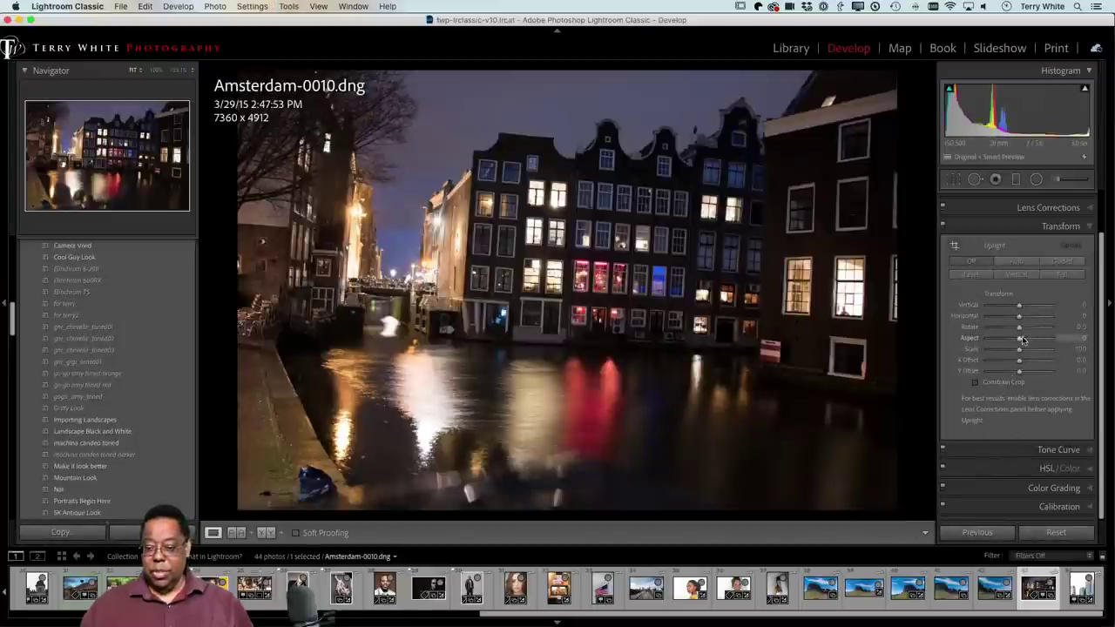
{"action": "left_click", "coordinate": [1016, 260]}
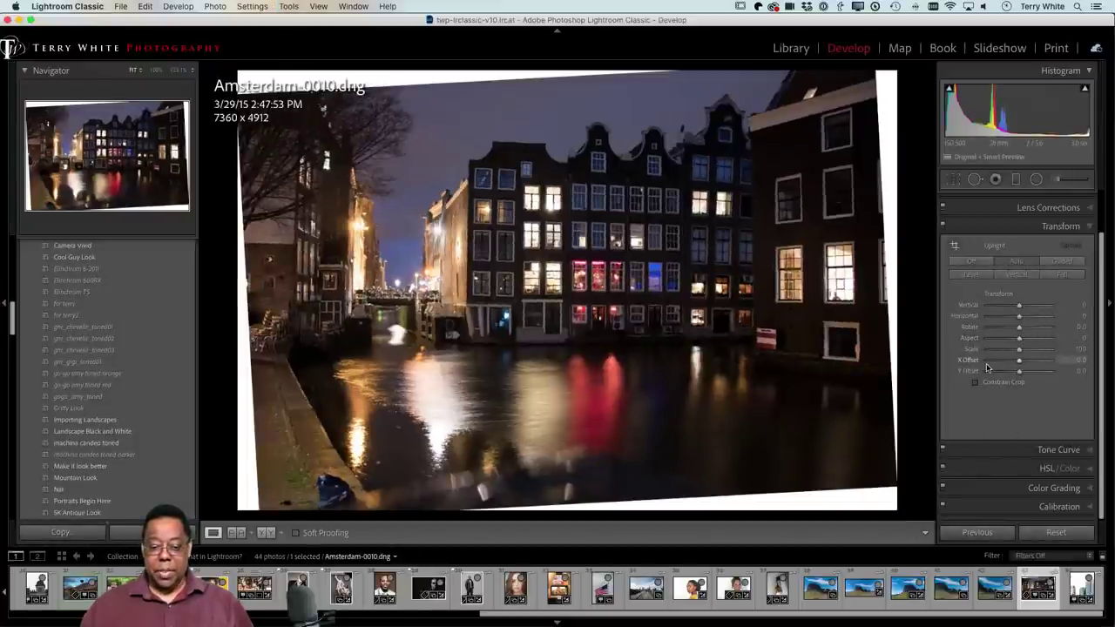
{"action": "left_click_drag", "start_coordinate": [1018, 348], "coordinate": [1027, 348]}
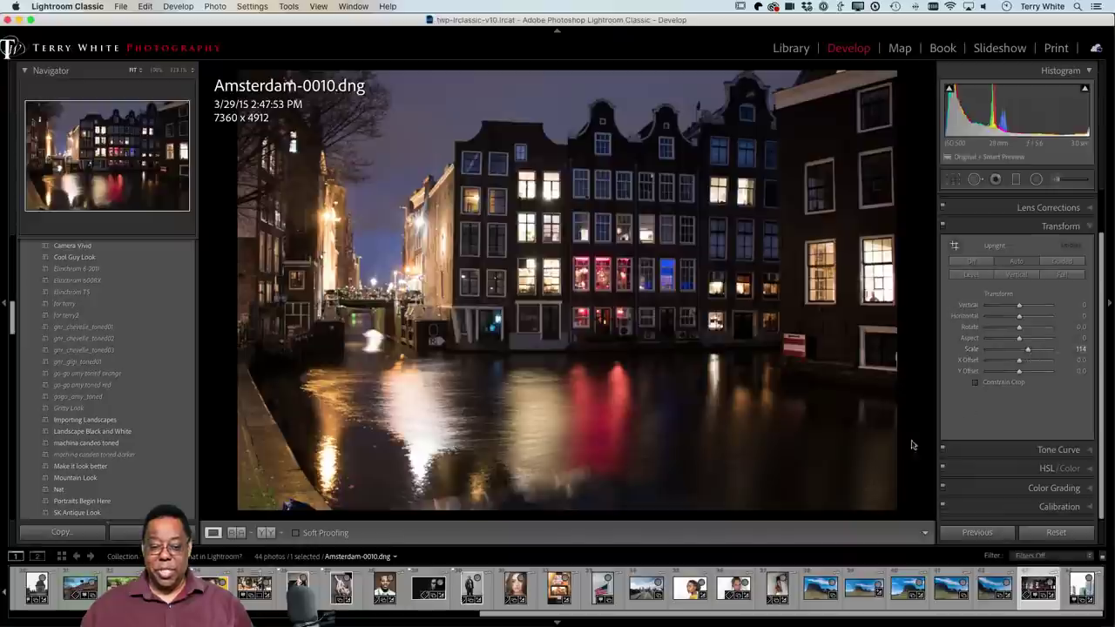
{"action": "key", "text": "g"}
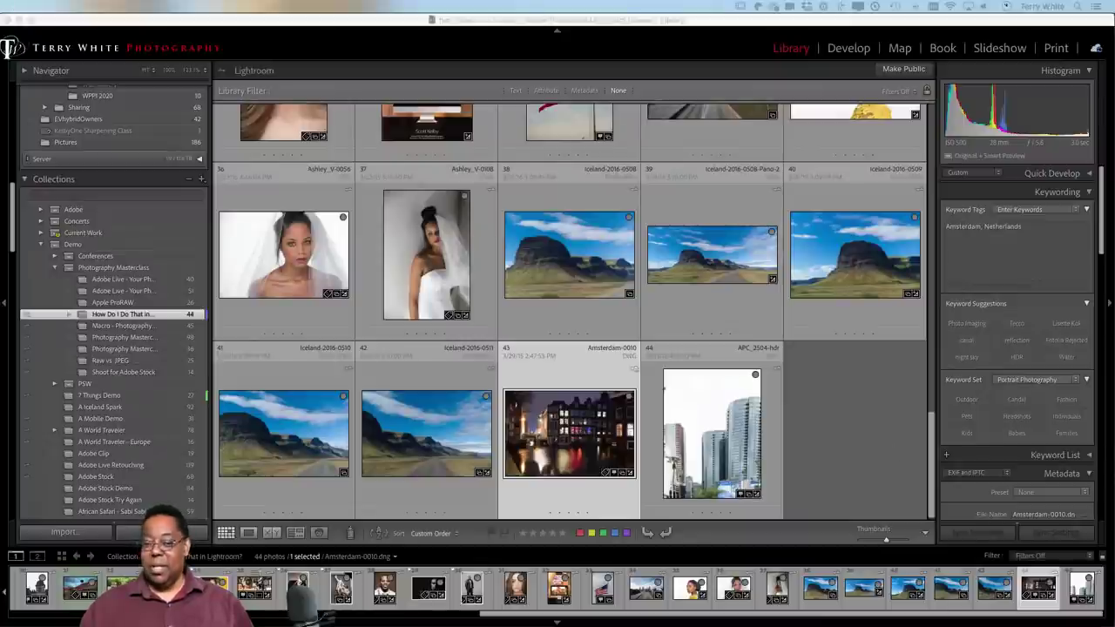
{"action": "scroll", "coordinate": [780, 274], "scroll_direction": "up", "scroll_amount": 3}
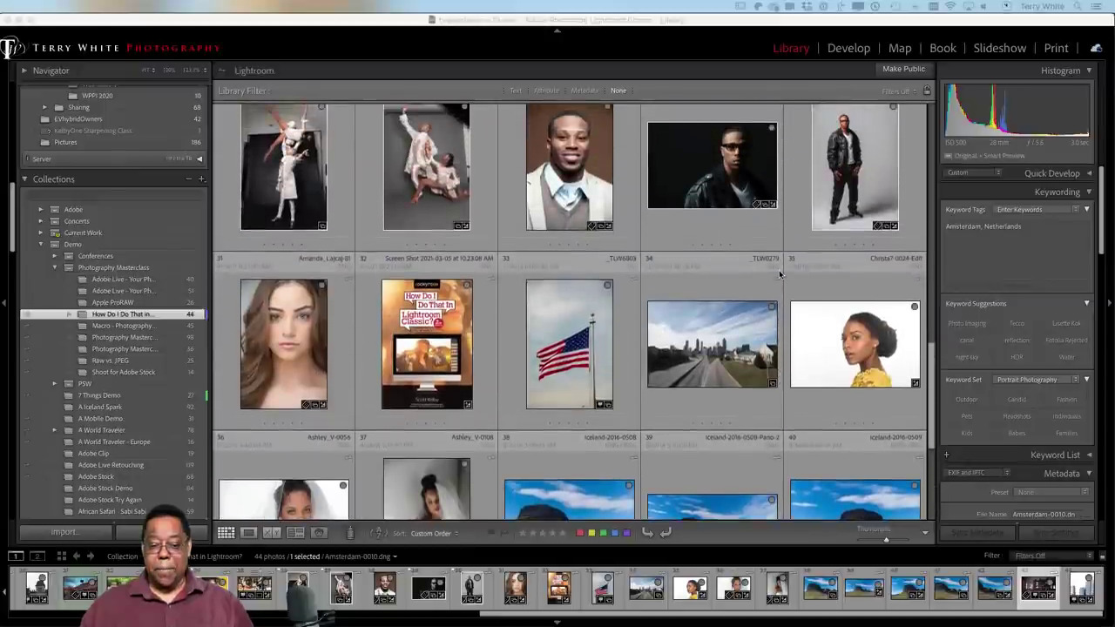
{"action": "scroll", "coordinate": [779, 275], "scroll_direction": "up", "scroll_amount": 1}
{"action": "scroll", "coordinate": [779, 274], "scroll_direction": "up", "scroll_amount": 4}
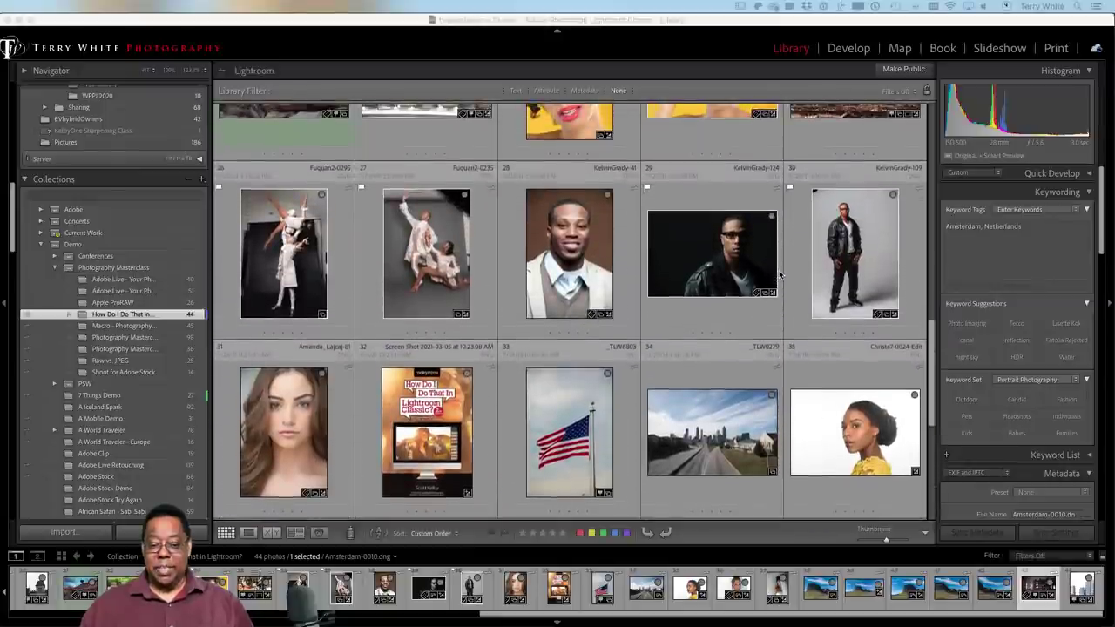
{"action": "scroll", "coordinate": [779, 274], "scroll_direction": "up", "scroll_amount": 6}
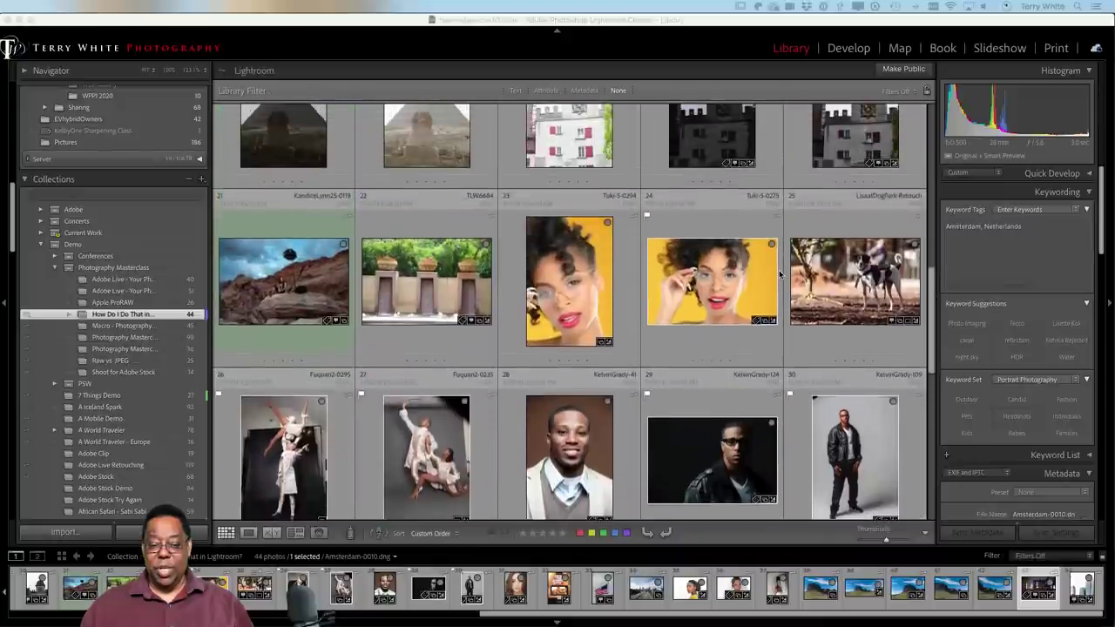
{"action": "scroll", "coordinate": [778, 270], "scroll_direction": "up", "scroll_amount": 4}
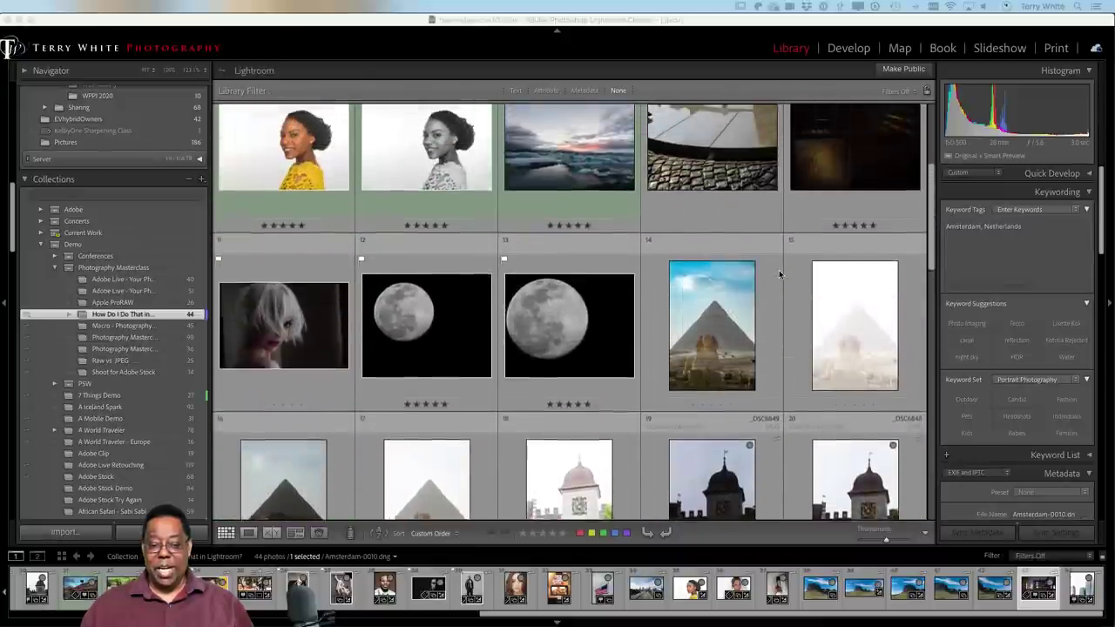
{"action": "scroll", "coordinate": [778, 270], "scroll_direction": "down", "scroll_amount": 10}
{"action": "scroll", "coordinate": [780, 274], "scroll_direction": "down", "scroll_amount": 6}
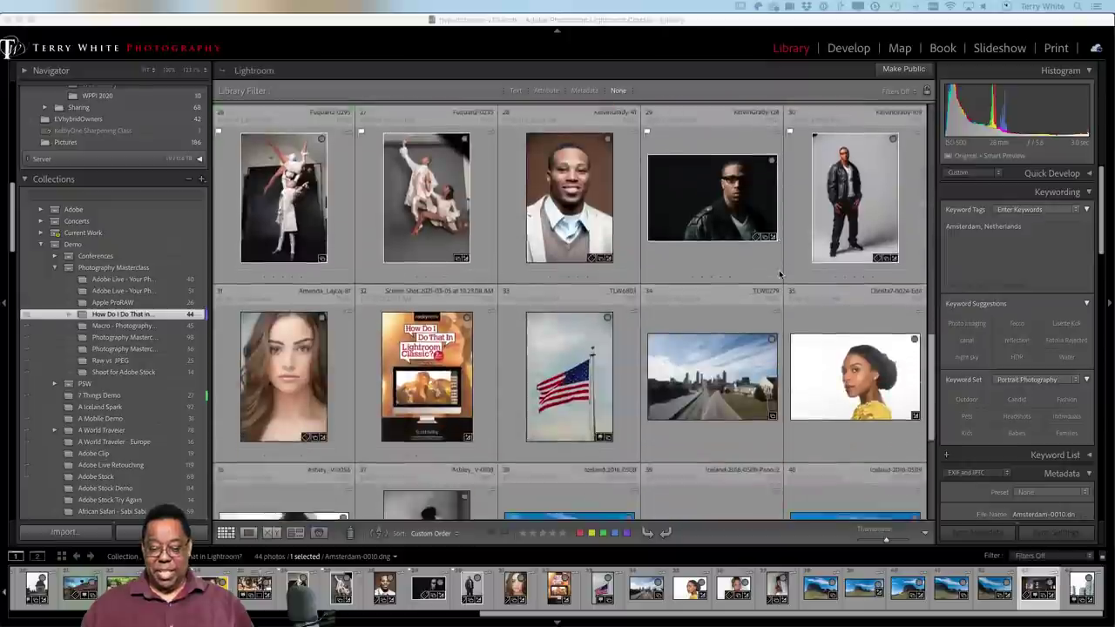
{"action": "scroll", "coordinate": [780, 274], "scroll_direction": "down", "scroll_amount": 4}
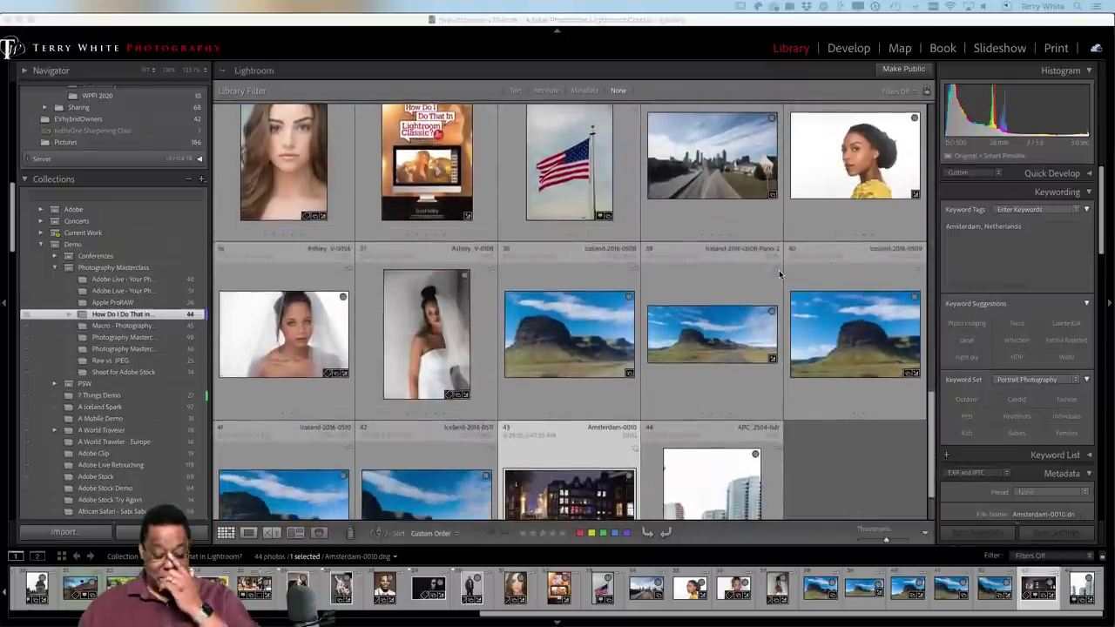
{"action": "scroll", "coordinate": [780, 274], "scroll_direction": "up", "scroll_amount": 8}
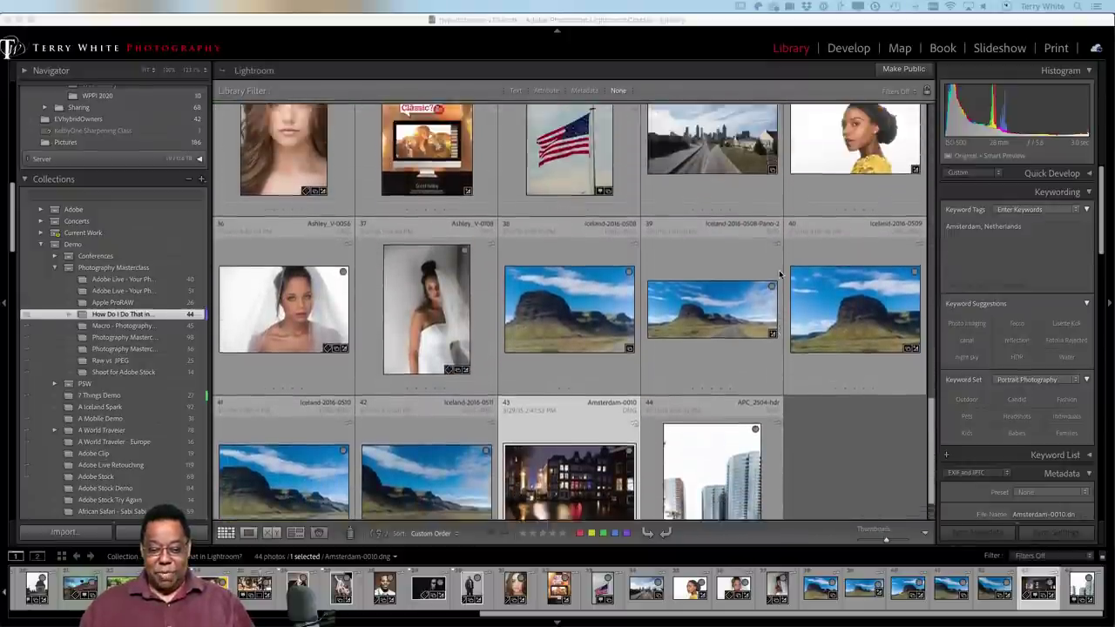
{"action": "scroll", "coordinate": [779, 274], "scroll_direction": "up", "scroll_amount": 5}
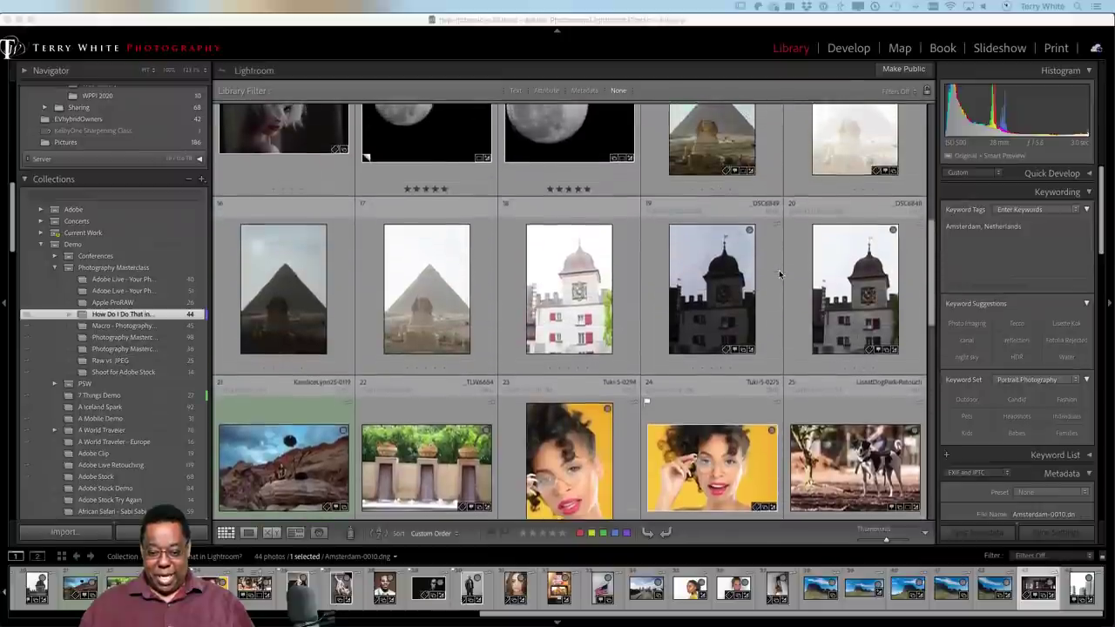
{"action": "scroll", "coordinate": [778, 274], "scroll_direction": "up", "scroll_amount": 5}
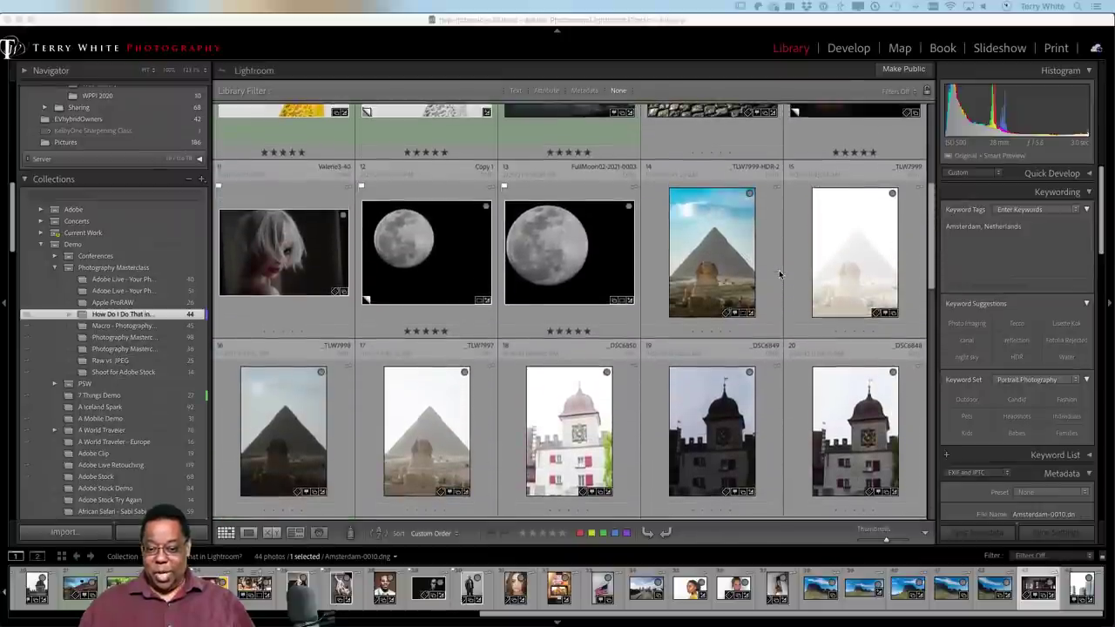
{"action": "scroll", "coordinate": [779, 274], "scroll_direction": "up", "scroll_amount": 4}
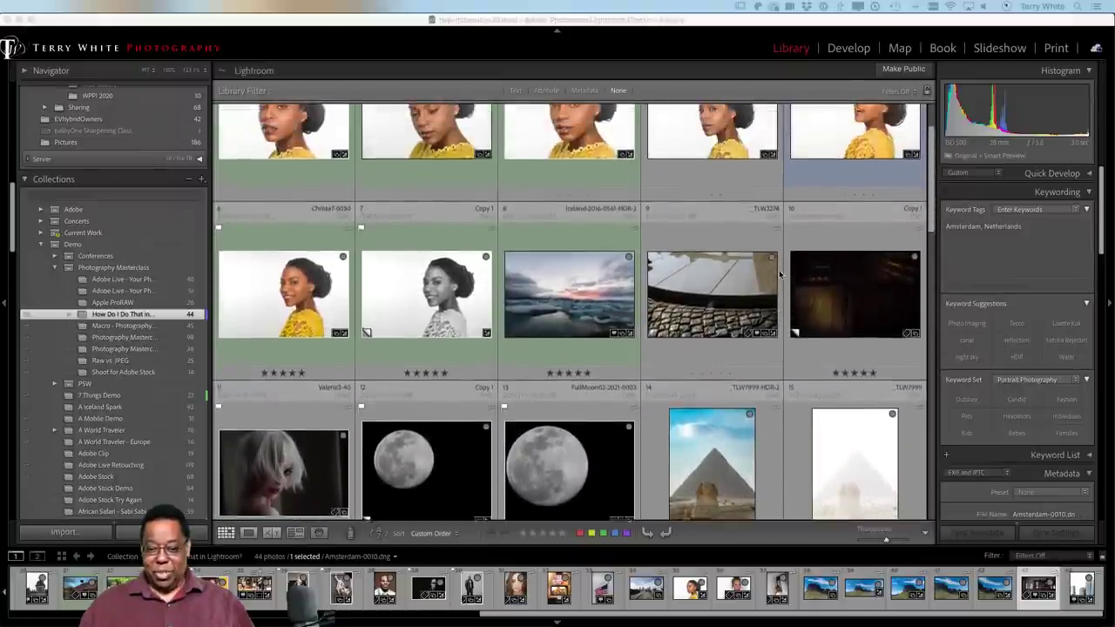
{"action": "scroll", "coordinate": [778, 273], "scroll_direction": "down", "scroll_amount": 2}
{"action": "scroll", "coordinate": [780, 273], "scroll_direction": "up", "scroll_amount": 3}
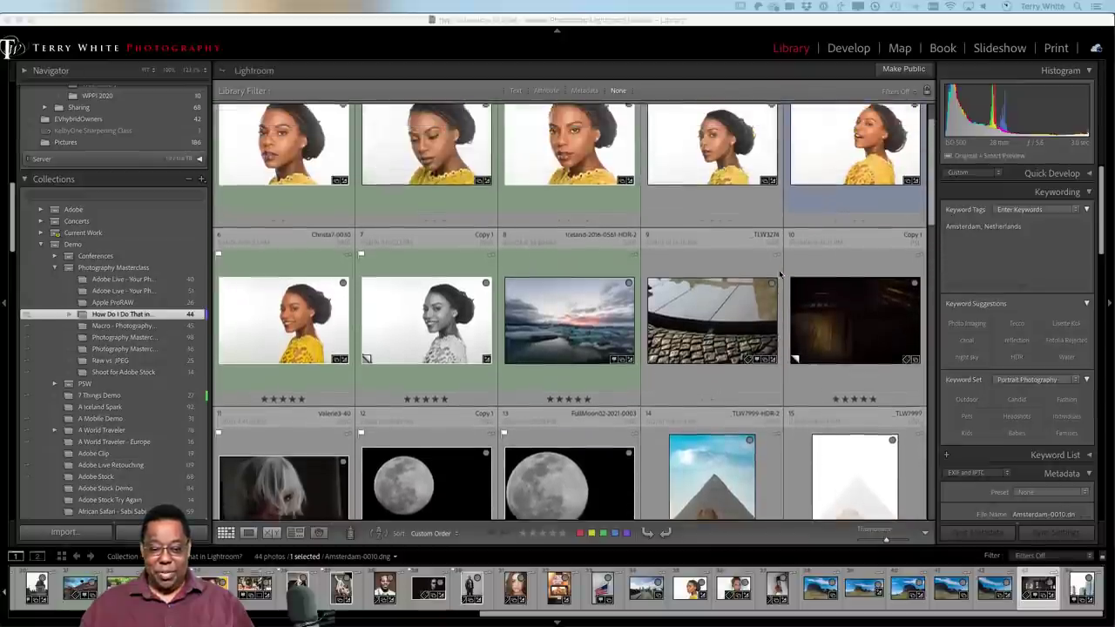
{"action": "scroll", "coordinate": [780, 274], "scroll_direction": "down", "scroll_amount": 8}
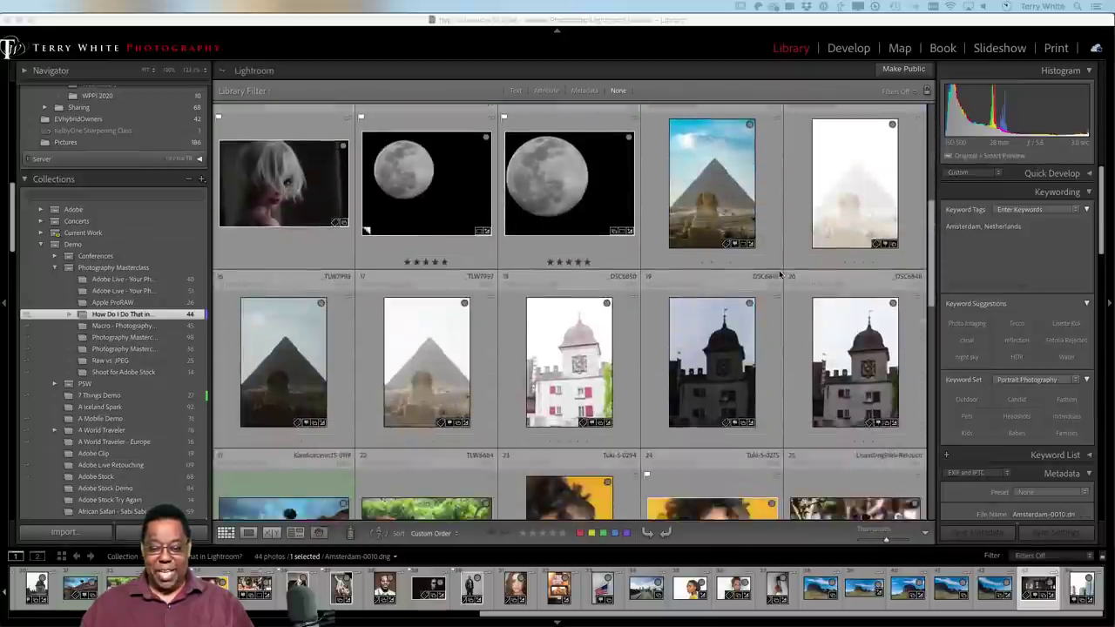
{"action": "scroll", "coordinate": [780, 274], "scroll_direction": "down", "scroll_amount": 1}
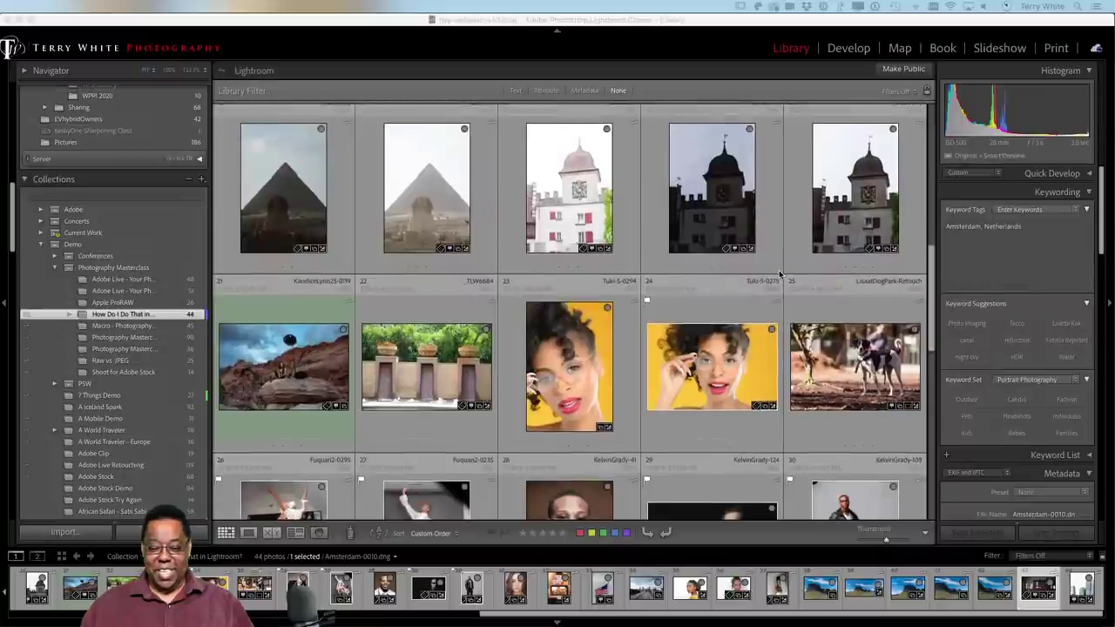
{"action": "scroll", "coordinate": [779, 274], "scroll_direction": "down", "scroll_amount": 1}
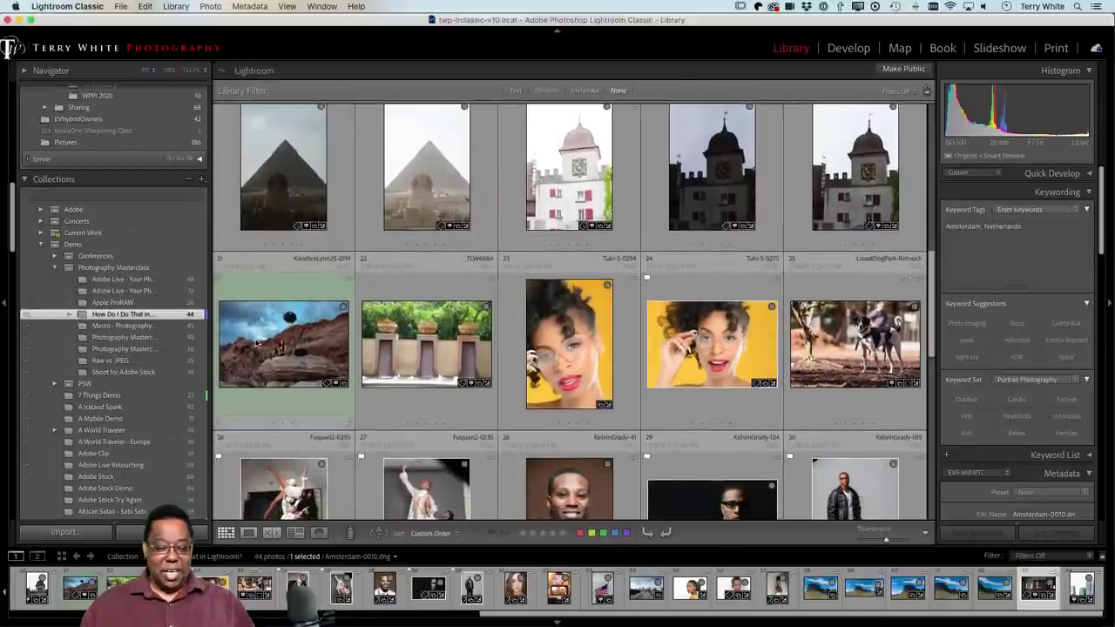
- Preview photos full screen, then show the Edit In submenu for the red-rock desert portrait
{"action": "key", "text": "f"}
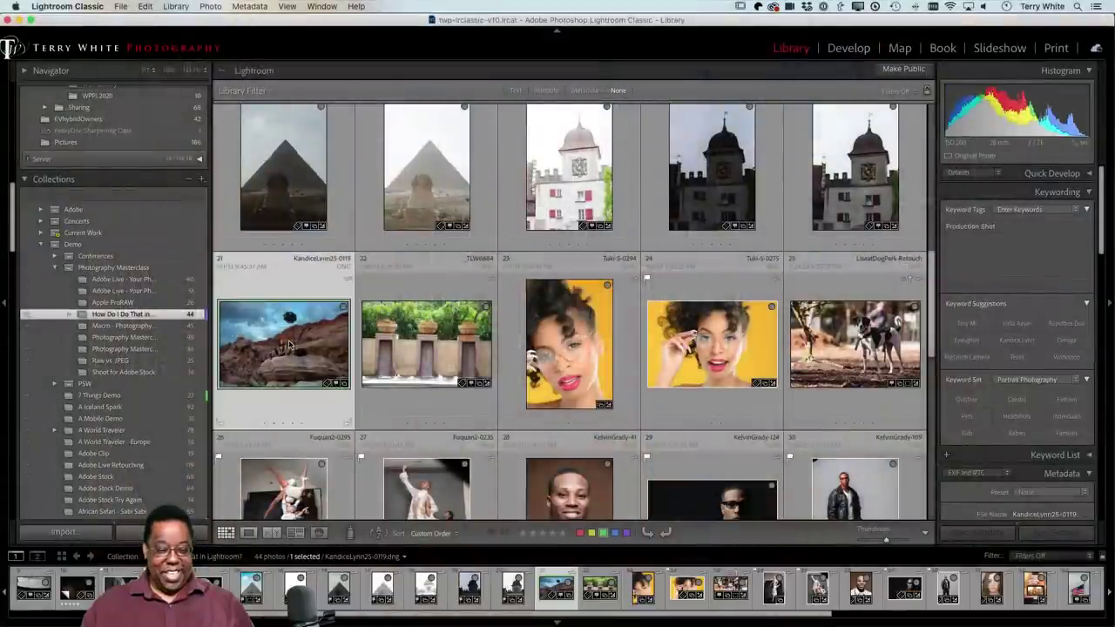
{"action": "key", "text": "f"}
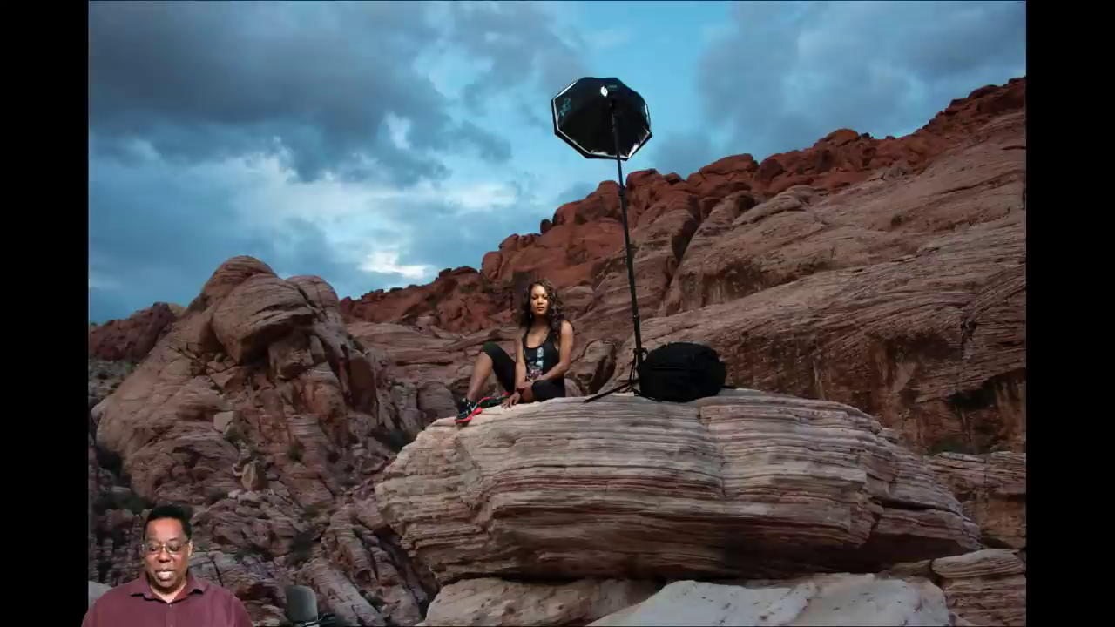
{"action": "key", "text": "Escape"}
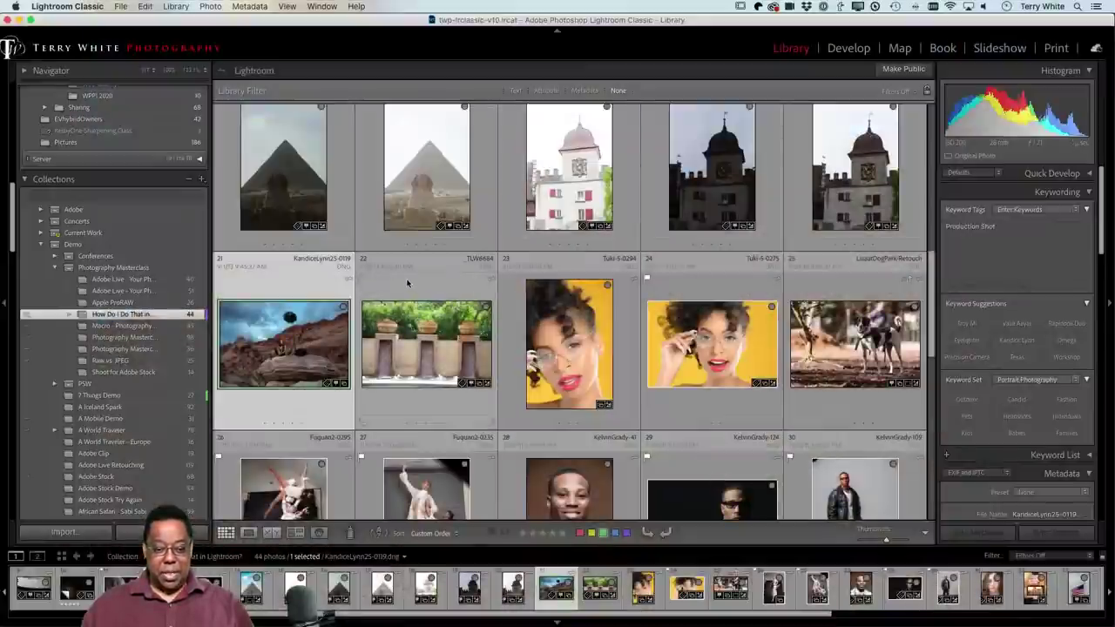
{"action": "right_click", "coordinate": [272, 341]}
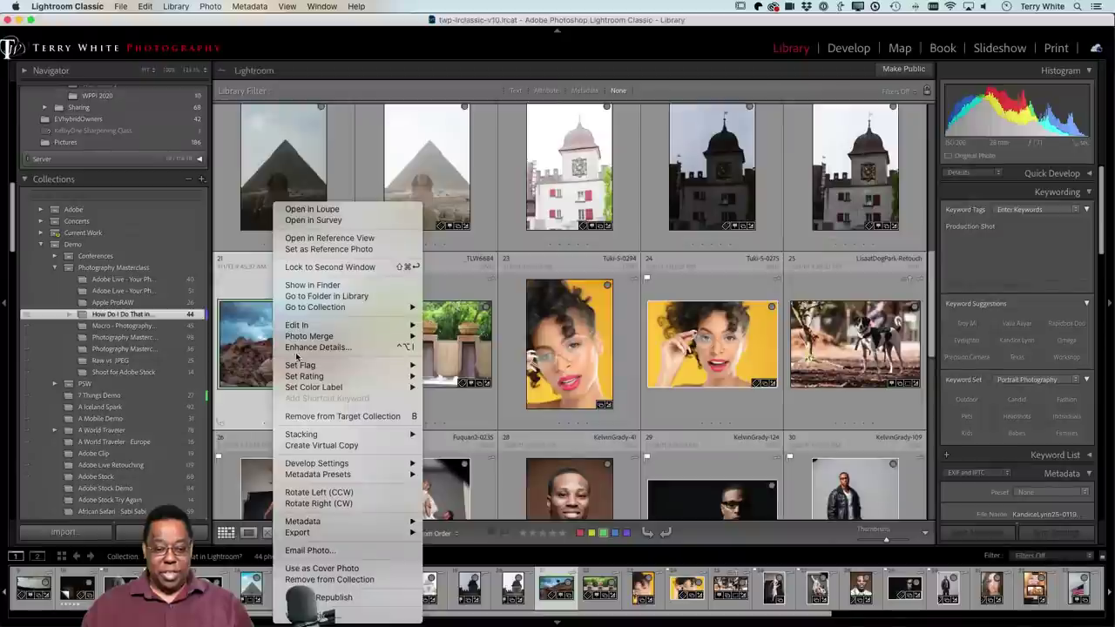
{"action": "mouse_move", "coordinate": [319, 327]}
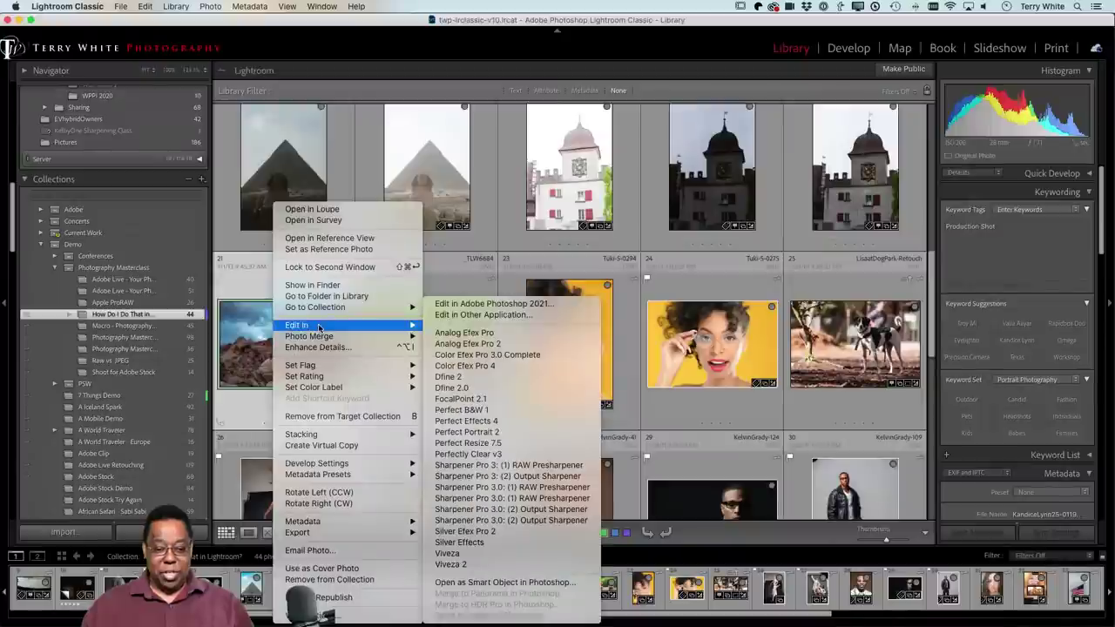
- Open the desert portrait in Photoshop 2021 and Object-Select the softbox, stand and bag
{"action": "left_click", "coordinate": [473, 304]}
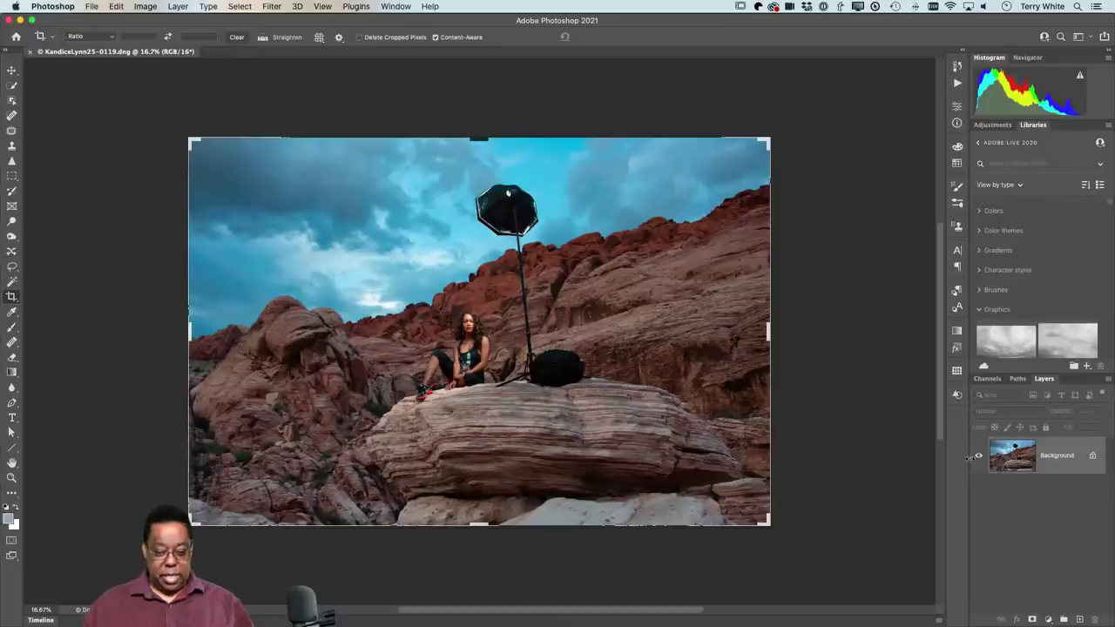
{"action": "key", "text": "v"}
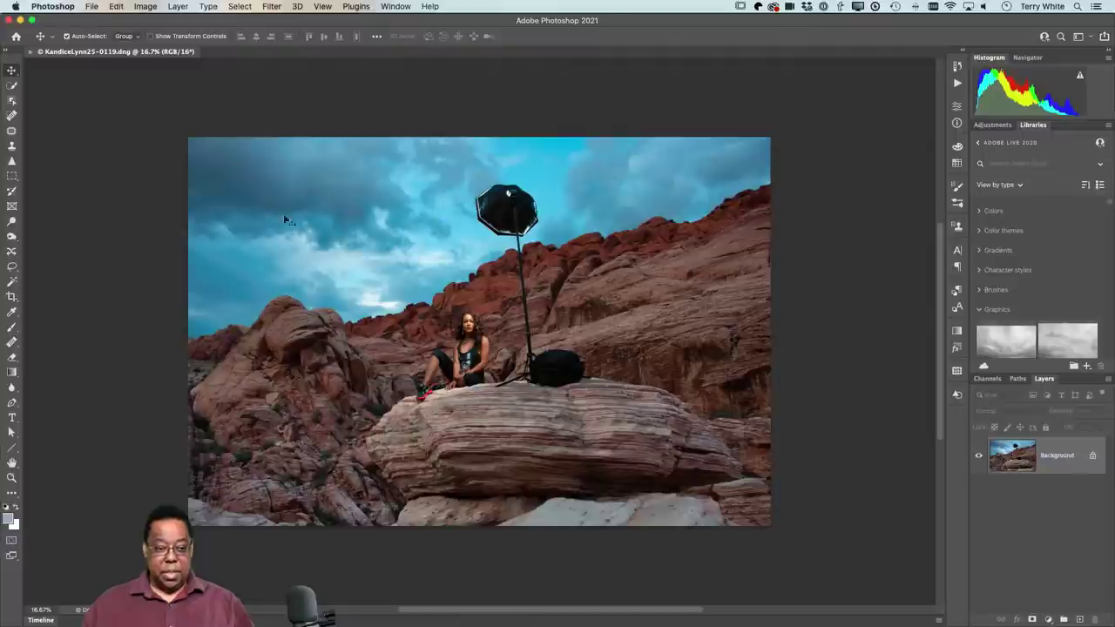
{"action": "left_click", "coordinate": [12, 102]}
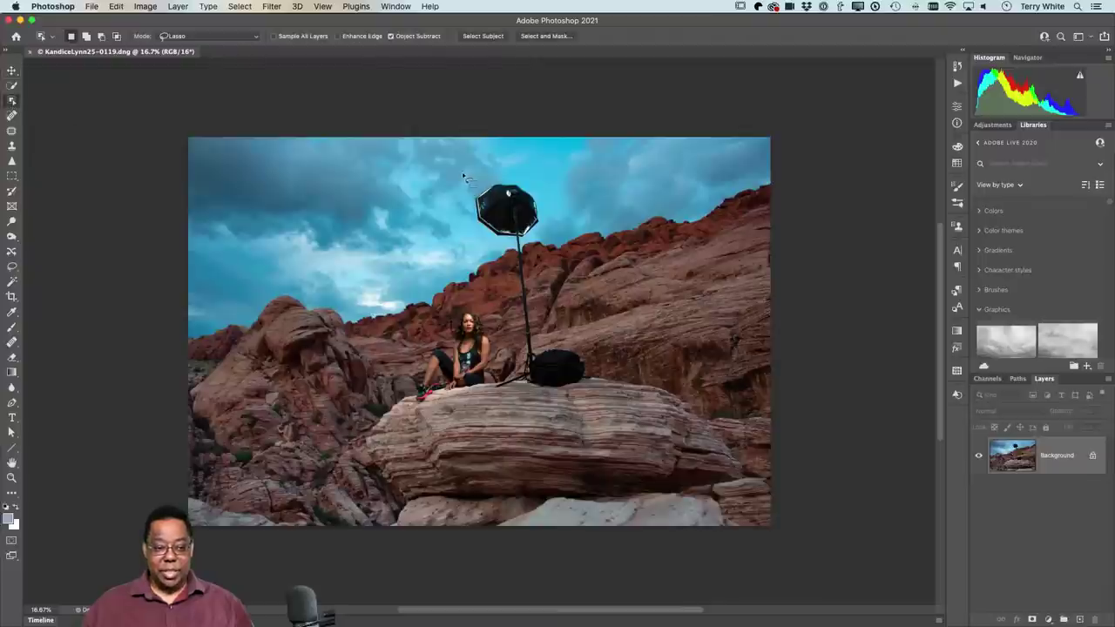
{"action": "mouse_move", "coordinate": [463, 175]}
{"action": "left_mouse_down"}
{"action": "mouse_move", "coordinate": [471, 226]}
{"action": "mouse_move", "coordinate": [522, 359]}
{"action": "mouse_move", "coordinate": [493, 396]}
{"action": "mouse_move", "coordinate": [577, 399]}
{"action": "mouse_move", "coordinate": [601, 372]}
{"action": "mouse_move", "coordinate": [596, 353]}
{"action": "mouse_move", "coordinate": [559, 339]}
{"action": "mouse_move", "coordinate": [536, 309]}
{"action": "left_mouse_up"}
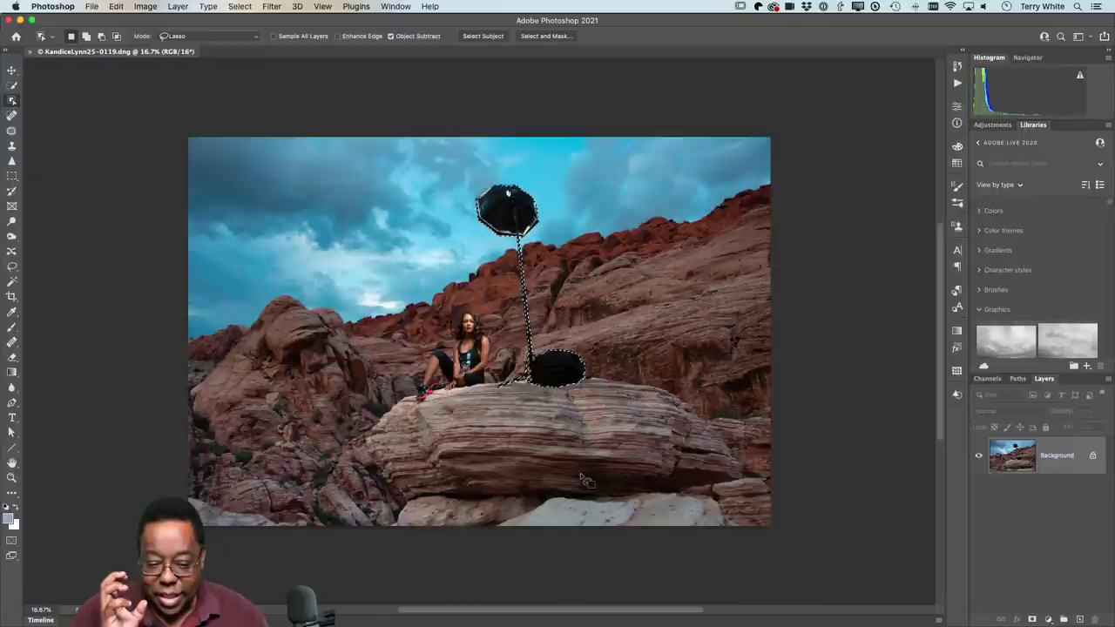
- Expand the current selection by 10 pixels
{"action": "key", "text": "F2"}
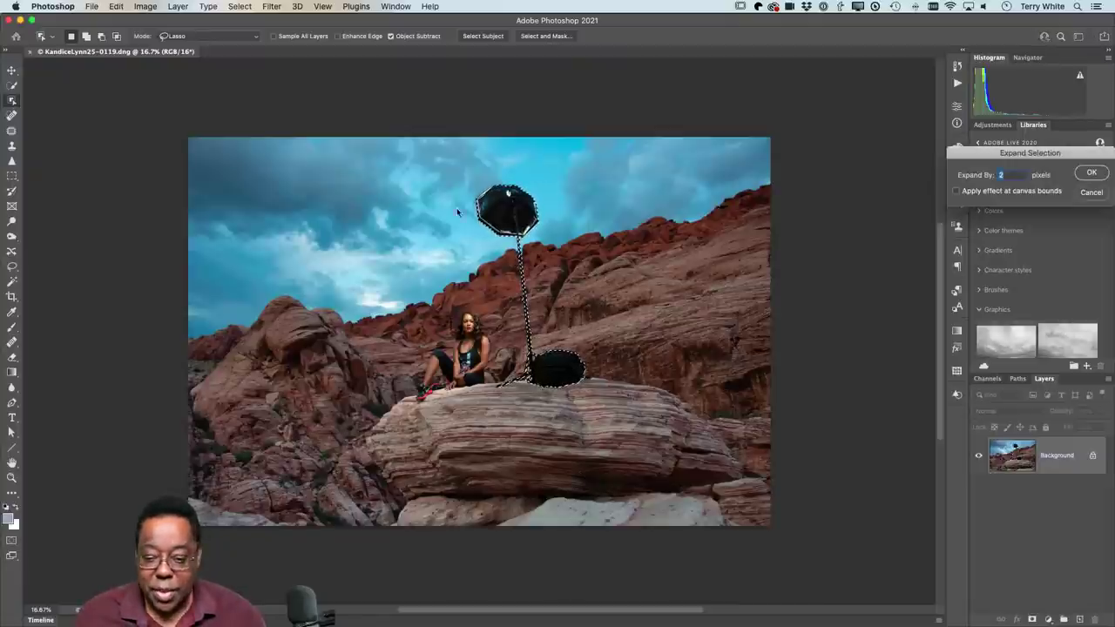
{"action": "type", "text": "10"}
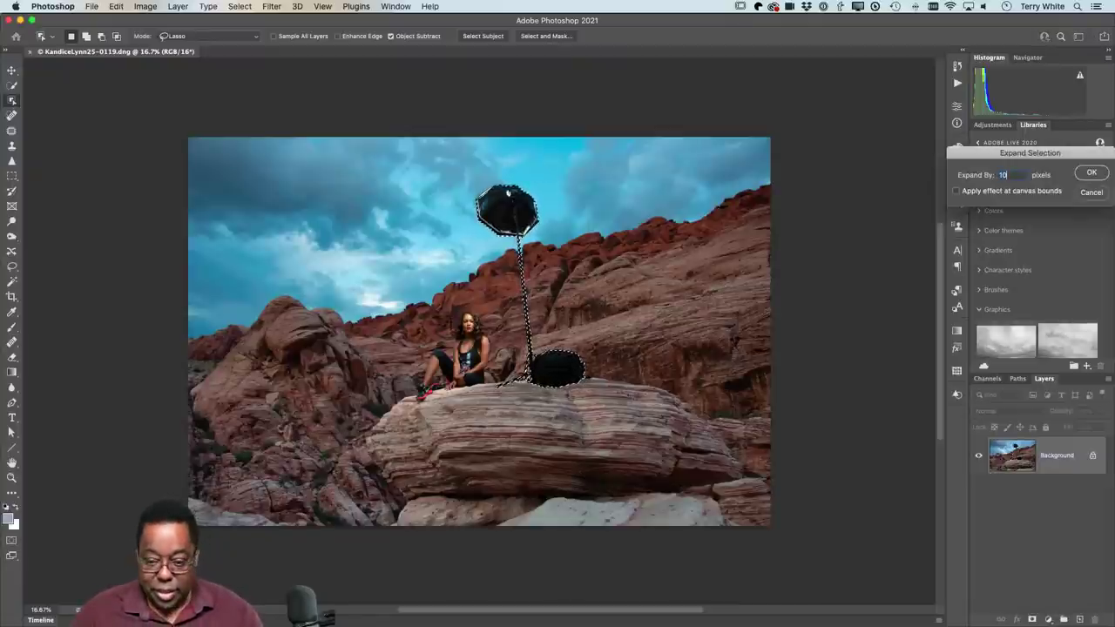
{"action": "key", "text": "Return"}
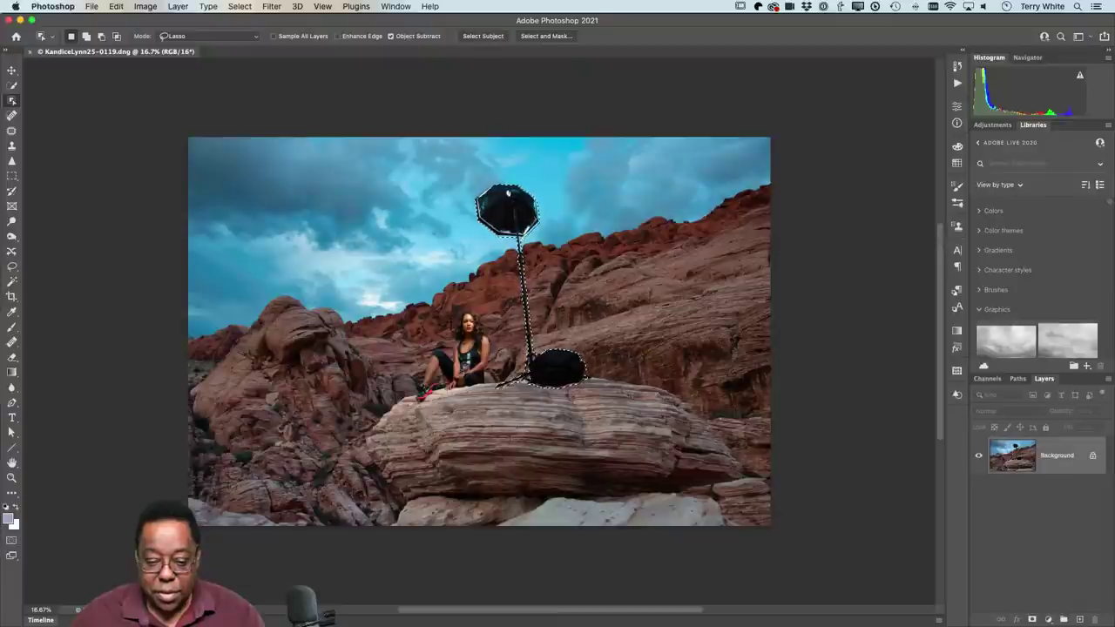
- Zoom the image view in to 25%
{"action": "left_click", "coordinate": [266, 7]}
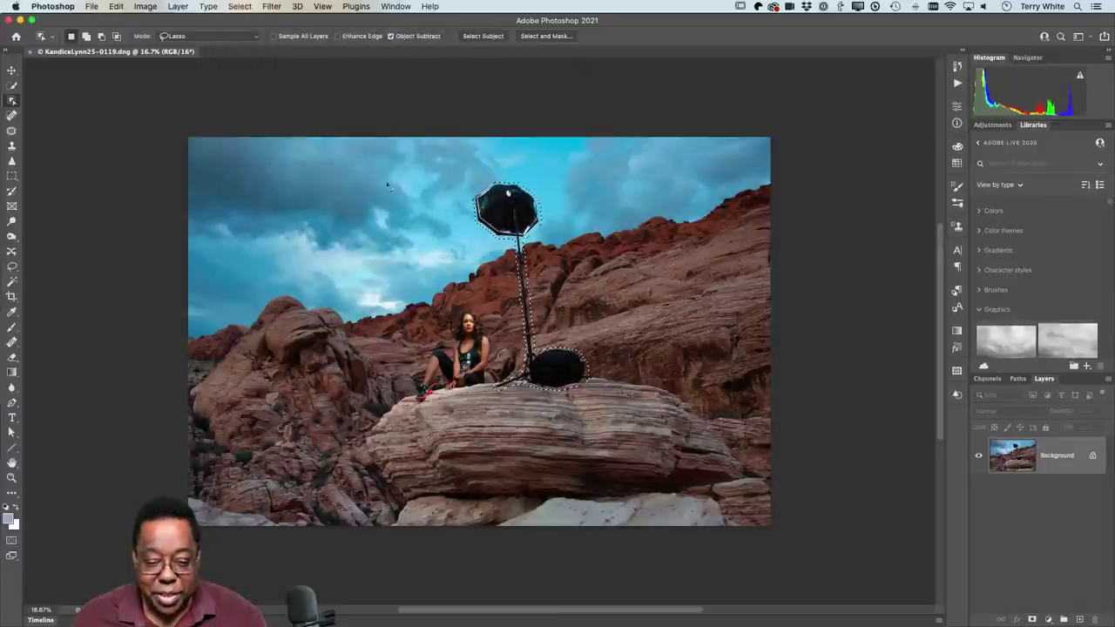
{"action": "left_click", "coordinate": [246, 9]}
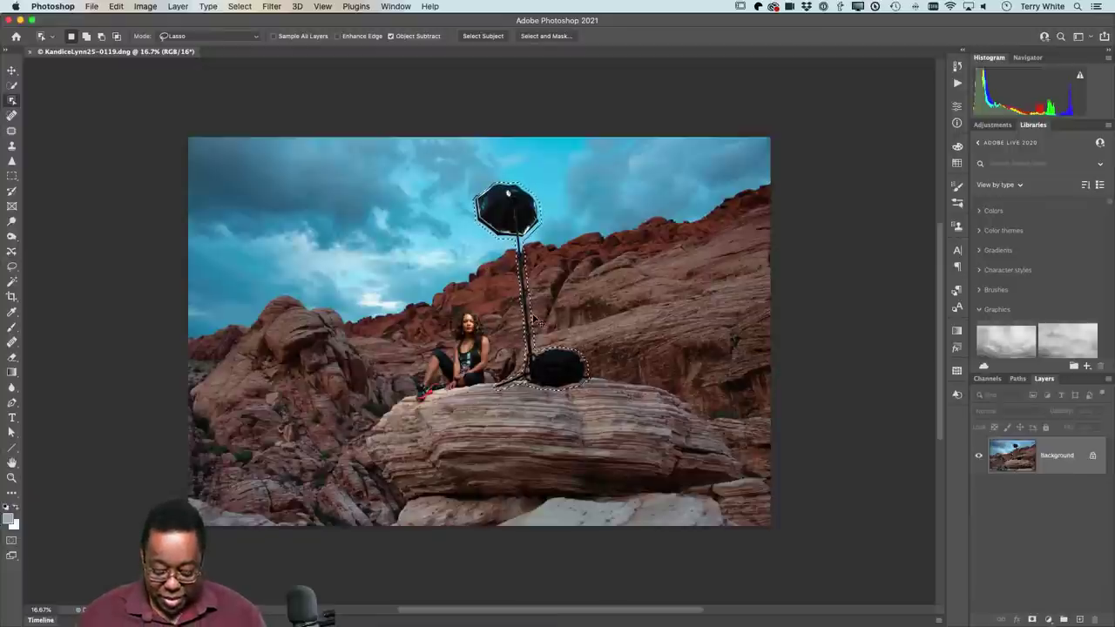
{"action": "key", "text": "super+equal"}
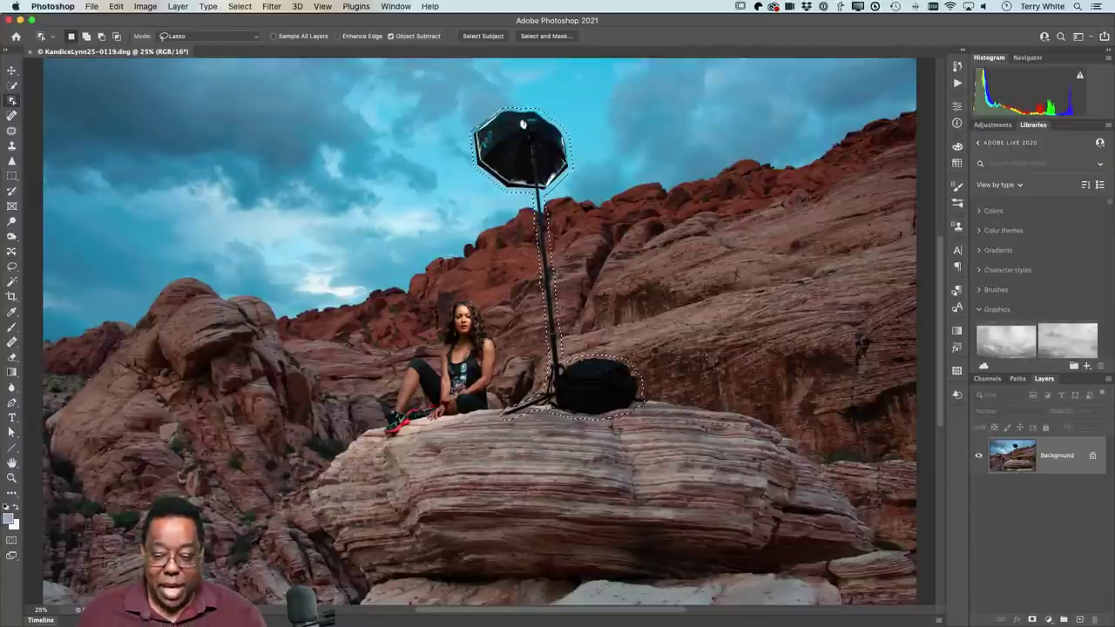
- Content-Aware fill away the softbox, stand and bag, then save the copy back to Lightroom
{"action": "key", "text": "Delete"}
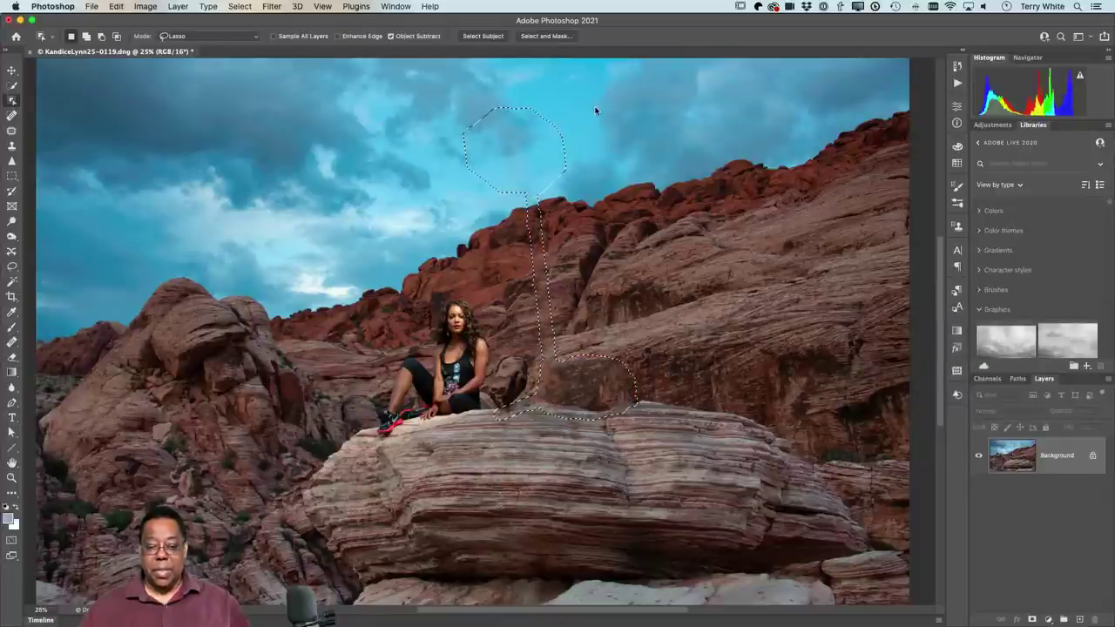
{"action": "key", "text": "super+d"}
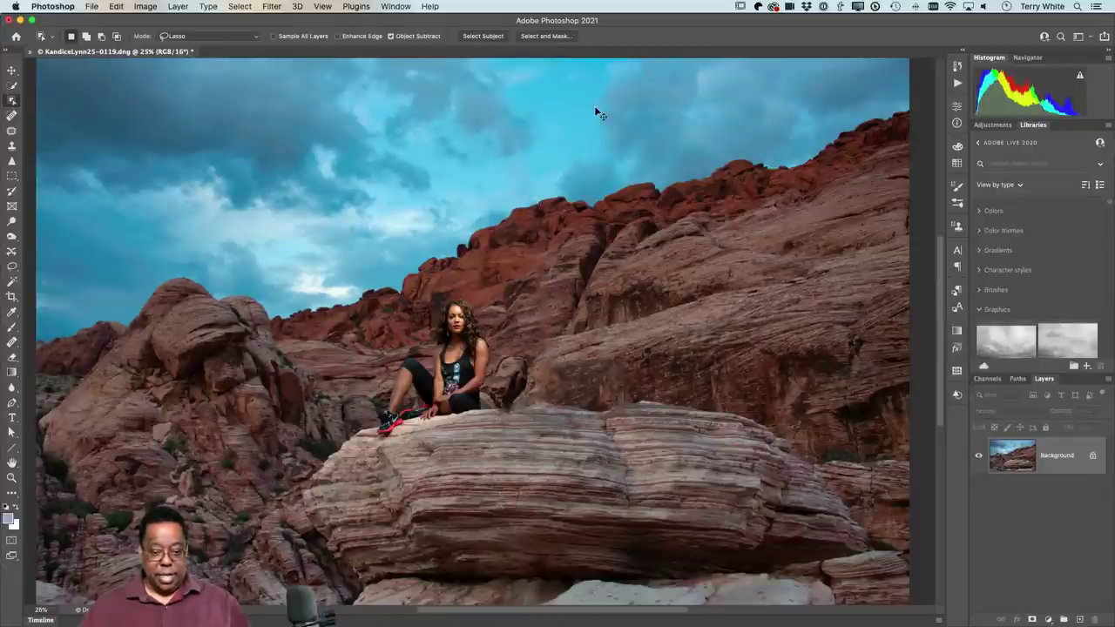
{"action": "key", "text": "super+s"}
{"action": "key", "text": "super+Tab"}
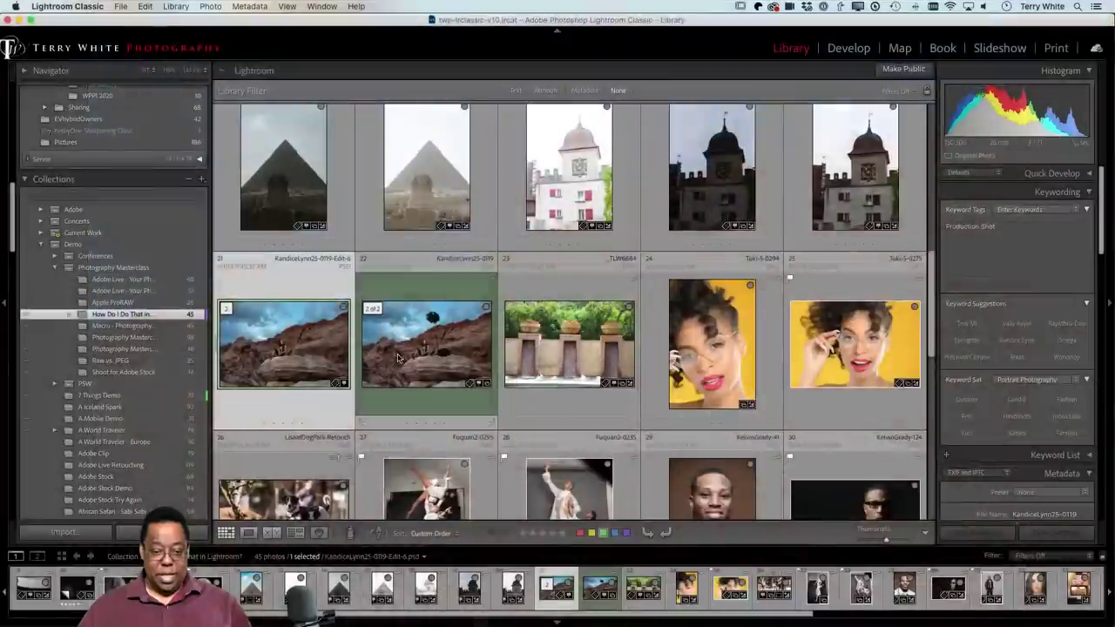